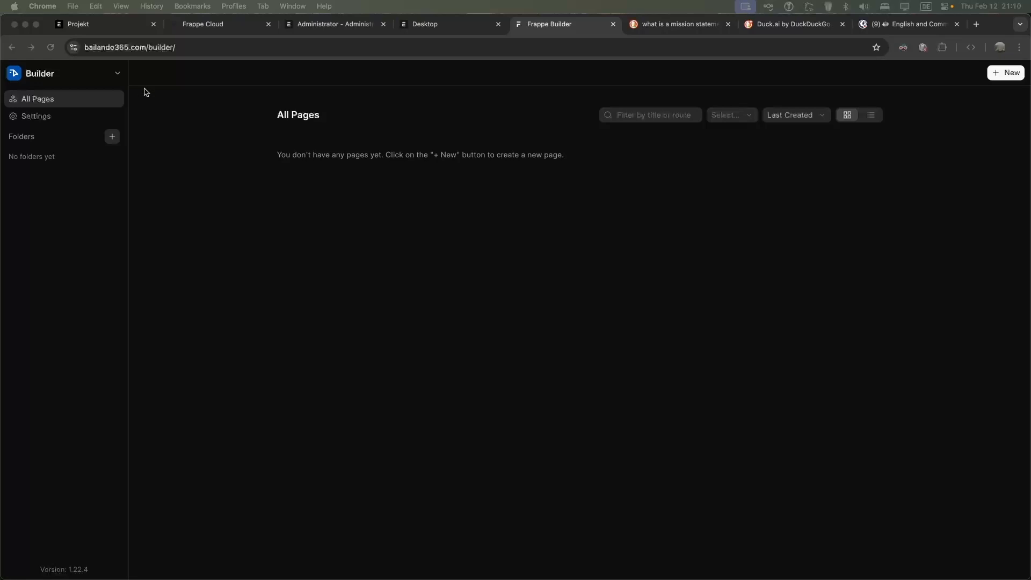
Show the Administrator's User form in Frappe Desk, then switch to the Frappe Cloud site dashboard
{"action": "left_click", "coordinate": [446, 30]}
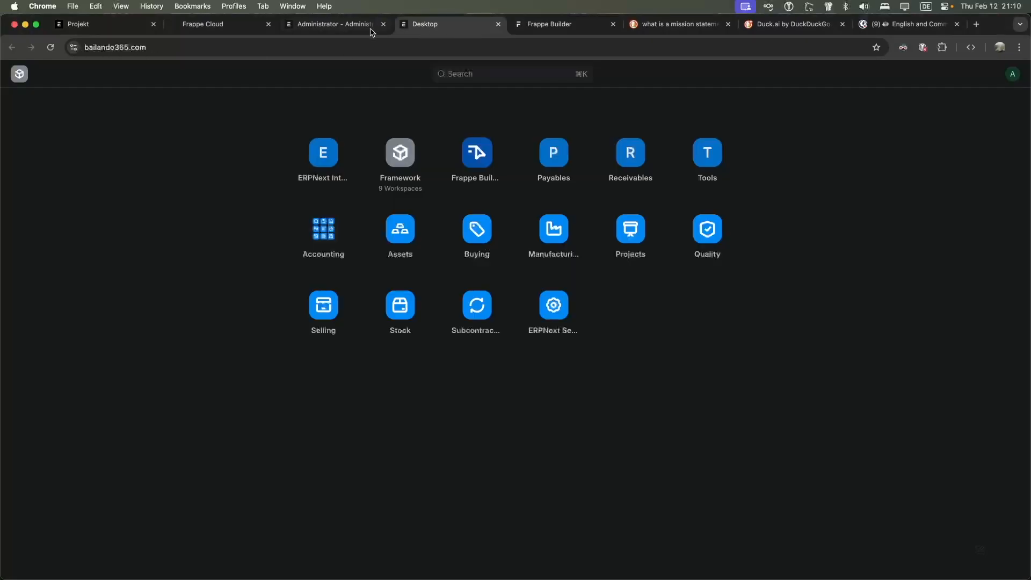
{"action": "left_click", "coordinate": [336, 30]}
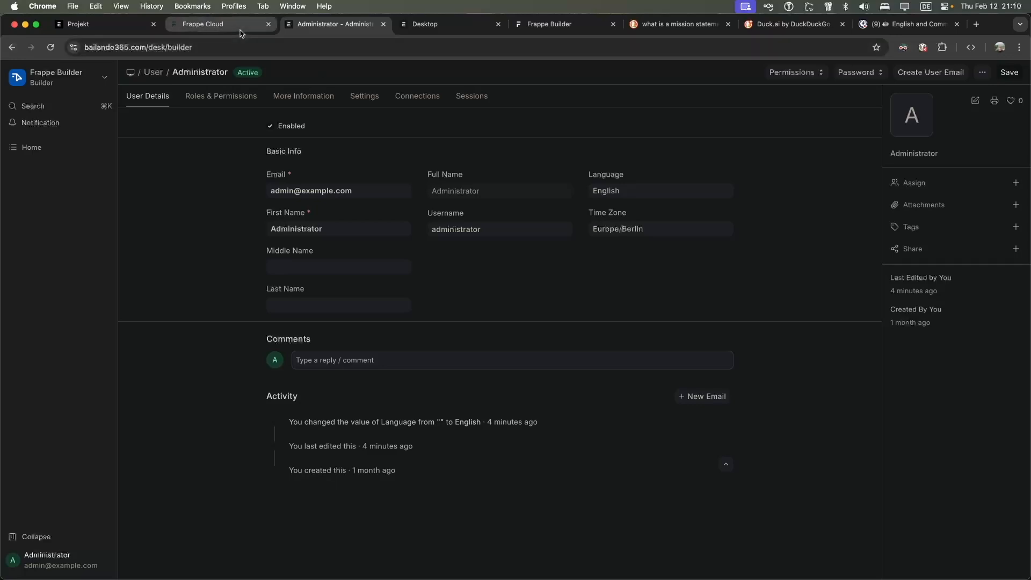
{"action": "left_click", "coordinate": [224, 25]}
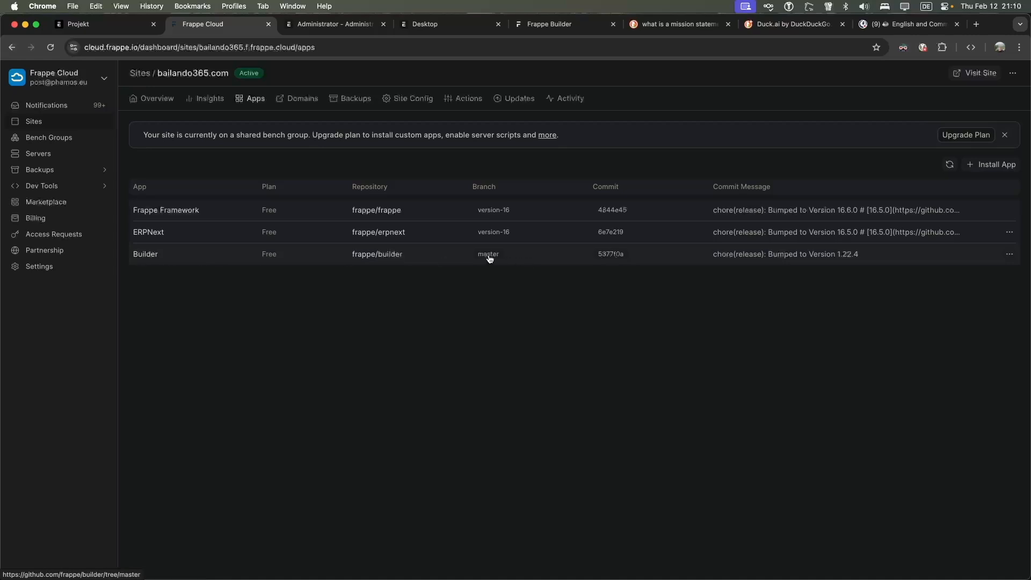
Browse the installable apps list for bailando365.com, then return to the Builder page list
{"action": "left_click", "coordinate": [989, 170]}
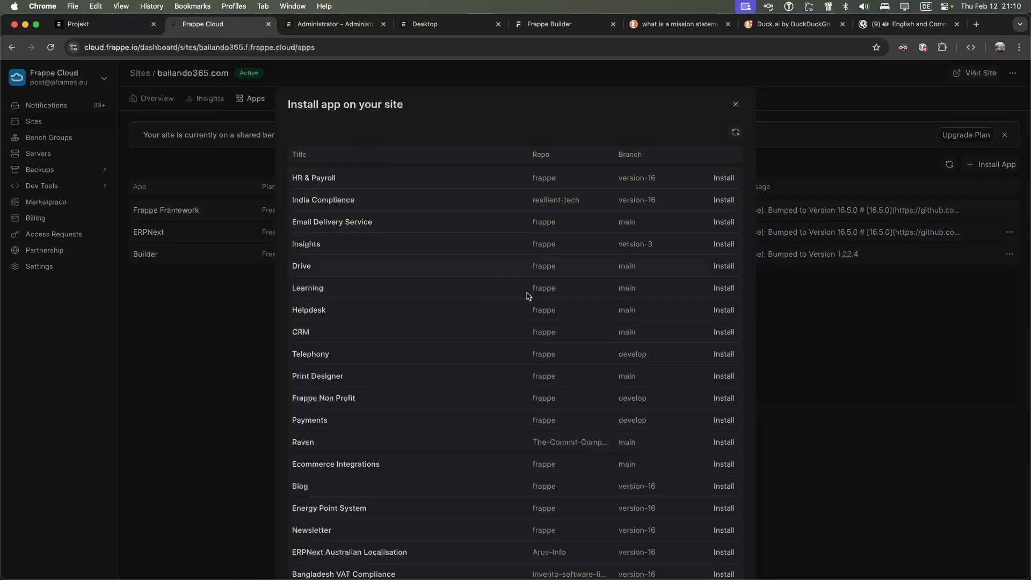
{"action": "scroll", "coordinate": [521, 322], "scroll_direction": "down", "scroll_amount": 3}
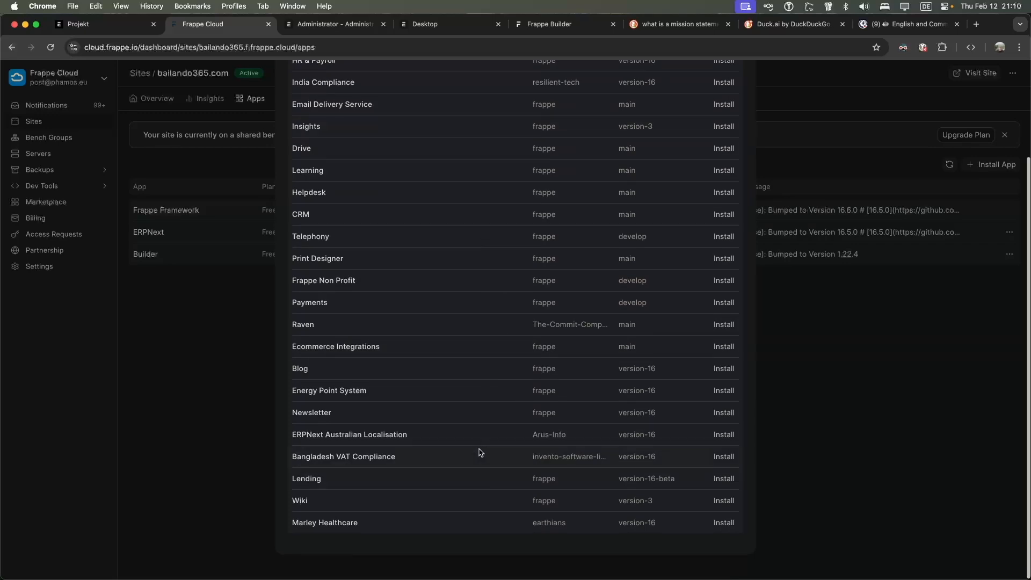
{"action": "scroll", "coordinate": [479, 453], "scroll_direction": "up", "scroll_amount": 3}
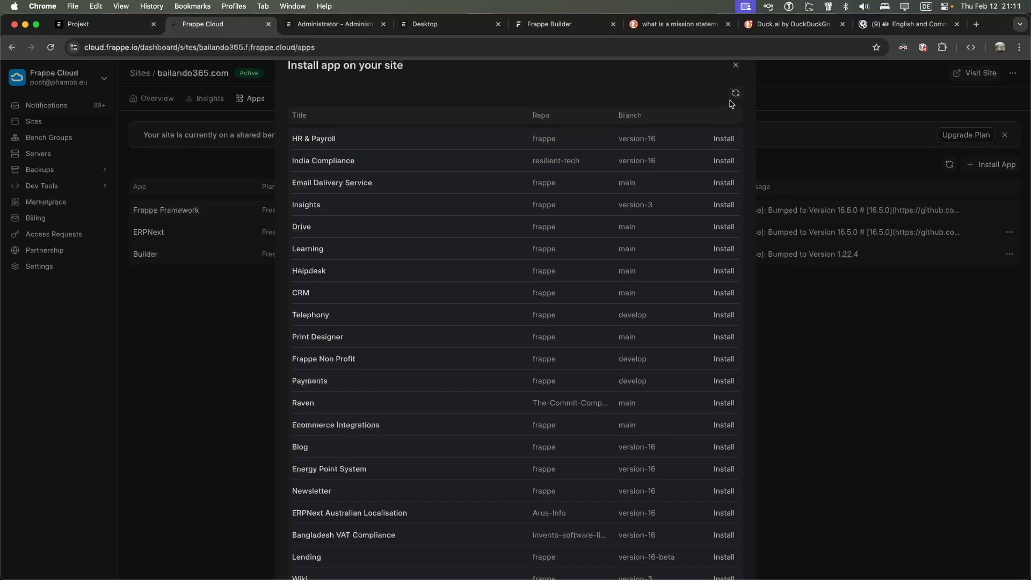
{"action": "left_click", "coordinate": [736, 65]}
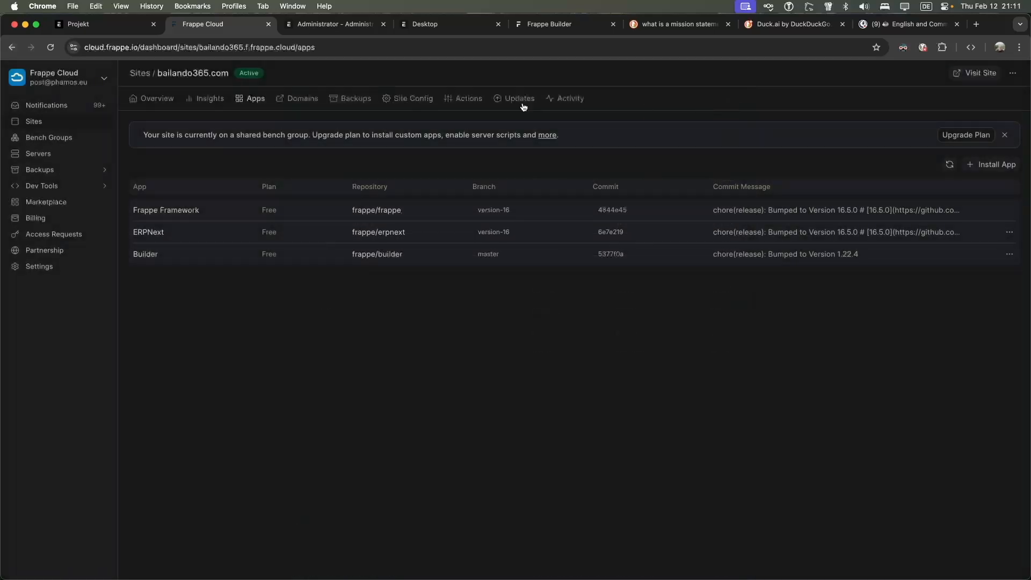
{"action": "left_click", "coordinate": [524, 25]}
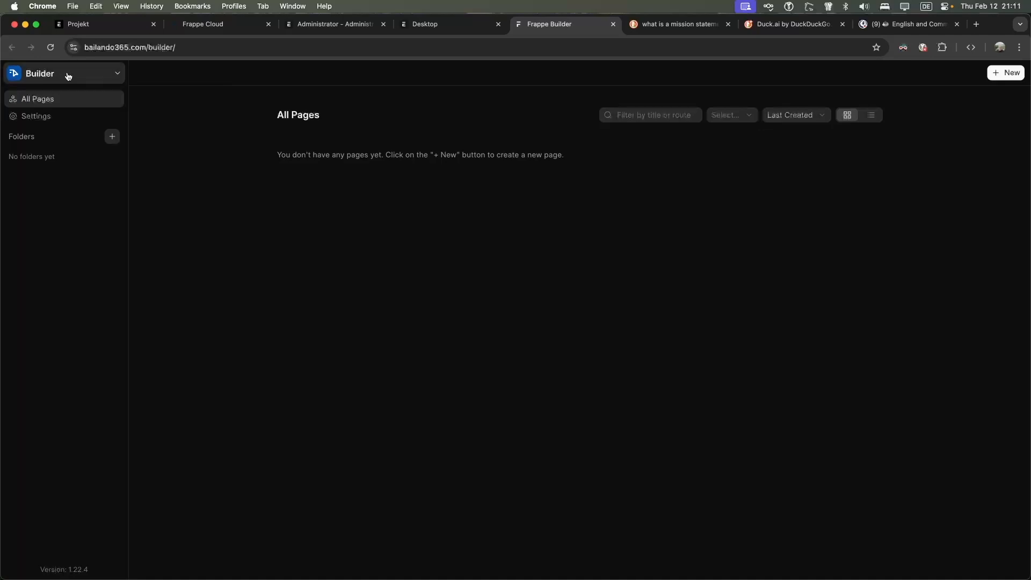
{"action": "left_click", "coordinate": [433, 26]}
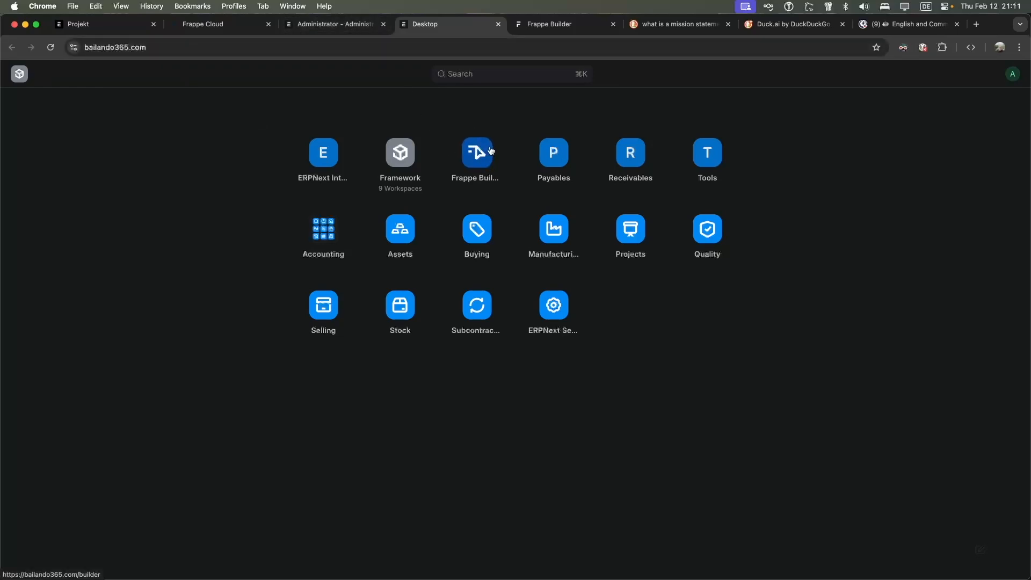
{"action": "key", "text": "super+k"}
{"action": "type", "text": "frappe"}
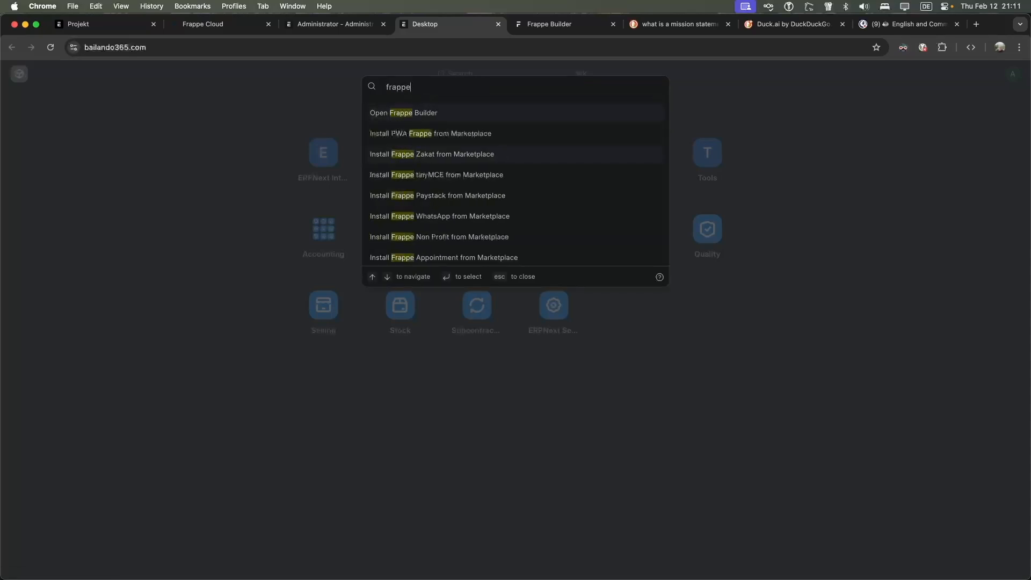
{"action": "left_click", "coordinate": [445, 113]}
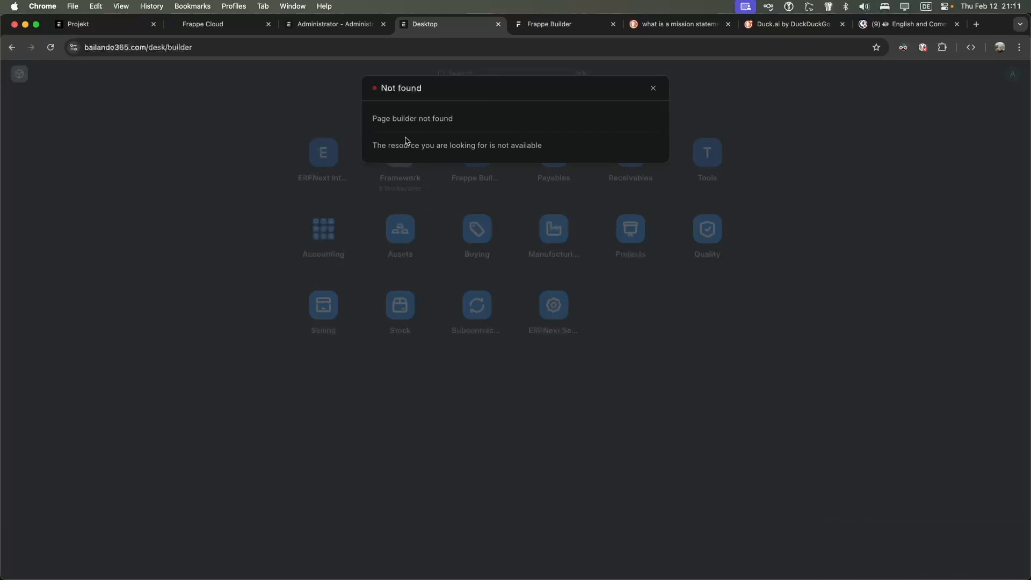
{"action": "left_click", "coordinate": [230, 140]}
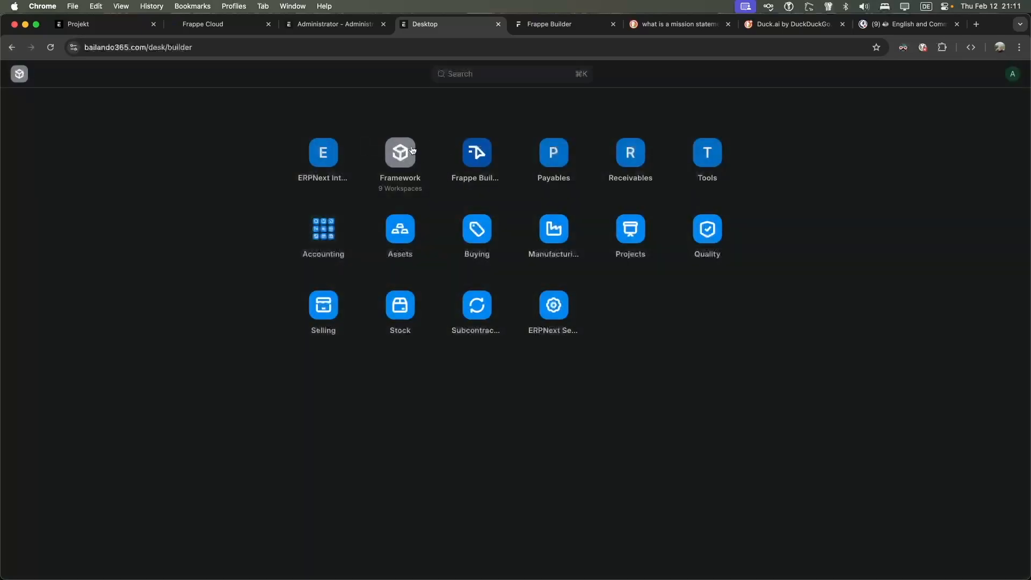
{"action": "left_click", "coordinate": [475, 152]}
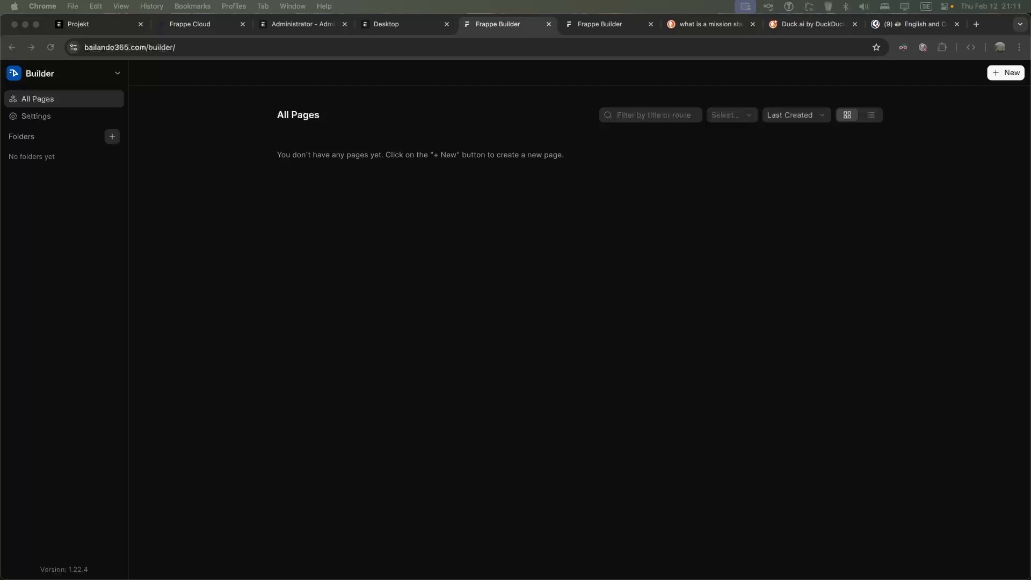
{"action": "left_click_drag", "start_coordinate": [0, 66], "coordinate": [258, 66]}
{"action": "left_click_drag", "start_coordinate": [298, 100], "coordinate": [366, 101]}
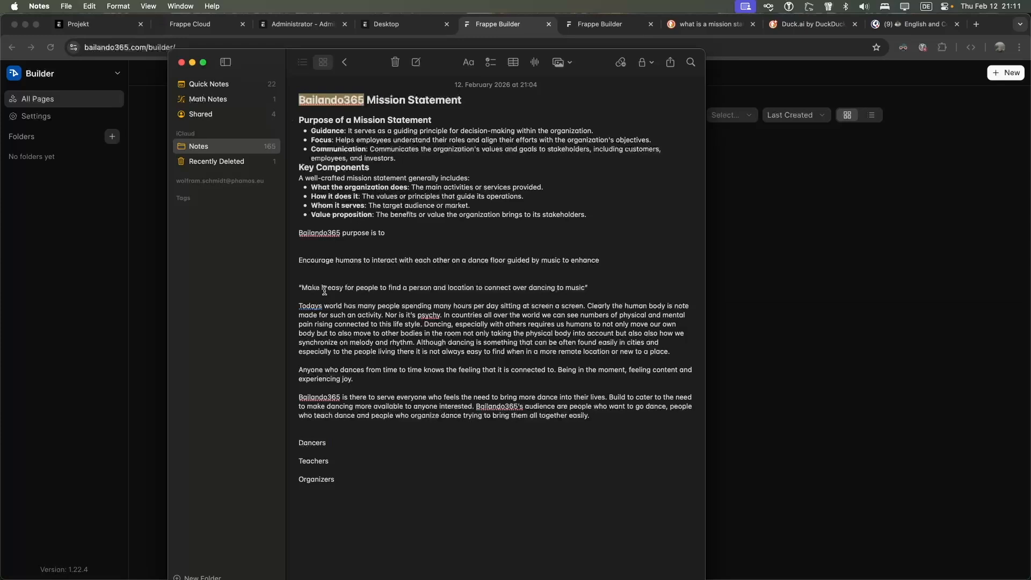
{"action": "left_click_drag", "start_coordinate": [294, 283], "coordinate": [606, 417]}
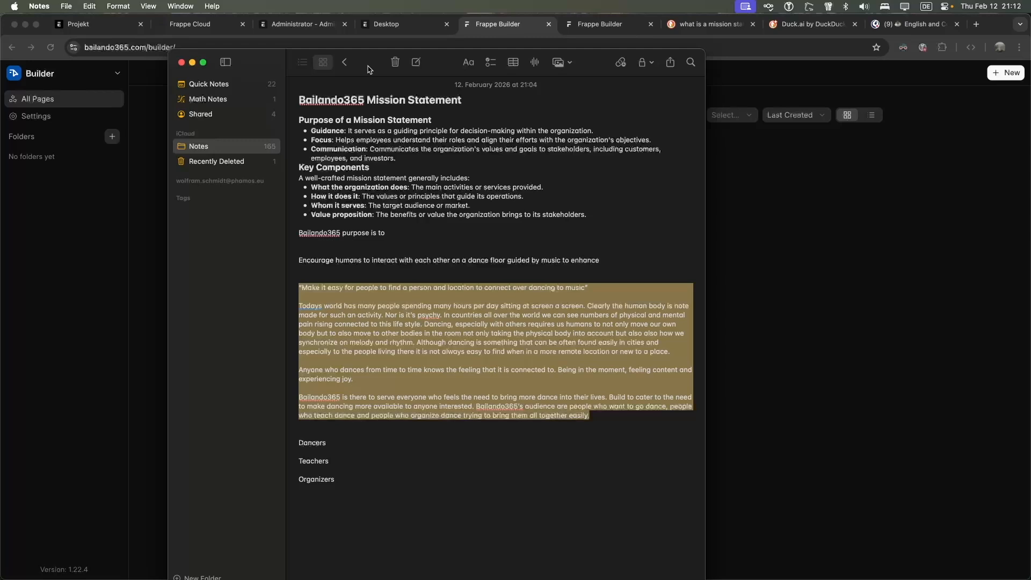
{"action": "left_click_drag", "start_coordinate": [369, 69], "coordinate": [367, 69]}
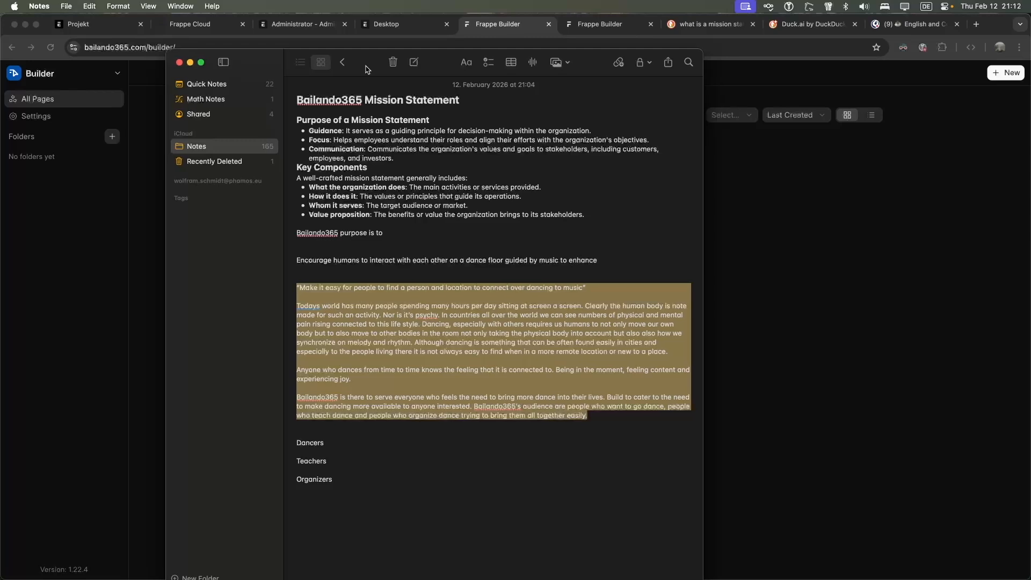
{"action": "left_click", "coordinate": [344, 447]}
{"action": "left_click_drag", "start_coordinate": [297, 443], "coordinate": [337, 477]}
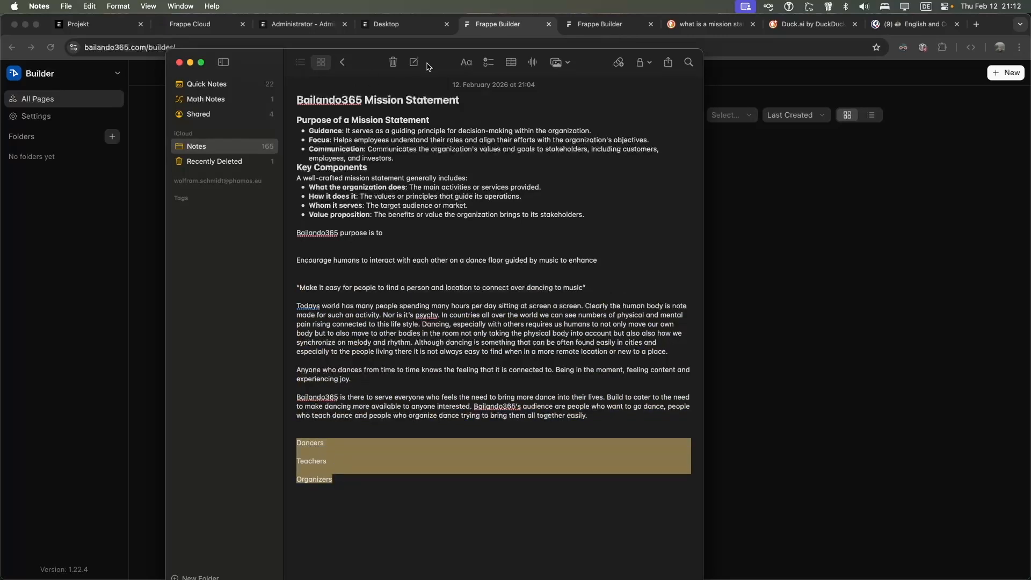
{"action": "left_click", "coordinate": [324, 450]}
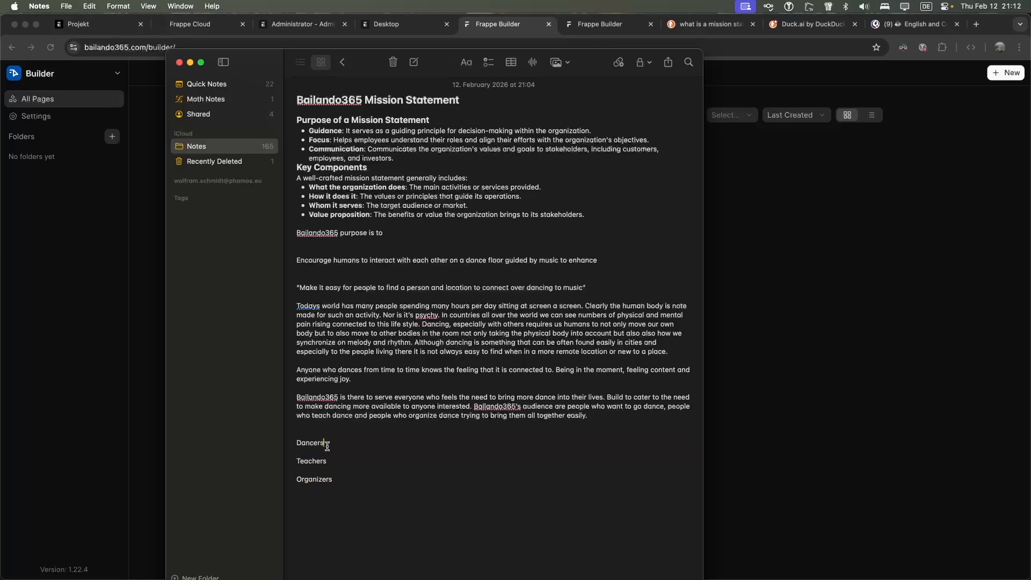
{"action": "left_click", "coordinate": [346, 479]}
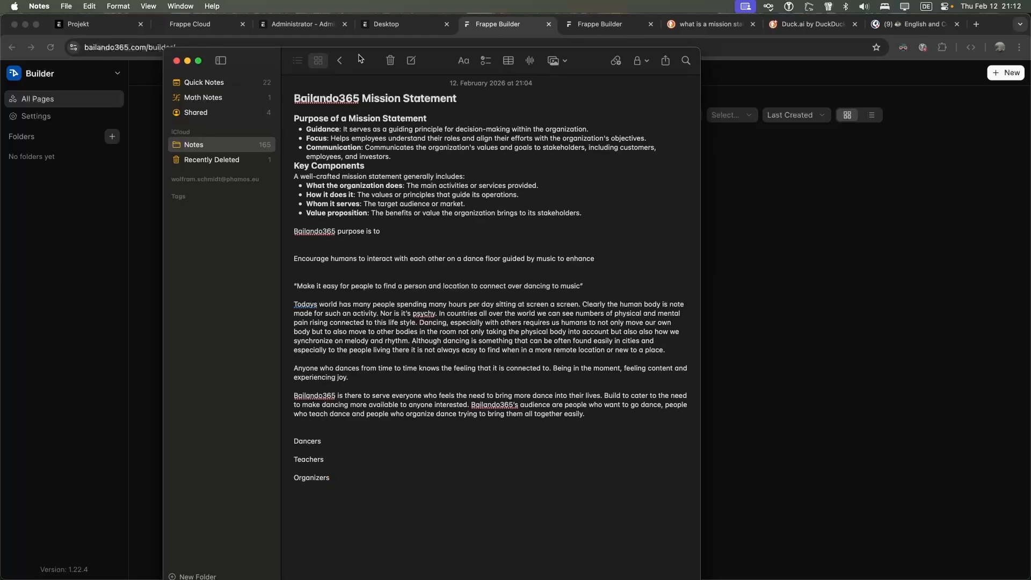
{"action": "left_click_drag", "start_coordinate": [363, 60], "coordinate": [0, 54]}
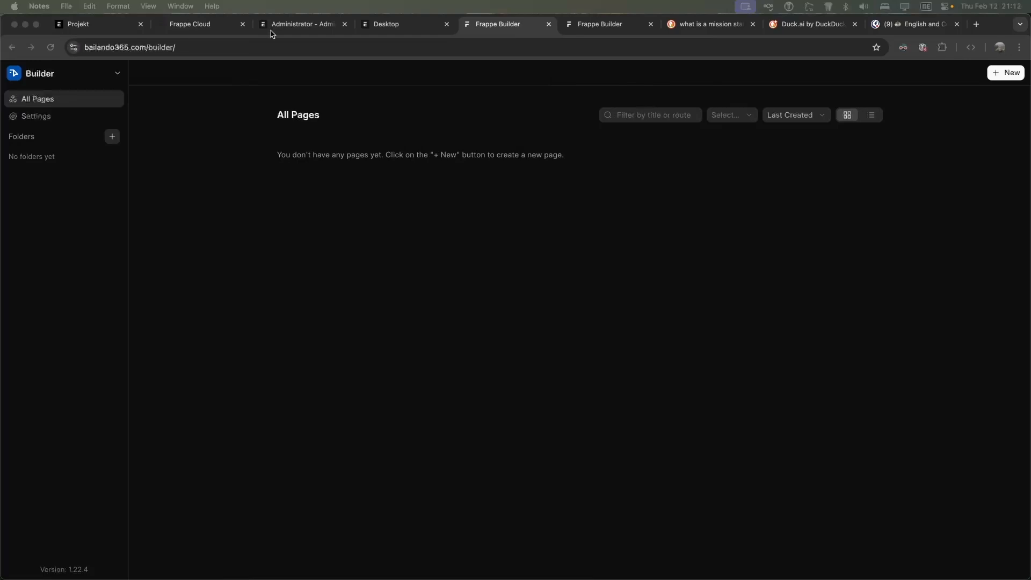
Move Frappe Builder into its own window and create a new blank page, My Page
{"action": "left_click_drag", "start_coordinate": [506, 31], "coordinate": [107, 30]}
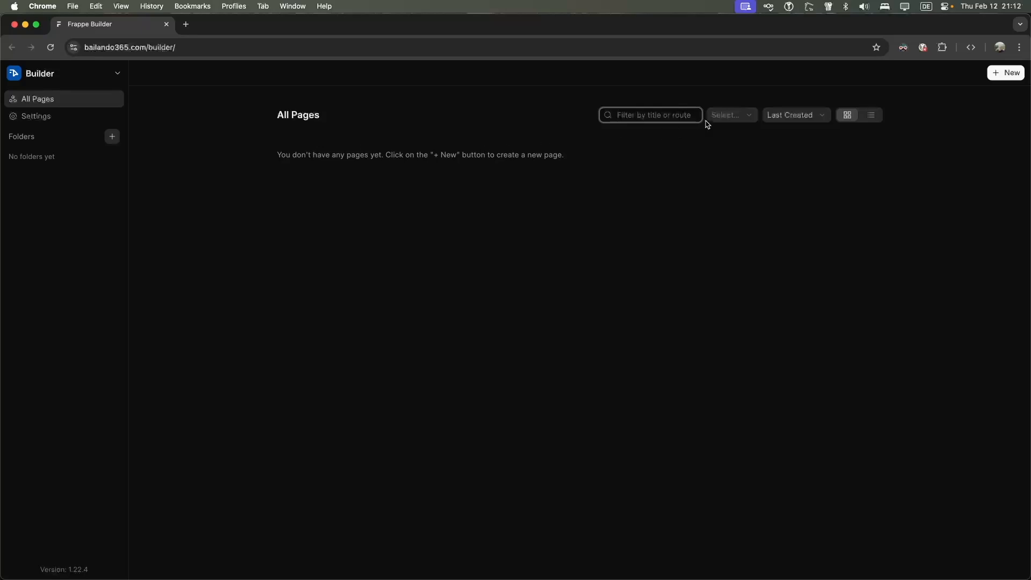
{"action": "left_click", "coordinate": [332, 127]}
{"action": "left_click_drag", "start_coordinate": [278, 154], "coordinate": [534, 155]}
{"action": "left_click", "coordinate": [535, 155]}
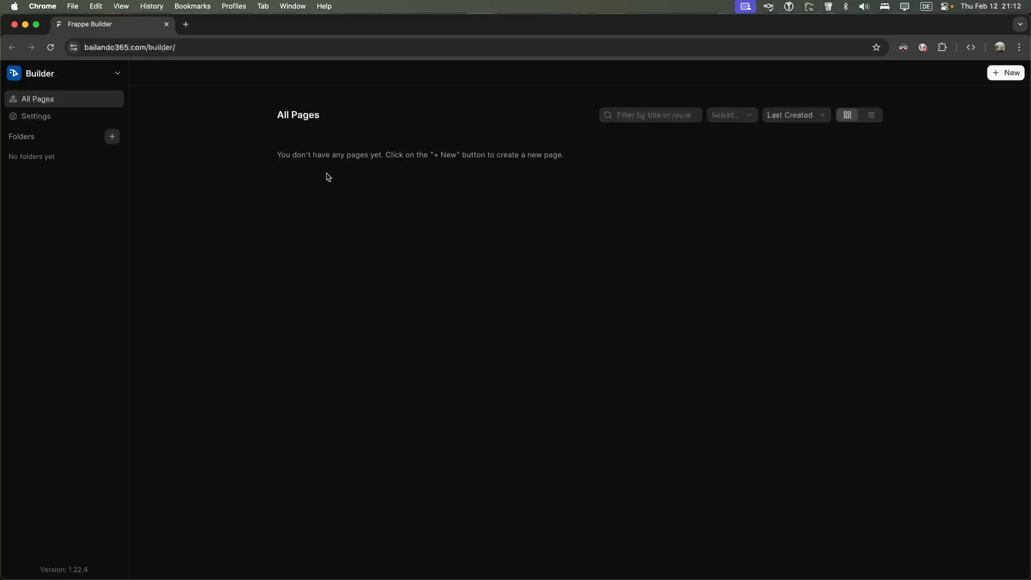
{"action": "left_click_drag", "start_coordinate": [277, 154], "coordinate": [510, 155]}
{"action": "left_click", "coordinate": [513, 157]}
{"action": "left_click", "coordinate": [1003, 73]}
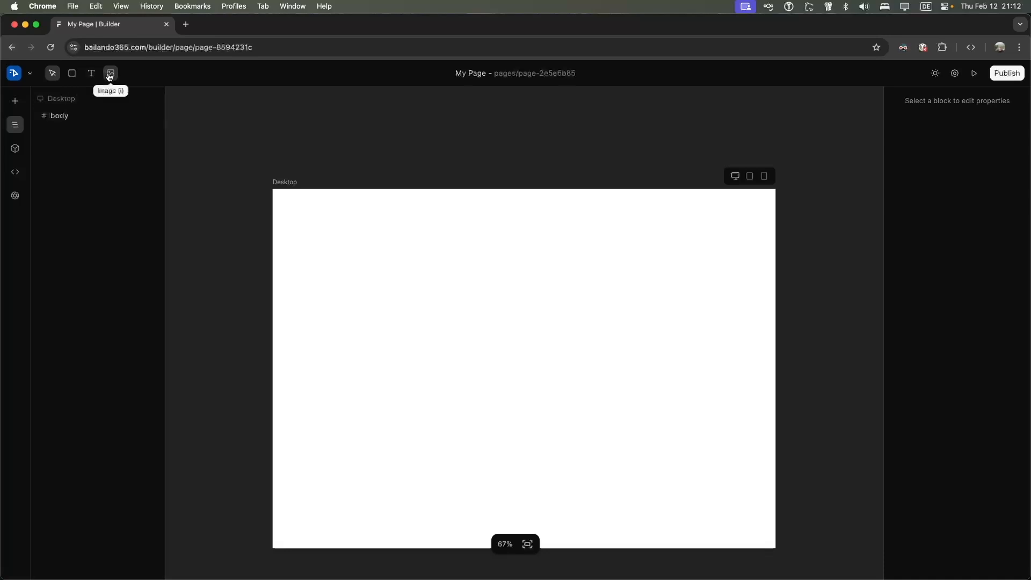
Open My Page's Settings from the Builder logo menu
{"action": "left_click", "coordinate": [28, 76]}
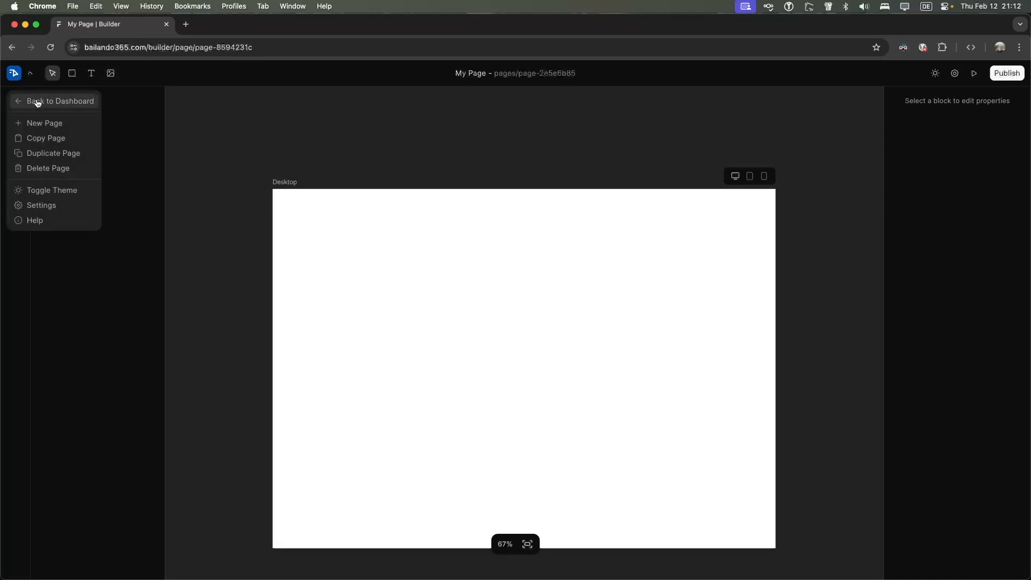
{"action": "left_click", "coordinate": [78, 204]}
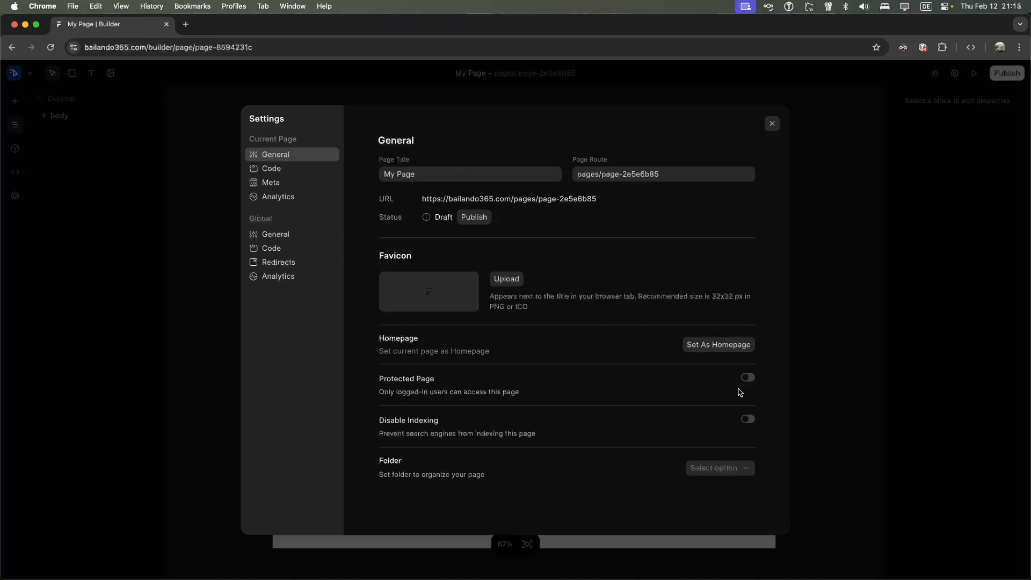
Read through the Protected Page, Disable Indexing and Folder options in the page's General settings
{"action": "left_click_drag", "start_coordinate": [384, 392], "coordinate": [569, 396]}
{"action": "left_click", "coordinate": [574, 395]}
{"action": "left_click_drag", "start_coordinate": [395, 423], "coordinate": [439, 424]}
{"action": "left_click", "coordinate": [456, 429]}
{"action": "left_click_drag", "start_coordinate": [389, 474], "coordinate": [495, 479]}
{"action": "left_click", "coordinate": [505, 479]}
Check the page's Code, Meta and Analytics sections, clearing the analytics route filter, then return to My Page
{"action": "left_click", "coordinate": [291, 174]}
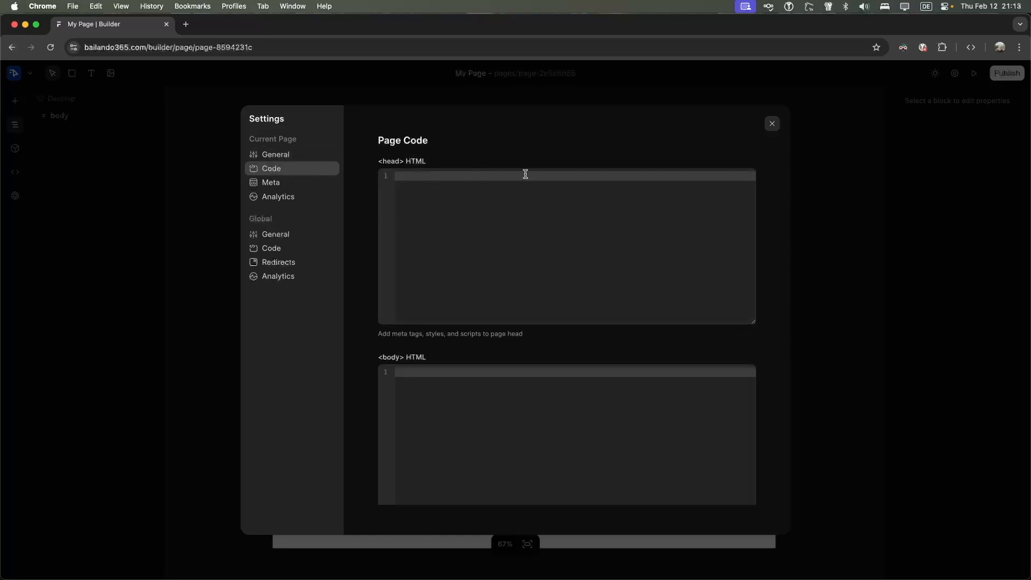
{"action": "left_click", "coordinate": [293, 184]}
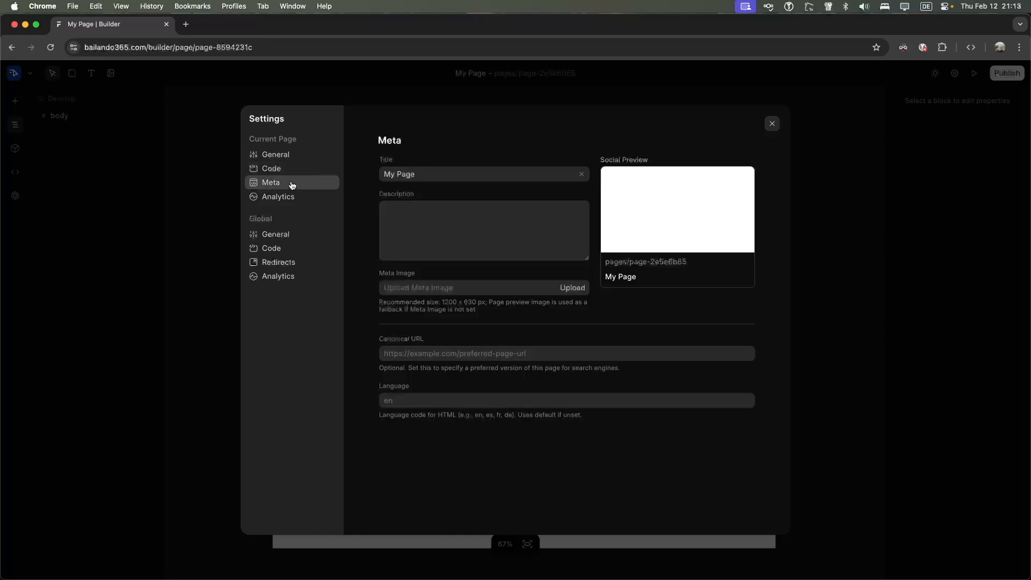
{"action": "left_click", "coordinate": [466, 217]}
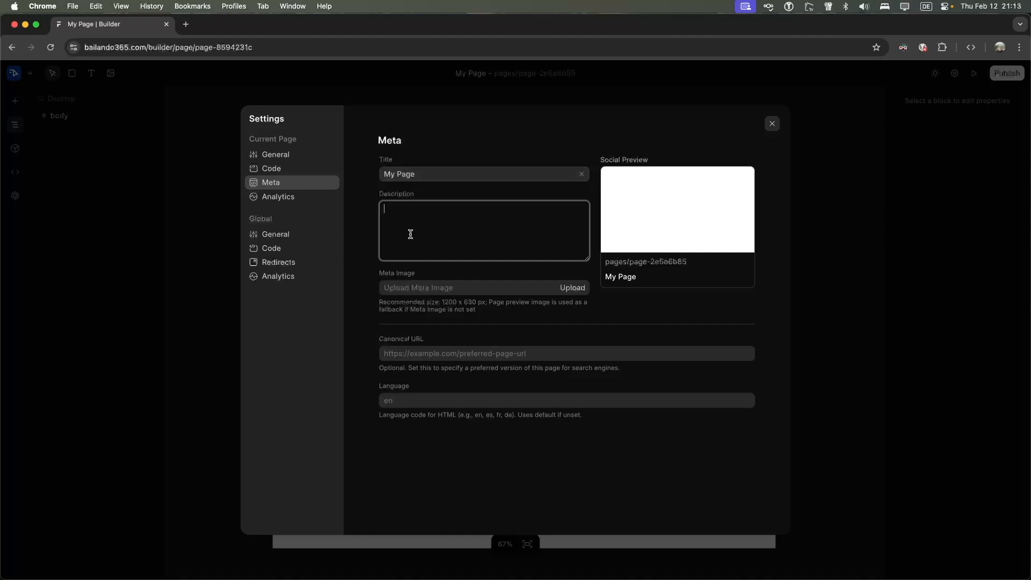
{"action": "left_click", "coordinate": [266, 199]}
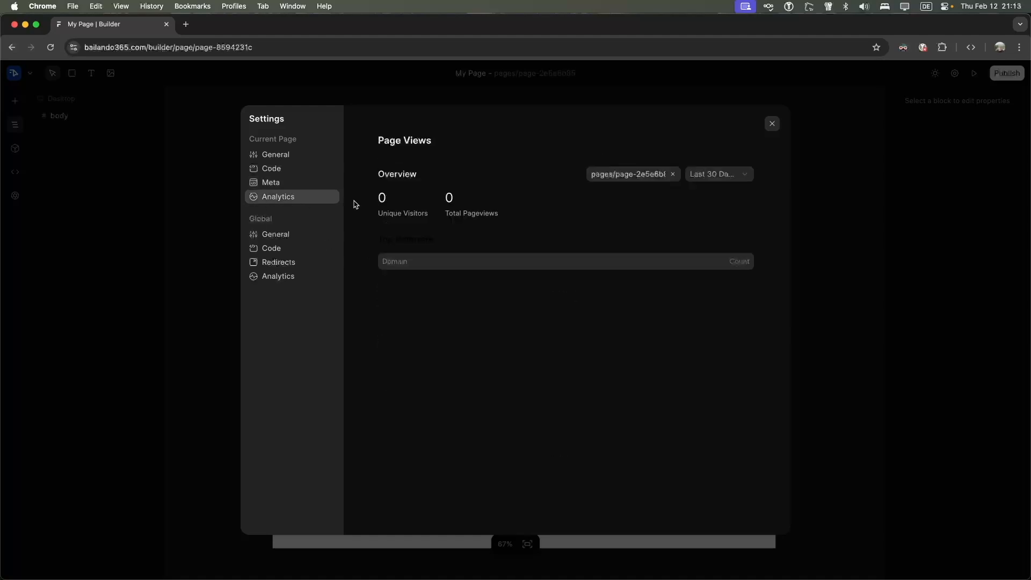
{"action": "left_click", "coordinate": [672, 174]}
{"action": "key", "text": "super+t"}
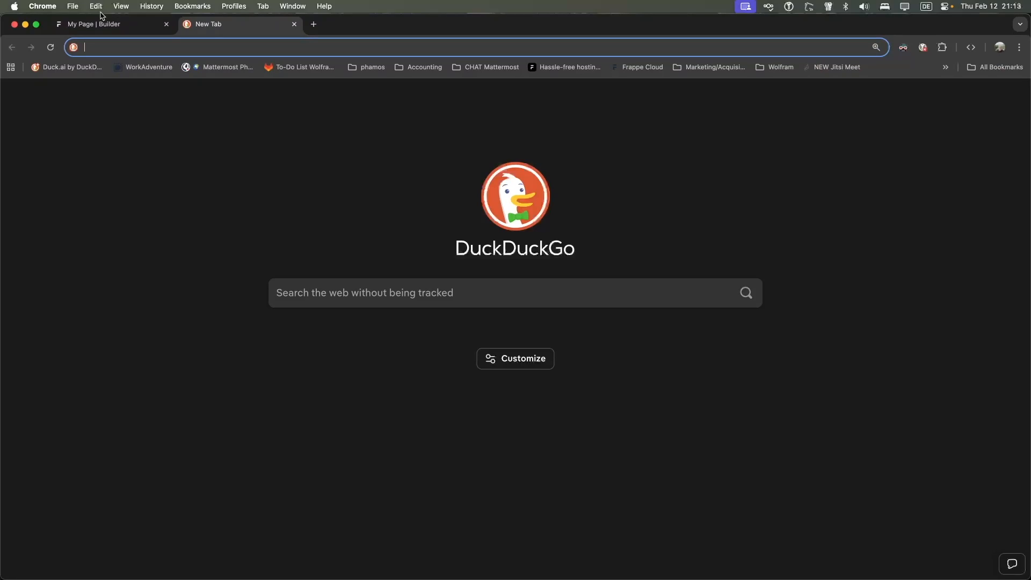
{"action": "left_click", "coordinate": [95, 21]}
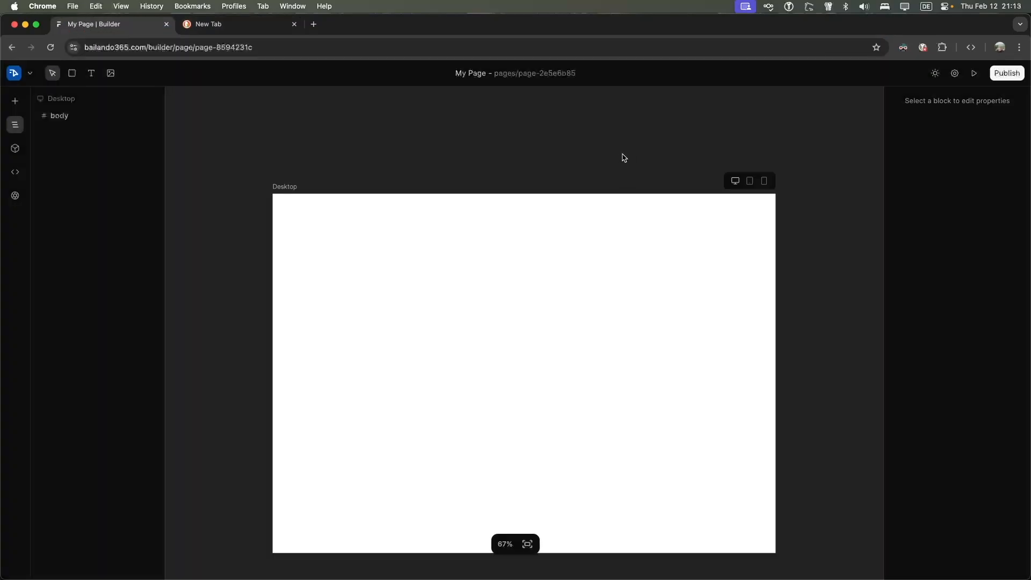
Reopen Settings and turn on Enable View Tracking in the global General settings
{"action": "left_click", "coordinate": [15, 74]}
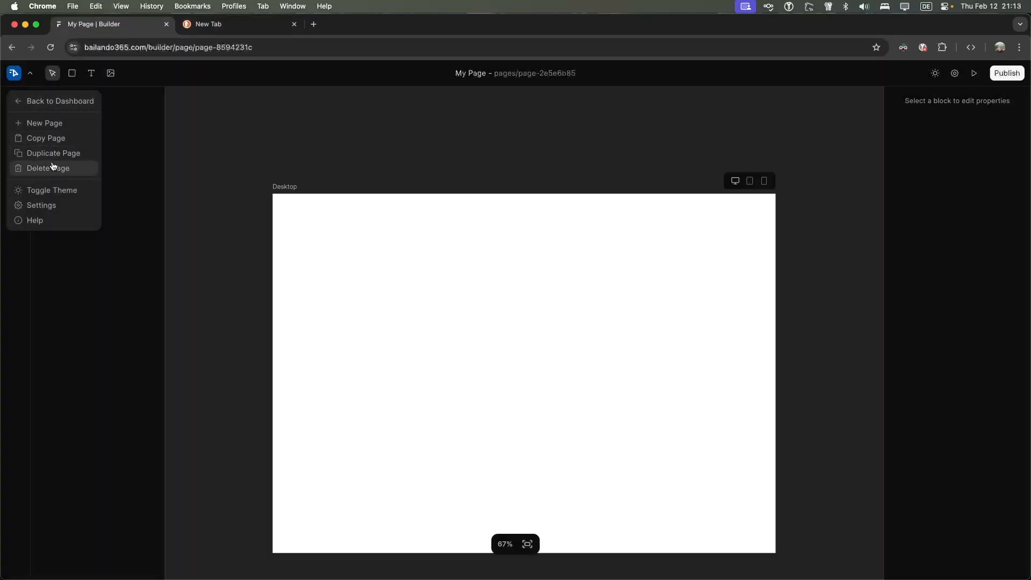
{"action": "left_click", "coordinate": [55, 210]}
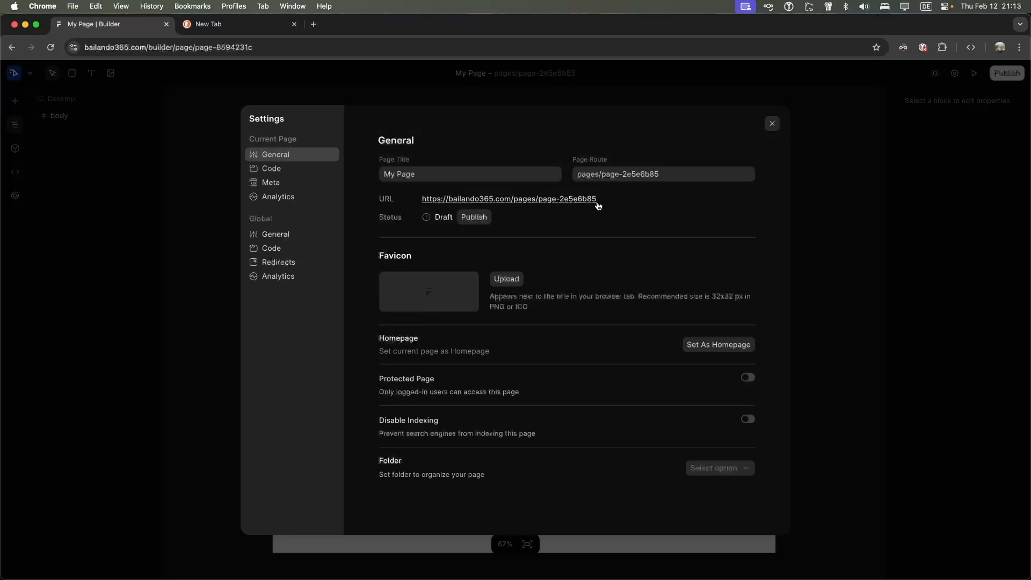
{"action": "left_click", "coordinate": [289, 197]}
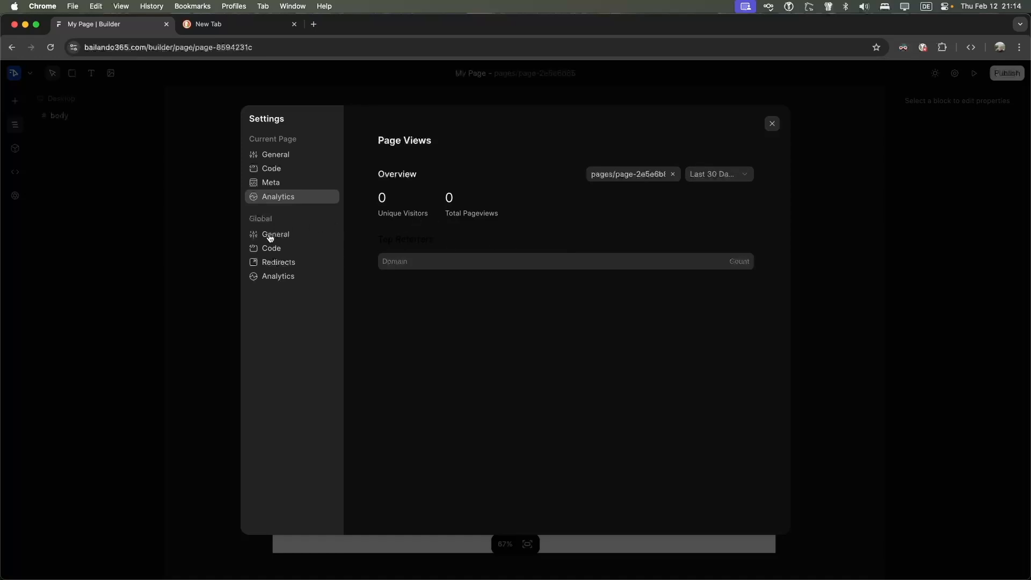
{"action": "left_click", "coordinate": [321, 240]}
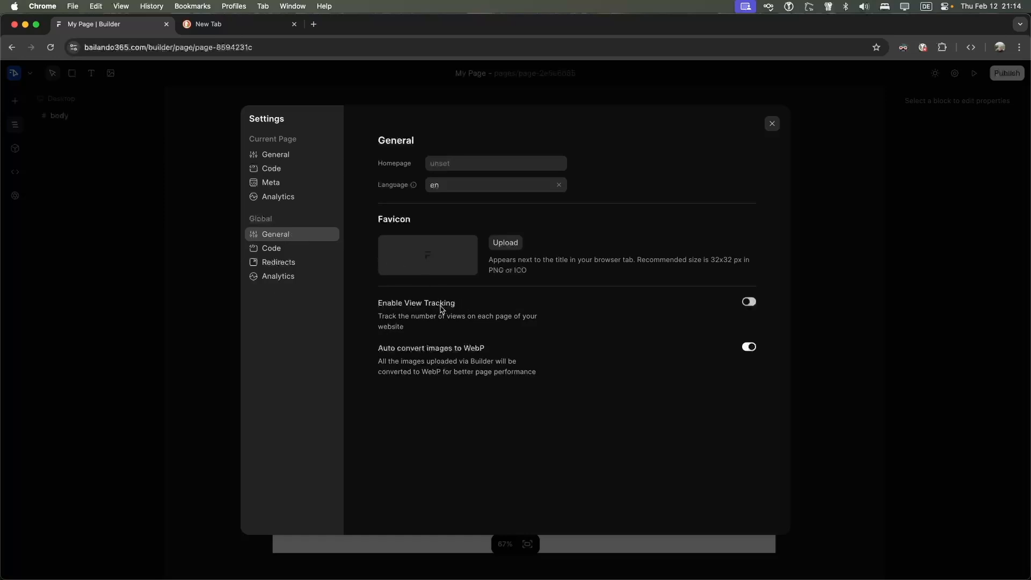
{"action": "left_click_drag", "start_coordinate": [414, 317], "coordinate": [551, 329]}
{"action": "left_click", "coordinate": [551, 329]}
{"action": "left_click", "coordinate": [746, 302]}
{"action": "left_click_drag", "start_coordinate": [378, 353], "coordinate": [484, 350]}
{"action": "left_click", "coordinate": [504, 352]}
Browse the global Code, Redirects and Analytics settings without adding a redirect, then close Settings
{"action": "left_click", "coordinate": [286, 251]}
{"action": "left_click", "coordinate": [291, 262]}
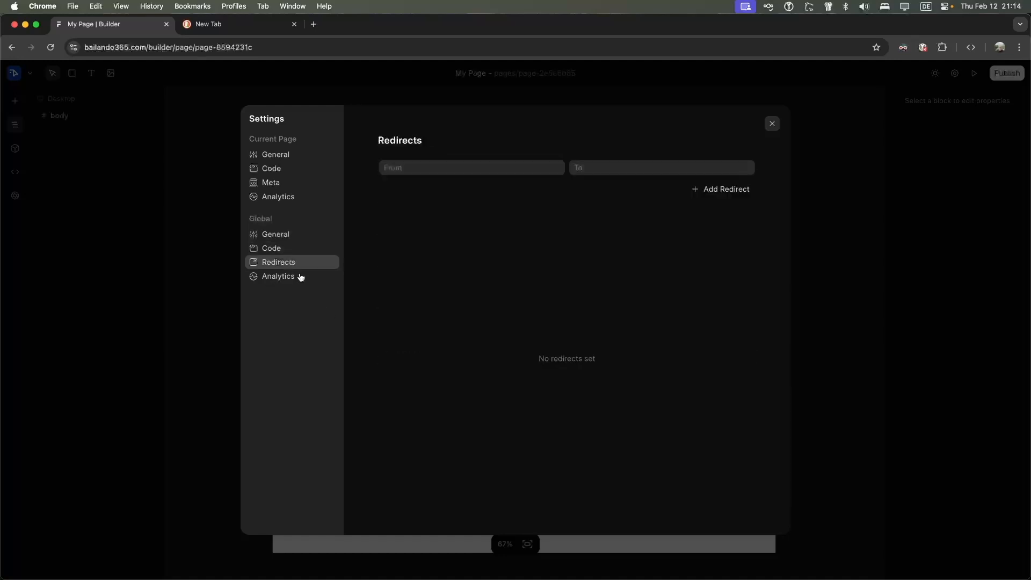
{"action": "left_click", "coordinate": [439, 171]}
{"action": "left_click", "coordinate": [592, 171]}
{"action": "left_click", "coordinate": [535, 210]}
{"action": "left_click", "coordinate": [285, 280]}
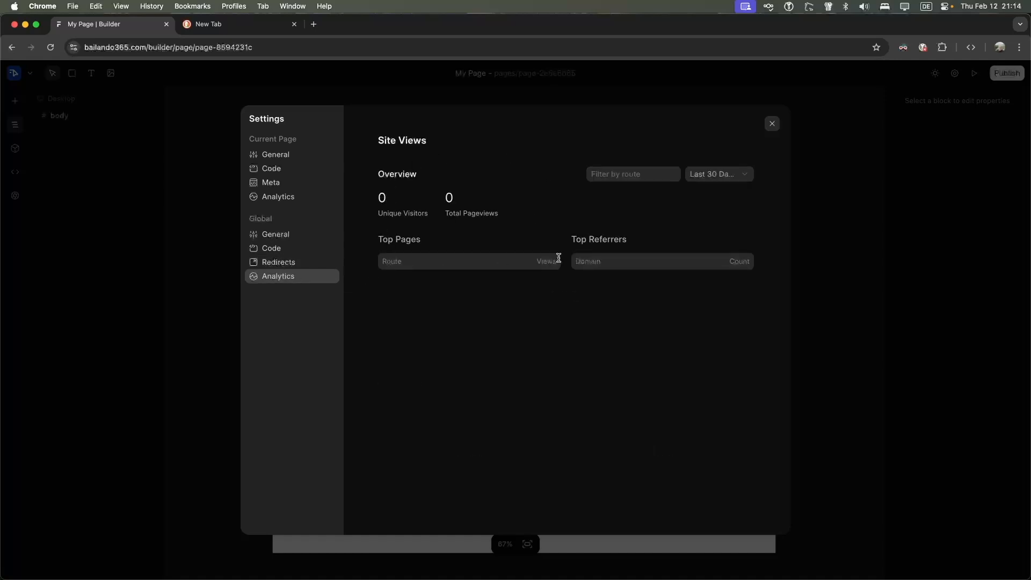
{"action": "left_click", "coordinate": [287, 266]}
{"action": "left_click", "coordinate": [283, 249]}
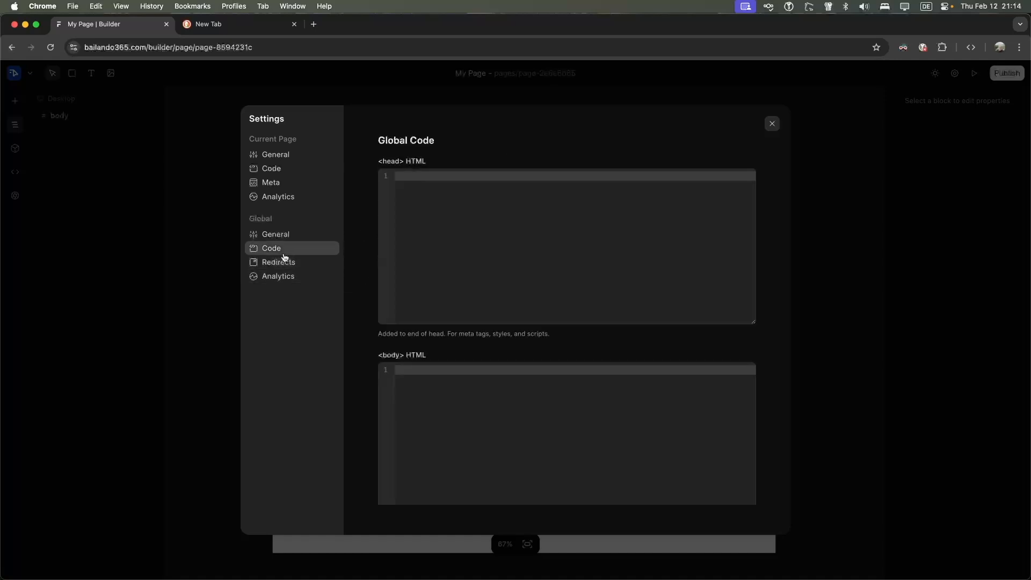
{"action": "left_click", "coordinate": [275, 156]}
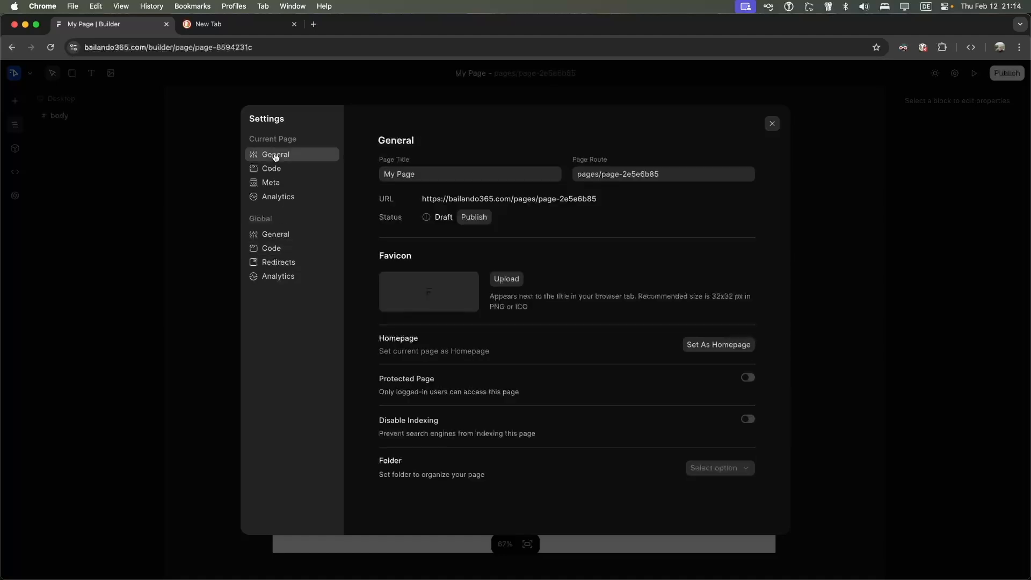
{"action": "left_click", "coordinate": [771, 124]}
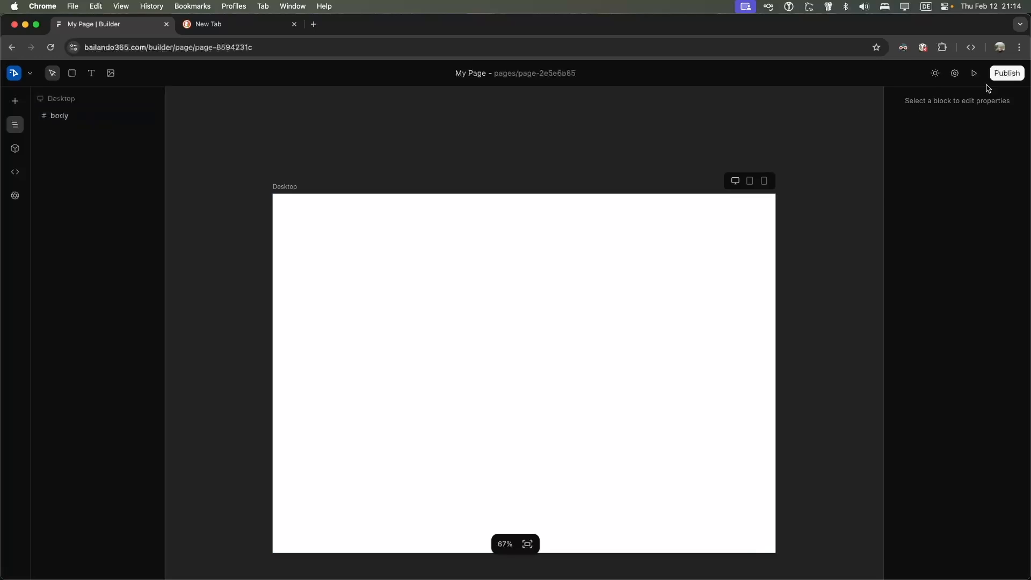
{"action": "left_click", "coordinate": [956, 75]}
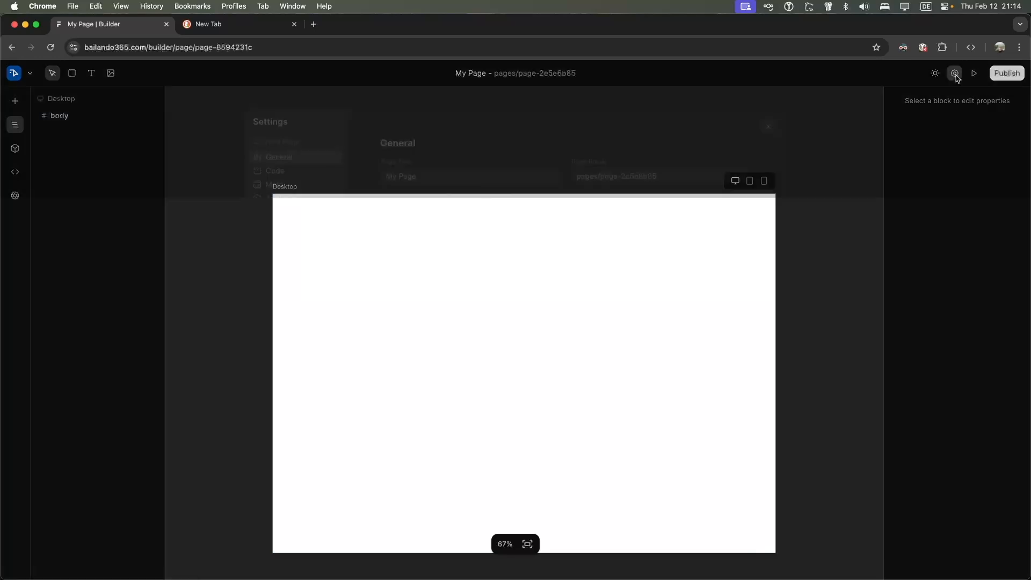
{"action": "left_click", "coordinate": [772, 124]}
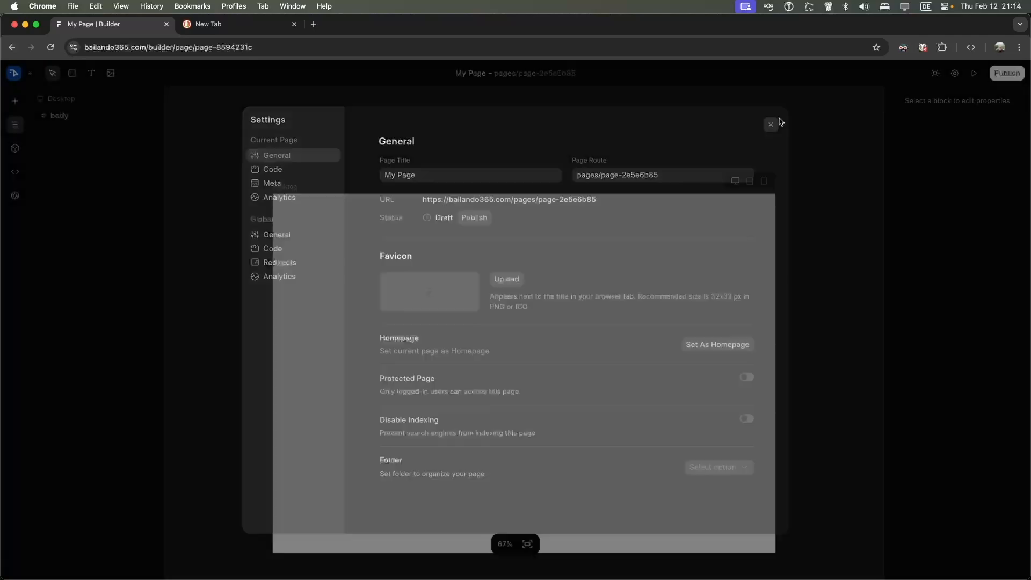
{"action": "left_click", "coordinate": [935, 76]}
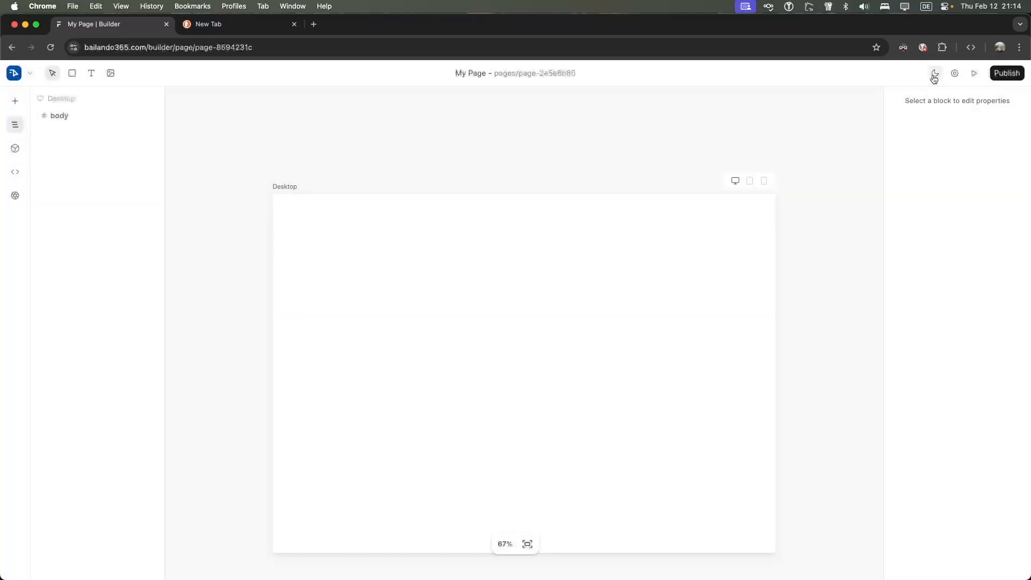
{"action": "left_click", "coordinate": [934, 76]}
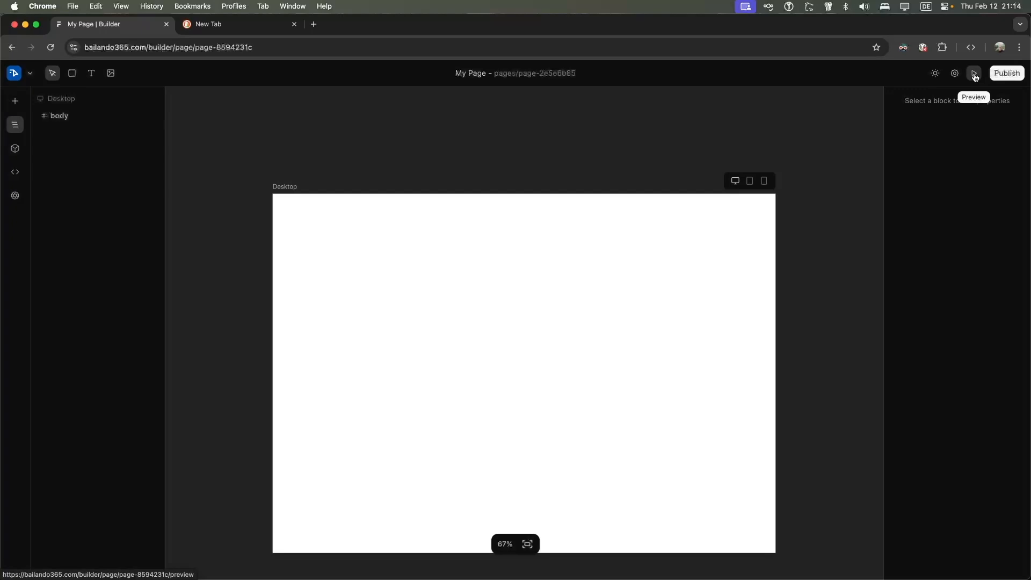
Preview the blank page at desktop, tablet and mobile widths, then return to the editor
{"action": "left_click", "coordinate": [974, 75]}
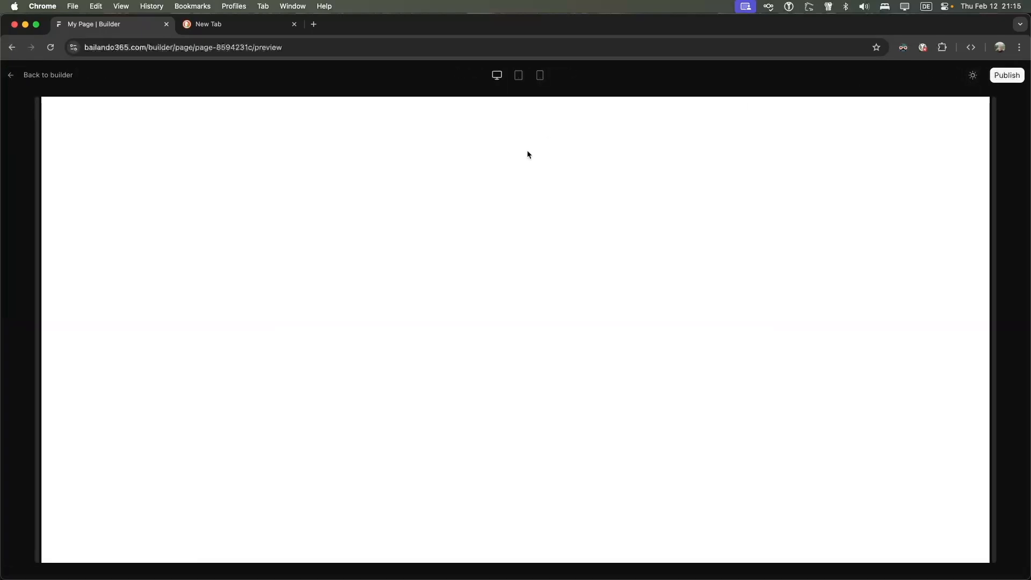
{"action": "left_click", "coordinate": [518, 76]}
{"action": "left_click", "coordinate": [540, 75]}
{"action": "left_click", "coordinate": [497, 75]}
{"action": "left_click", "coordinate": [517, 77]}
{"action": "left_click", "coordinate": [496, 76]}
{"action": "left_click", "coordinate": [539, 75]}
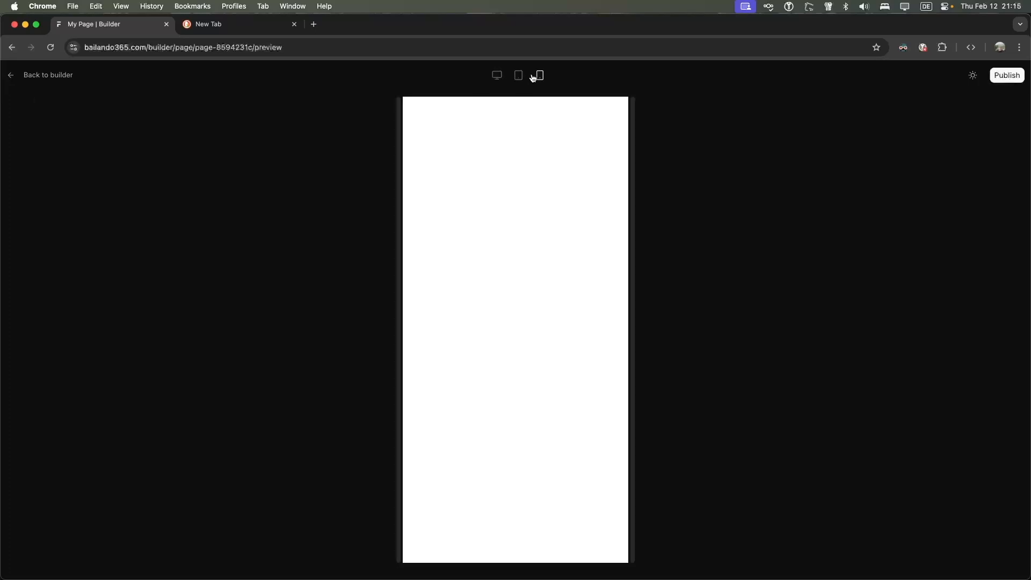
{"action": "left_click", "coordinate": [43, 75]}
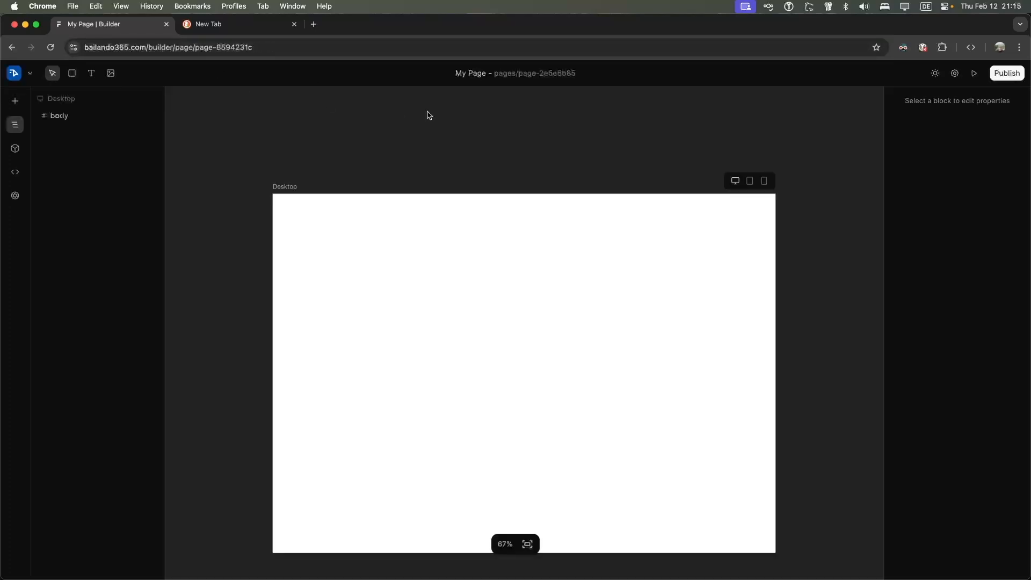
Select the page body and expand its Link settings
{"action": "left_click", "coordinate": [330, 228]}
{"action": "scroll", "coordinate": [417, 247], "scroll_direction": "down", "scroll_amount": 1}
{"action": "scroll", "coordinate": [417, 247], "scroll_direction": "up", "scroll_amount": 2}
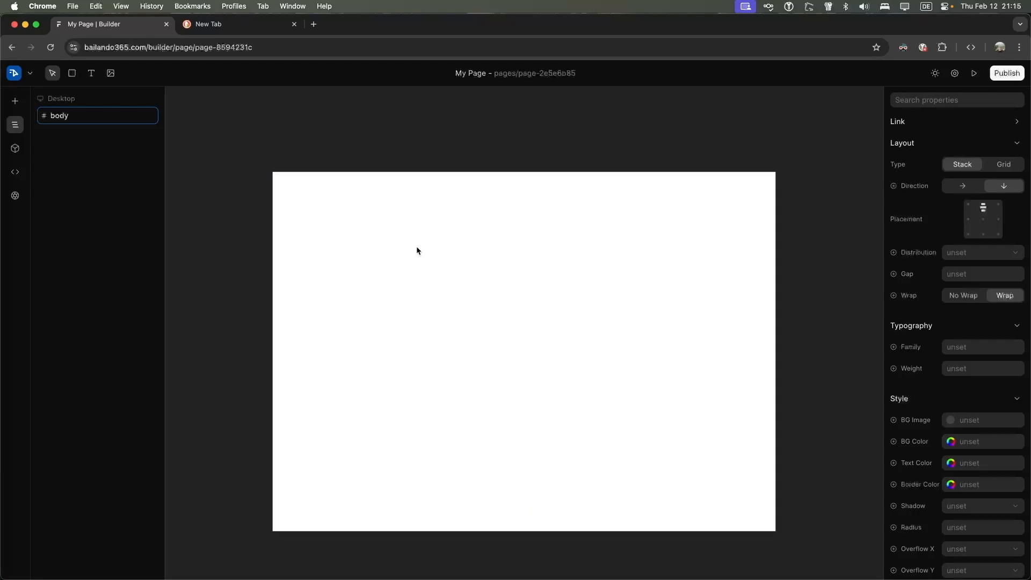
{"action": "scroll", "coordinate": [416, 247], "scroll_direction": "down", "scroll_amount": 1}
{"action": "scroll", "coordinate": [493, 177], "scroll_direction": "down", "scroll_amount": 1}
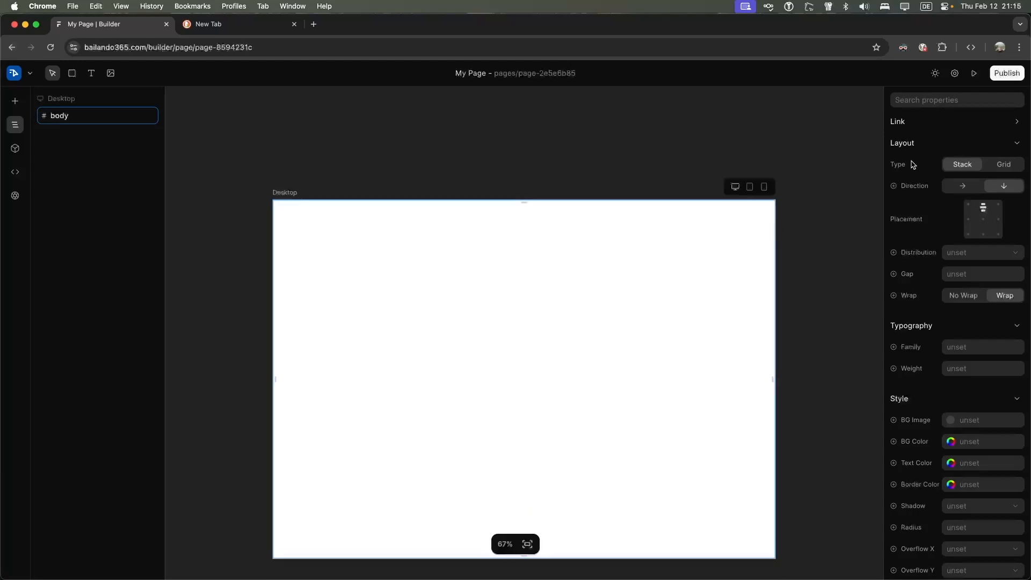
{"action": "scroll", "coordinate": [956, 155], "scroll_direction": "down", "scroll_amount": 3}
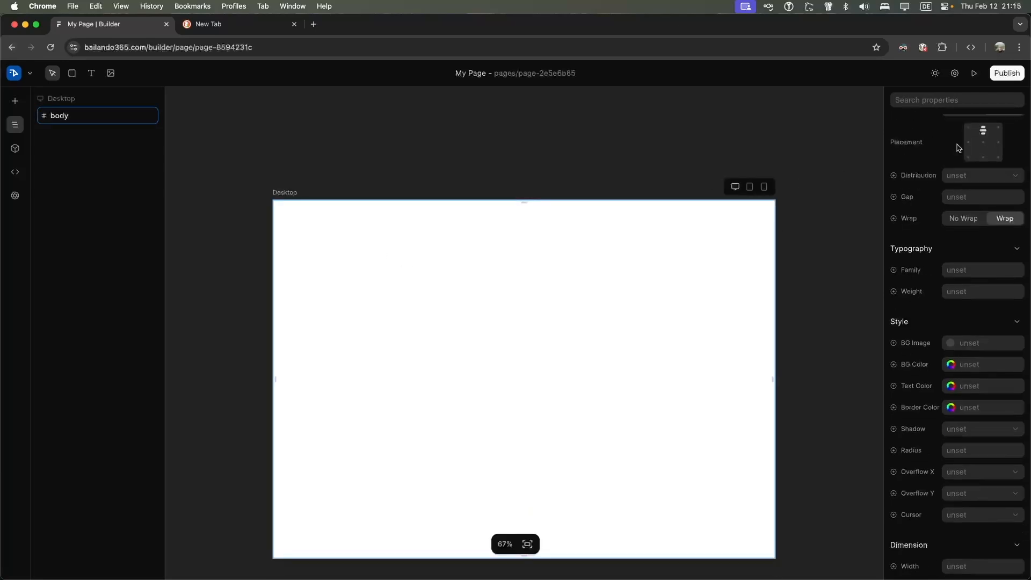
{"action": "scroll", "coordinate": [957, 163], "scroll_direction": "up", "scroll_amount": 3}
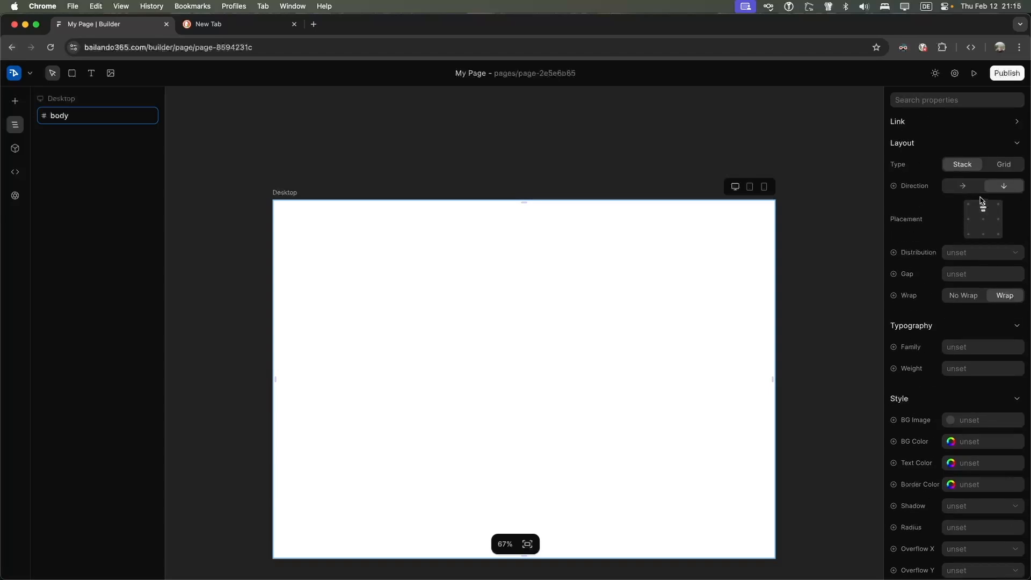
{"action": "left_click", "coordinate": [1016, 123]}
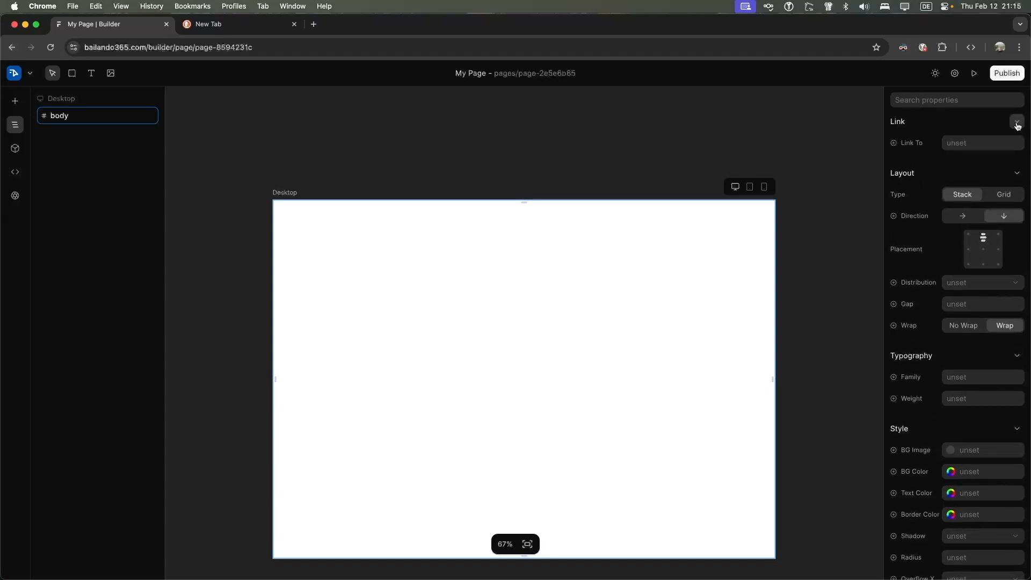
Rename the page title from My Page to 'Landing Page'
{"action": "left_click", "coordinate": [460, 74]}
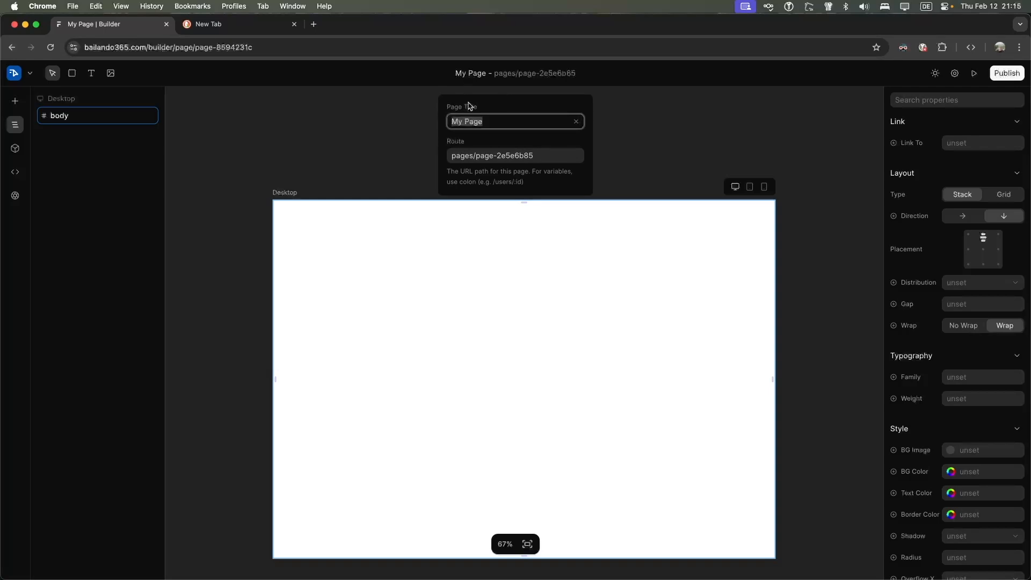
{"action": "triple_click", "coordinate": [499, 123]}
{"action": "type", "text": "Landing Page"}
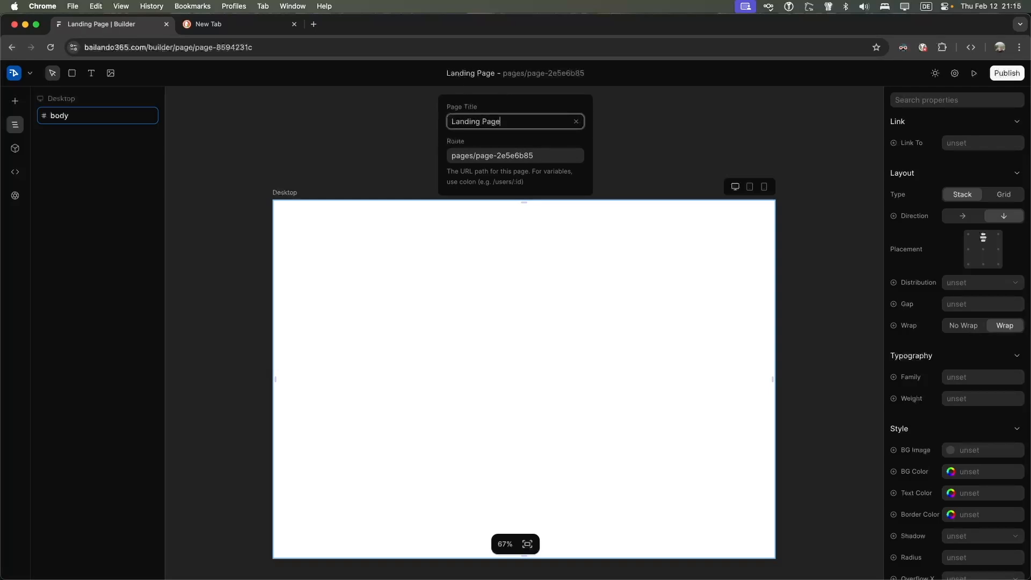
{"action": "left_click_drag", "start_coordinate": [459, 171], "coordinate": [570, 170]}
{"action": "left_click", "coordinate": [571, 170]}
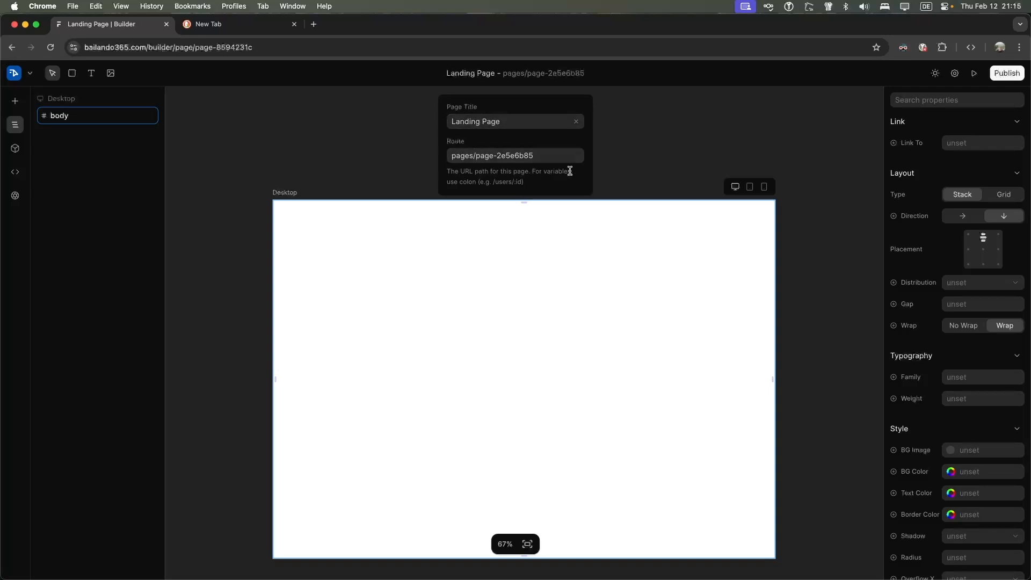
Delete the route value so the page becomes the root '/', then recheck the settings
{"action": "left_click", "coordinate": [485, 153]}
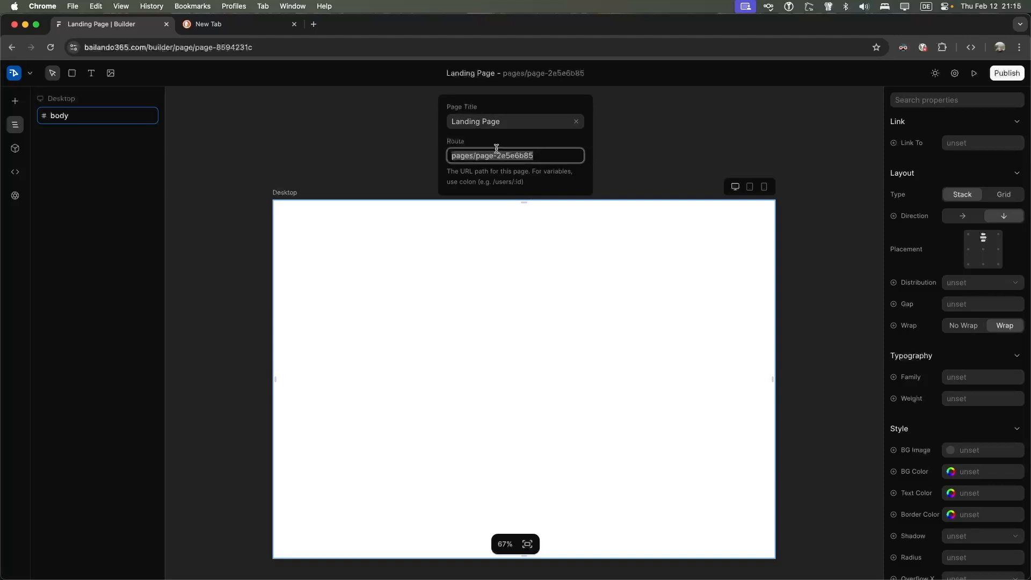
{"action": "left_click_drag", "start_coordinate": [147, 47], "coordinate": [79, 45]}
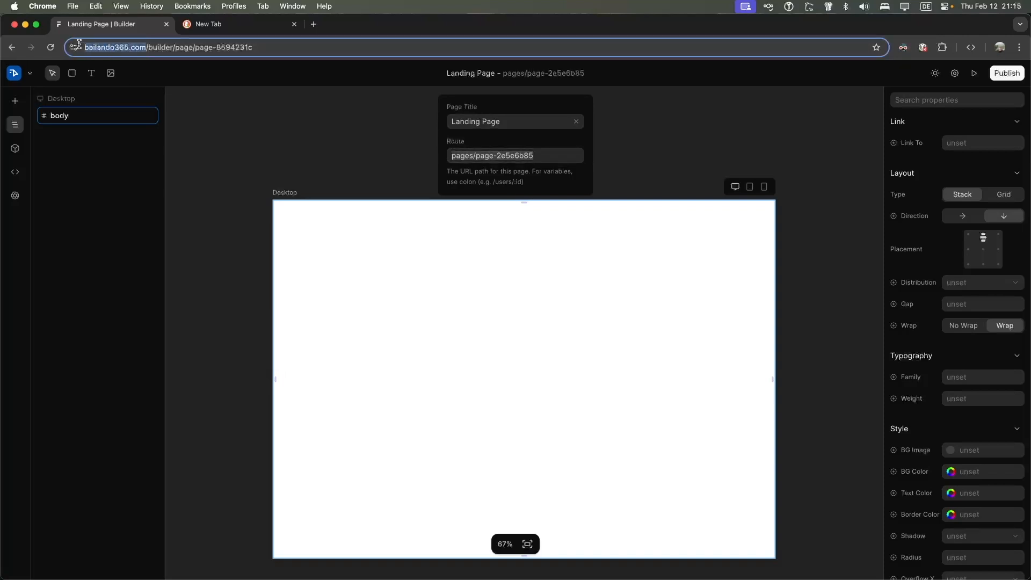
{"action": "double_click", "coordinate": [491, 156]}
{"action": "key", "text": "super+a"}
{"action": "key", "text": "BackSpace"}
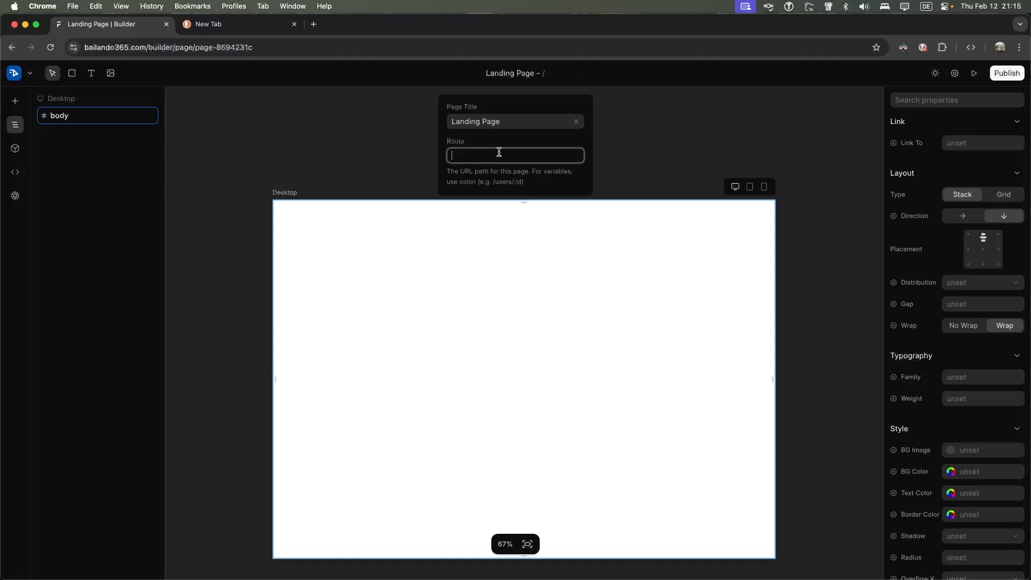
{"action": "left_click", "coordinate": [639, 145]}
{"action": "left_click", "coordinate": [537, 207]}
{"action": "left_click", "coordinate": [525, 137]}
{"action": "left_click", "coordinate": [581, 219]}
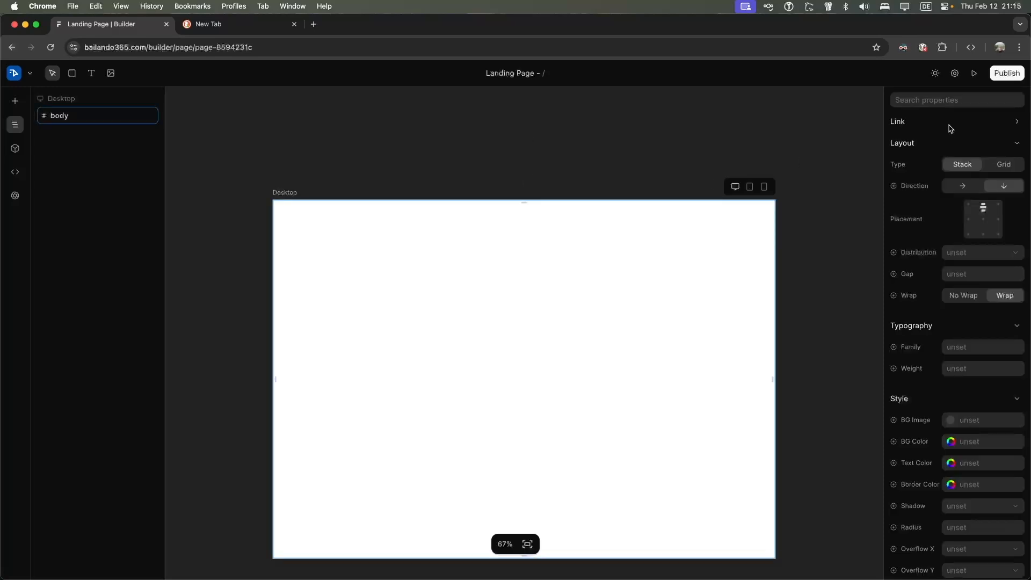
{"action": "left_click", "coordinate": [517, 74]}
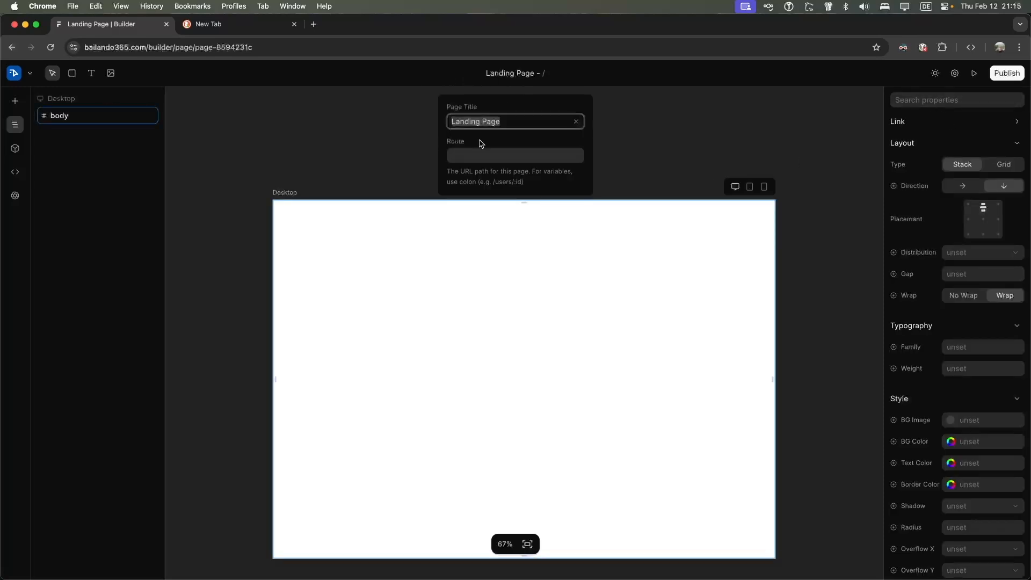
{"action": "left_click", "coordinate": [365, 243]}
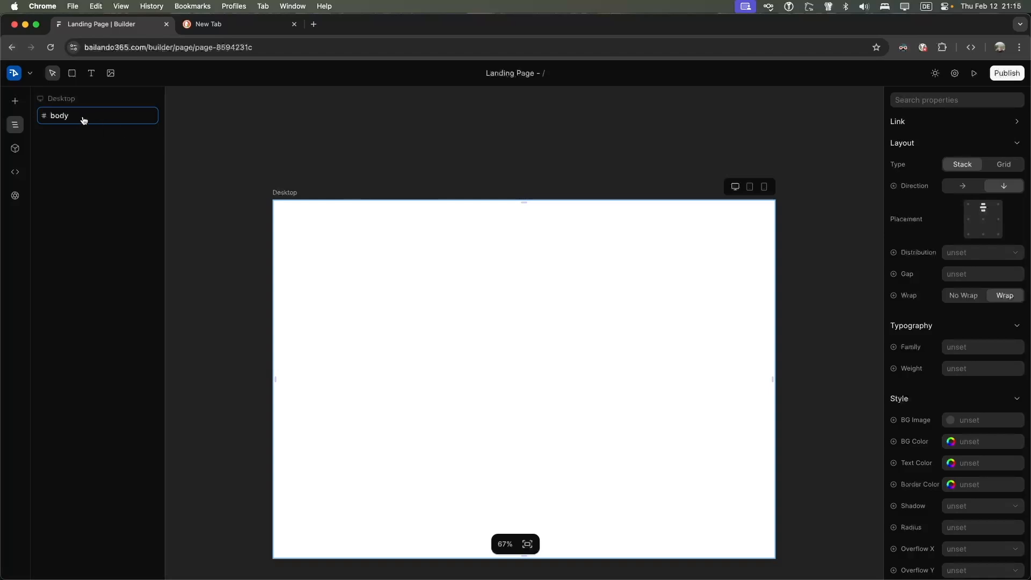
Add a text block at the top, enlarge it to 170px, and type 'Bailando365'
{"action": "left_click", "coordinate": [92, 78]}
{"action": "left_click", "coordinate": [350, 239]}
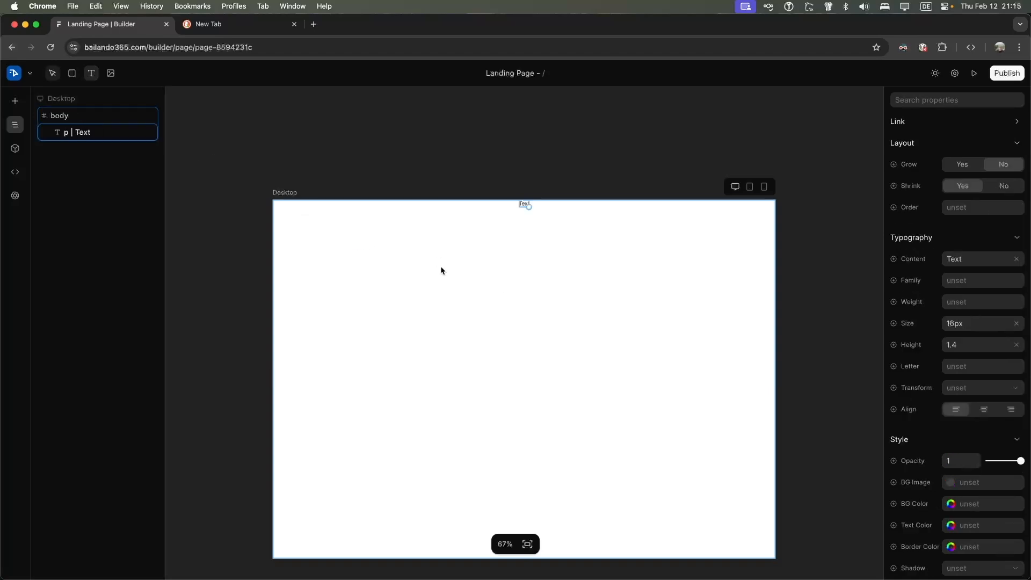
{"action": "left_click_drag", "start_coordinate": [528, 205], "coordinate": [668, 317]}
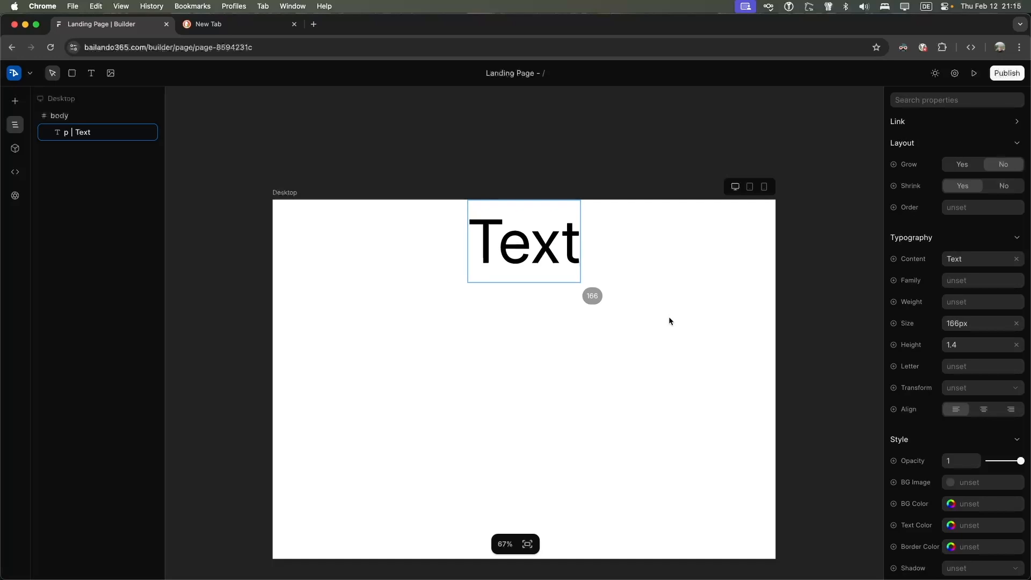
{"action": "double_click", "coordinate": [536, 262]}
{"action": "type", "text": "B"}
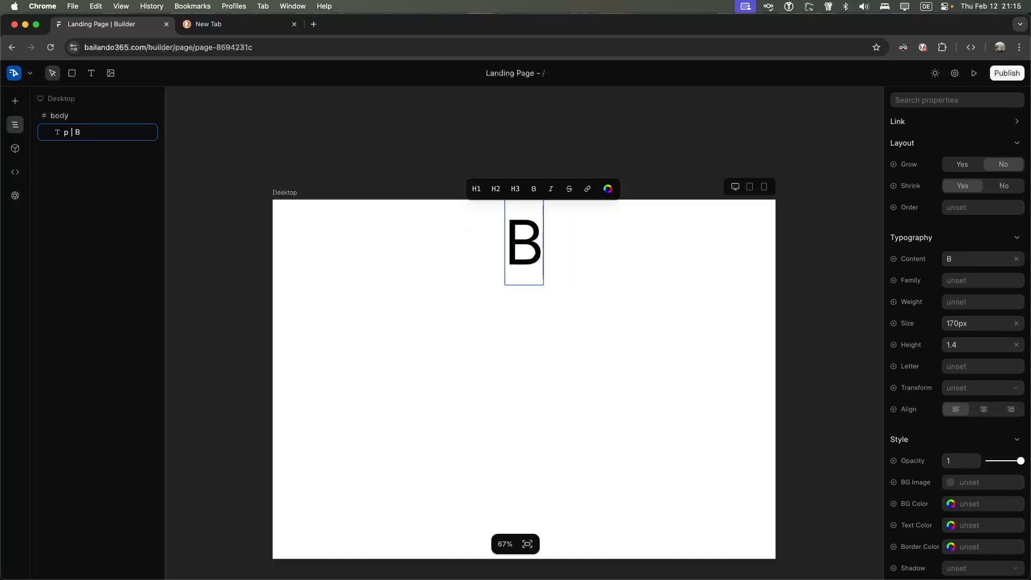
{"action": "type", "text": "ailando"}
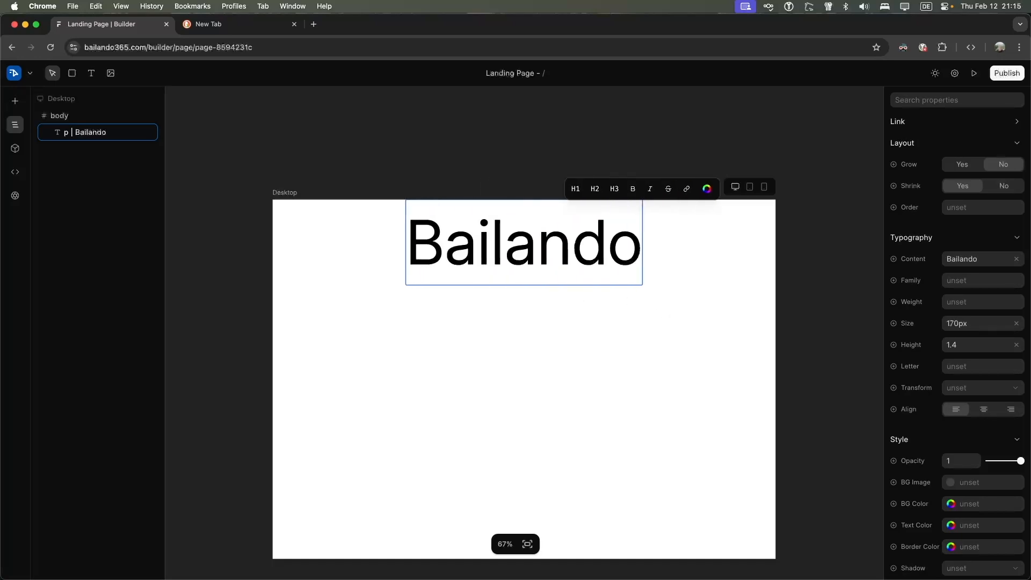
{"action": "type", "text": "365"}
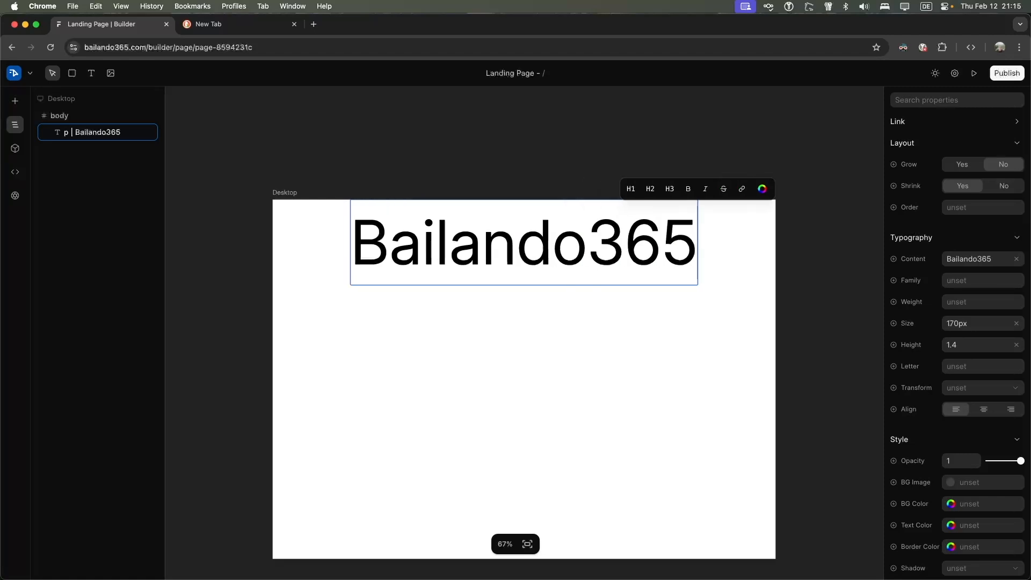
Make the Bailando365 title an H1 heading
{"action": "left_click", "coordinate": [631, 188]}
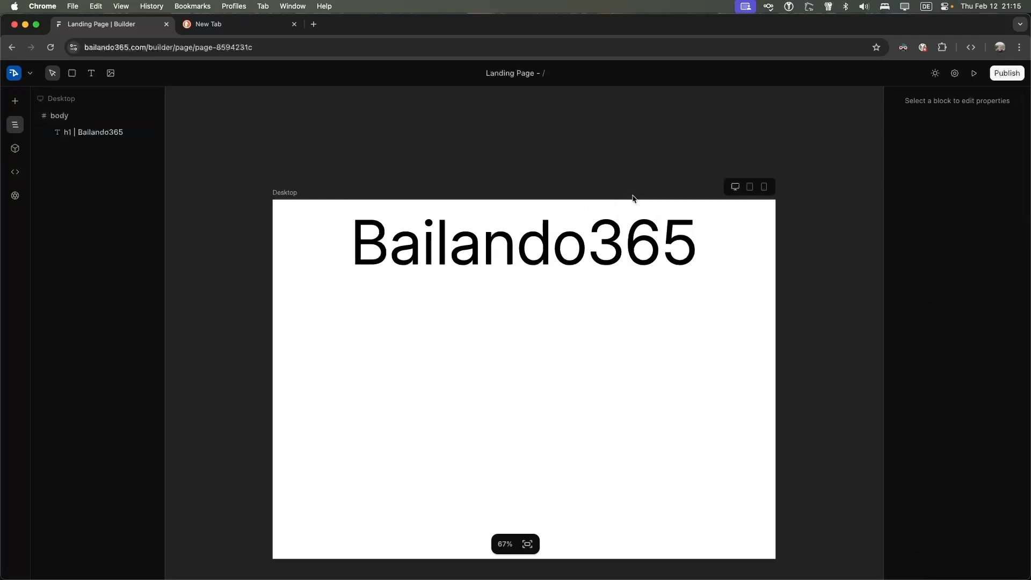
{"action": "right_click", "coordinate": [670, 253]}
{"action": "double_click", "coordinate": [503, 227]}
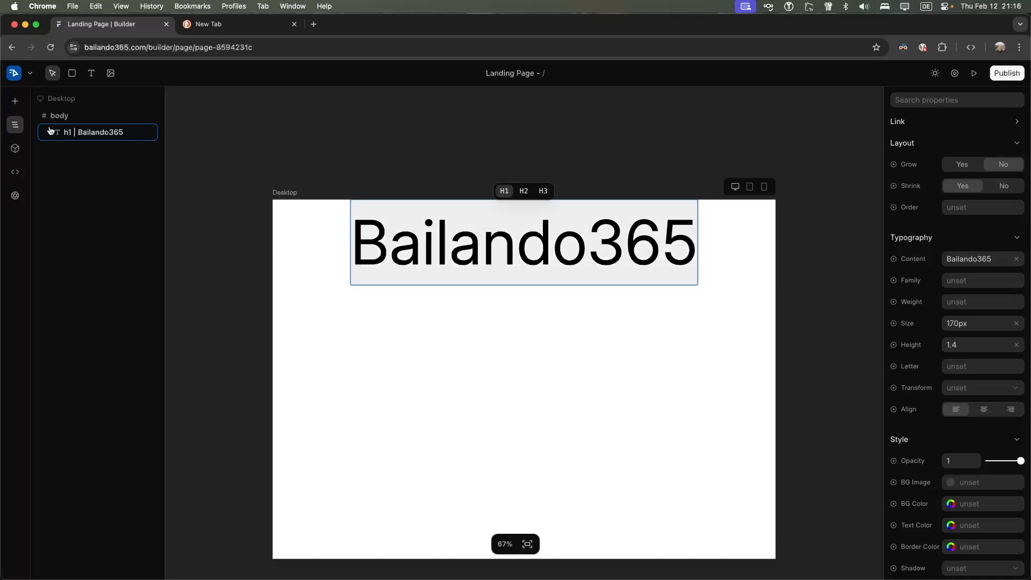
{"action": "scroll", "coordinate": [495, 287], "scroll_direction": "down", "scroll_amount": 2}
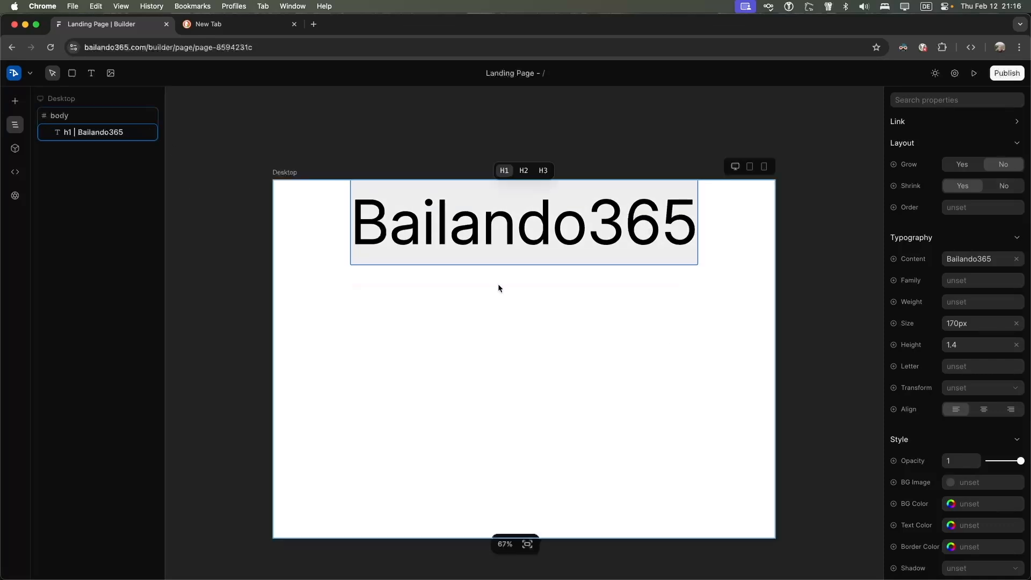
{"action": "scroll", "coordinate": [499, 289], "scroll_direction": "up", "scroll_amount": 4}
{"action": "scroll", "coordinate": [702, 197], "scroll_direction": "down", "scroll_amount": 2}
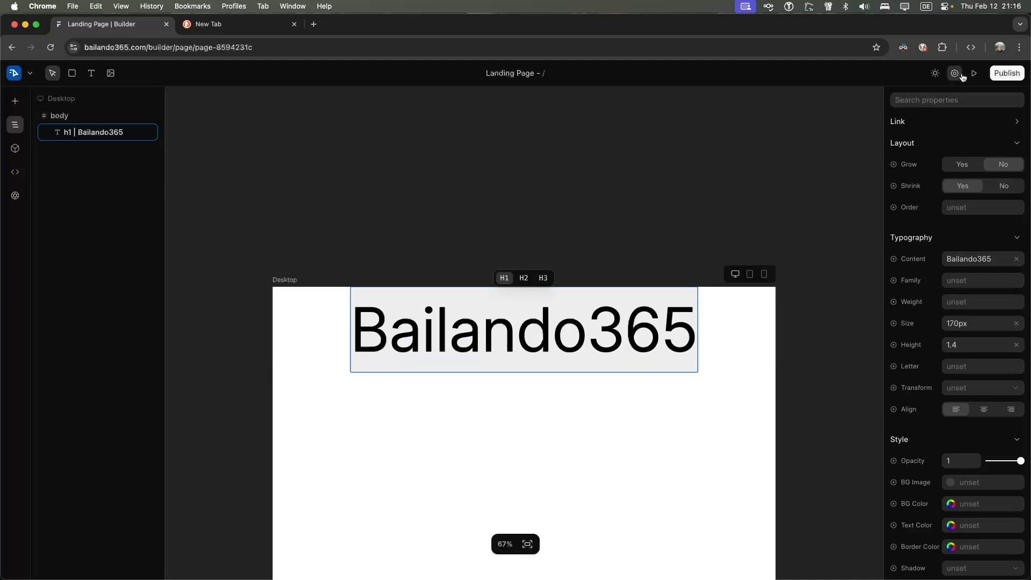
{"action": "left_click", "coordinate": [961, 75]}
{"action": "left_click", "coordinate": [494, 77]}
{"action": "left_click", "coordinate": [539, 77]}
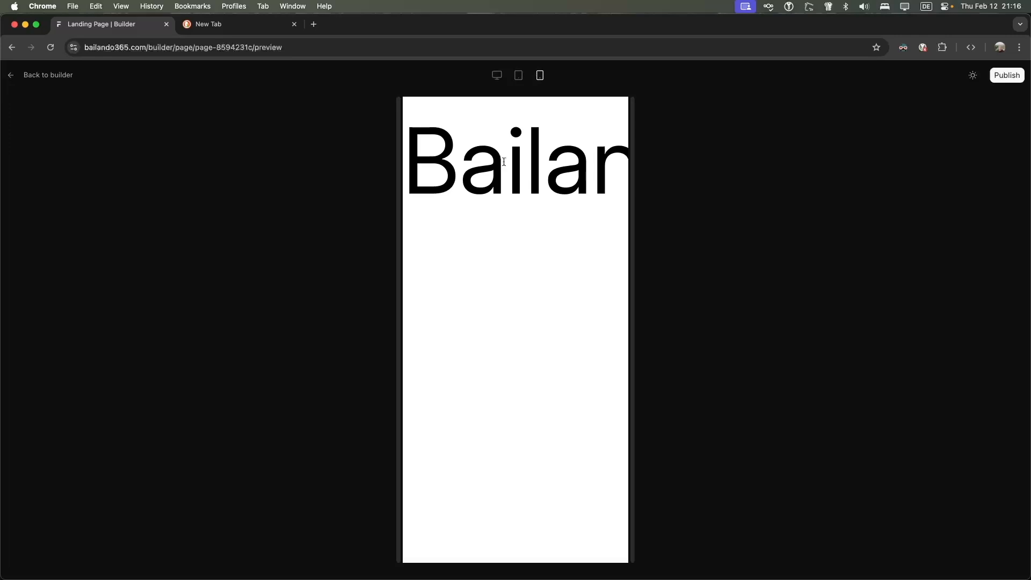
{"action": "left_click", "coordinate": [496, 76]}
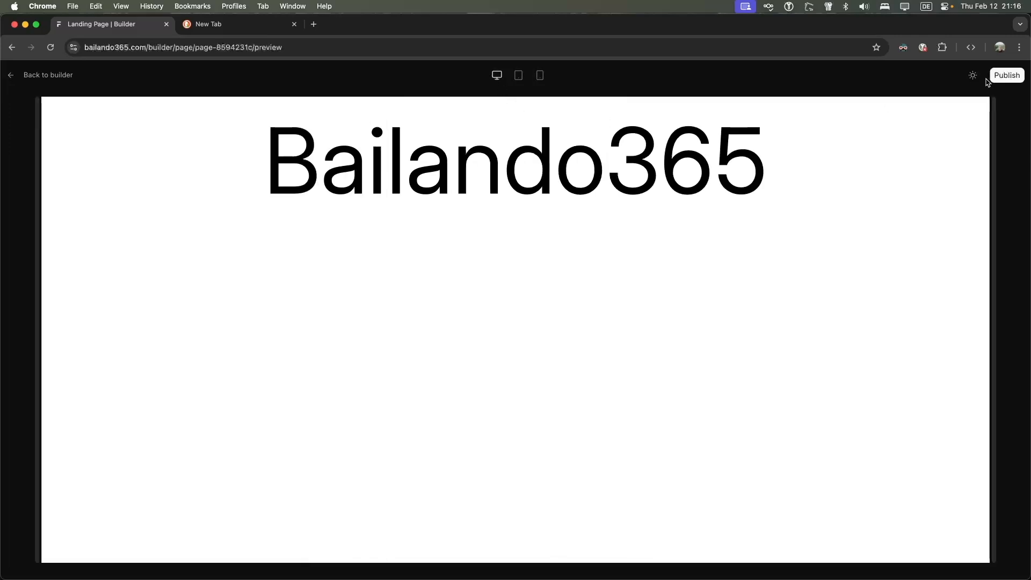
{"action": "left_click", "coordinate": [54, 81]}
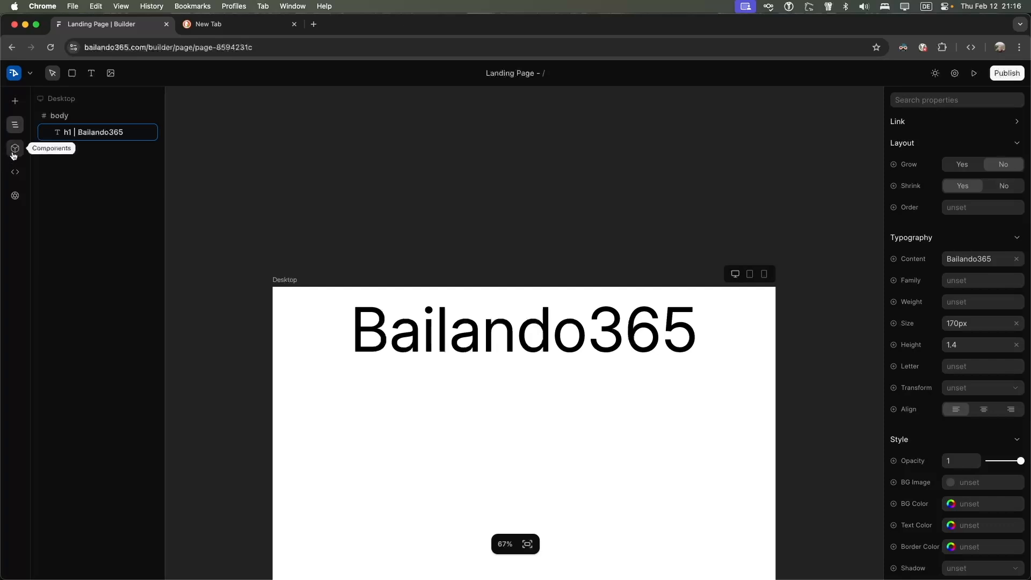
Draw a container below the heading, clear the heading's text, then delete that grey container
{"action": "left_click", "coordinate": [72, 73]}
{"action": "left_click_drag", "start_coordinate": [322, 373], "coordinate": [728, 476]}
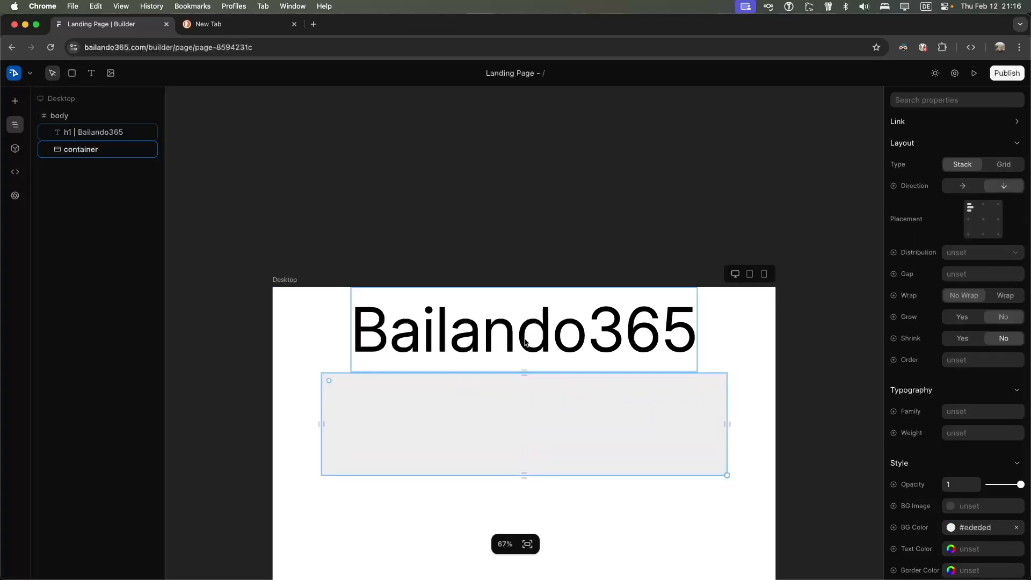
{"action": "double_click", "coordinate": [522, 339]}
{"action": "key", "text": "BackSpace"}
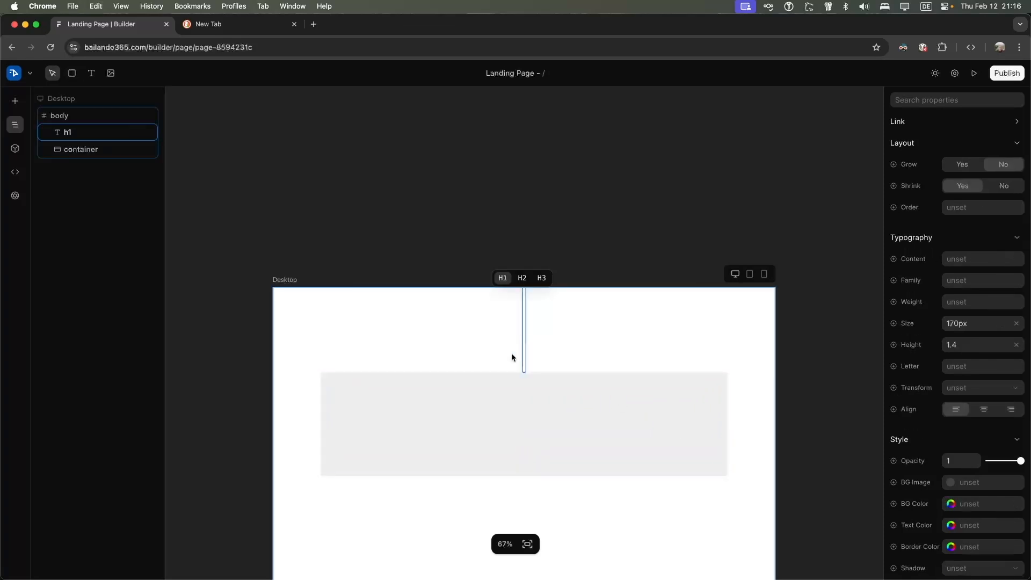
{"action": "left_click", "coordinate": [489, 397]}
{"action": "left_click", "coordinate": [472, 414]}
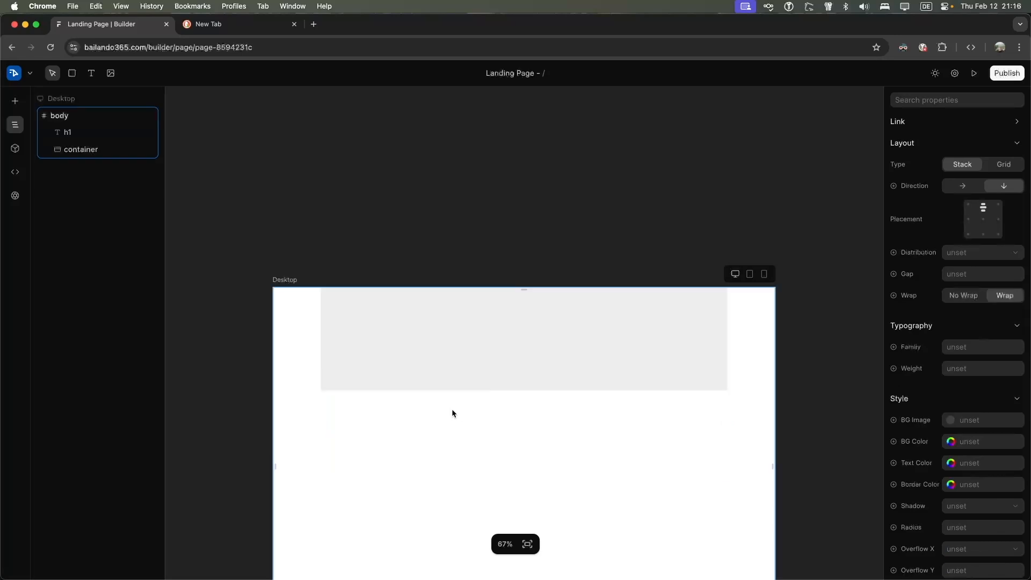
{"action": "left_click", "coordinate": [410, 385]}
{"action": "key", "text": "BackSpace"}
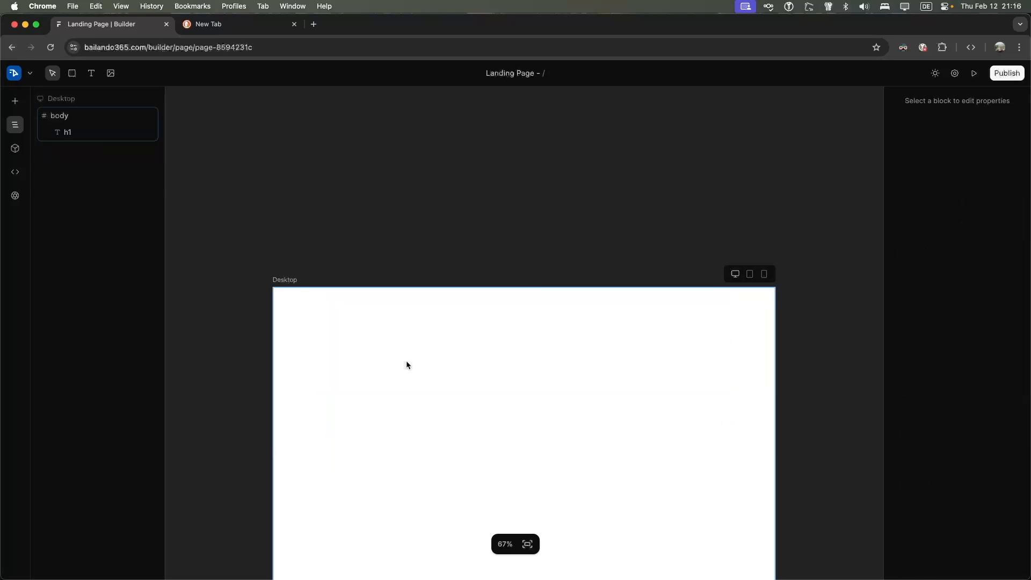
Delete the empty h1 heading from Layers and draw a fresh container at the top of the page
{"action": "left_click", "coordinate": [90, 124]}
{"action": "left_click", "coordinate": [89, 116]}
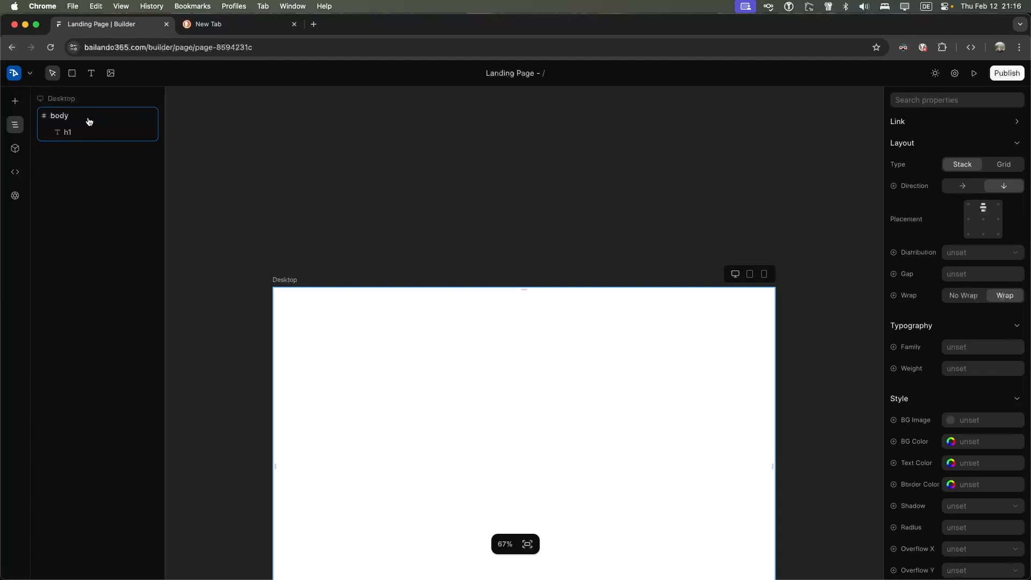
{"action": "left_click", "coordinate": [81, 134]}
{"action": "left_click", "coordinate": [148, 134]}
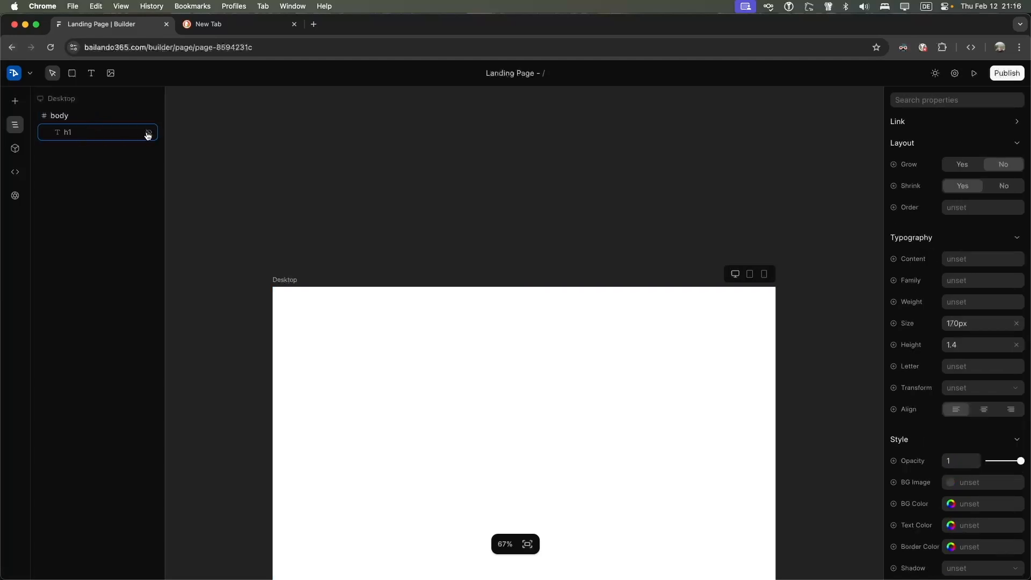
{"action": "left_click", "coordinate": [147, 134]}
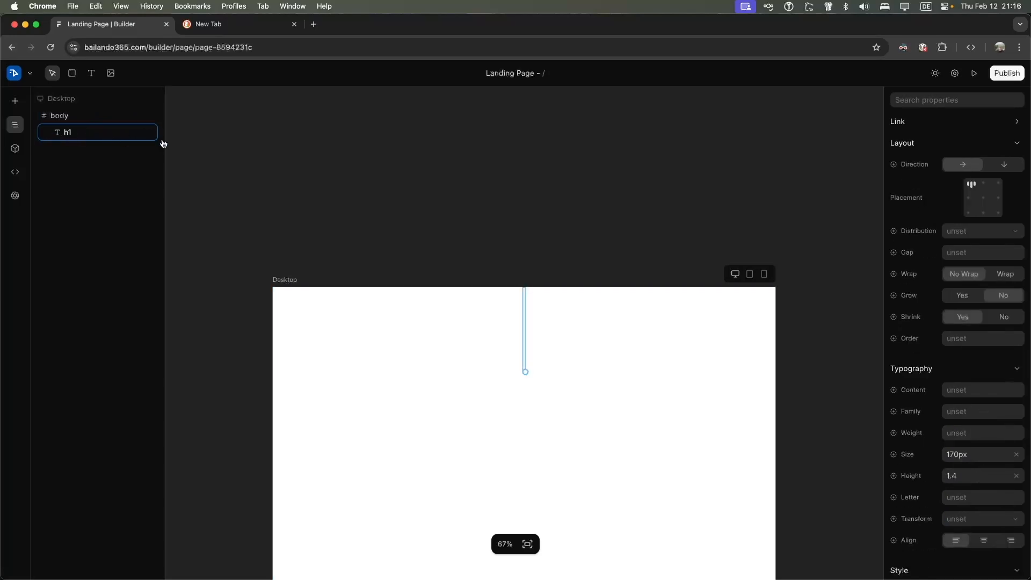
{"action": "scroll", "coordinate": [956, 228], "scroll_direction": "down", "scroll_amount": 10}
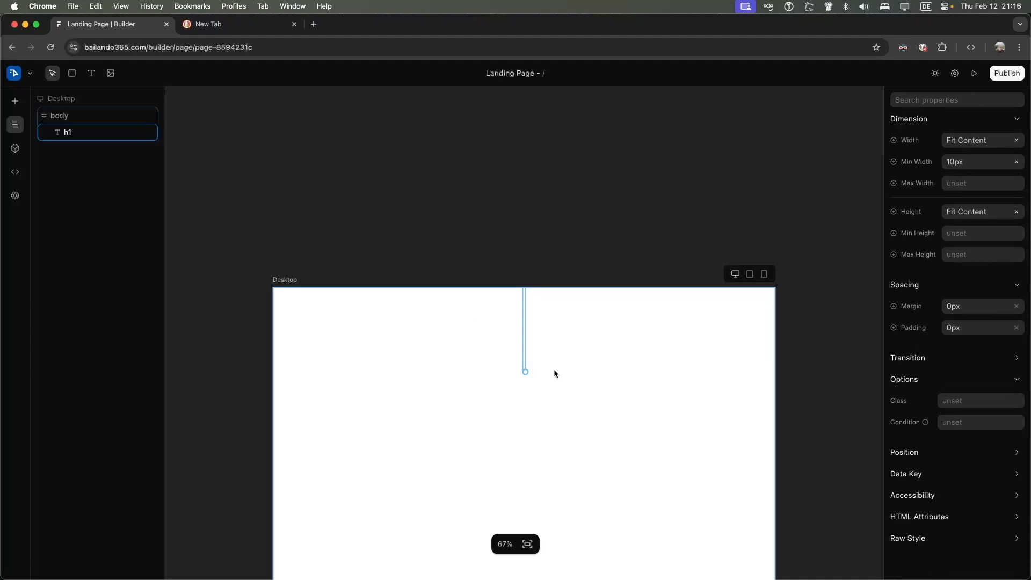
{"action": "left_click", "coordinate": [533, 360]}
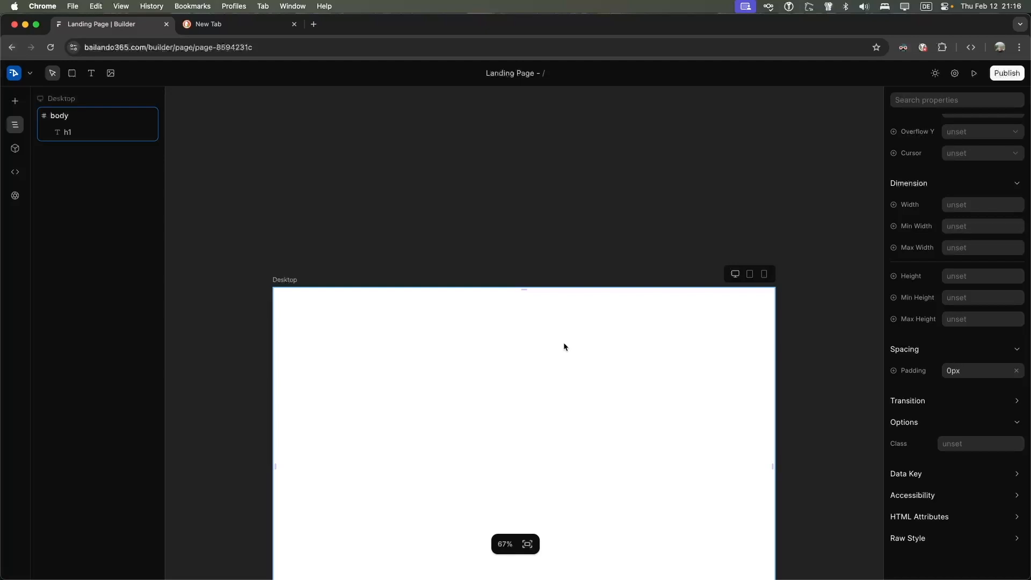
{"action": "left_click", "coordinate": [113, 131]}
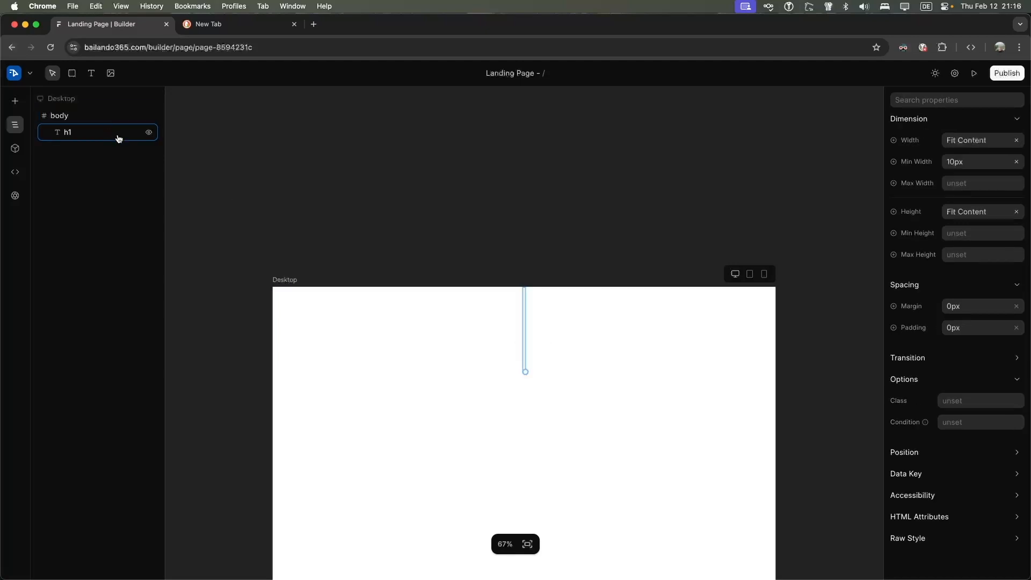
{"action": "key", "text": "Delete"}
{"action": "left_click", "coordinate": [78, 81]}
{"action": "mouse_move", "coordinate": [322, 304]}
{"action": "left_mouse_down"}
{"action": "mouse_move", "coordinate": [606, 412]}
{"action": "mouse_move", "coordinate": [721, 434]}
{"action": "left_mouse_up"}
Paste Bailando365 into the container at 195px and show Tablet and Mobile frames beside Desktop
{"action": "key", "text": "super+v"}
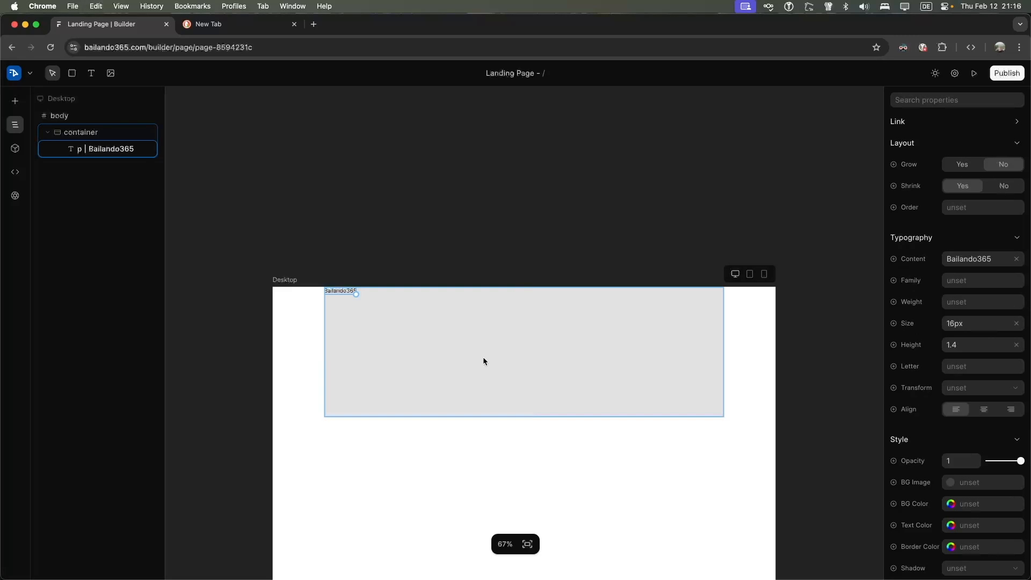
{"action": "left_click_drag", "start_coordinate": [355, 292], "coordinate": [678, 424]}
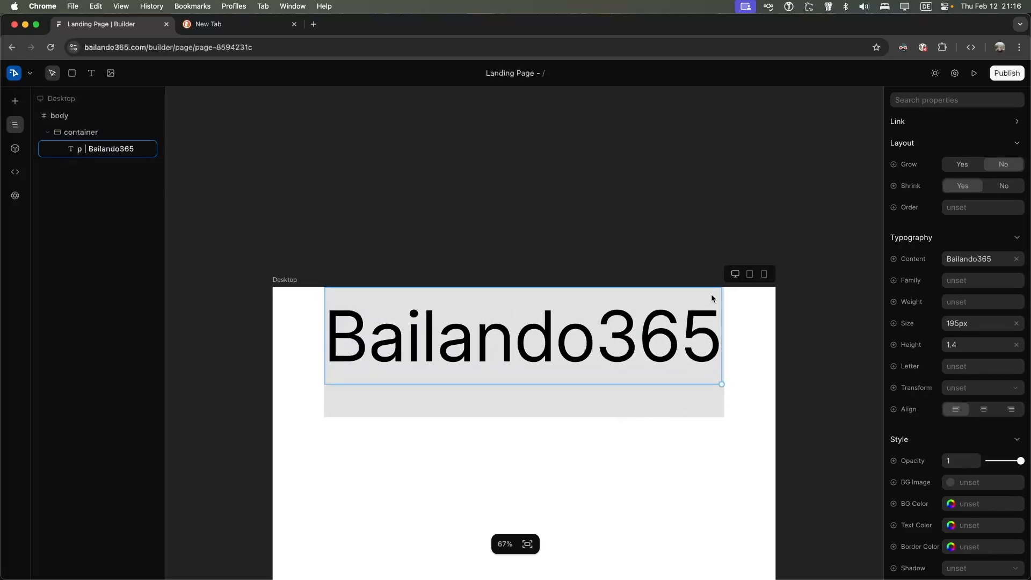
{"action": "left_click", "coordinate": [750, 274]}
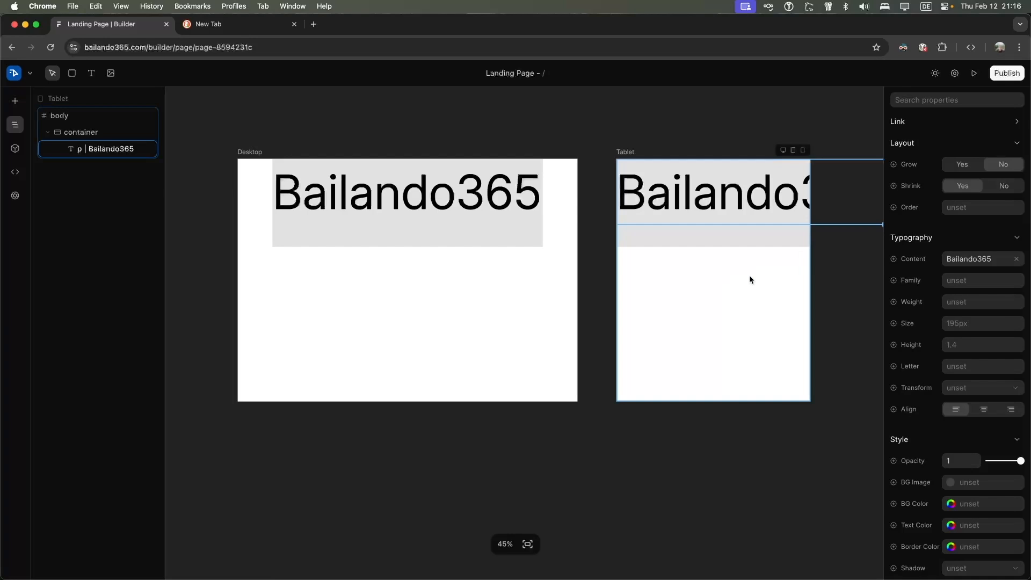
{"action": "left_click", "coordinate": [803, 151]}
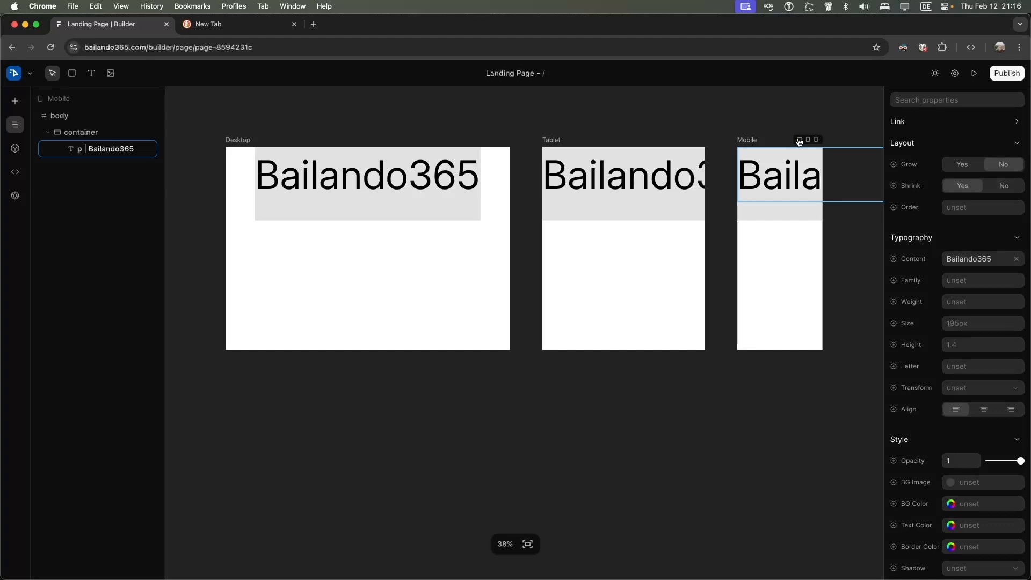
{"action": "left_click", "coordinate": [799, 140]}
{"action": "left_click", "coordinate": [758, 181]}
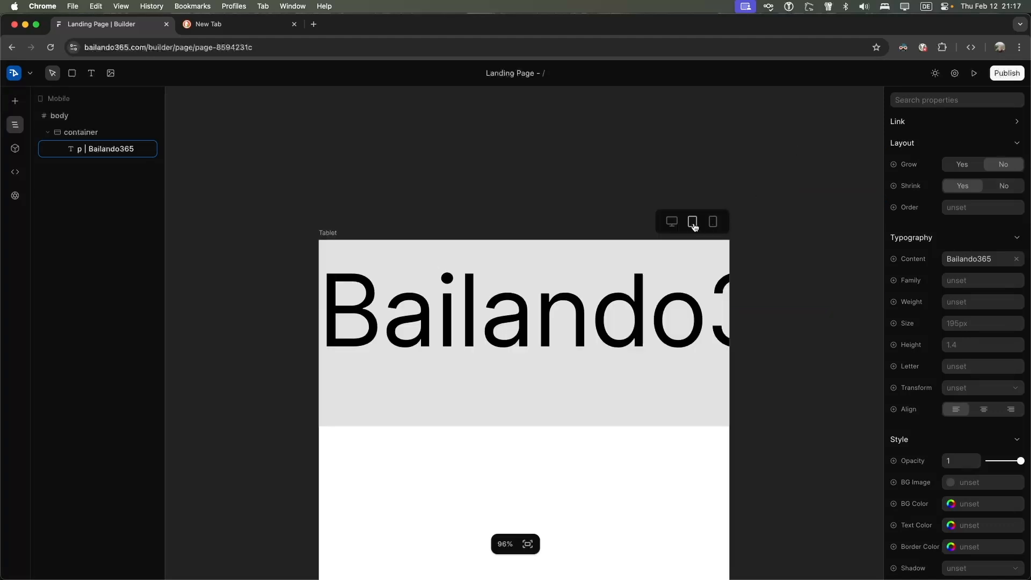
{"action": "left_click", "coordinate": [672, 222]}
{"action": "left_click", "coordinate": [804, 150]}
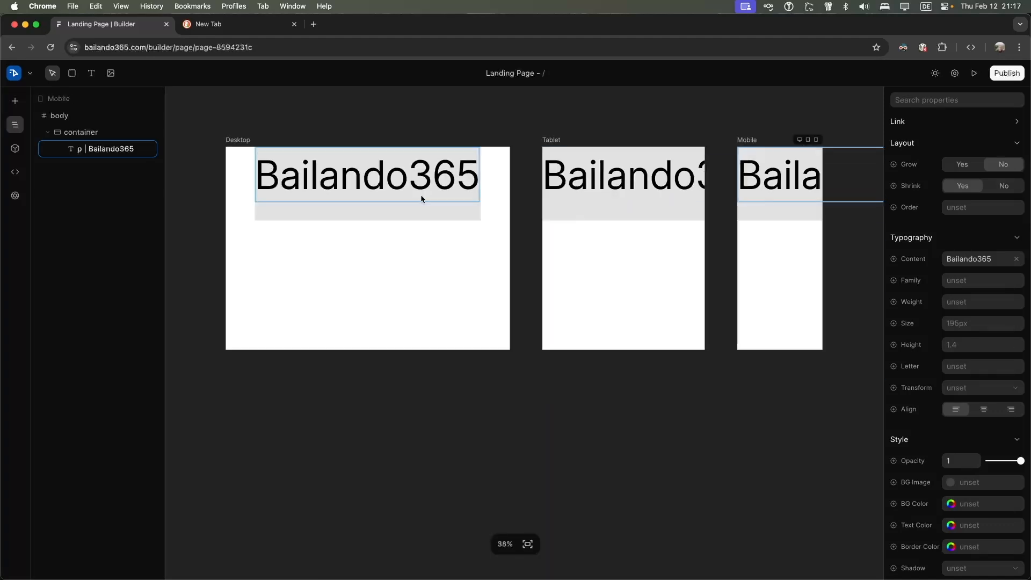
Resize the grey container to fit around the Bailando365 title
{"action": "left_click", "coordinate": [418, 212]}
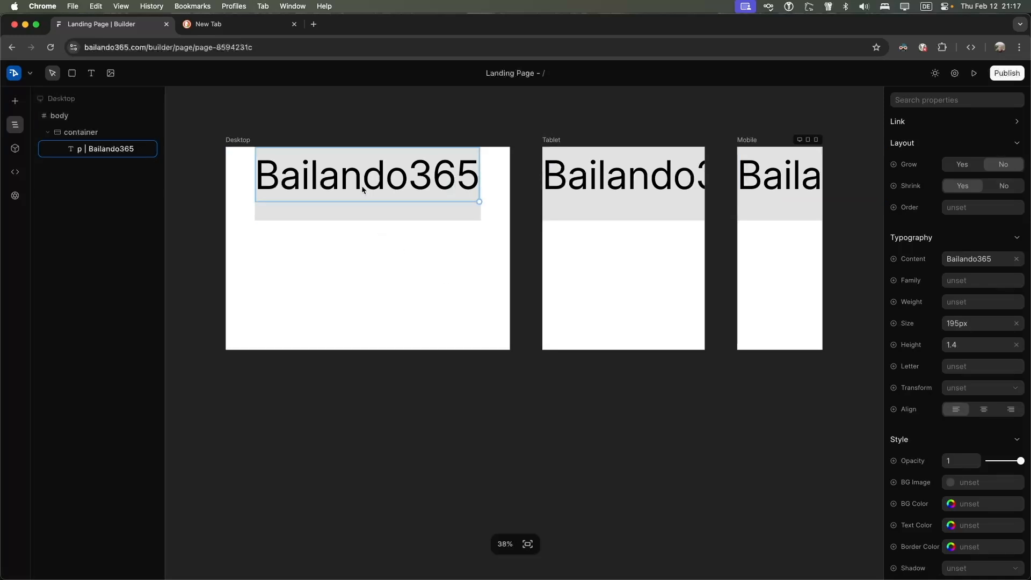
{"action": "left_click", "coordinate": [417, 214]}
{"action": "left_click_drag", "start_coordinate": [479, 220], "coordinate": [530, 227]}
{"action": "mouse_move", "coordinate": [549, 229]}
{"action": "left_mouse_down"}
{"action": "mouse_move", "coordinate": [535, 236]}
{"action": "mouse_move", "coordinate": [537, 212]}
{"action": "left_mouse_up"}
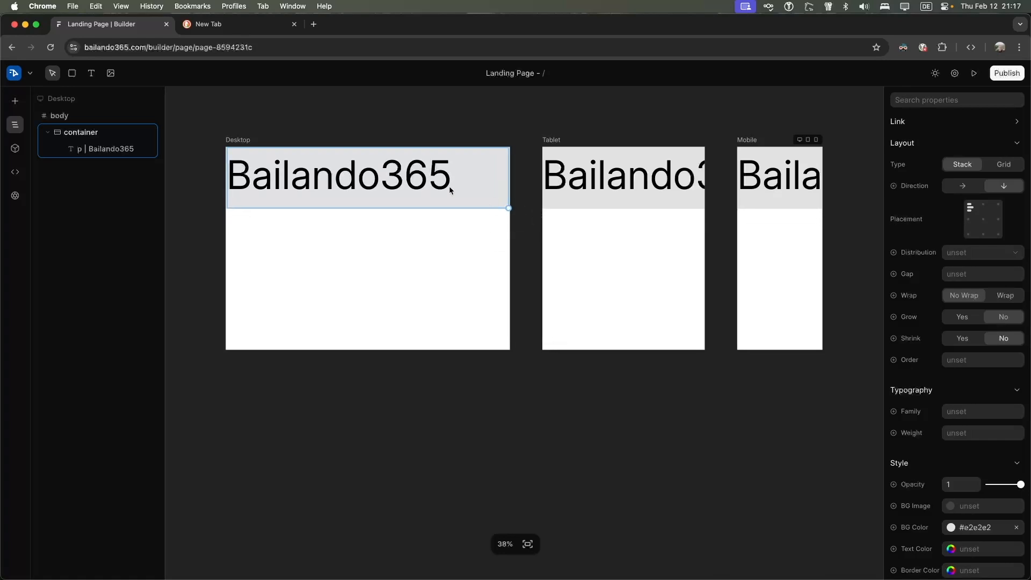
Draw a second container below the title and rename it 'Missions Statement' in Layers
{"action": "left_click", "coordinate": [71, 74]}
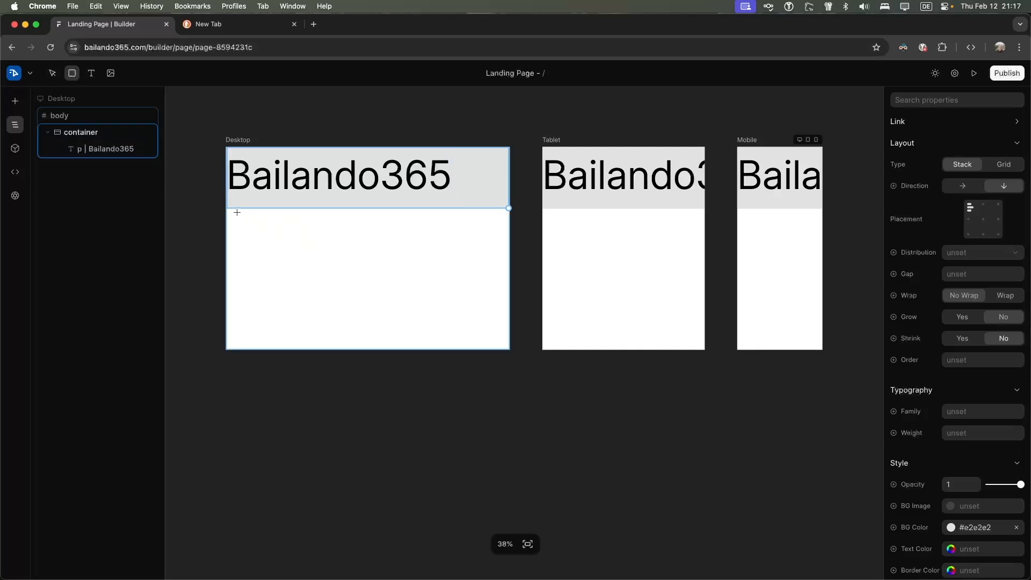
{"action": "left_click_drag", "start_coordinate": [234, 212], "coordinate": [506, 346]}
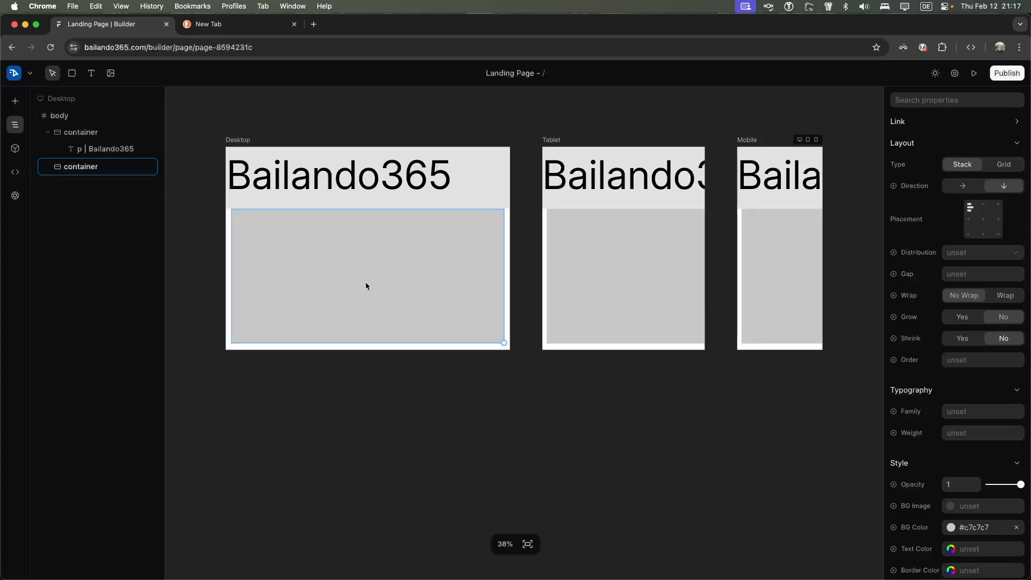
{"action": "double_click", "coordinate": [93, 168]}
{"action": "type", "text": "Mission"}
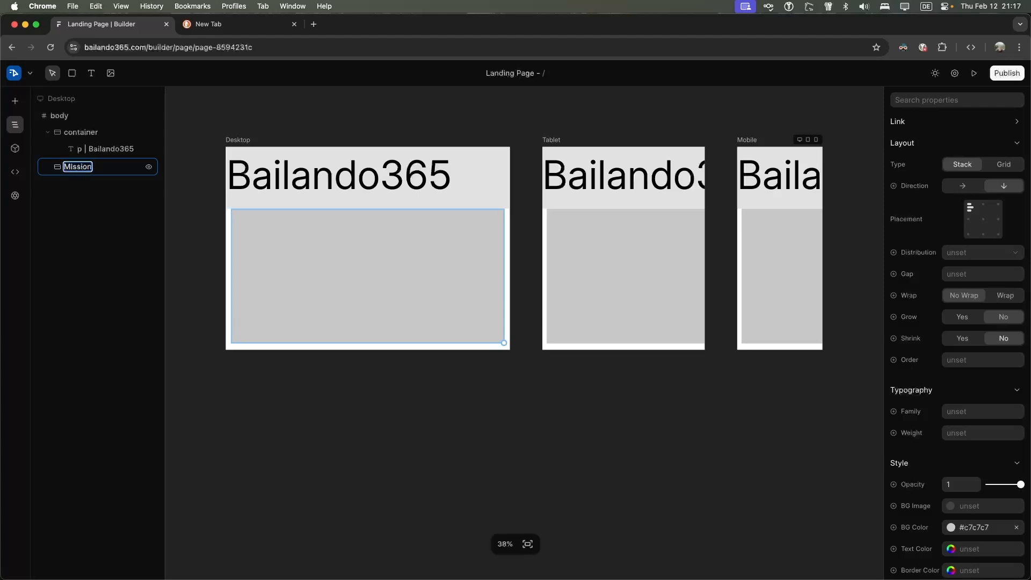
{"action": "type", "text": "sions Statement"}
{"action": "key", "text": "Return"}
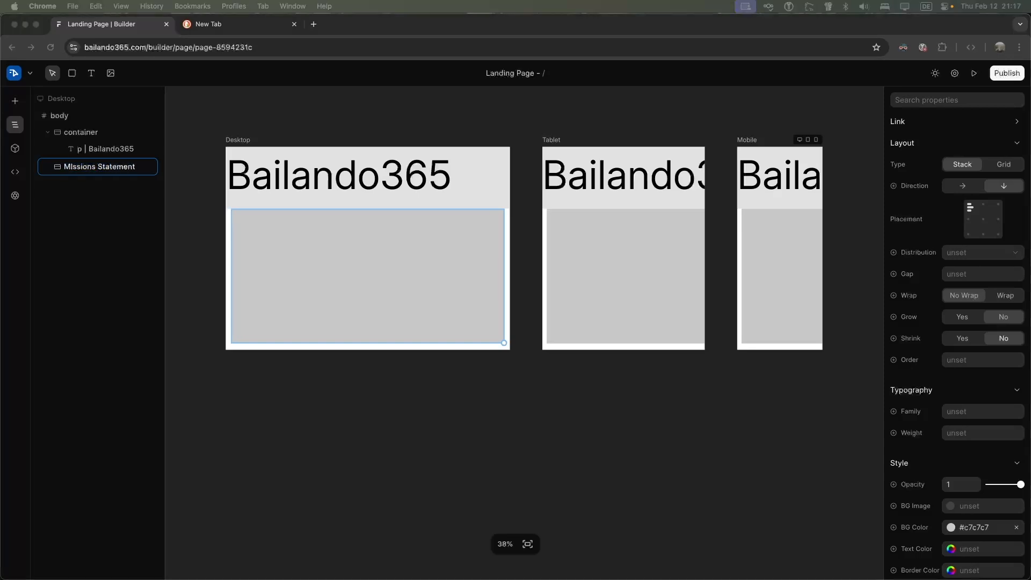
Add a text block inside Missions Statement, paste the mission paragraph, and set it to 25px
{"action": "left_click", "coordinate": [331, 289]}
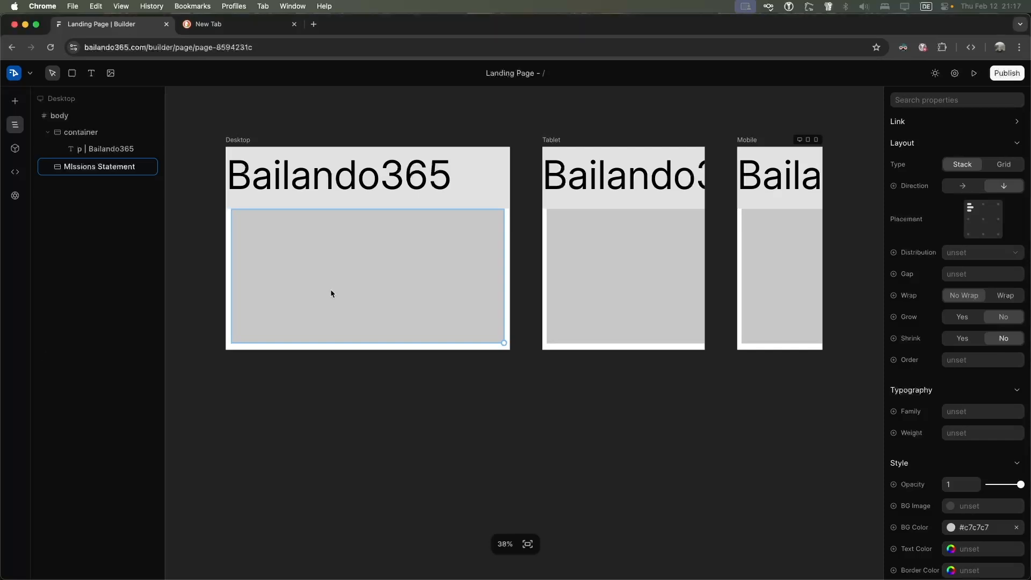
{"action": "key", "text": "super+v"}
{"action": "left_click_drag", "start_coordinate": [369, 278], "coordinate": [453, 334]}
{"action": "left_click", "coordinate": [372, 269]}
{"action": "key", "text": "super+v"}
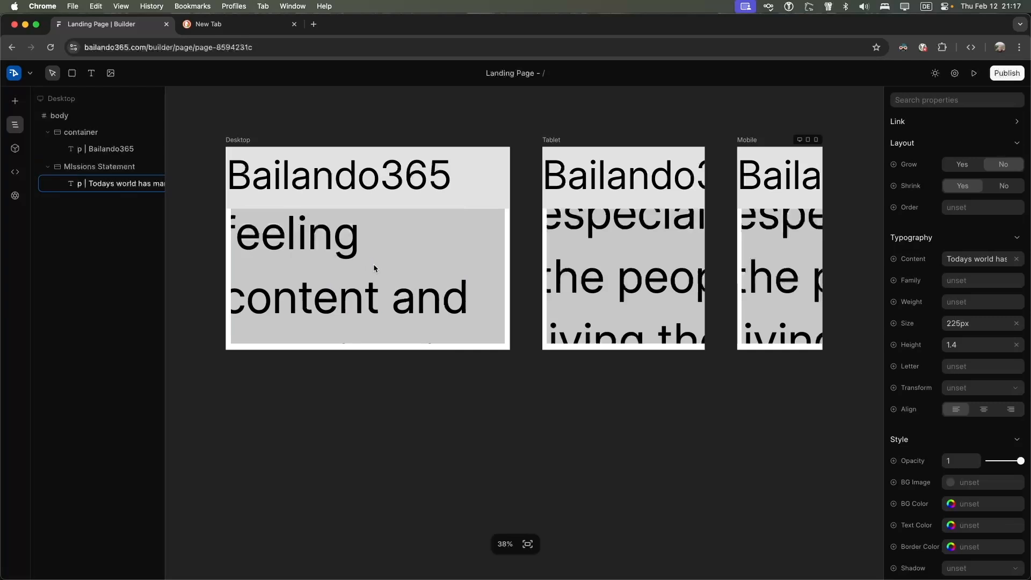
{"action": "left_click", "coordinate": [978, 324]}
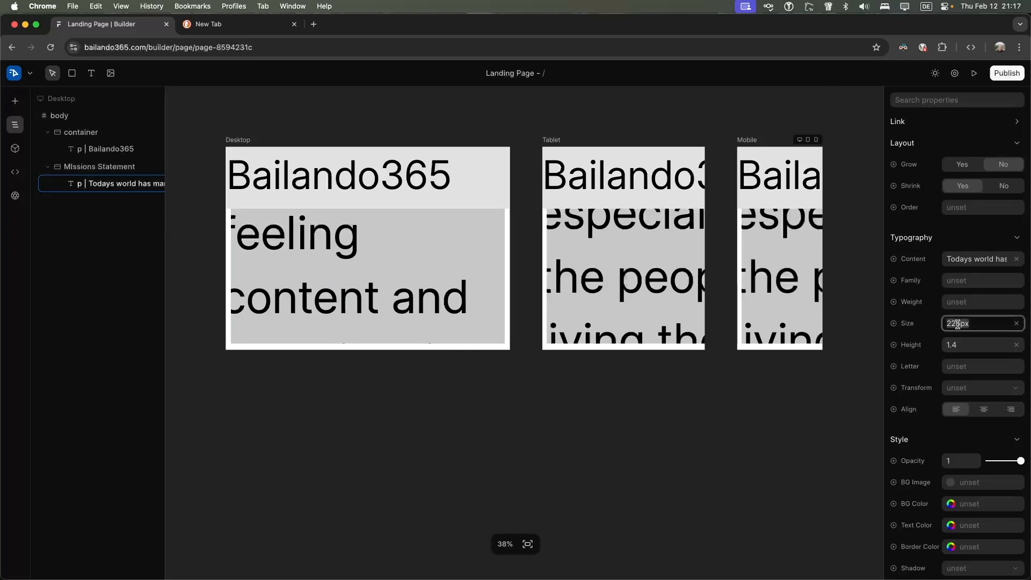
{"action": "key", "text": "BackSpace"}
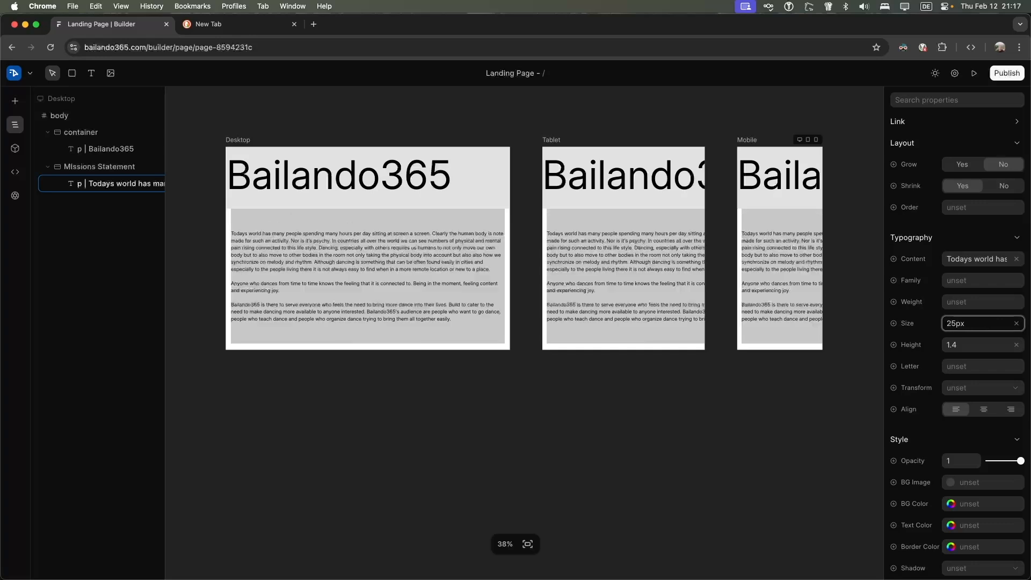
Select the Missions Statement container, the page body, then the Bailando365 heading text
{"action": "left_click", "coordinate": [363, 227]}
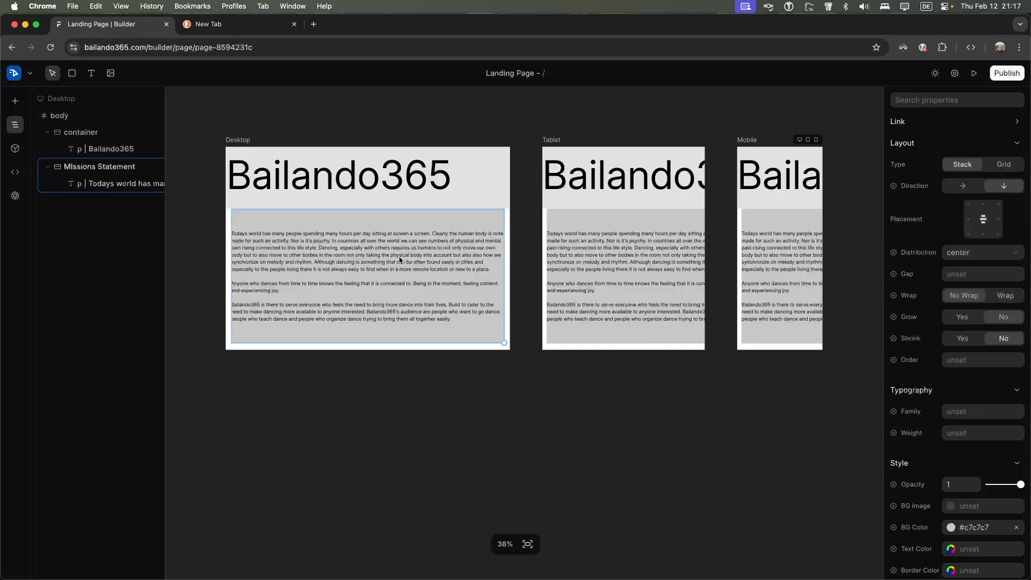
{"action": "left_click", "coordinate": [506, 348]}
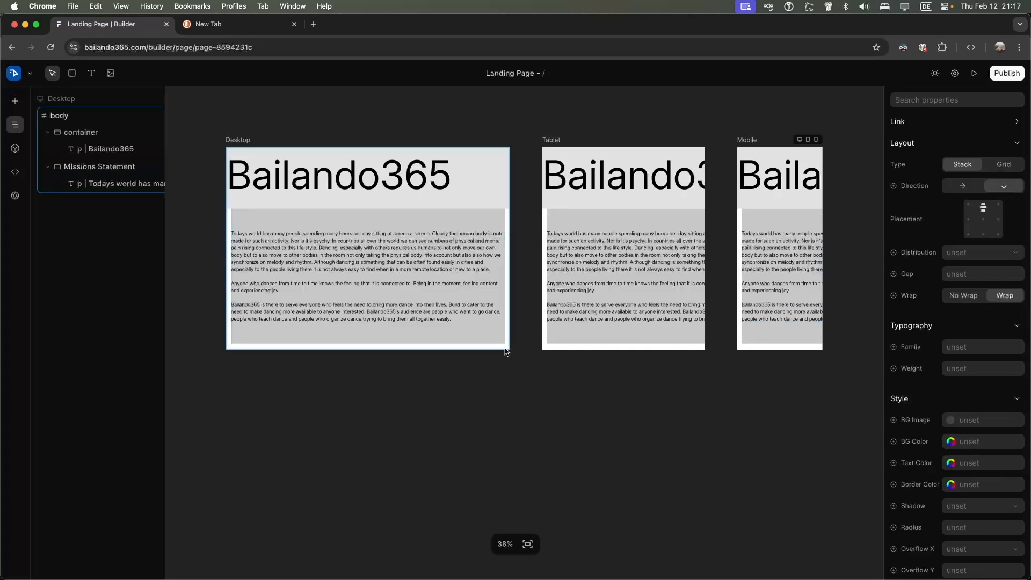
{"action": "left_click", "coordinate": [513, 412]}
{"action": "left_click", "coordinate": [384, 349]}
{"action": "left_click", "coordinate": [384, 375]}
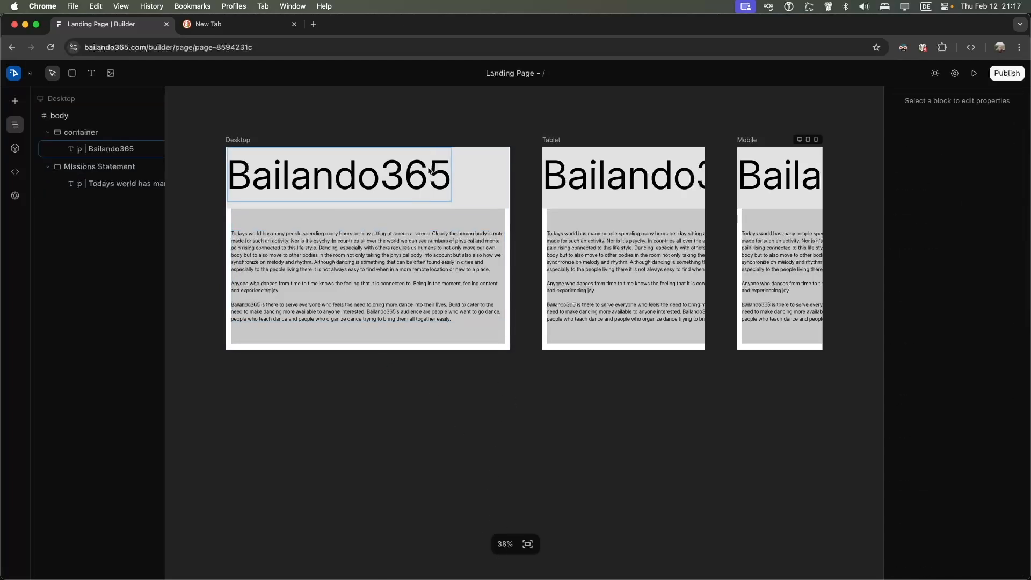
{"action": "left_click", "coordinate": [441, 166]}
{"action": "left_click", "coordinate": [465, 179]}
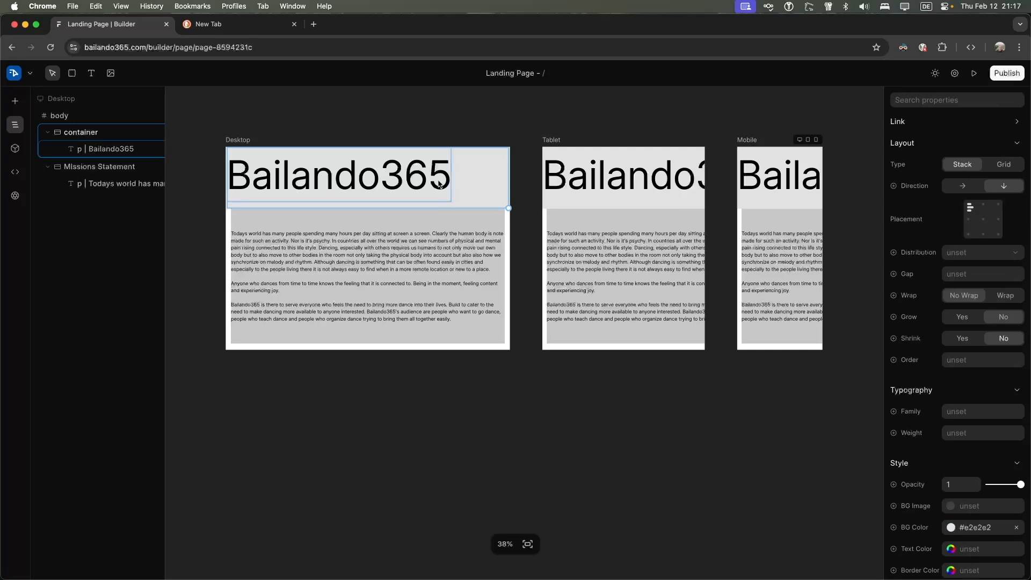
{"action": "left_click", "coordinate": [439, 184]}
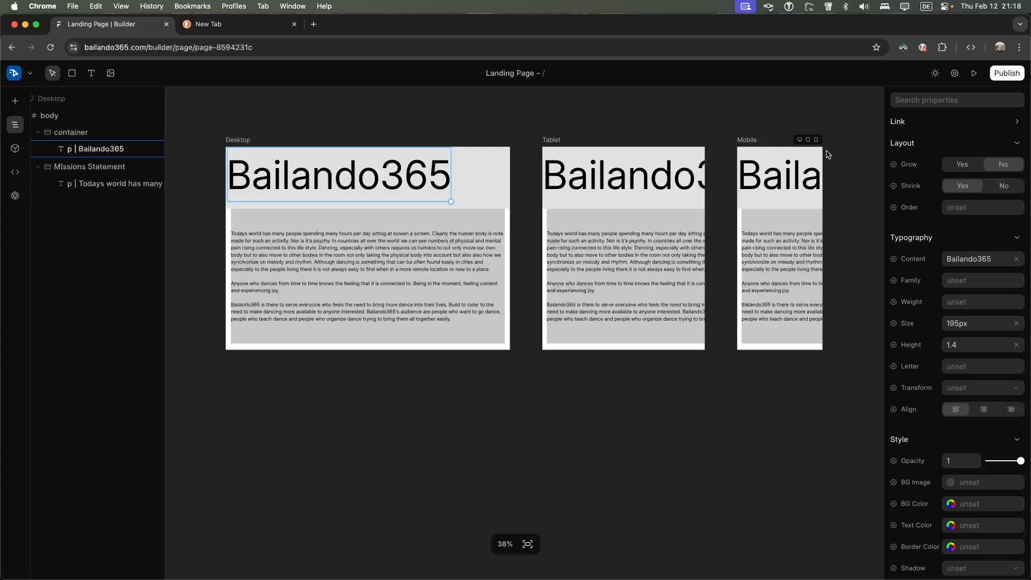
Preview the Landing Page, then publish it
{"action": "left_click", "coordinate": [976, 77]}
{"action": "scroll", "coordinate": [738, 181], "scroll_direction": "down", "scroll_amount": 2}
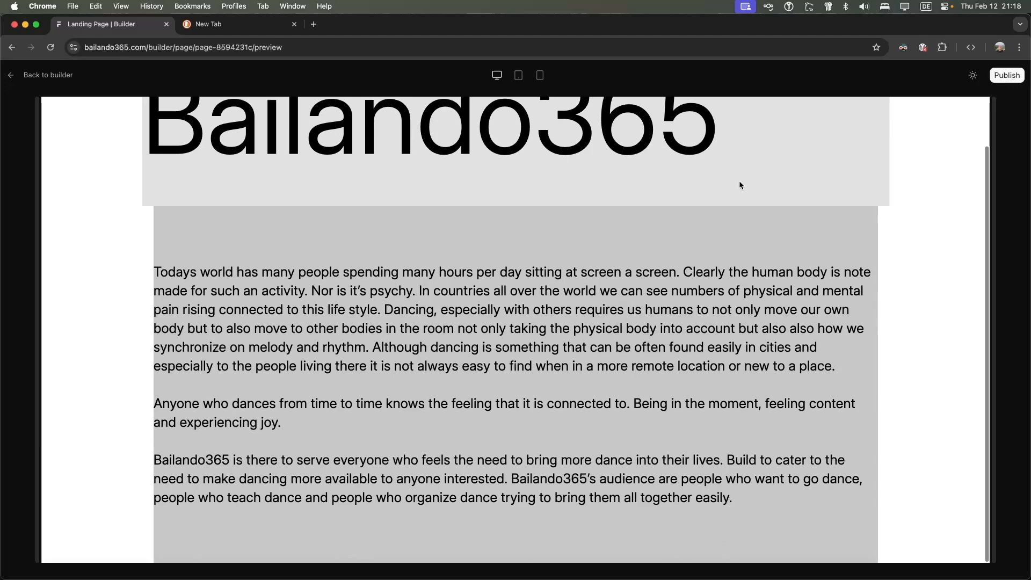
{"action": "scroll", "coordinate": [739, 184], "scroll_direction": "up", "scroll_amount": 2}
{"action": "left_click", "coordinate": [1004, 77]}
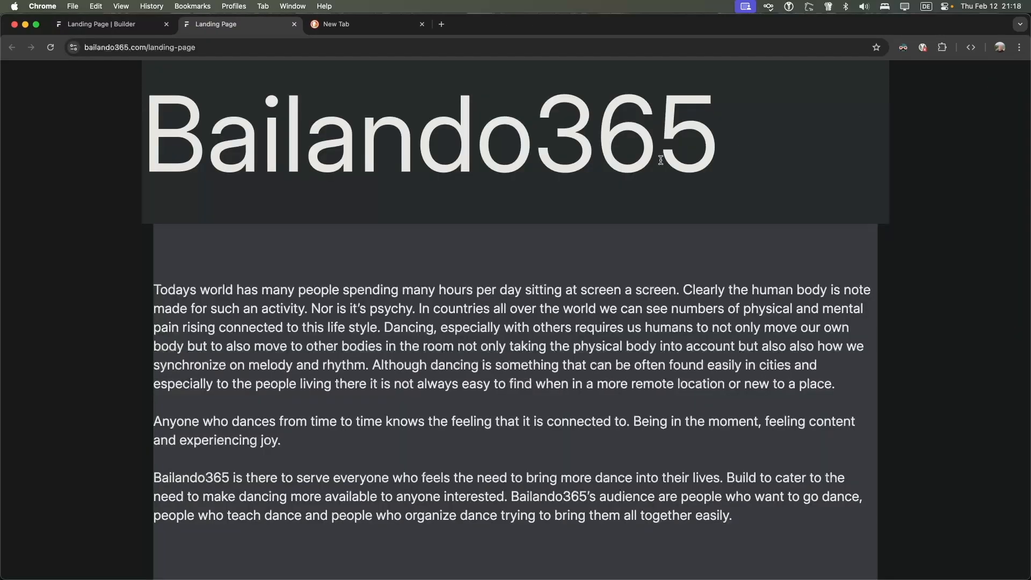
Load the site's root address in a new incognito window, then close it
{"action": "left_click", "coordinate": [164, 47]}
{"action": "left_click", "coordinate": [165, 47]}
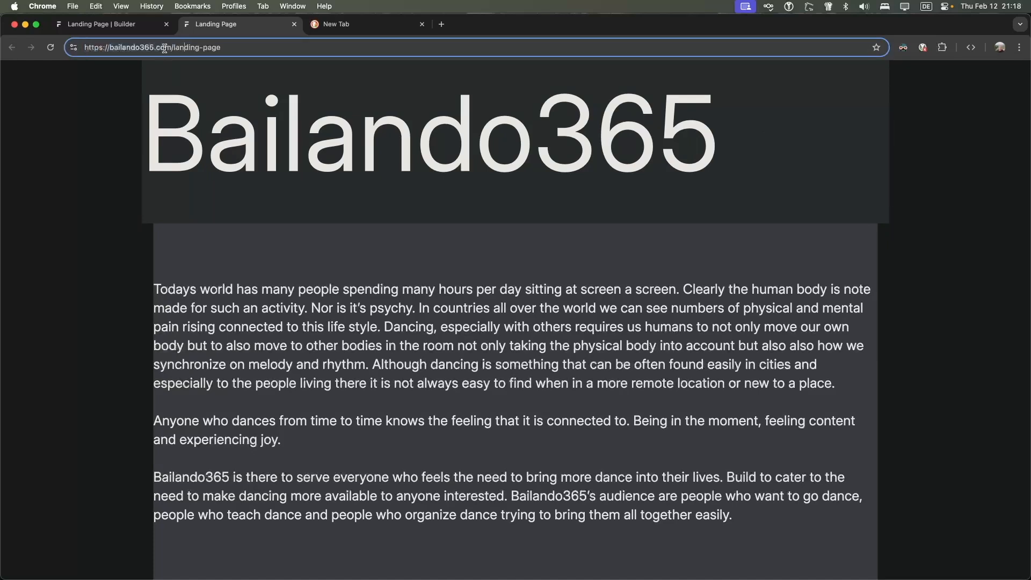
{"action": "scroll", "coordinate": [316, 174], "scroll_direction": "up", "scroll_amount": 1}
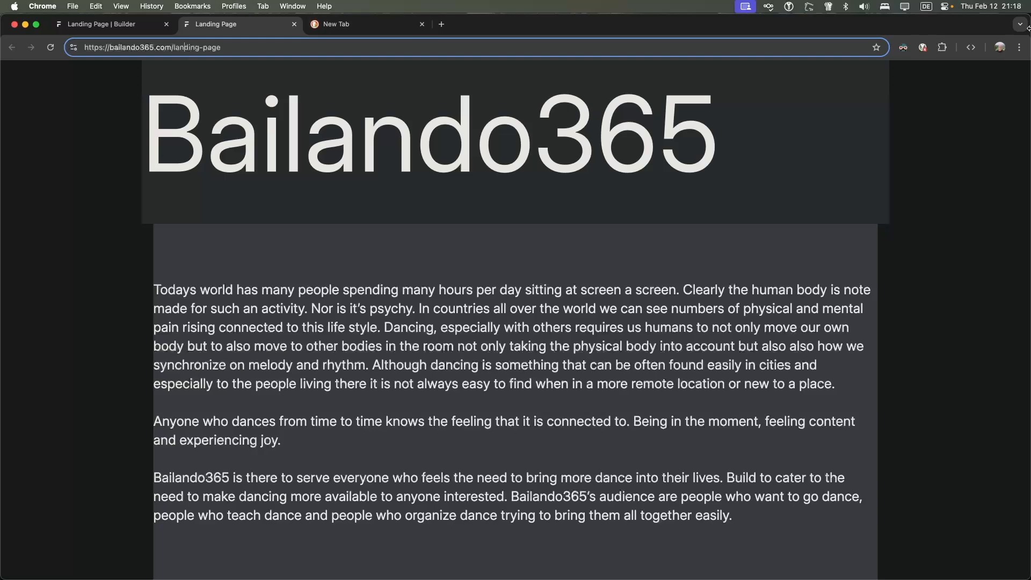
{"action": "left_click_drag", "start_coordinate": [172, 47], "coordinate": [84, 47]}
{"action": "key", "text": "super+c"}
{"action": "left_click", "coordinate": [1019, 47]}
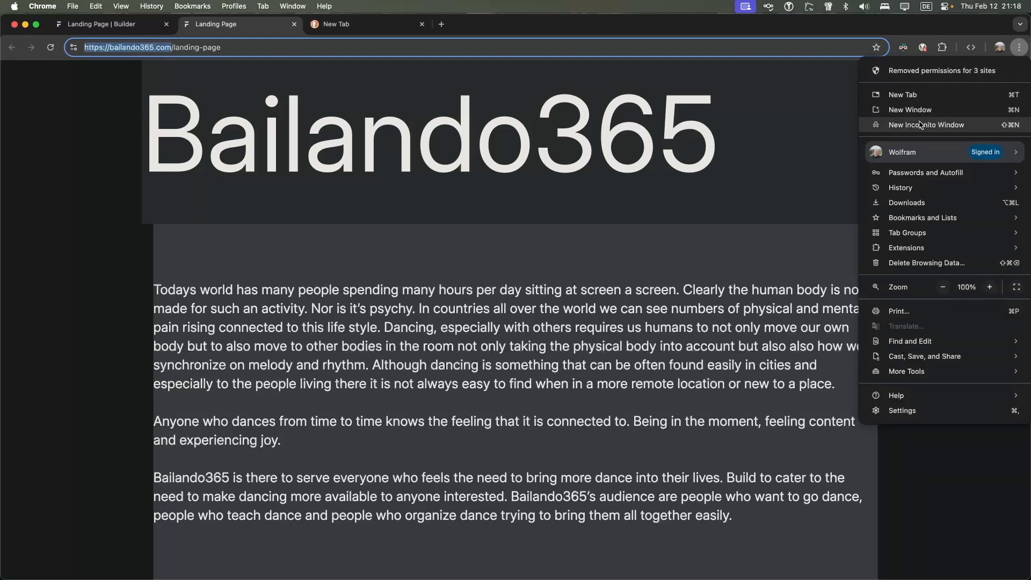
{"action": "left_click", "coordinate": [891, 124]}
{"action": "key", "text": "super+v"}
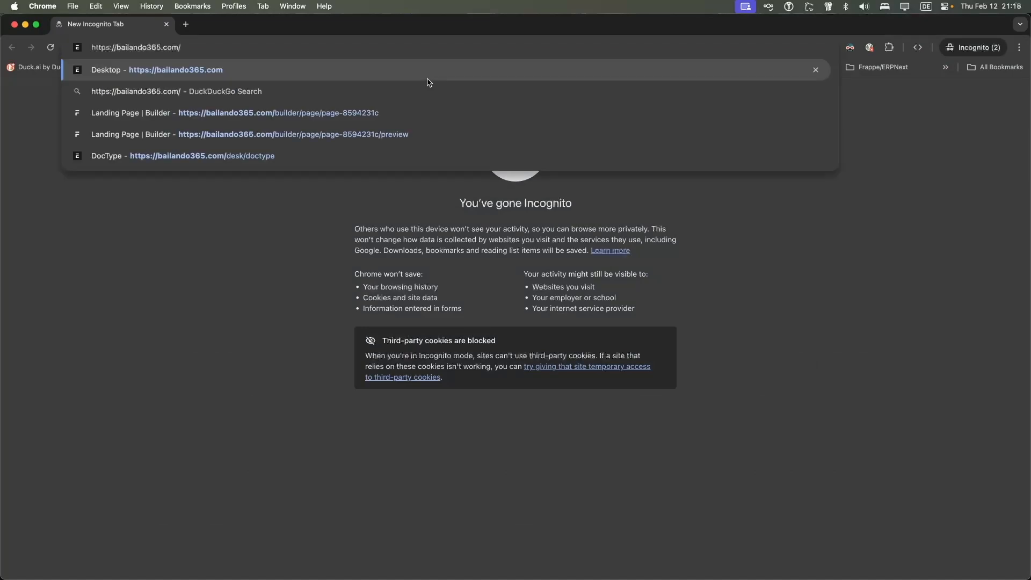
{"action": "key", "text": "Return"}
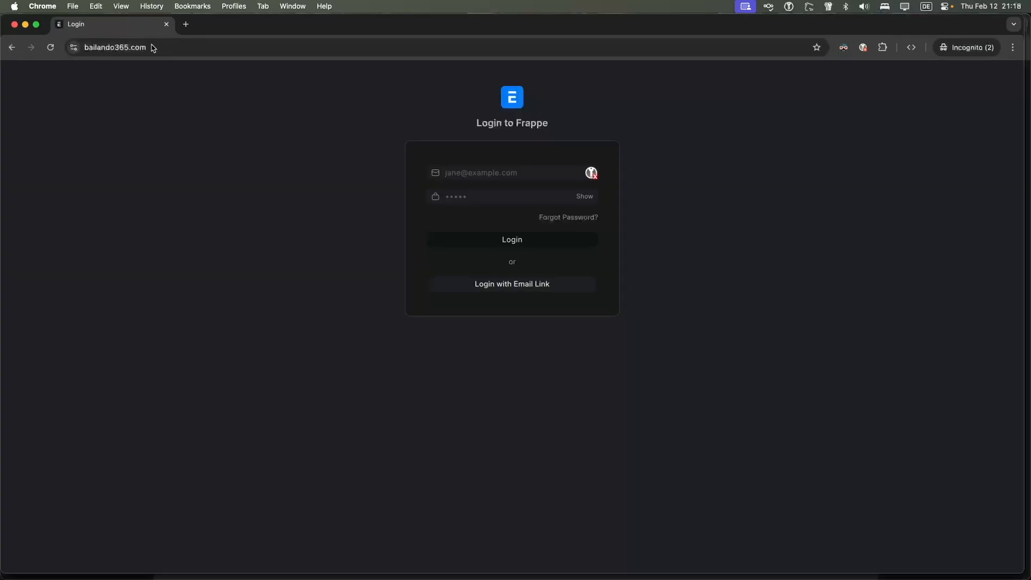
{"action": "key", "text": "super+w"}
Open the published landing-page URL in an incognito window, check the text, then close it
{"action": "left_click", "coordinate": [208, 47]}
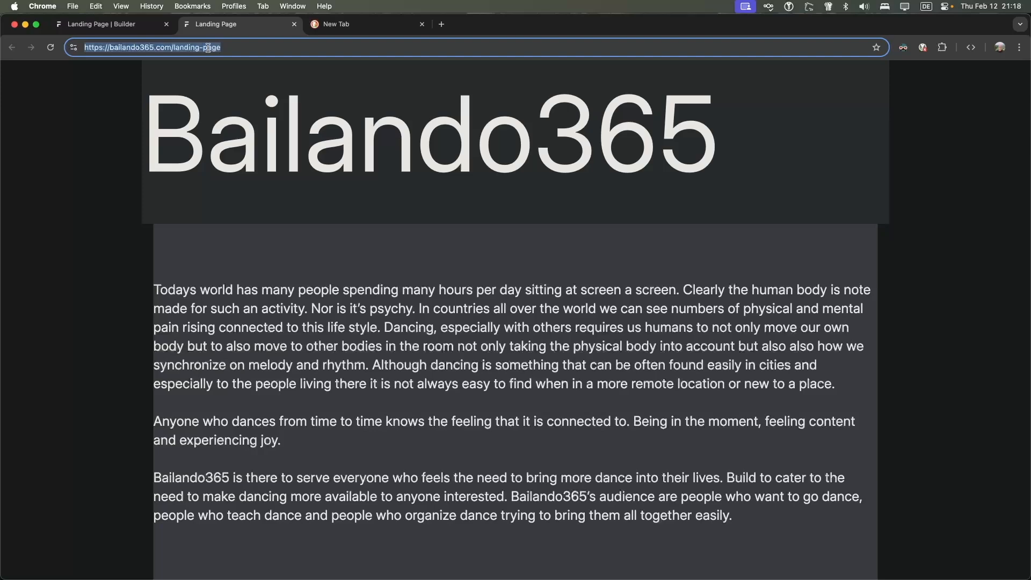
{"action": "right_click", "coordinate": [208, 48]}
{"action": "left_click", "coordinate": [252, 137]}
{"action": "left_click", "coordinate": [1019, 47]}
{"action": "left_click", "coordinate": [915, 124]}
{"action": "key", "text": "super+v"}
{"action": "key", "text": "Return"}
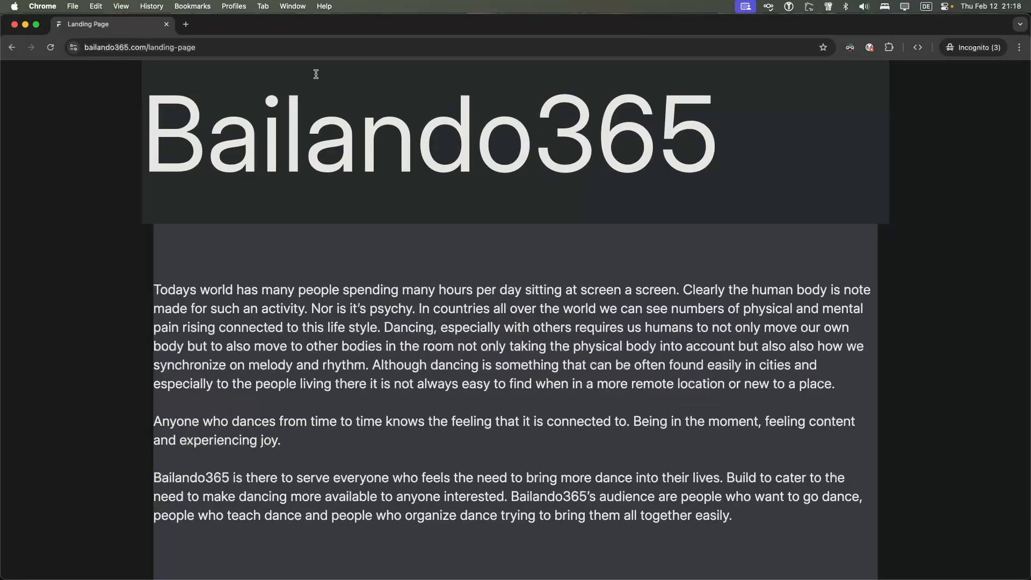
{"action": "scroll", "coordinate": [319, 172], "scroll_direction": "down", "scroll_amount": 1}
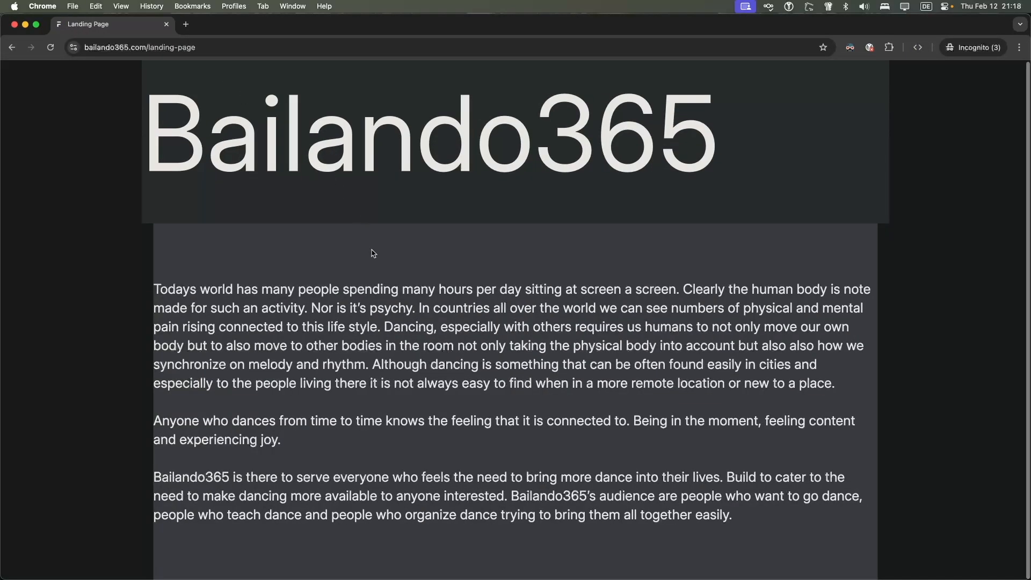
{"action": "left_click_drag", "start_coordinate": [154, 289], "coordinate": [335, 326]}
{"action": "left_click", "coordinate": [436, 347]}
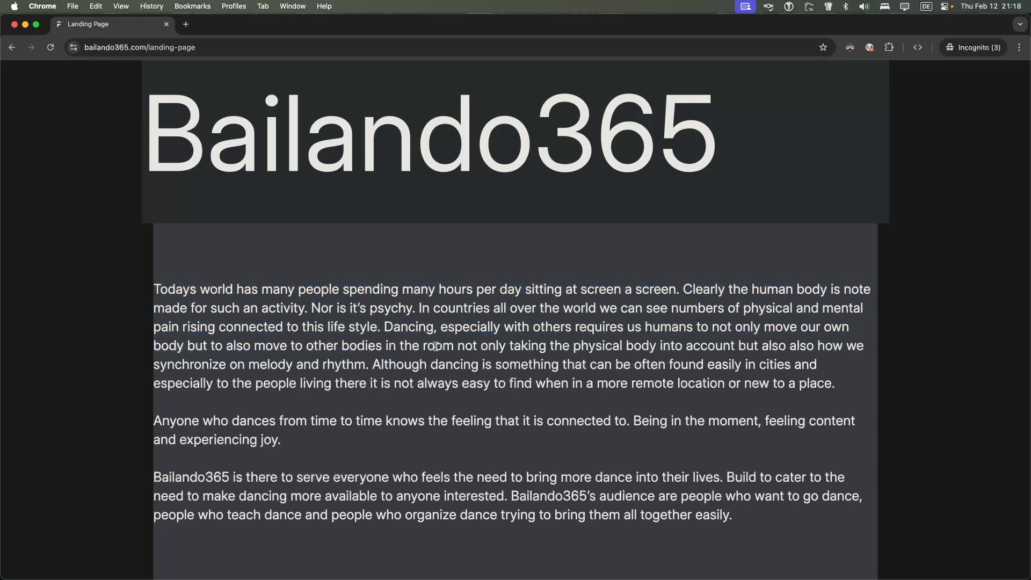
{"action": "left_click", "coordinate": [167, 25]}
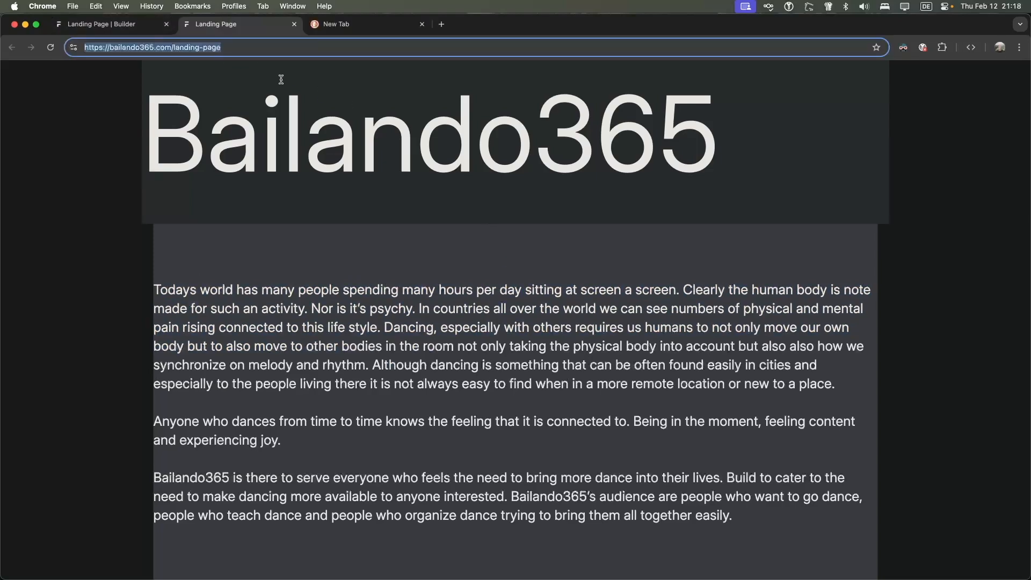
Publish the page again, close the published tab, and return to the builder editor
{"action": "left_click", "coordinate": [102, 24]}
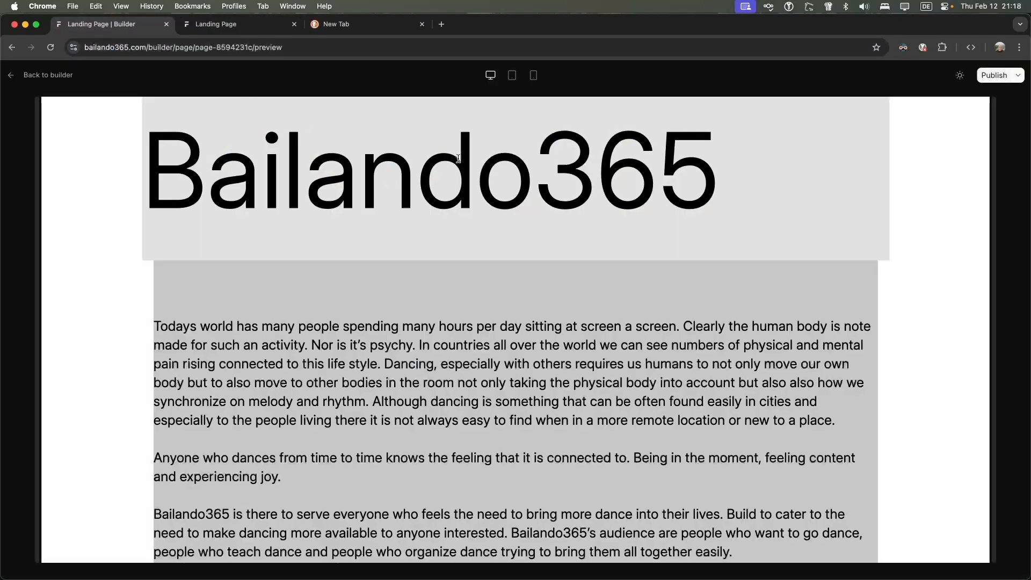
{"action": "left_click", "coordinate": [993, 78]}
{"action": "key", "text": "ctrl+Tab"}
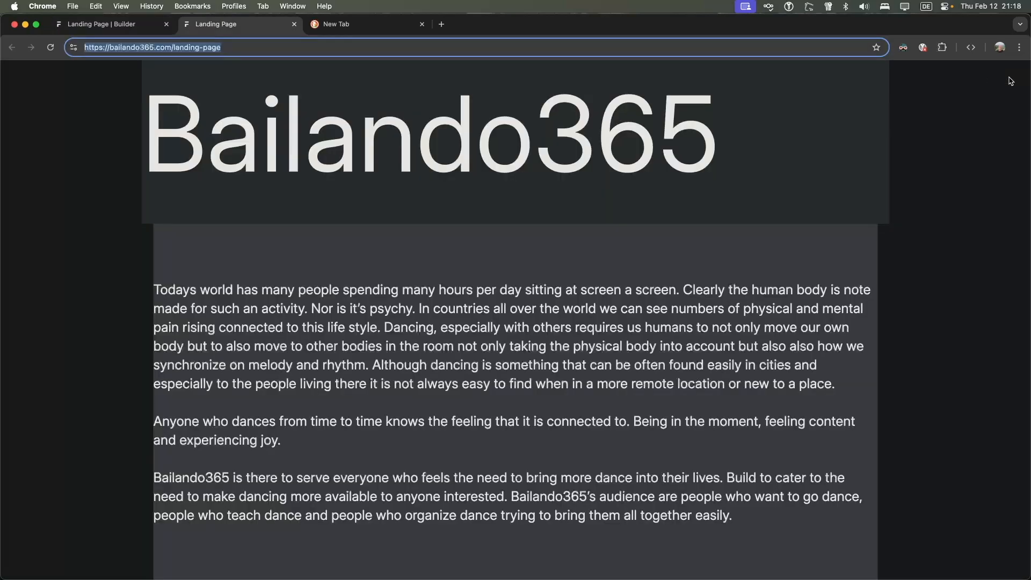
{"action": "left_click", "coordinate": [294, 24]}
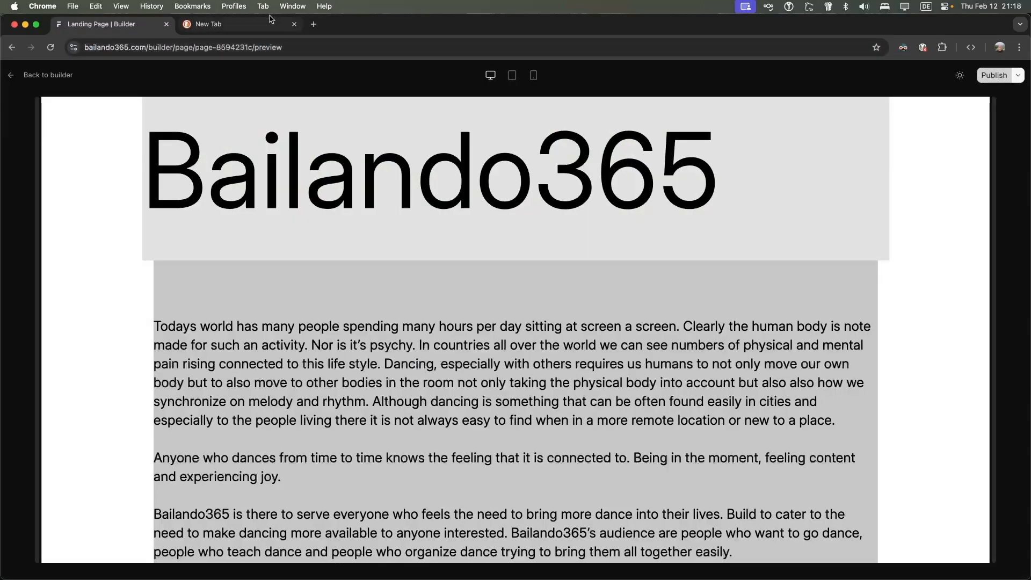
{"action": "left_click", "coordinate": [1018, 75]}
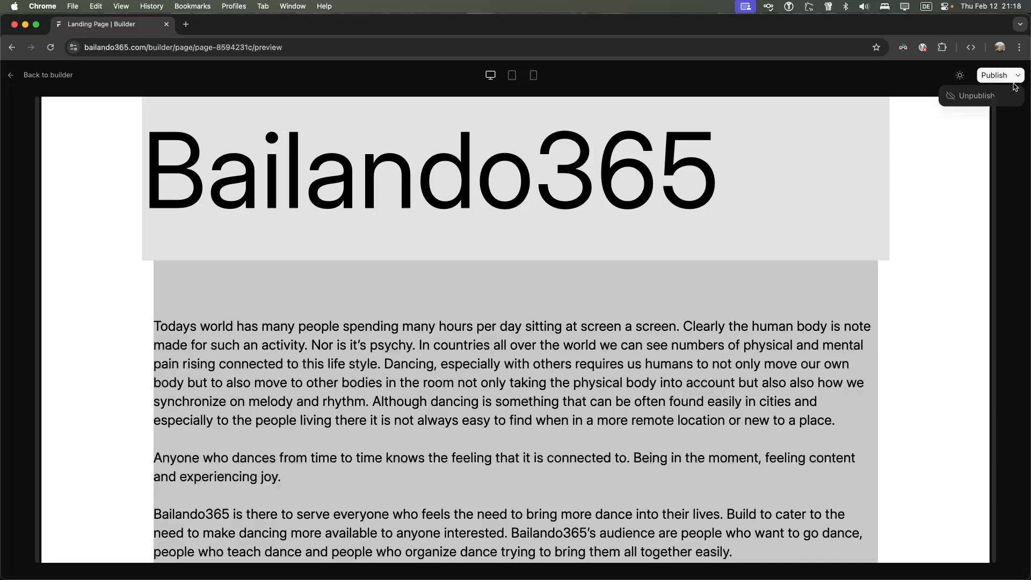
{"action": "left_click", "coordinate": [32, 75]}
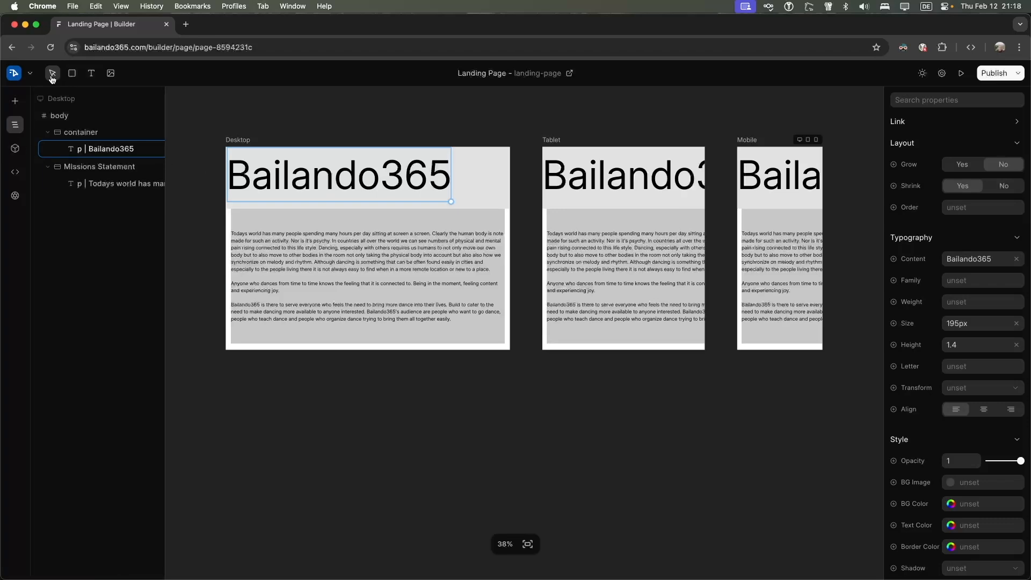
Shrink the Bailando365 heading text to 110px
{"action": "left_click_drag", "start_coordinate": [450, 202], "coordinate": [364, 191]}
{"action": "double_click", "coordinate": [288, 164]}
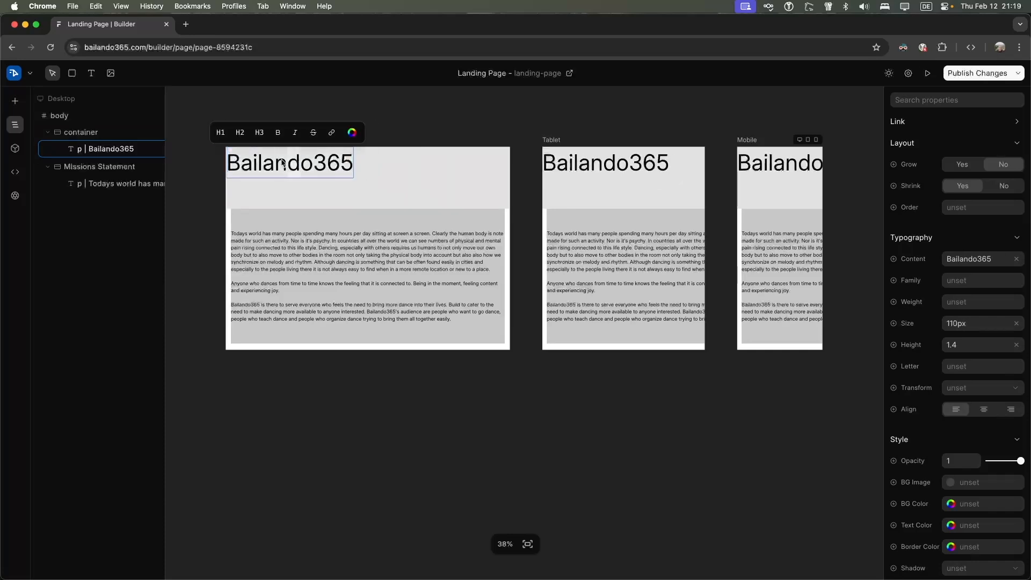
{"action": "key", "text": "Escape"}
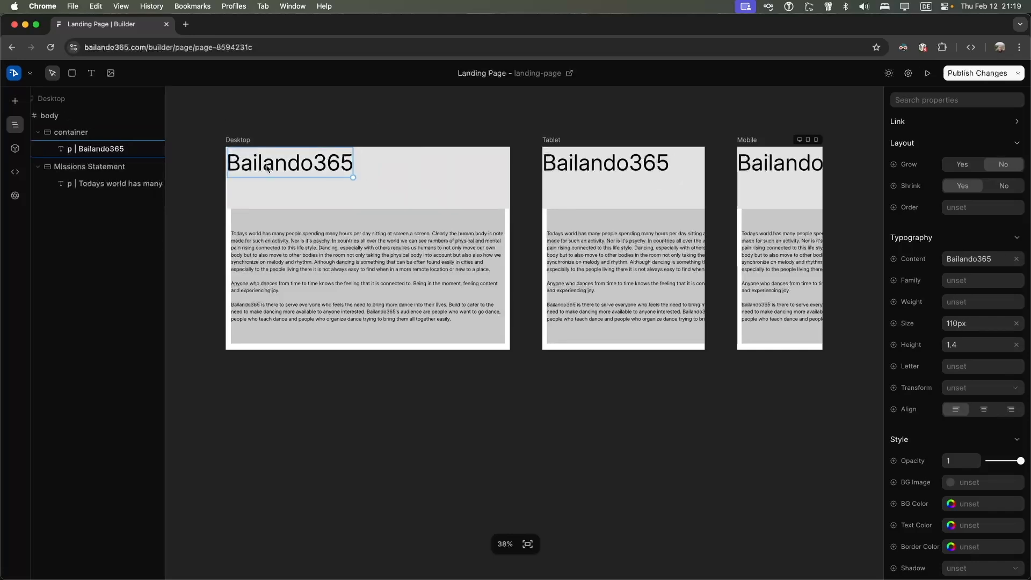
Narrow the Missions Statement box and shrink the heading container to 641×149
{"action": "left_click", "coordinate": [346, 211]}
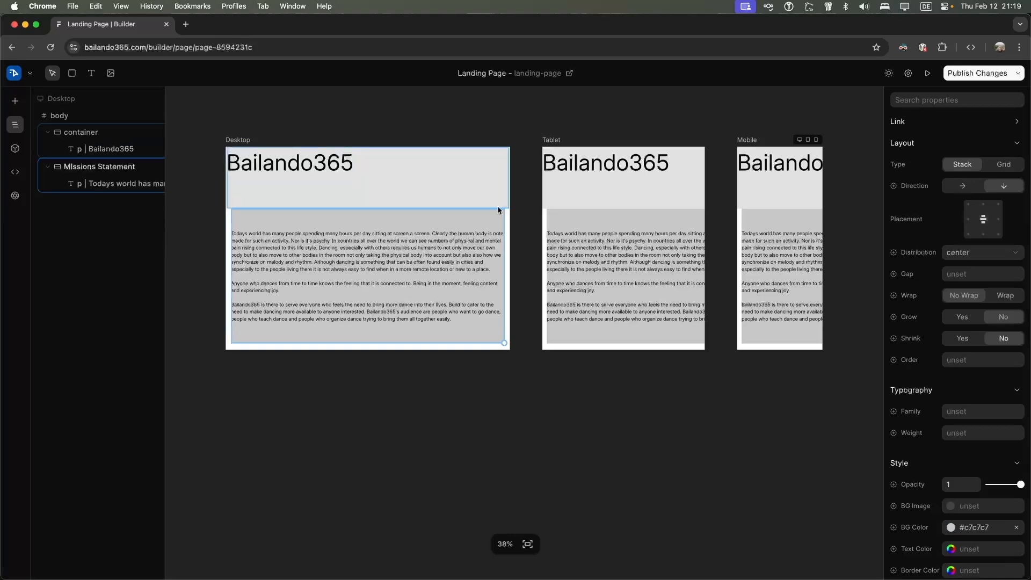
{"action": "left_click_drag", "start_coordinate": [503, 341], "coordinate": [396, 333]}
{"action": "left_click", "coordinate": [403, 188]}
{"action": "left_click_drag", "start_coordinate": [509, 209], "coordinate": [355, 175]}
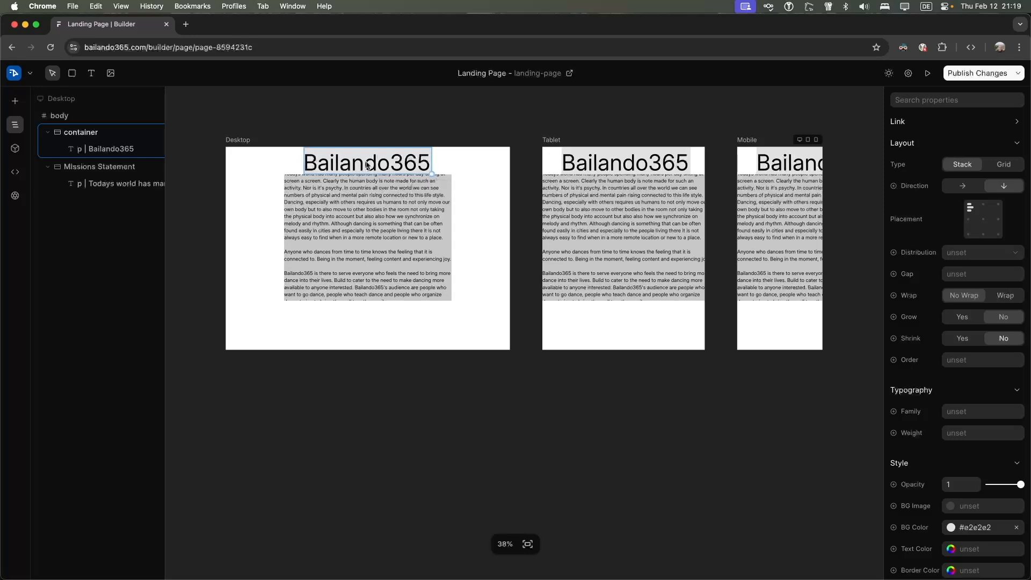
Enter and leave text editing on the mission paragraph and the Bailando365 heading
{"action": "left_click", "coordinate": [407, 199]}
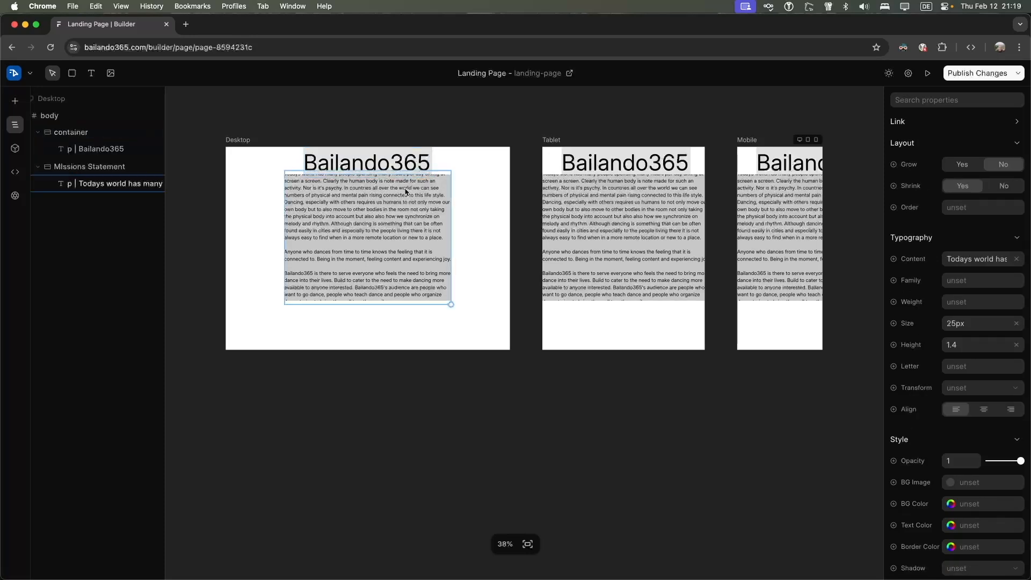
{"action": "double_click", "coordinate": [416, 227]}
{"action": "key", "text": "Escape"}
{"action": "double_click", "coordinate": [416, 248]}
{"action": "key", "text": "Escape"}
{"action": "double_click", "coordinate": [431, 195]}
{"action": "key", "text": "Escape"}
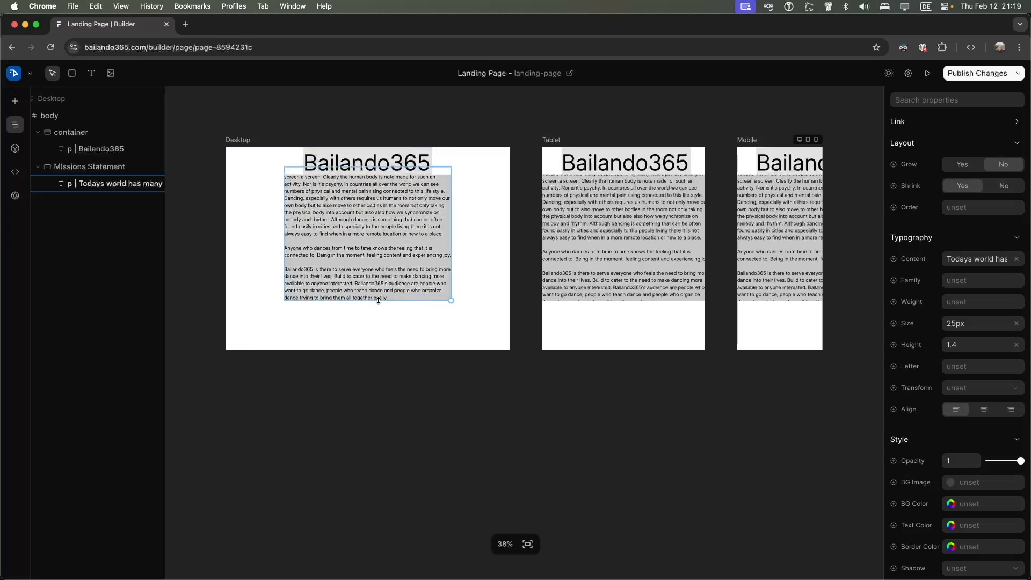
{"action": "double_click", "coordinate": [315, 224]}
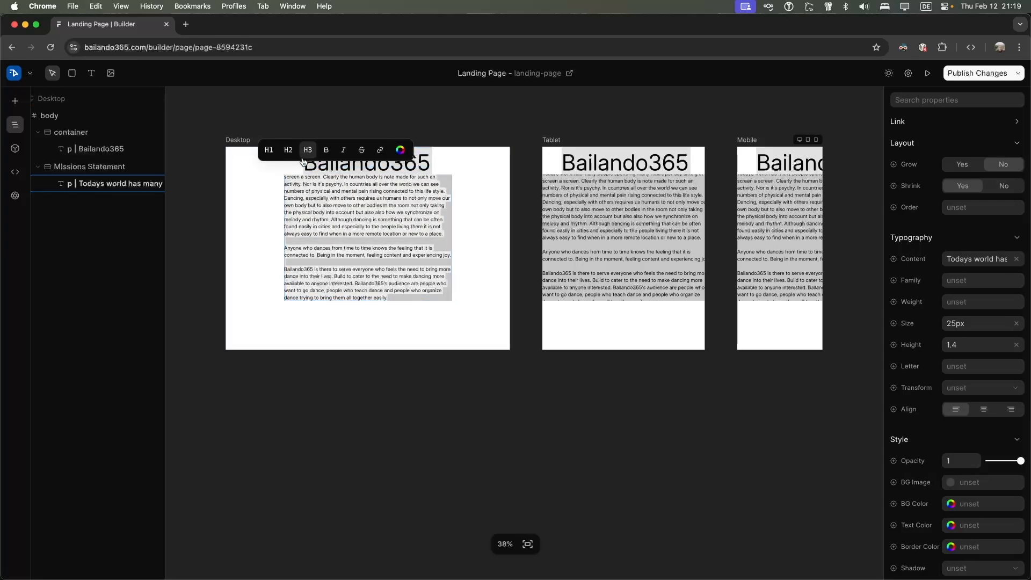
{"action": "left_click", "coordinate": [421, 164]}
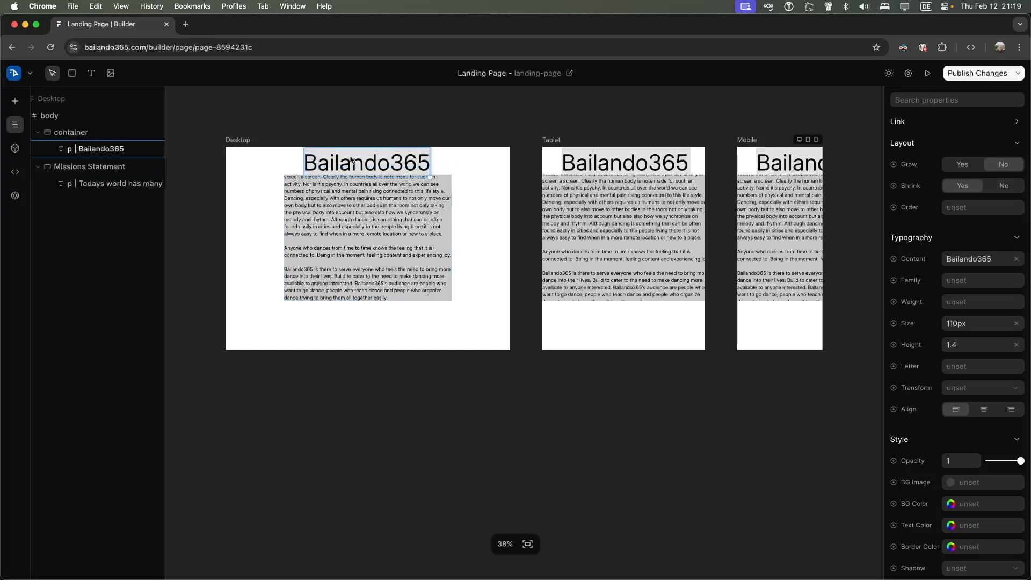
{"action": "double_click", "coordinate": [394, 161]}
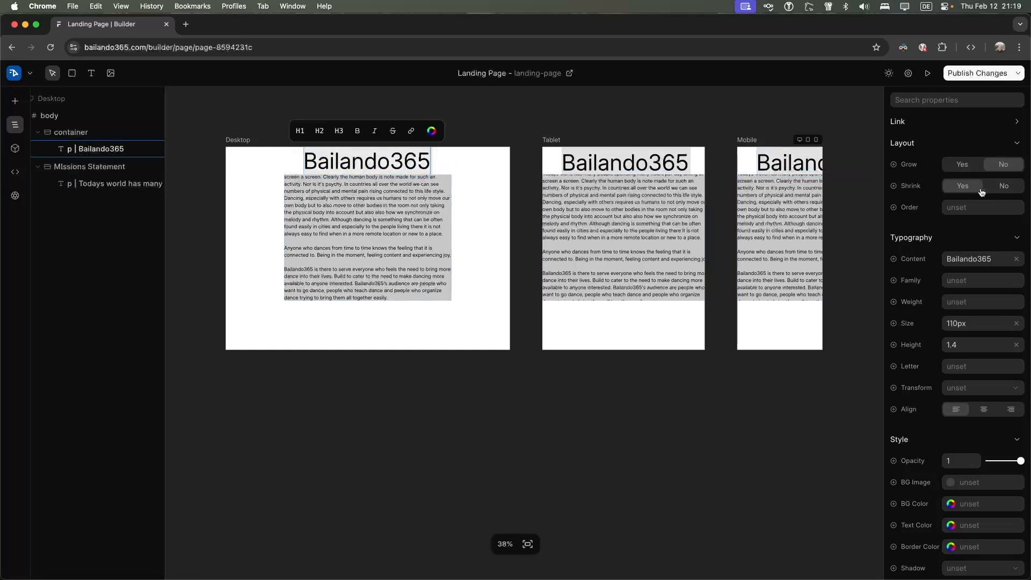
Inspect the heading's hover/active/focus state options and expand the positioning settings
{"action": "left_click", "coordinate": [894, 165]}
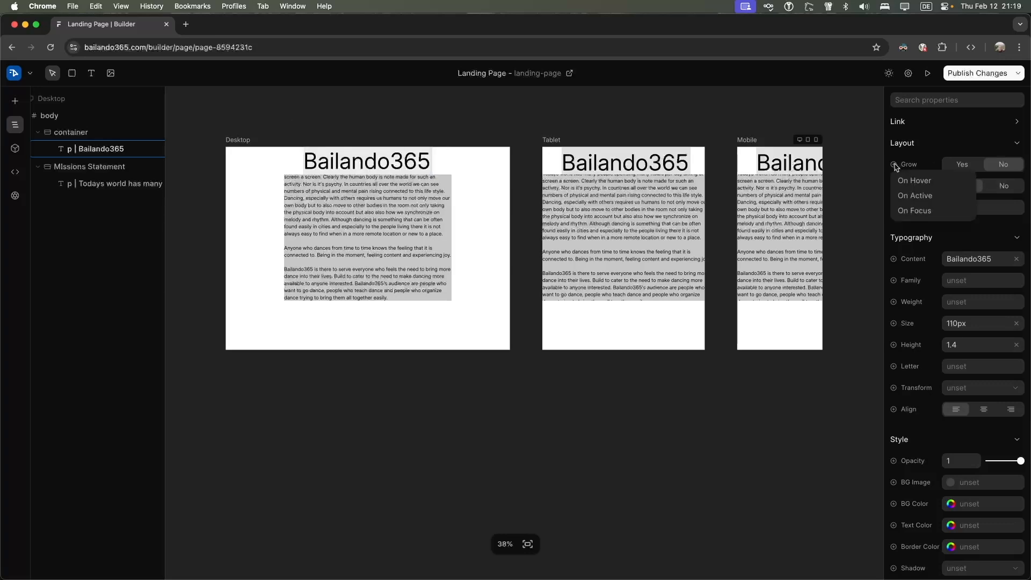
{"action": "left_click", "coordinate": [895, 167]}
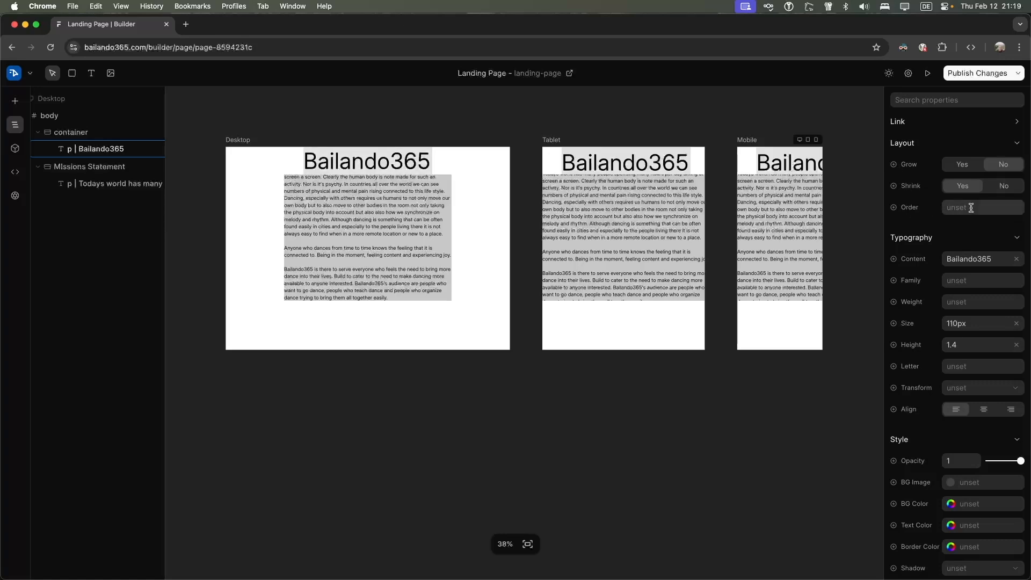
{"action": "scroll", "coordinate": [961, 225], "scroll_direction": "down", "scroll_amount": 5}
{"action": "scroll", "coordinate": [959, 238], "scroll_direction": "down", "scroll_amount": 3}
{"action": "scroll", "coordinate": [960, 241], "scroll_direction": "down", "scroll_amount": 4}
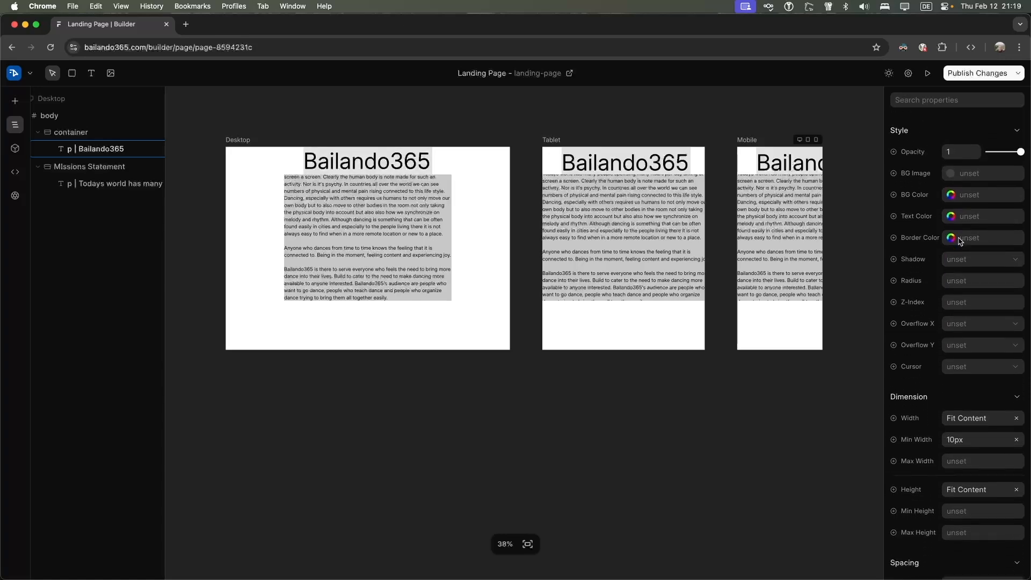
{"action": "scroll", "coordinate": [959, 241], "scroll_direction": "down", "scroll_amount": 5}
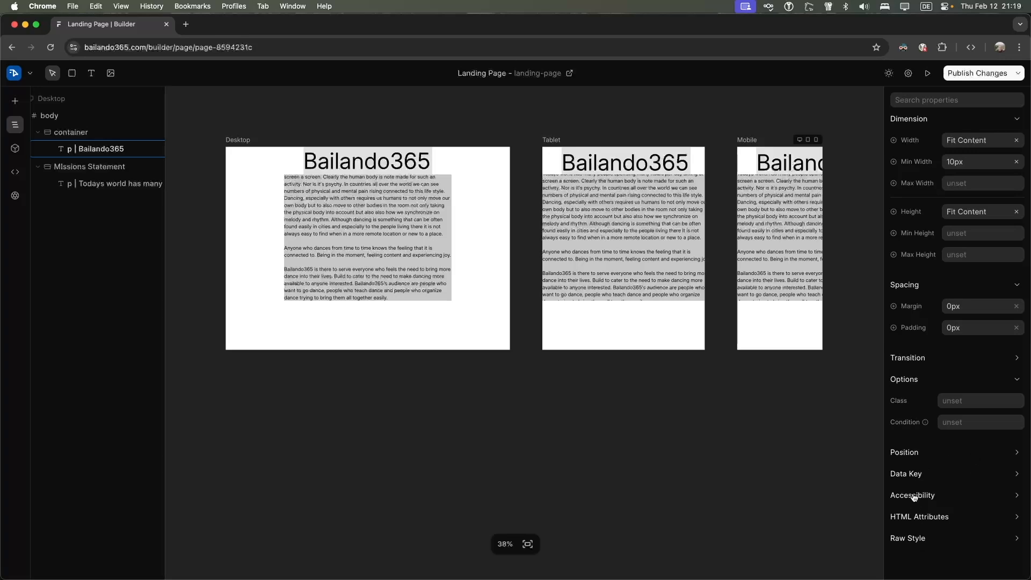
{"action": "left_click", "coordinate": [914, 452]}
{"action": "scroll", "coordinate": [920, 456], "scroll_direction": "down", "scroll_amount": 1}
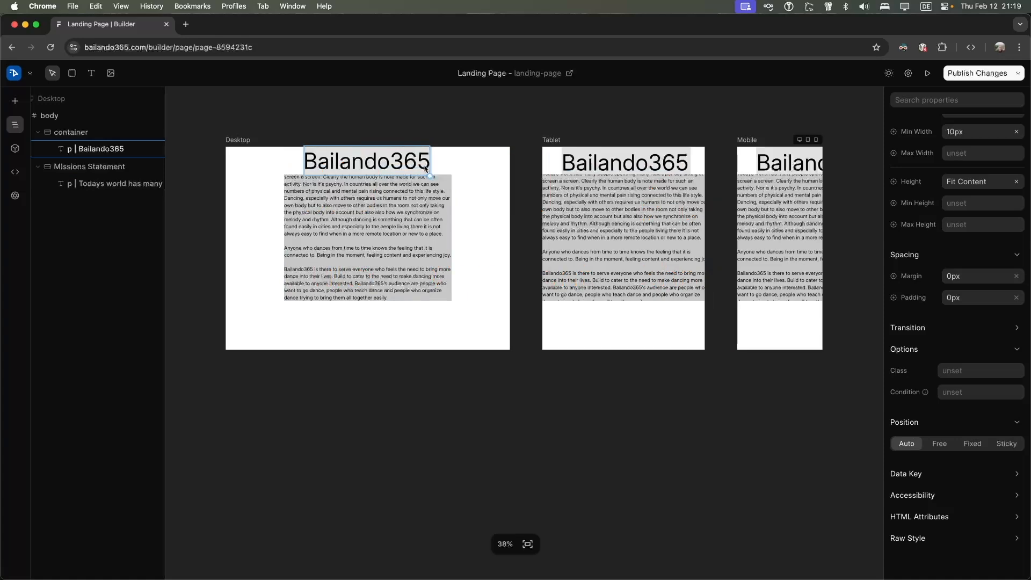
Shrink the mission statement text to about 22px, closing the link popup without adding a link
{"action": "left_click", "coordinate": [307, 194]}
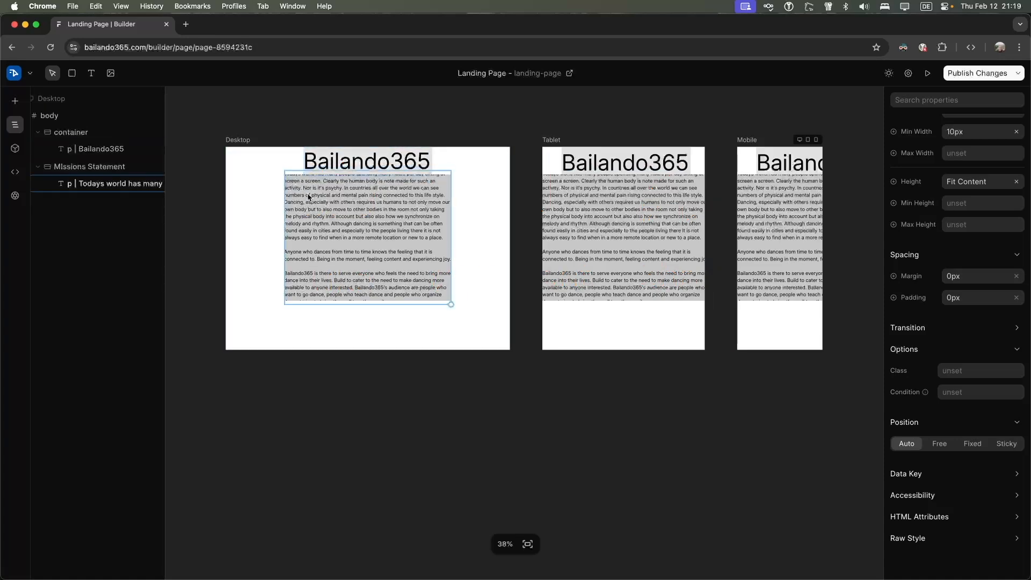
{"action": "double_click", "coordinate": [297, 211]}
{"action": "scroll", "coordinate": [288, 211], "scroll_direction": "up", "scroll_amount": 2}
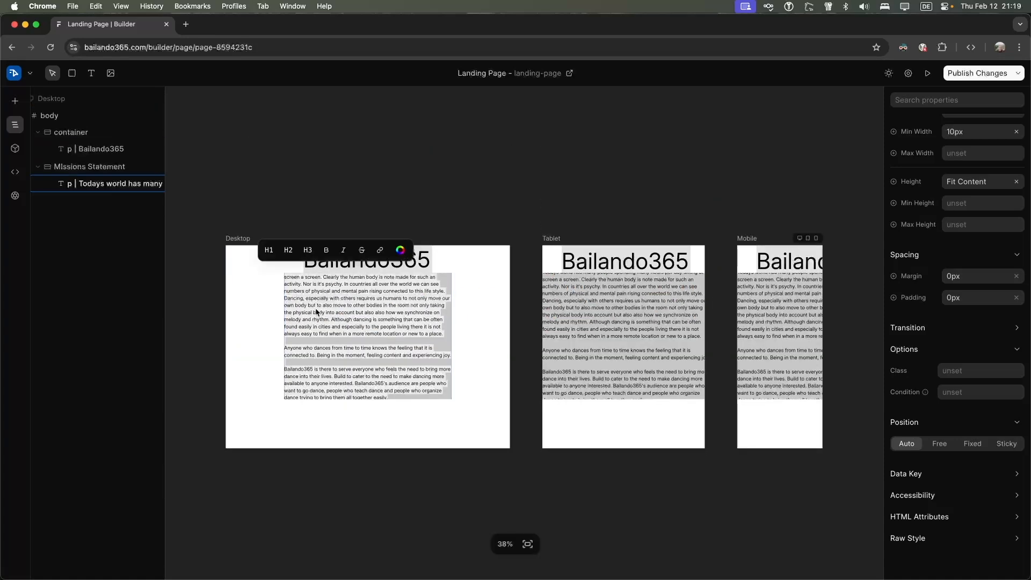
{"action": "key", "text": "Escape"}
{"action": "mouse_move", "coordinate": [450, 400]}
{"action": "left_mouse_down"}
{"action": "mouse_move", "coordinate": [451, 414]}
{"action": "mouse_move", "coordinate": [449, 400]}
{"action": "left_mouse_up"}
{"action": "double_click", "coordinate": [385, 335]}
{"action": "left_click", "coordinate": [335, 264]}
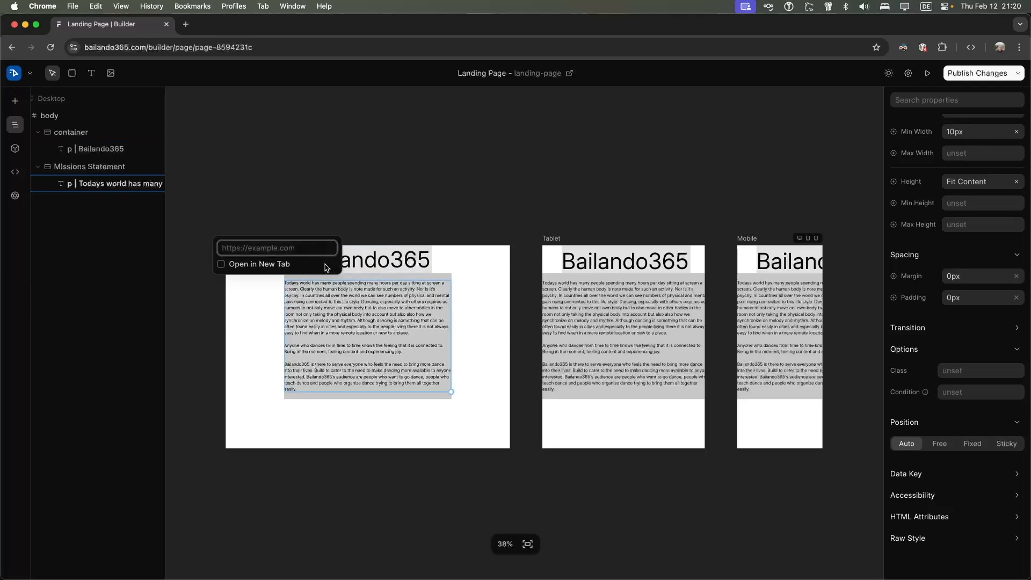
{"action": "left_click", "coordinate": [252, 277]}
Open and close the heading's link settings without adding a link, then reselect the paragraph
{"action": "left_click", "coordinate": [307, 265]}
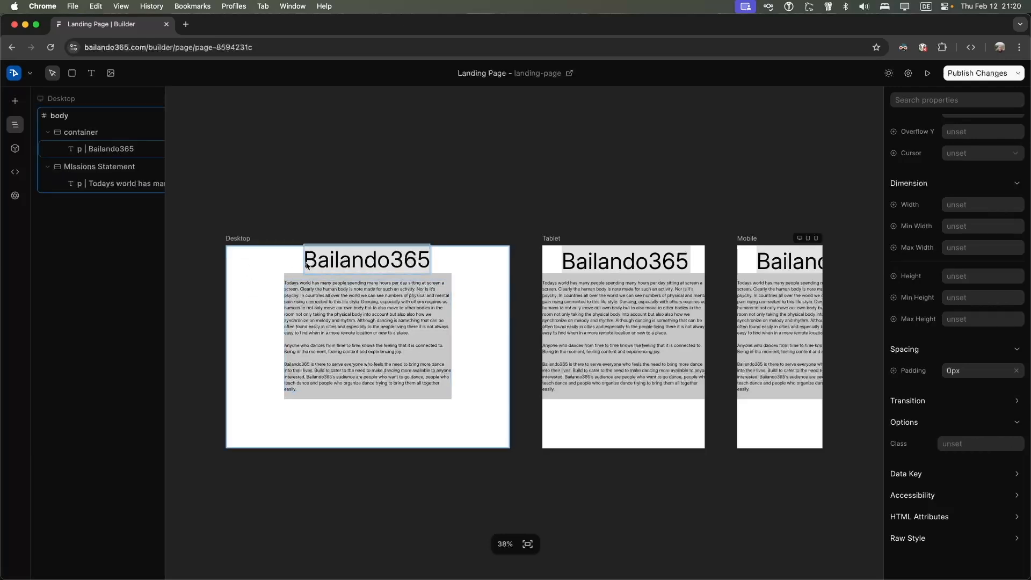
{"action": "double_click", "coordinate": [355, 269]}
{"action": "key", "text": "Escape"}
{"action": "double_click", "coordinate": [384, 266]}
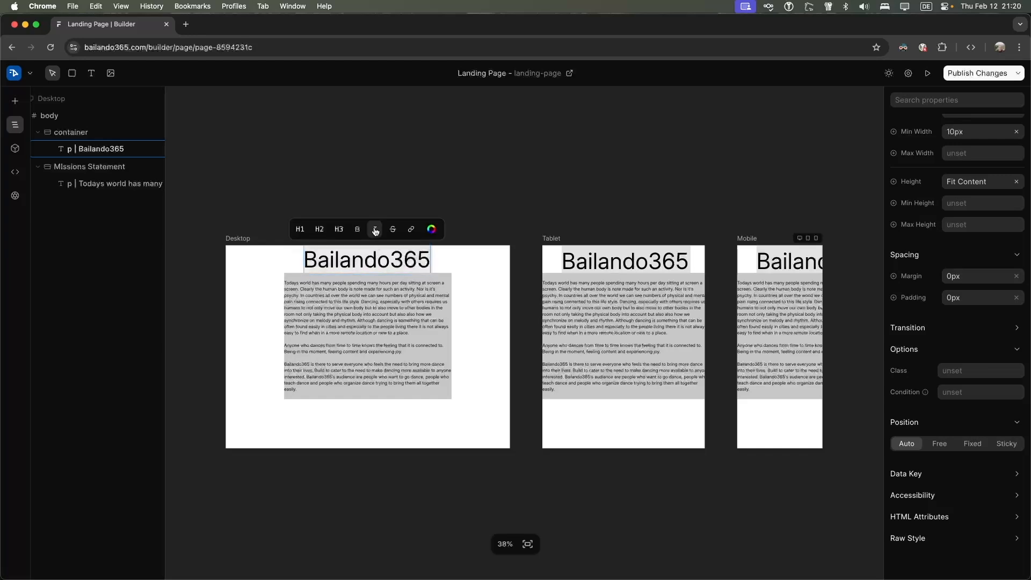
{"action": "left_click", "coordinate": [411, 230]}
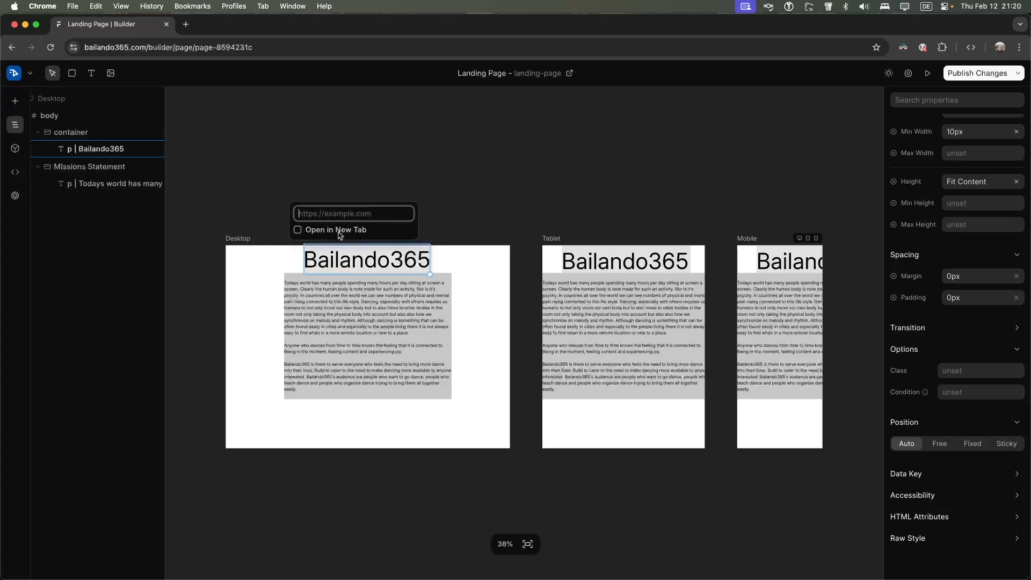
{"action": "left_click", "coordinate": [262, 264]}
{"action": "left_click", "coordinate": [363, 260]}
{"action": "double_click", "coordinate": [394, 257]}
{"action": "double_click", "coordinate": [397, 258]}
{"action": "left_click", "coordinate": [396, 257]}
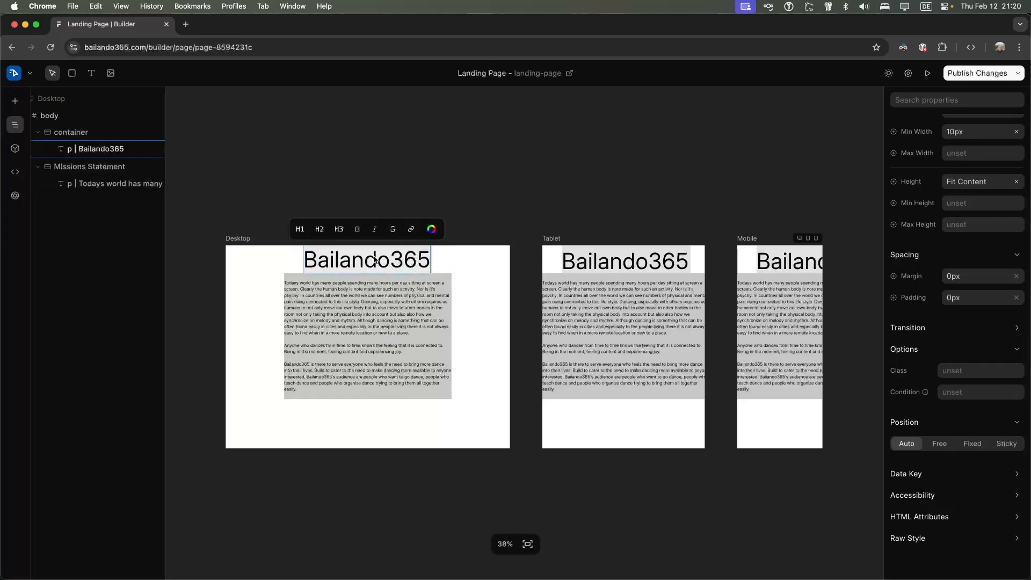
{"action": "left_click", "coordinate": [297, 283]}
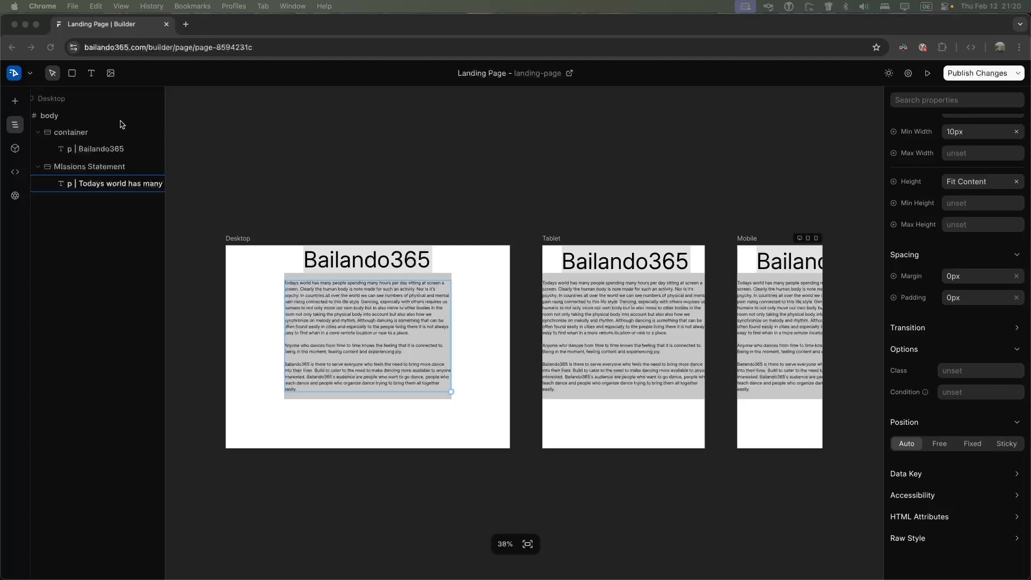
{"action": "left_click", "coordinate": [74, 77]}
{"action": "left_click", "coordinate": [72, 73]}
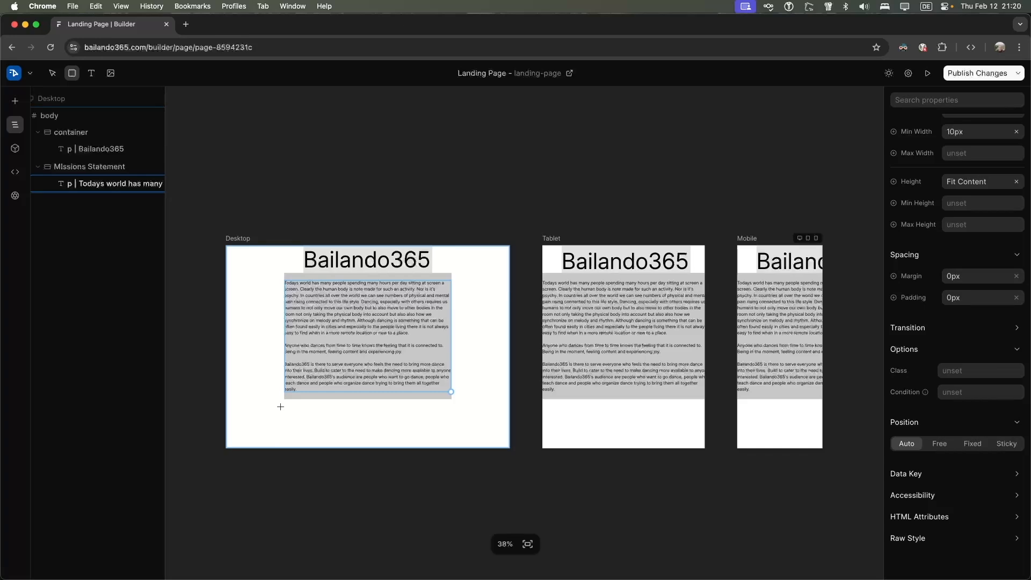
Draw a new box below the mission statement and place a Text element inside it
{"action": "left_click_drag", "start_coordinate": [287, 404], "coordinate": [450, 439]}
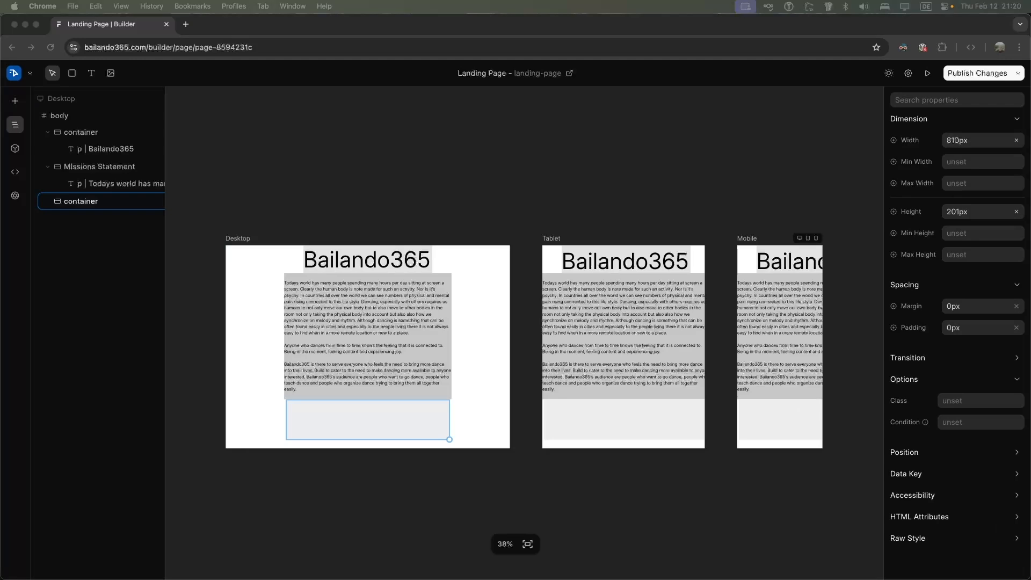
{"action": "left_click", "coordinate": [338, 426]}
{"action": "key", "text": "t"}
{"action": "left_click", "coordinate": [334, 418]}
{"action": "key", "text": "super+v"}
{"action": "left_click_drag", "start_coordinate": [371, 424], "coordinate": [399, 447]}
Replace the placeholder text with 'Dancers'
{"action": "double_click", "coordinate": [363, 418]}
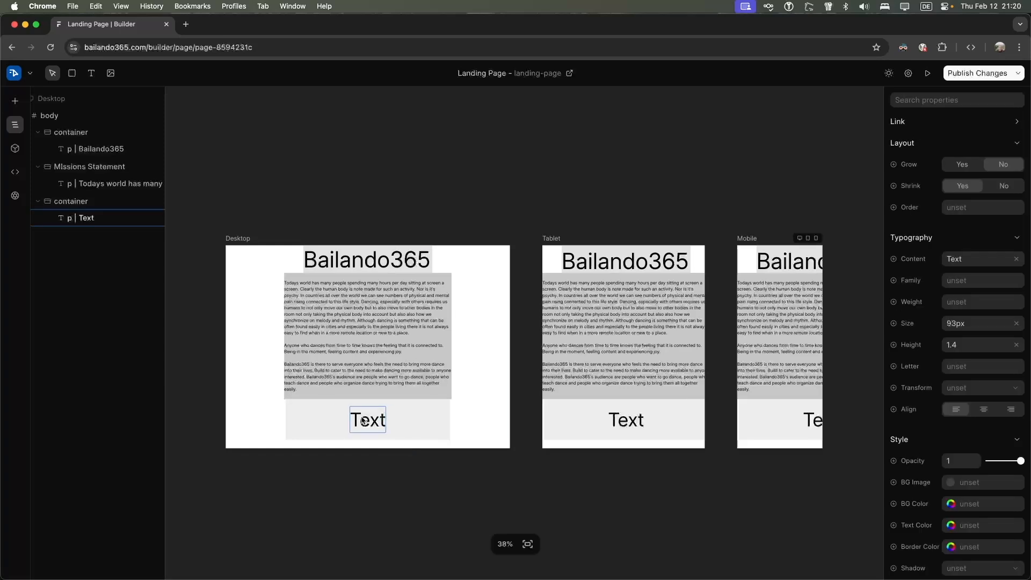
{"action": "key", "text": "BackSpace"}
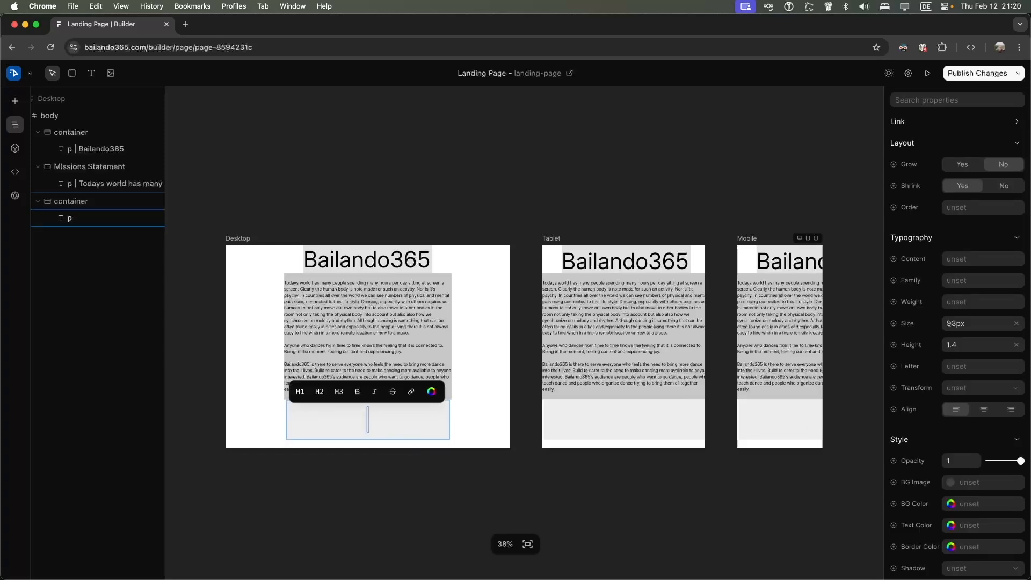
{"action": "type", "text": "Dancers"}
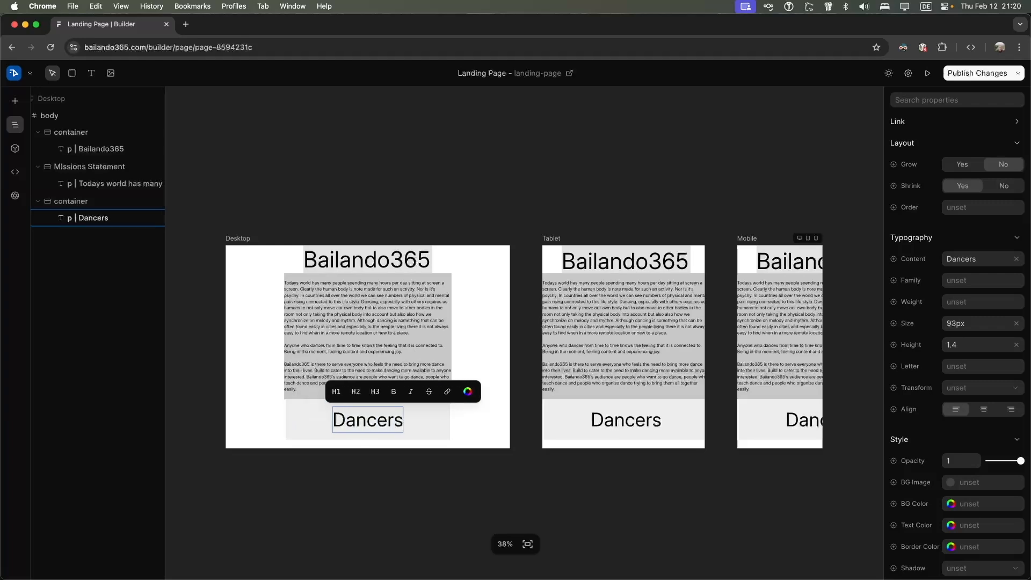
{"action": "key", "text": "Escape"}
Shrink the Dancers text to 50px and select its surrounding box
{"action": "left_click_drag", "start_coordinate": [402, 432], "coordinate": [392, 429]}
{"action": "double_click", "coordinate": [361, 420]}
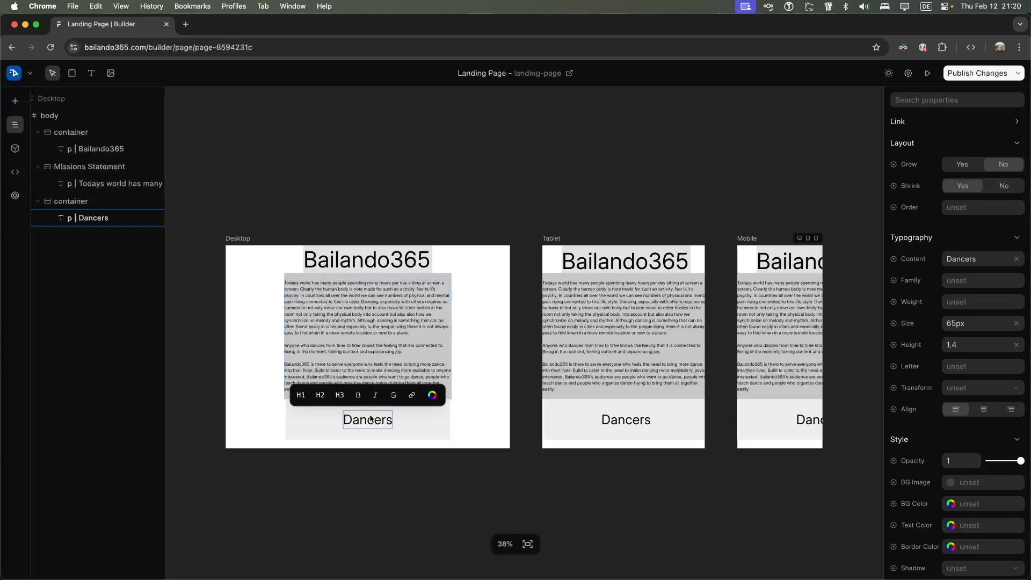
{"action": "left_click", "coordinate": [399, 424]}
{"action": "left_click_drag", "start_coordinate": [393, 427], "coordinate": [387, 424]}
{"action": "double_click", "coordinate": [372, 421]}
{"action": "left_click", "coordinate": [369, 408]}
{"action": "double_click", "coordinate": [379, 421]}
{"action": "left_click", "coordinate": [369, 419]}
{"action": "double_click", "coordinate": [367, 418]}
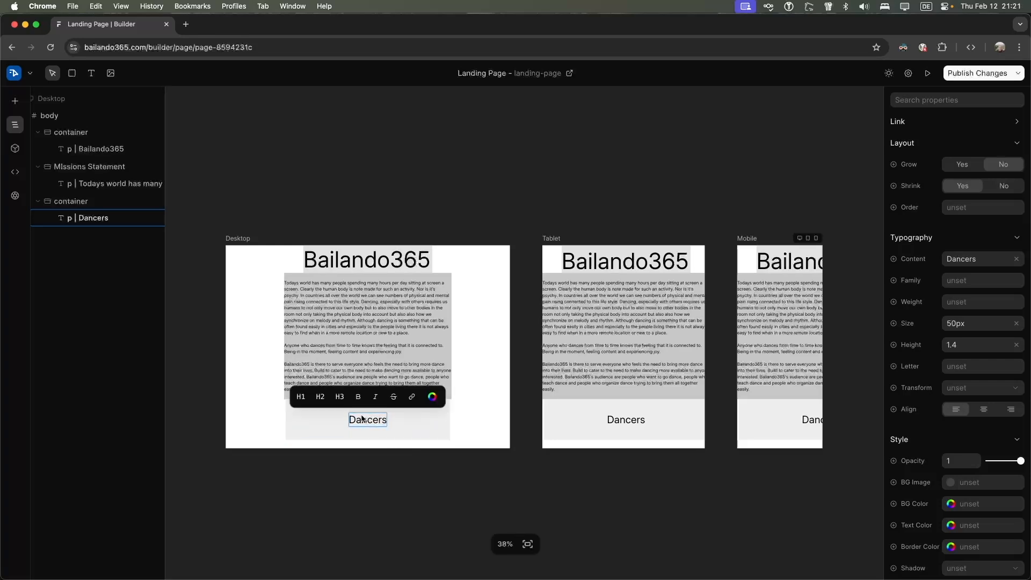
{"action": "left_click", "coordinate": [358, 414]}
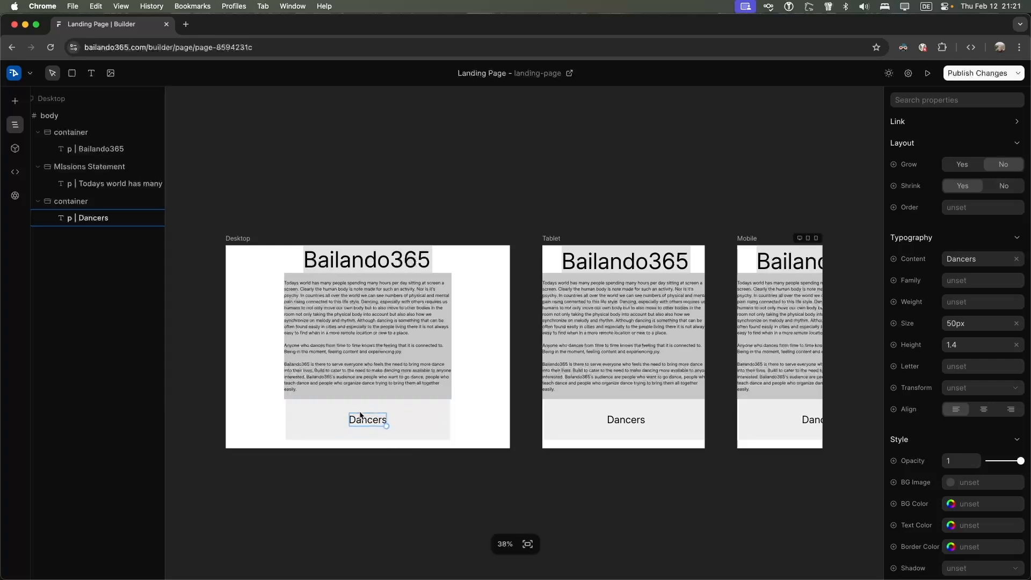
{"action": "left_click", "coordinate": [329, 414]}
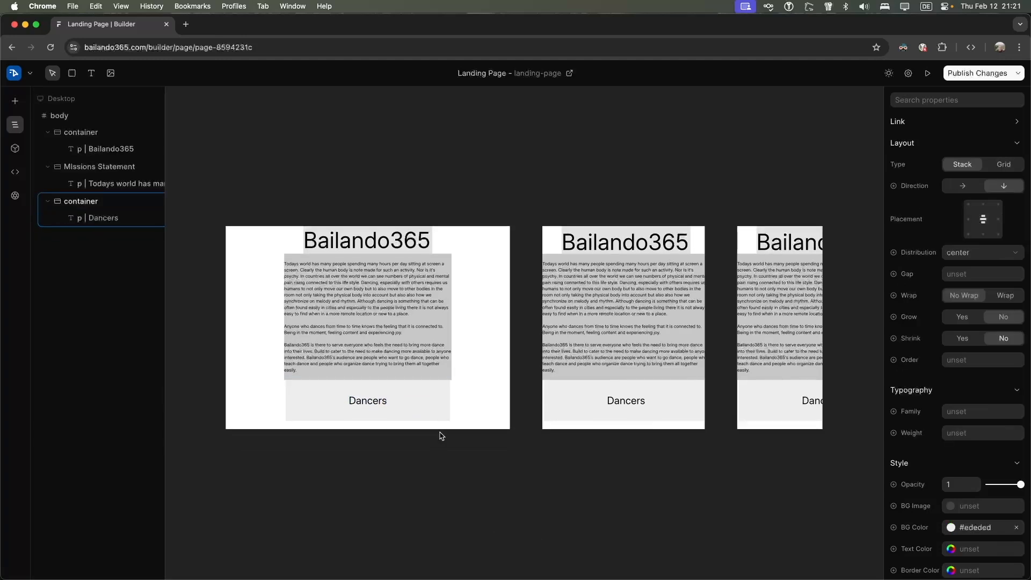
Resize the Dancers box by its handle, making it taller then trimming its height
{"action": "left_click_drag", "start_coordinate": [448, 422], "coordinate": [425, 524]}
{"action": "scroll", "coordinate": [406, 363], "scroll_direction": "down", "scroll_amount": 3}
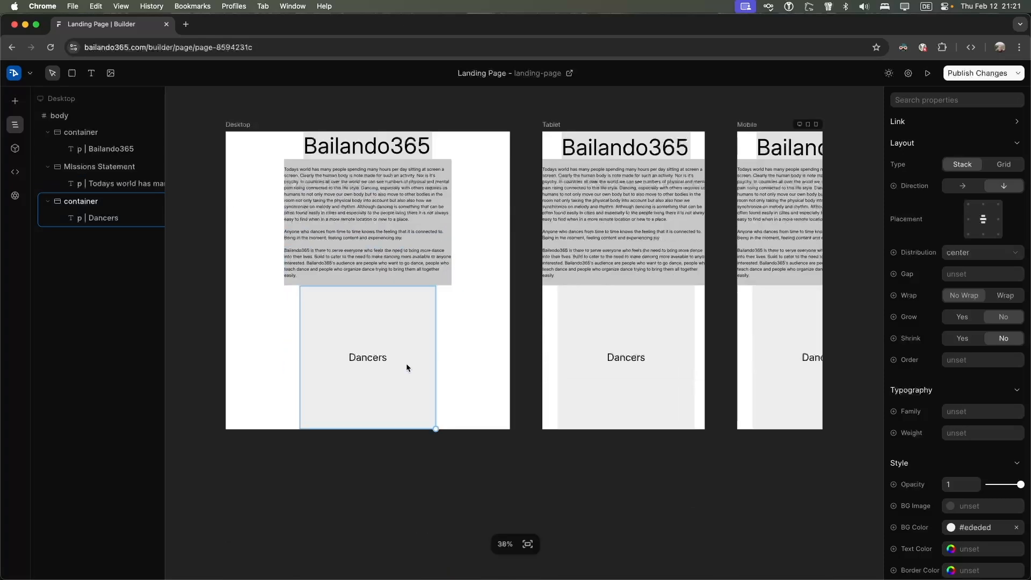
{"action": "left_click_drag", "start_coordinate": [435, 446], "coordinate": [434, 372]}
Draw a new container below the Dancers box and widen it across the page
{"action": "left_click", "coordinate": [73, 76]}
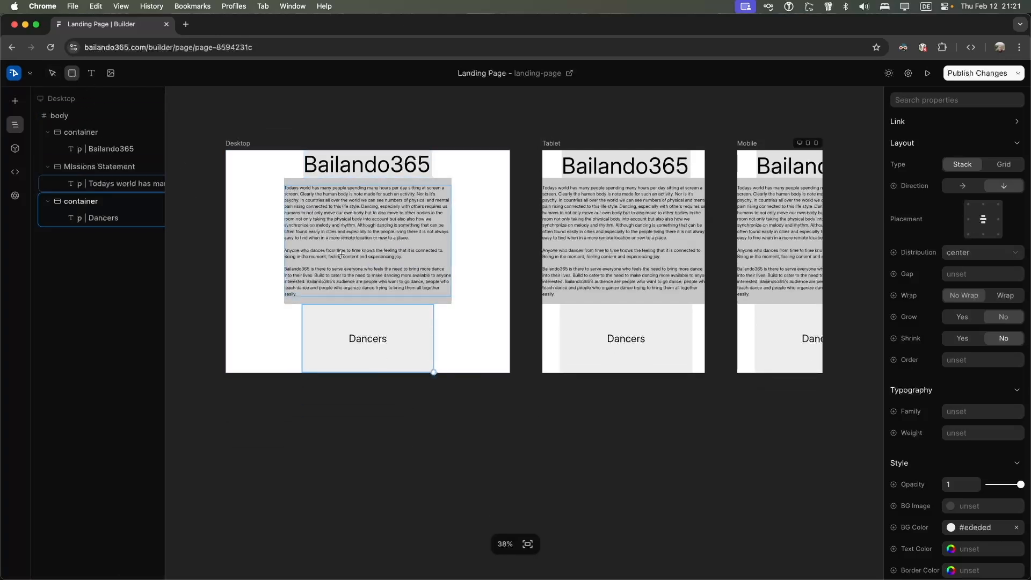
{"action": "mouse_move", "coordinate": [263, 347]}
{"action": "left_mouse_down"}
{"action": "mouse_move", "coordinate": [510, 372]}
{"action": "mouse_move", "coordinate": [497, 372]}
{"action": "left_mouse_up"}
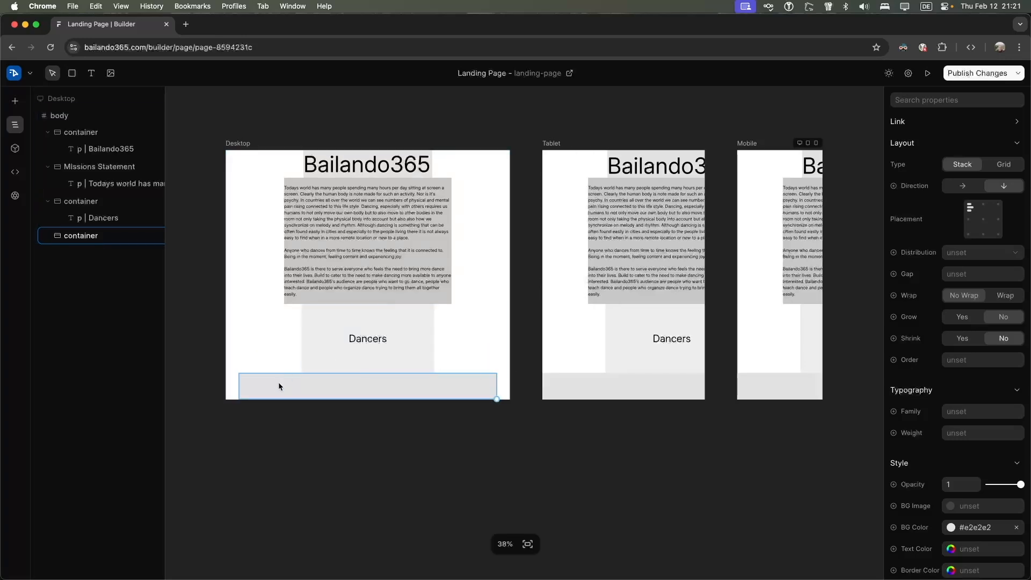
{"action": "left_click_drag", "start_coordinate": [497, 399], "coordinate": [519, 399]}
Resize the Bailando365 heading, settling at about 98px
{"action": "left_click", "coordinate": [357, 168]}
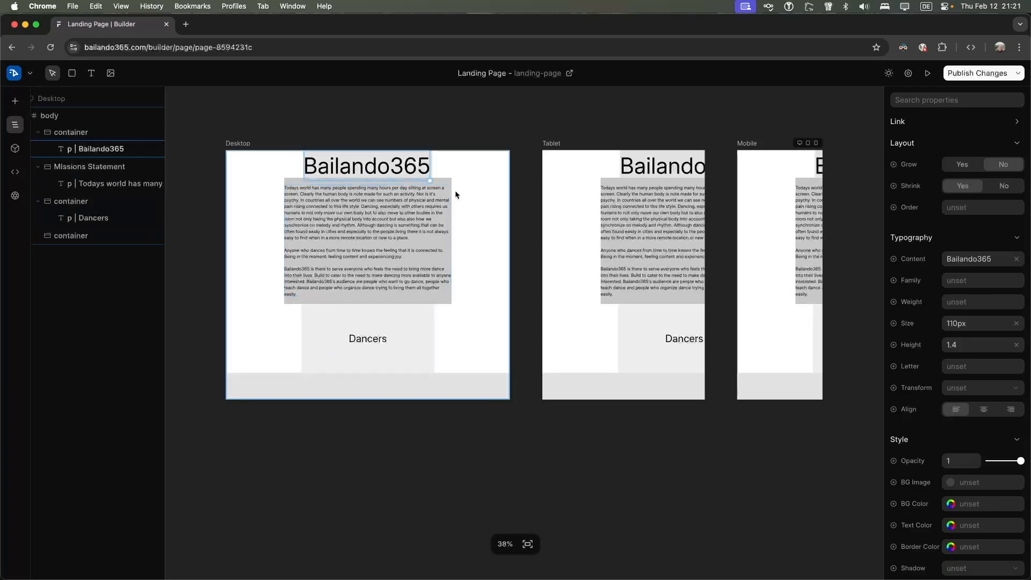
{"action": "left_click_drag", "start_coordinate": [430, 180], "coordinate": [425, 181]}
{"action": "left_click_drag", "start_coordinate": [501, 179], "coordinate": [113, 213]}
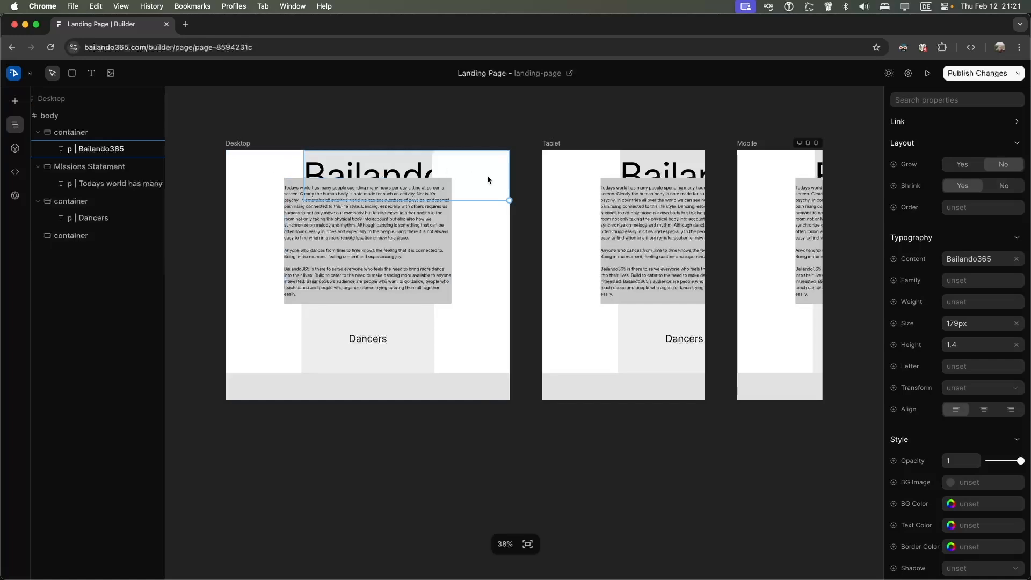
{"action": "left_click_drag", "start_coordinate": [507, 198], "coordinate": [388, 172]}
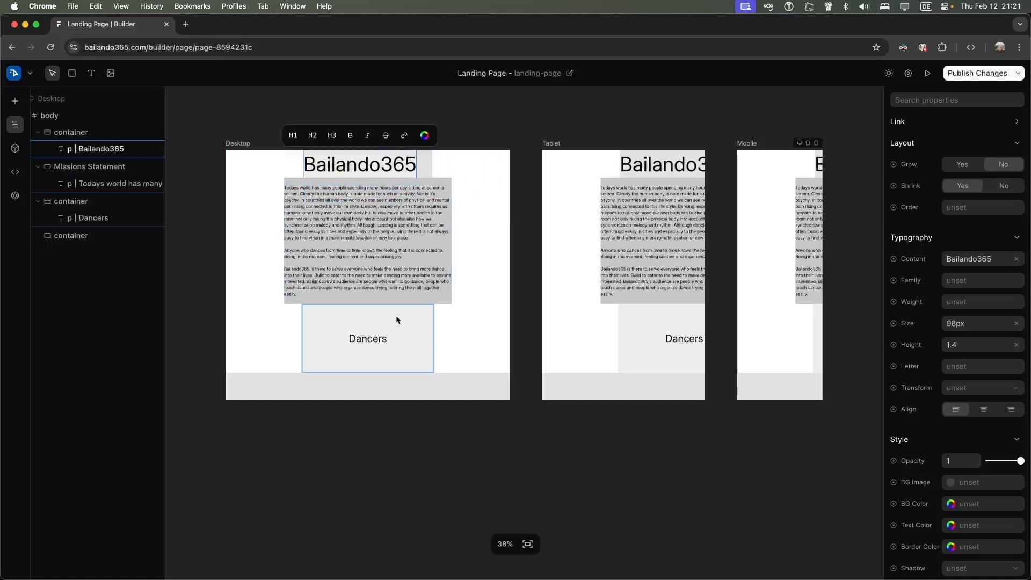
Add a placeholder Text element to the new bottom container
{"action": "left_click", "coordinate": [306, 380]}
{"action": "key", "text": "t"}
{"action": "left_click", "coordinate": [327, 380]}
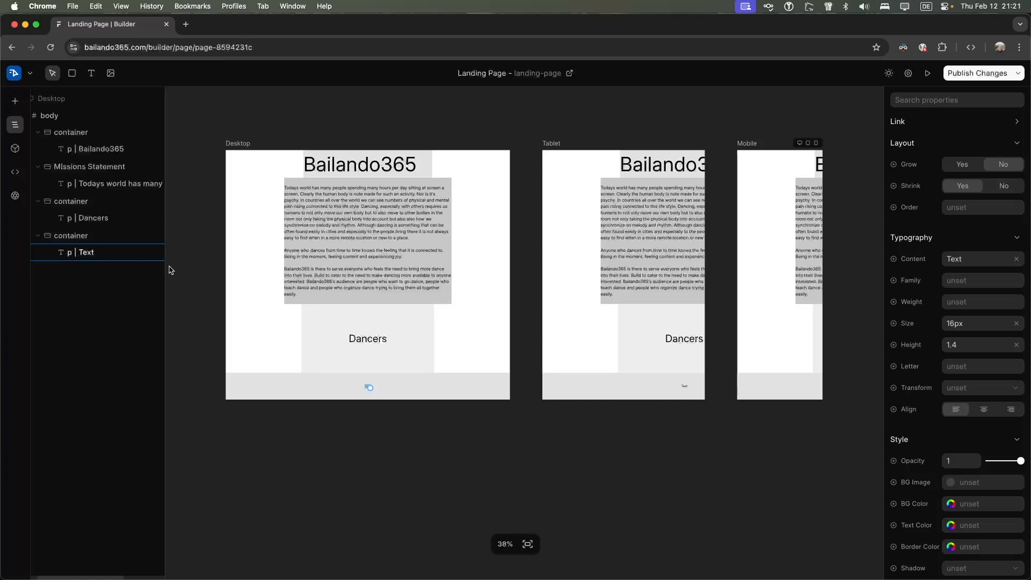
Rename the bottom container layer to 'Footer'
{"action": "left_click", "coordinate": [83, 237]}
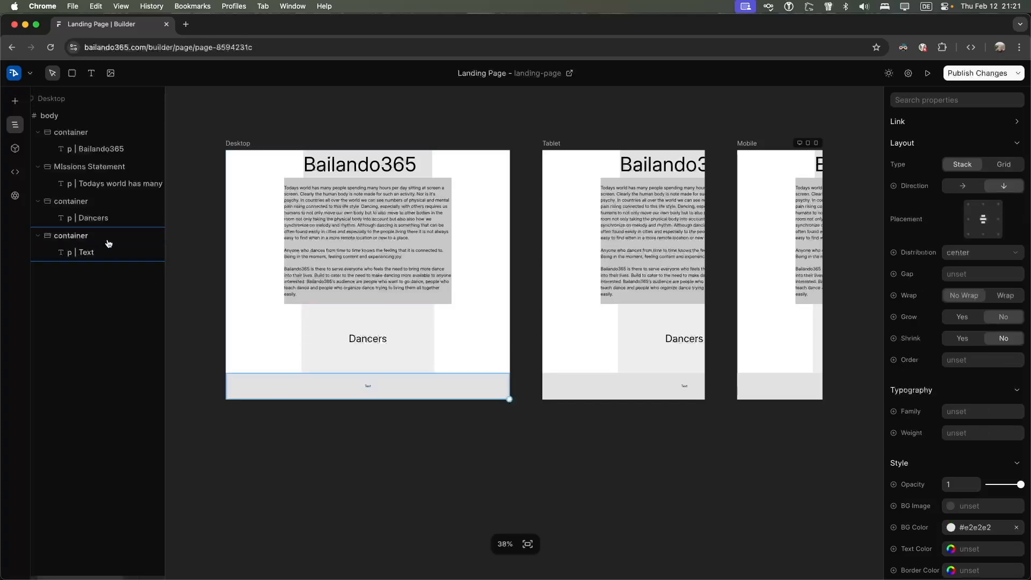
{"action": "double_click", "coordinate": [74, 237]}
{"action": "type", "text": "Footer"}
{"action": "key", "text": "Return"}
Rename the container holding the Dancers link to 'Subpage Links'
{"action": "left_click", "coordinate": [102, 310]}
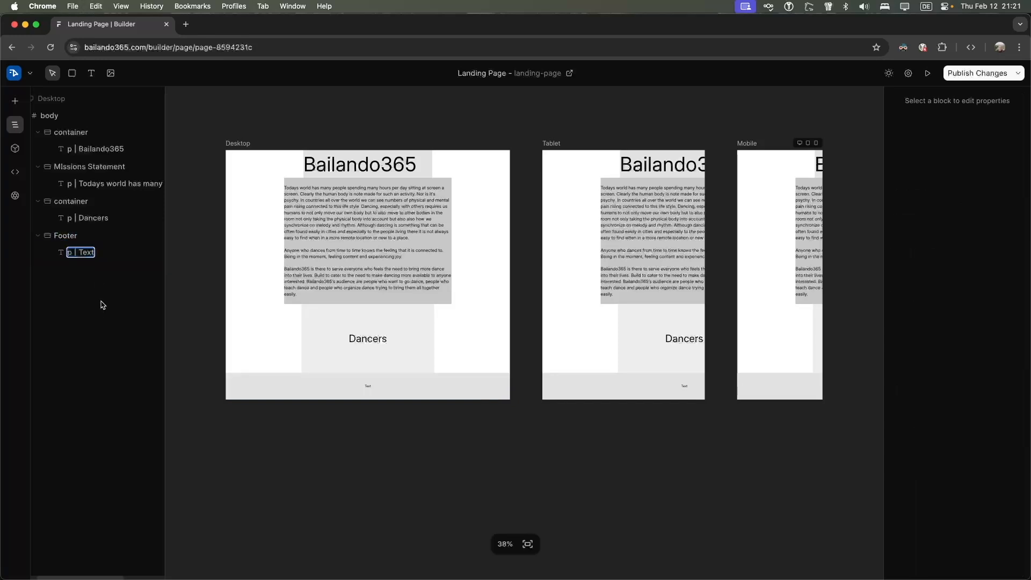
{"action": "left_click", "coordinate": [79, 225]}
{"action": "left_click", "coordinate": [80, 242]}
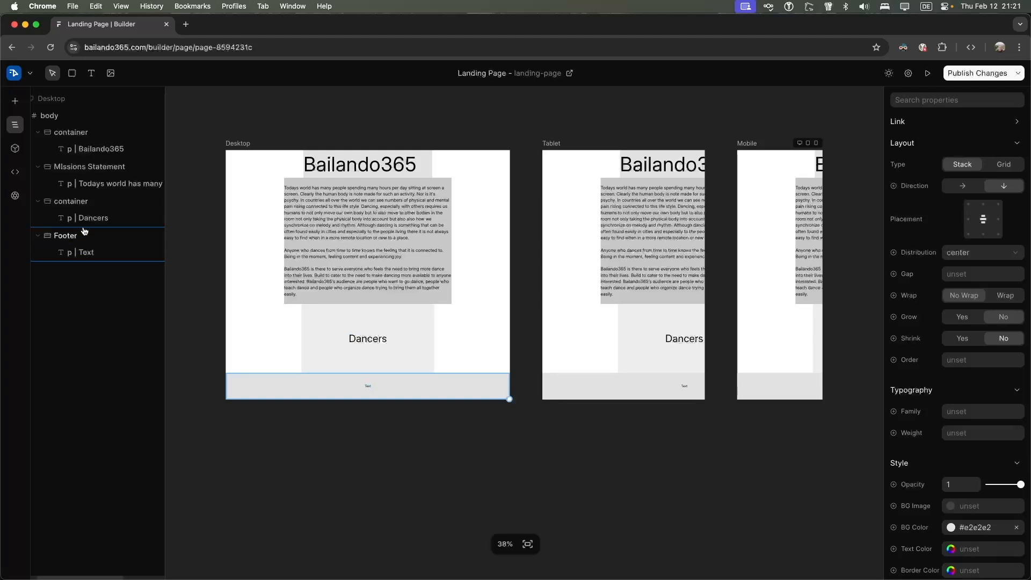
{"action": "left_click", "coordinate": [75, 204]}
{"action": "double_click", "coordinate": [72, 203]}
{"action": "type", "text": "Subpage Links"}
{"action": "left_click", "coordinate": [127, 219]}
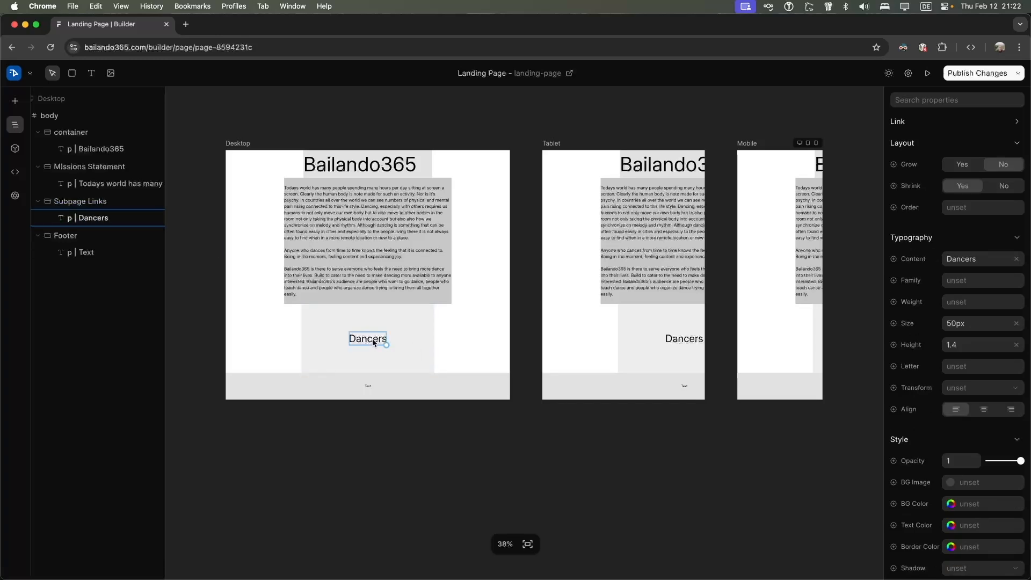
{"action": "left_click", "coordinate": [465, 336]}
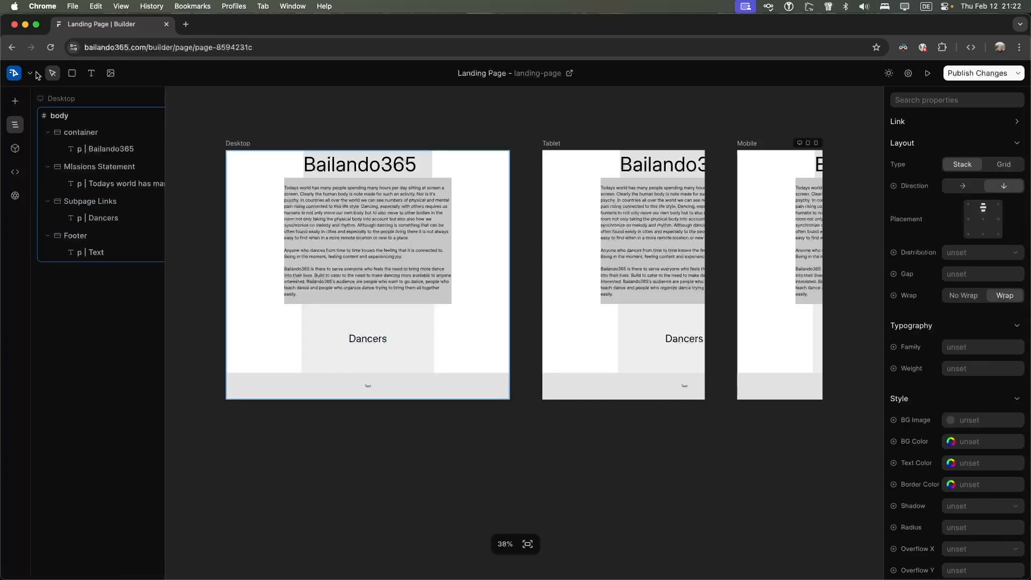
{"action": "left_click", "coordinate": [86, 75]}
{"action": "left_click", "coordinate": [302, 343]}
{"action": "key", "text": "v"}
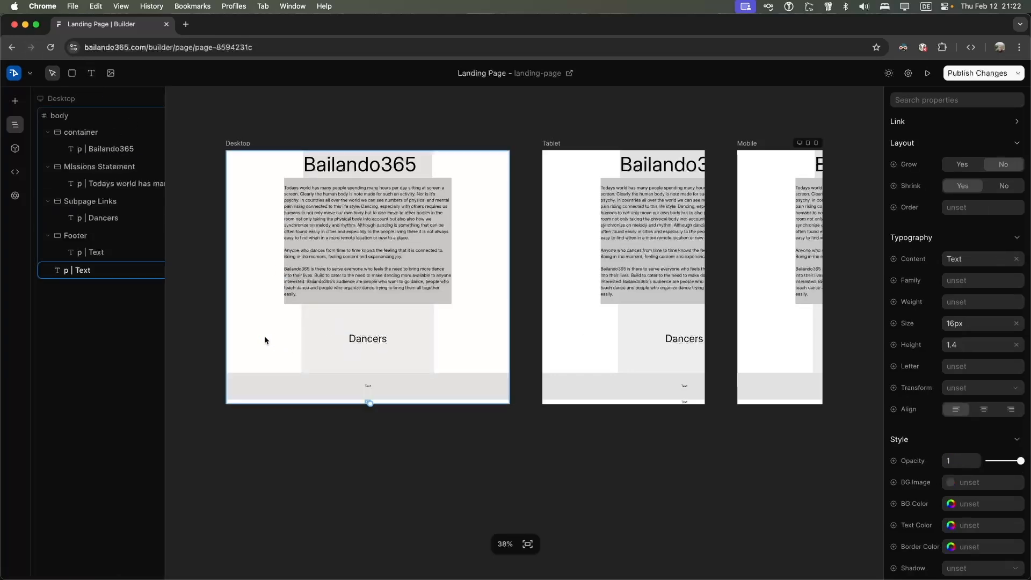
{"action": "left_click", "coordinate": [337, 347]}
{"action": "left_click", "coordinate": [89, 73]}
{"action": "left_click", "coordinate": [94, 275]}
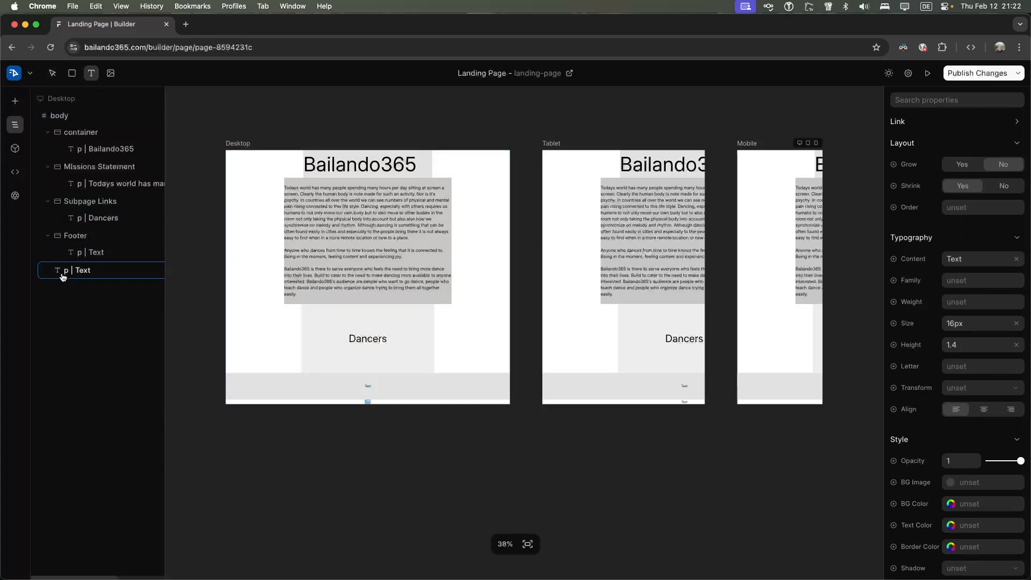
{"action": "left_click", "coordinate": [903, 47]}
{"action": "left_click", "coordinate": [884, 92]}
{"action": "left_click", "coordinate": [674, 97]}
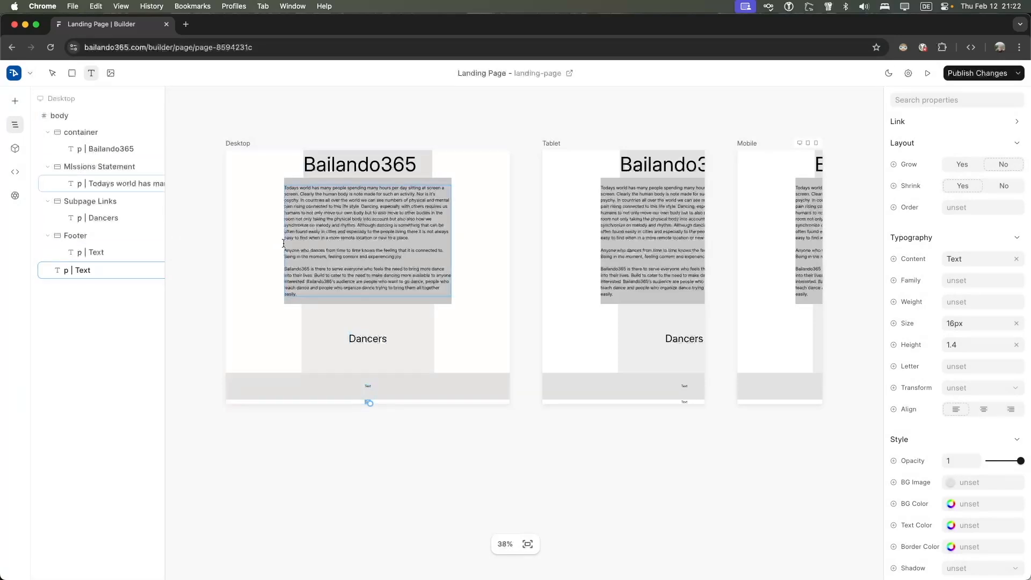
{"action": "left_click", "coordinate": [888, 73]}
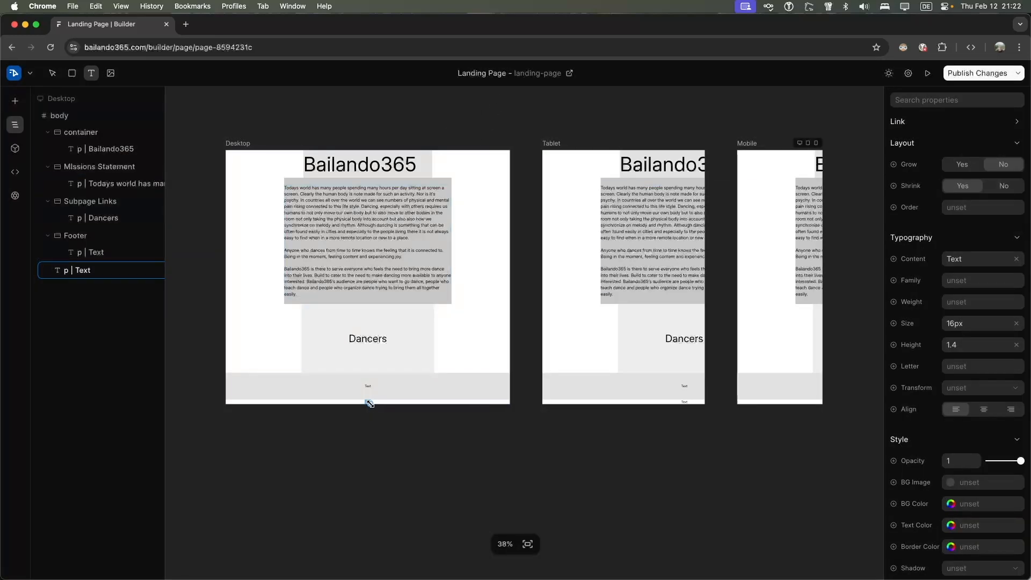
{"action": "left_click_drag", "start_coordinate": [369, 403], "coordinate": [408, 443]}
{"action": "left_click", "coordinate": [384, 419]}
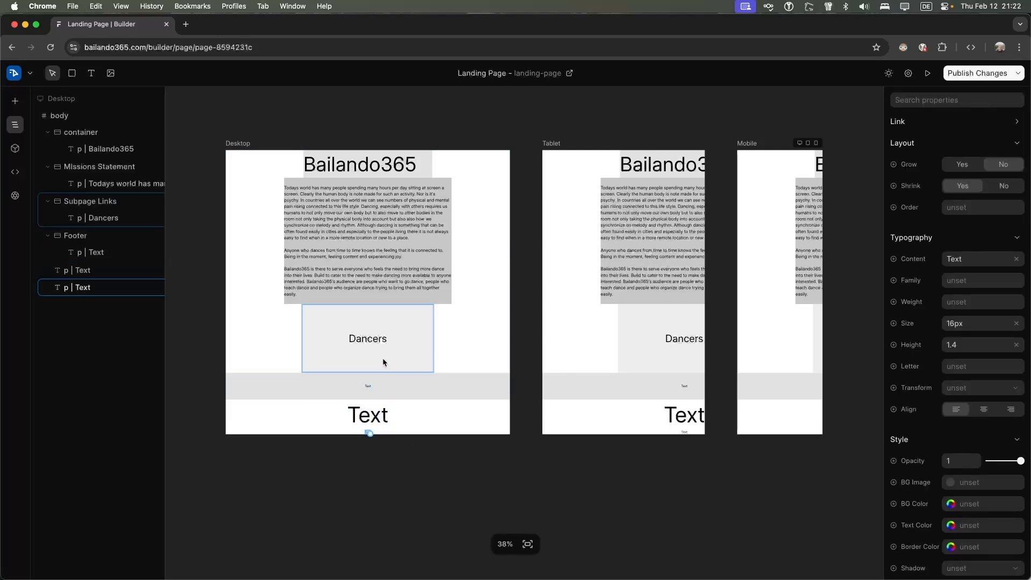
{"action": "key", "text": "Escape"}
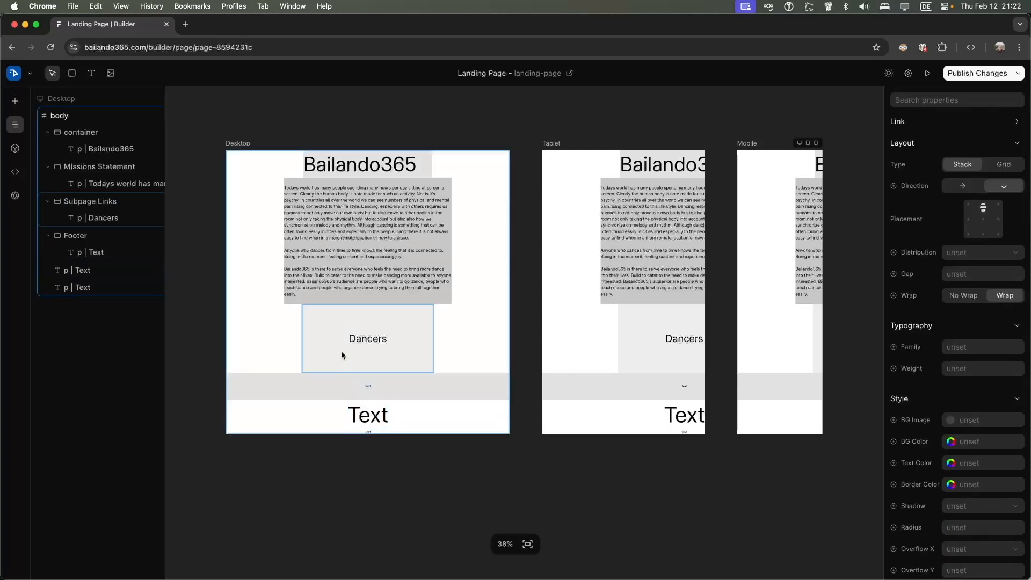
{"action": "left_click", "coordinate": [372, 425]}
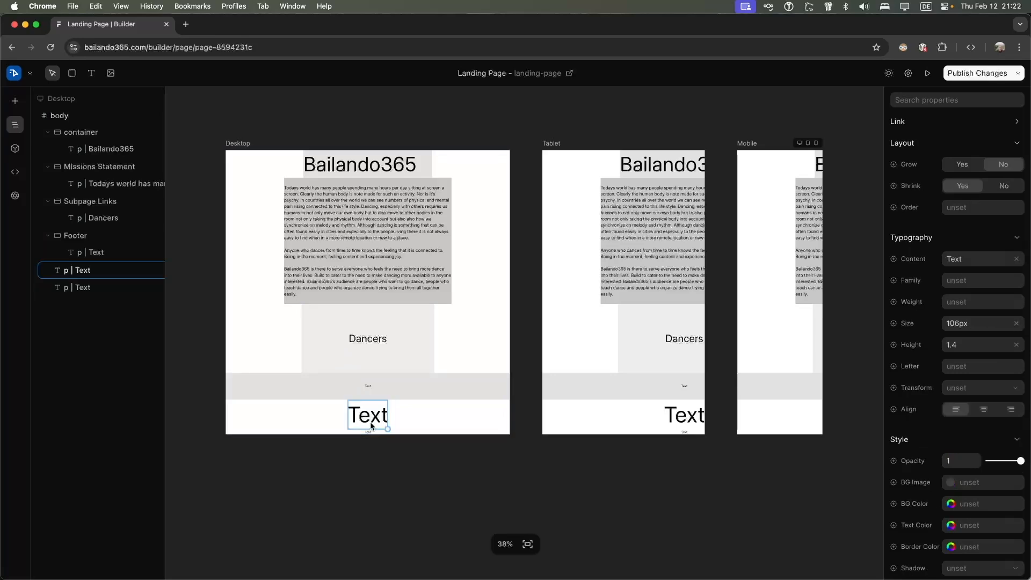
{"action": "key", "text": "Delete"}
{"action": "key", "text": "Delete"}
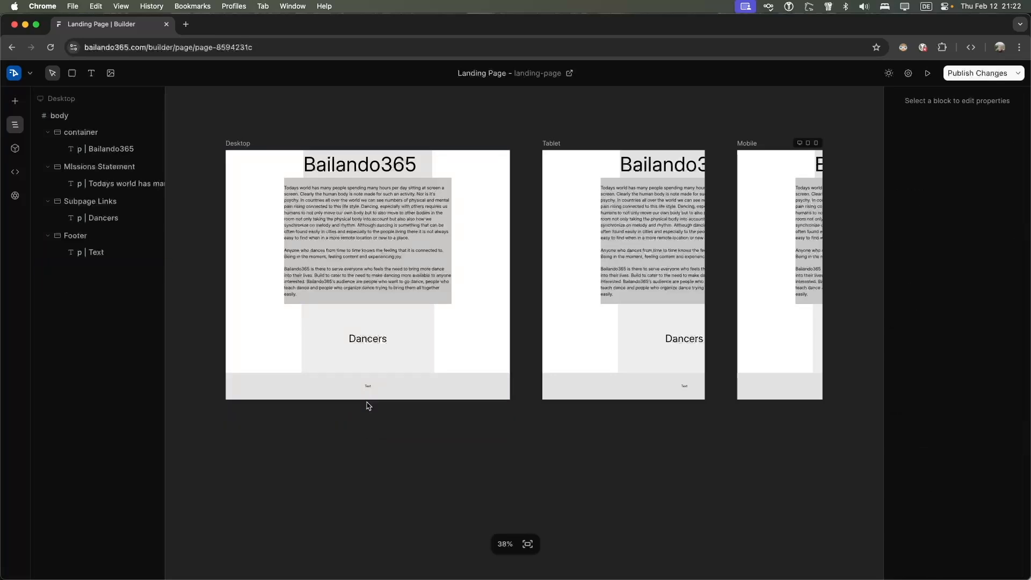
{"action": "left_click", "coordinate": [356, 355]}
{"action": "left_click", "coordinate": [361, 341]}
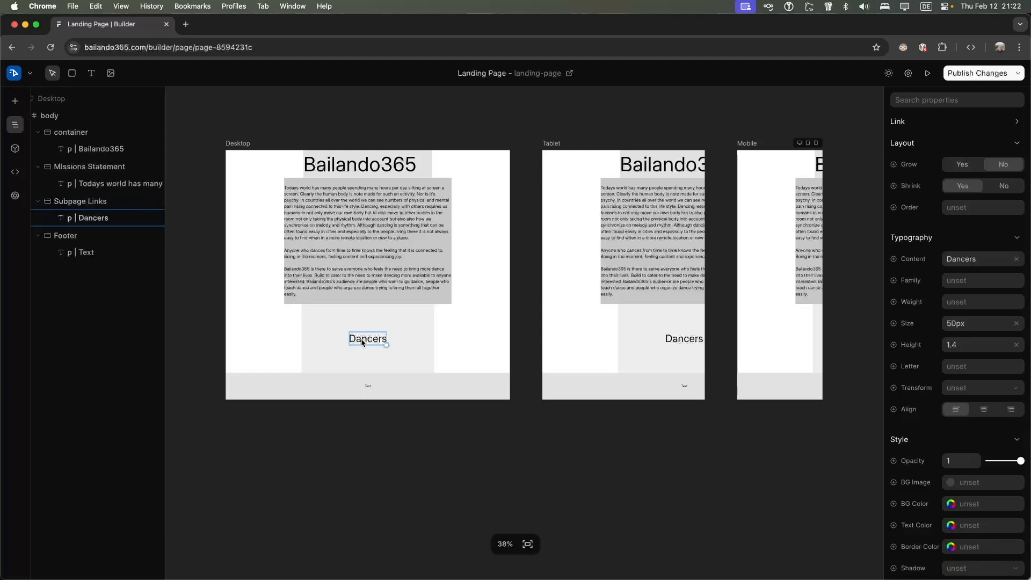
Duplicate the Dancers link twice from its block actions menu
{"action": "right_click", "coordinate": [370, 341]}
{"action": "left_click", "coordinate": [360, 341]}
{"action": "double_click", "coordinate": [360, 341]}
{"action": "right_click", "coordinate": [361, 342]}
{"action": "left_click", "coordinate": [363, 344]}
{"action": "right_click", "coordinate": [373, 342]}
{"action": "left_click", "coordinate": [362, 344]}
{"action": "left_click", "coordinate": [362, 344]}
{"action": "right_click", "coordinate": [363, 343]}
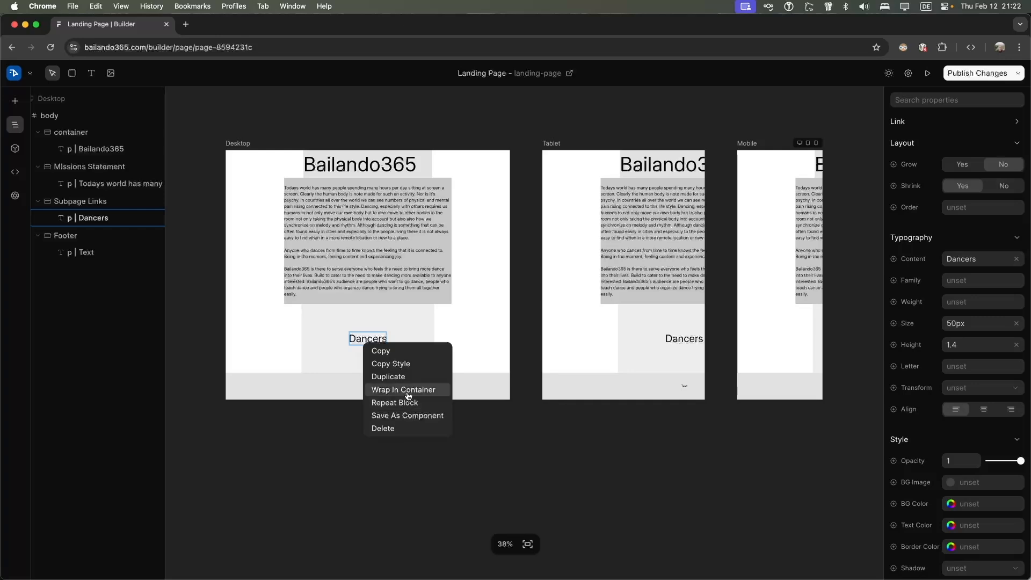
{"action": "left_click", "coordinate": [404, 377]}
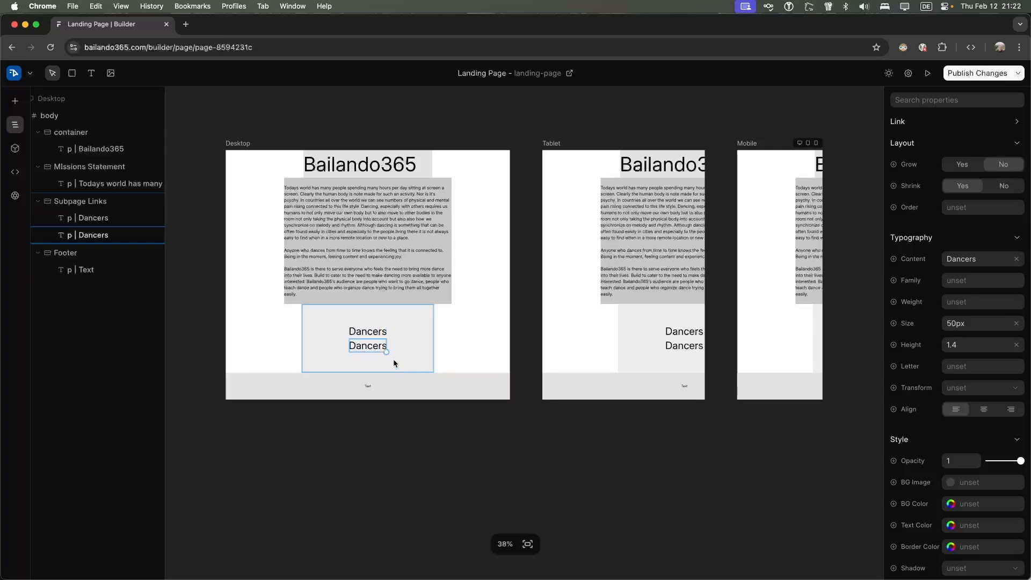
{"action": "right_click", "coordinate": [377, 347]}
{"action": "left_click", "coordinate": [399, 381]}
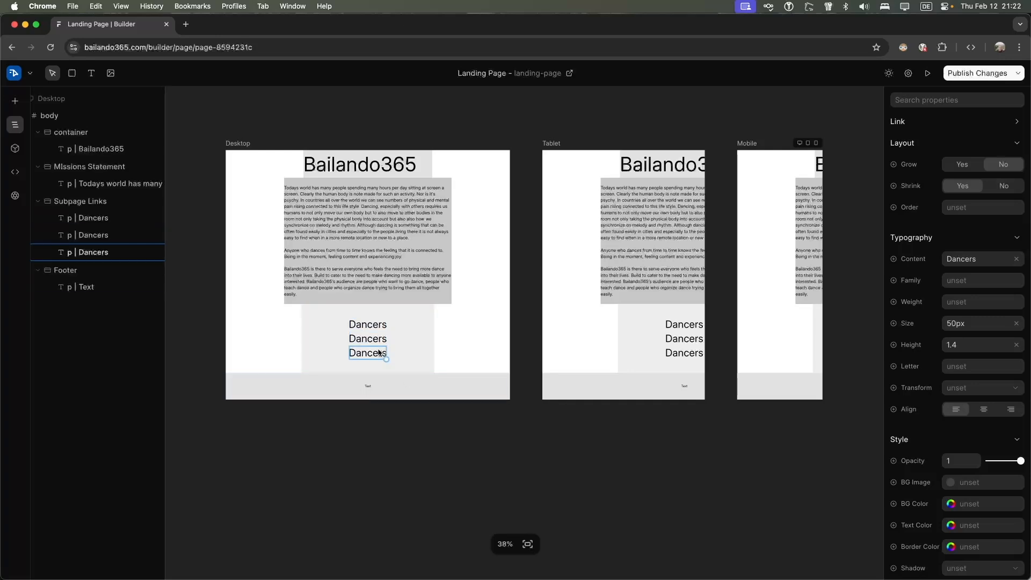
Retype the middle copy as 'Teachers', then delete that element
{"action": "left_click", "coordinate": [375, 341]}
{"action": "left_click", "coordinate": [363, 340]}
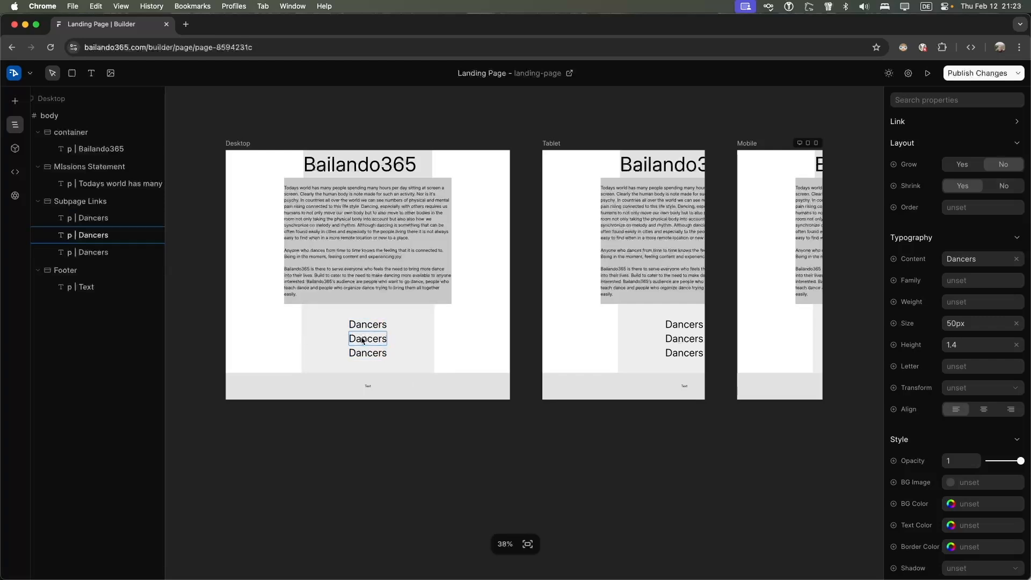
{"action": "key", "text": "super+a"}
{"action": "key", "text": "BackSpace"}
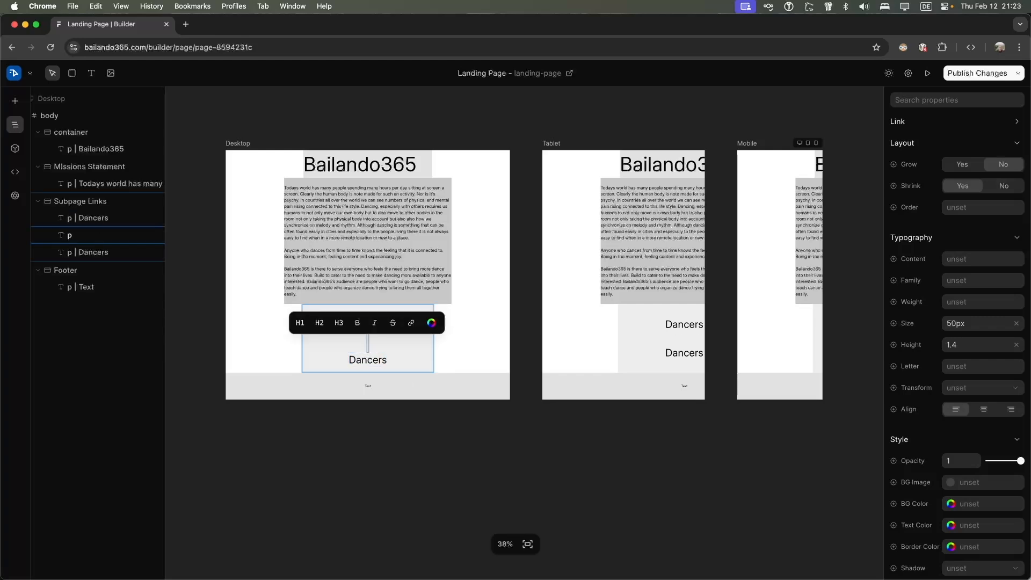
{"action": "type", "text": "Teachers"}
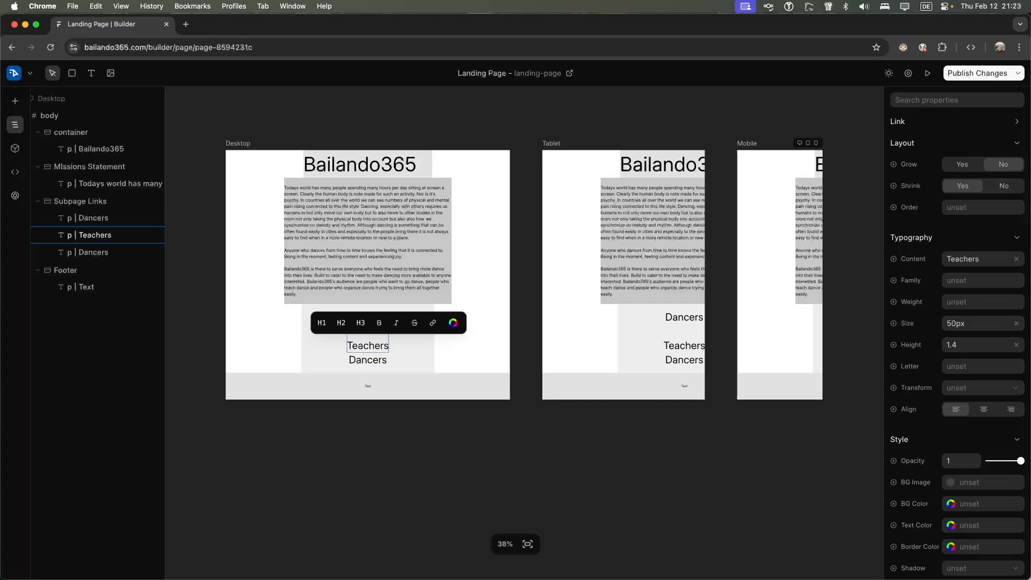
{"action": "left_click", "coordinate": [403, 346]}
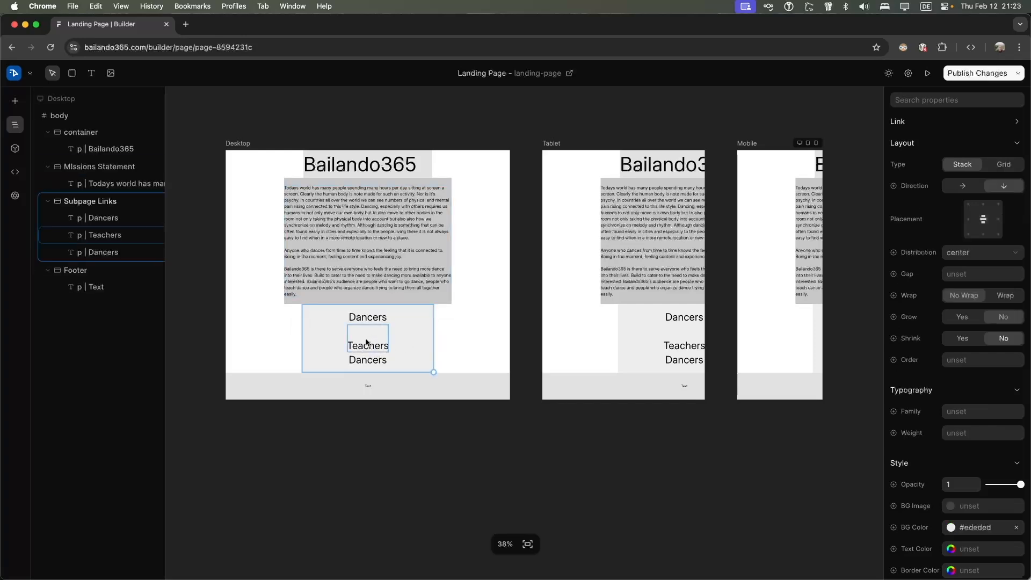
{"action": "left_click", "coordinate": [362, 347]}
{"action": "left_click", "coordinate": [356, 349]}
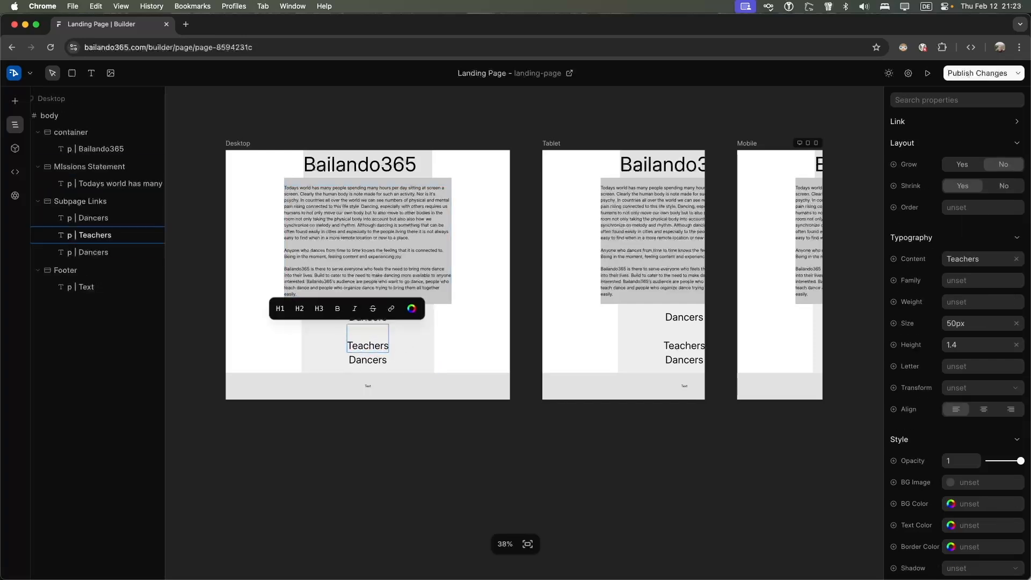
{"action": "key", "text": "Escape"}
{"action": "left_click", "coordinate": [350, 344]}
{"action": "key", "text": "Escape"}
{"action": "key", "text": "Delete"}
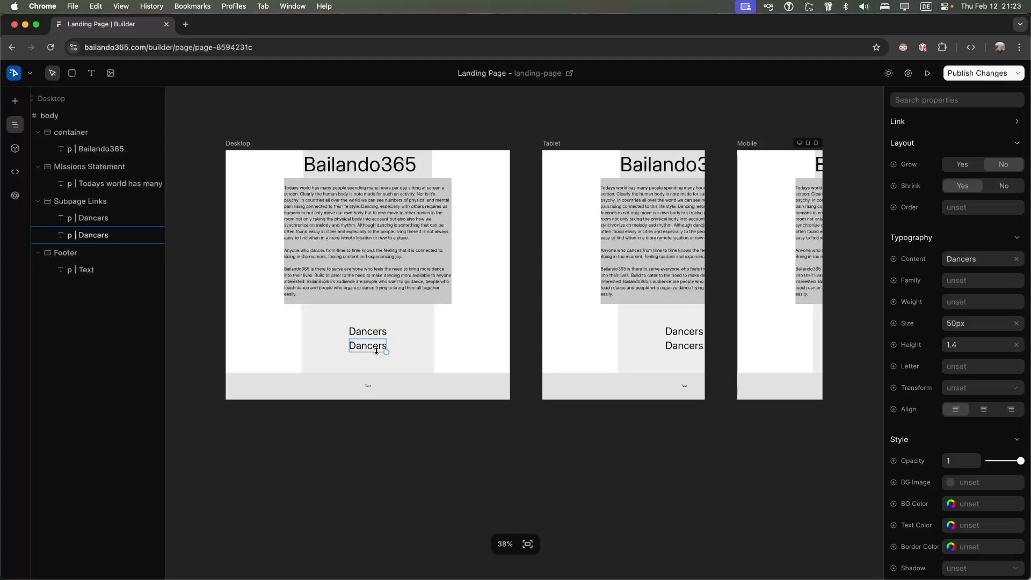
Duplicate Dancers again, retype the middle copy as 'Teachers', and delete the extra copy
{"action": "right_click", "coordinate": [372, 331]}
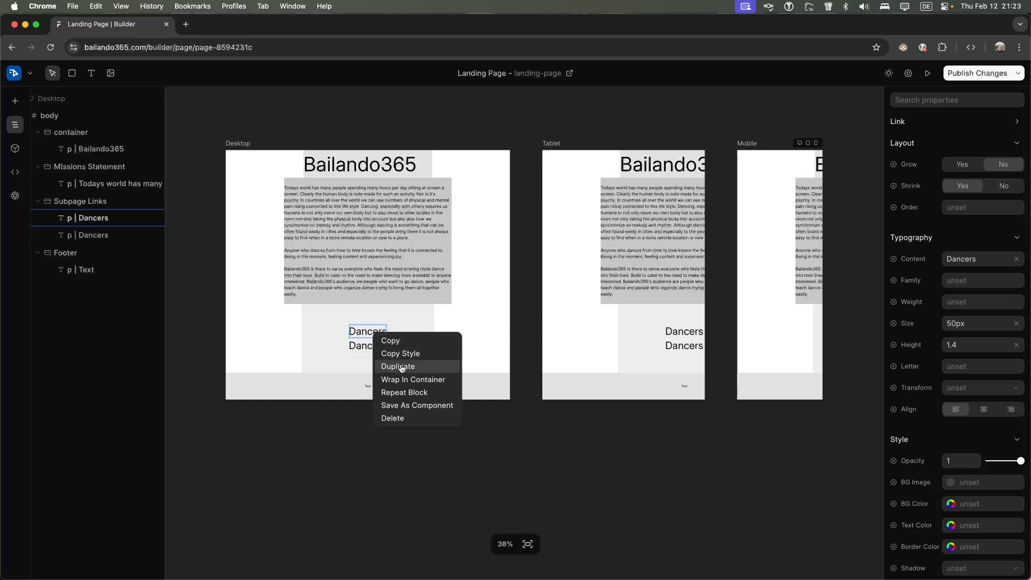
{"action": "left_click", "coordinate": [396, 366]}
{"action": "left_click", "coordinate": [368, 341]}
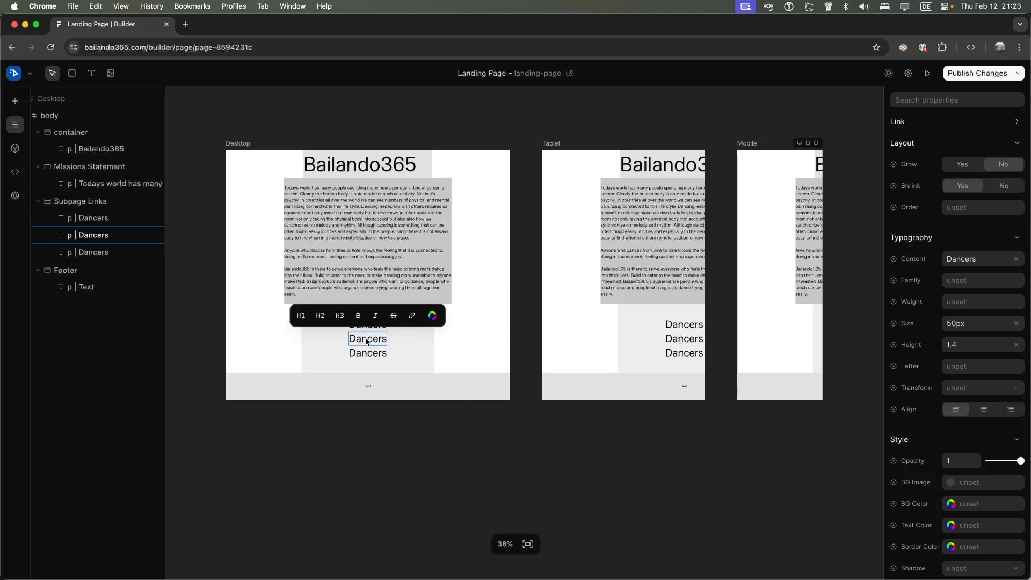
{"action": "key", "text": "super+a"}
{"action": "key", "text": "BackSpace"}
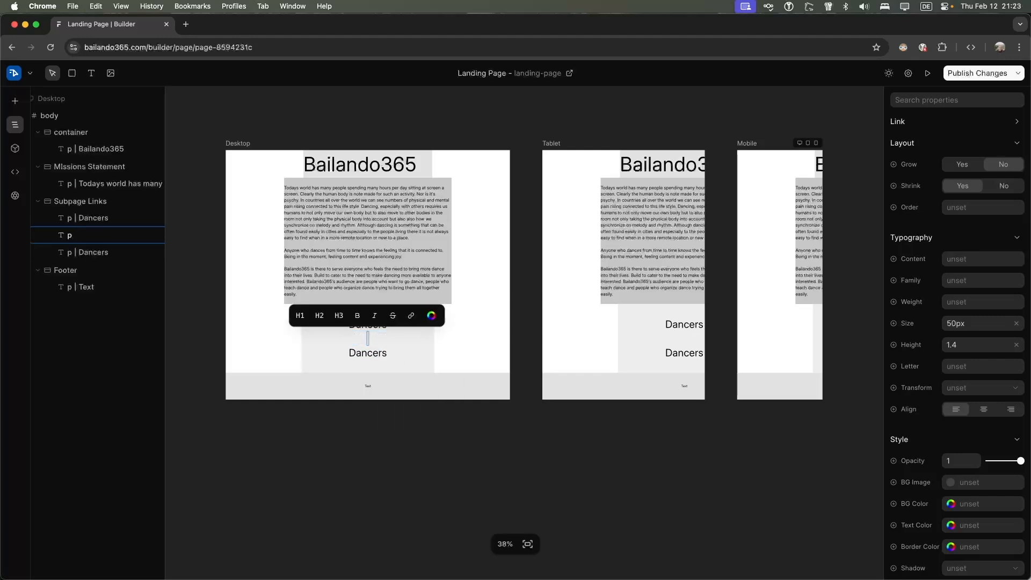
{"action": "type", "text": "Teachers"}
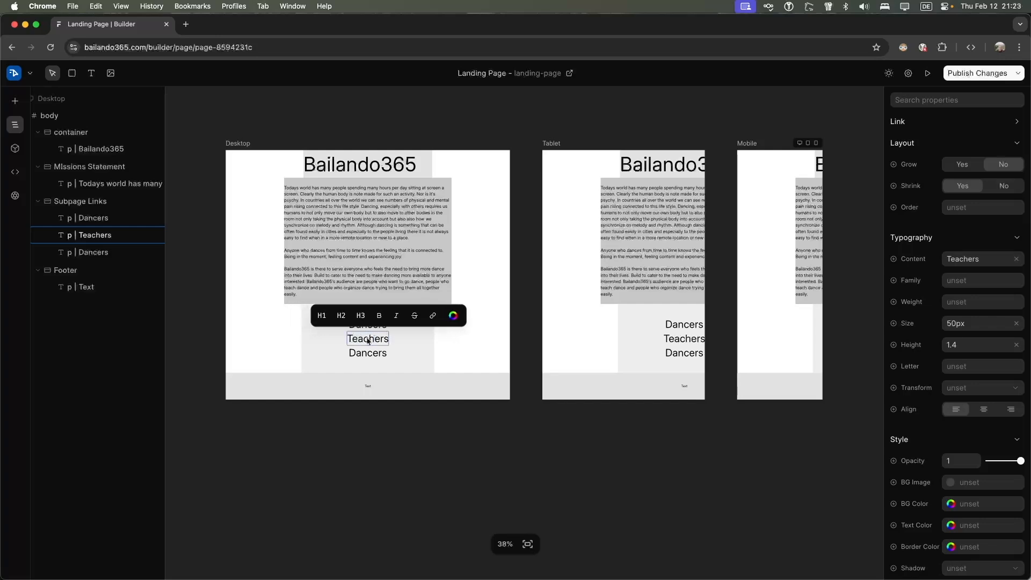
{"action": "left_click", "coordinate": [366, 354]}
{"action": "key", "text": "BackSpace"}
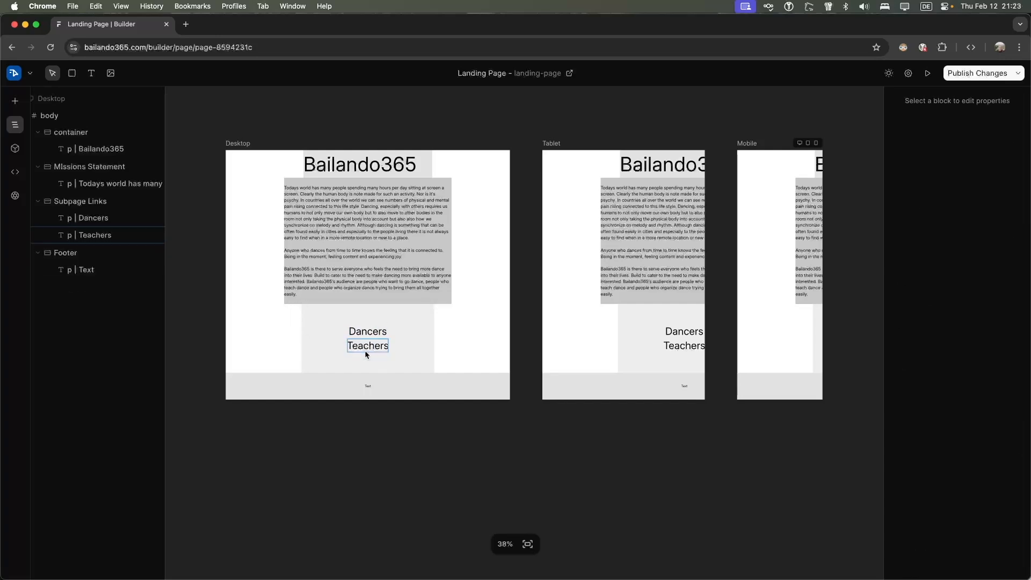
Duplicate the Teachers link and retype the copy as 'Organizers'
{"action": "left_click", "coordinate": [374, 351]}
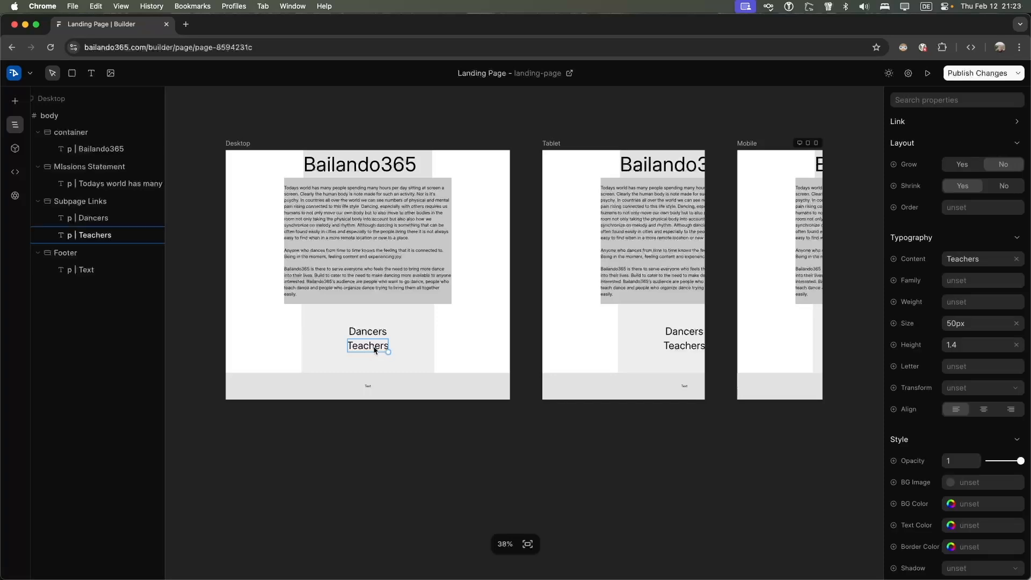
{"action": "key", "text": "super+d"}
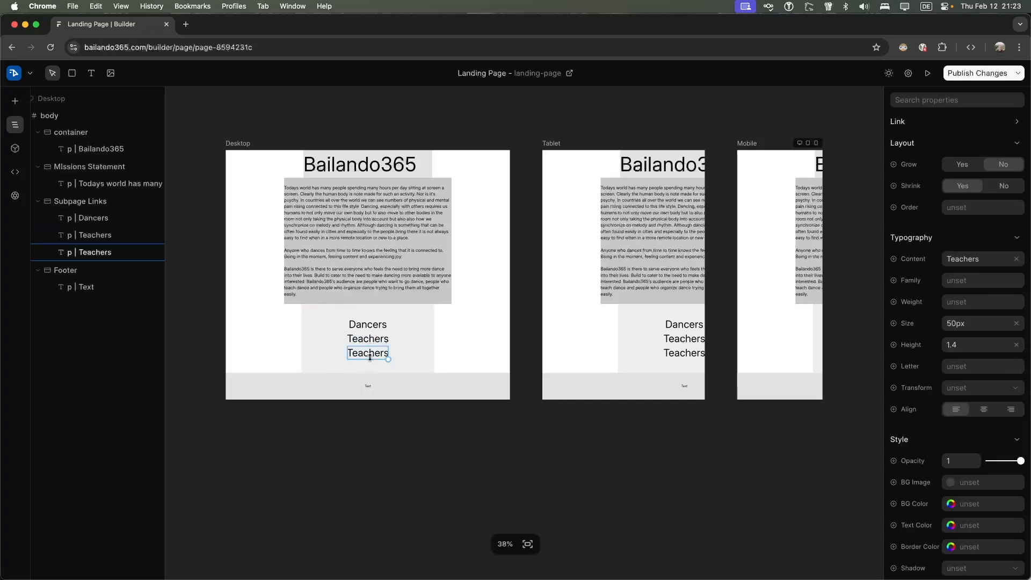
{"action": "double_click", "coordinate": [371, 356]}
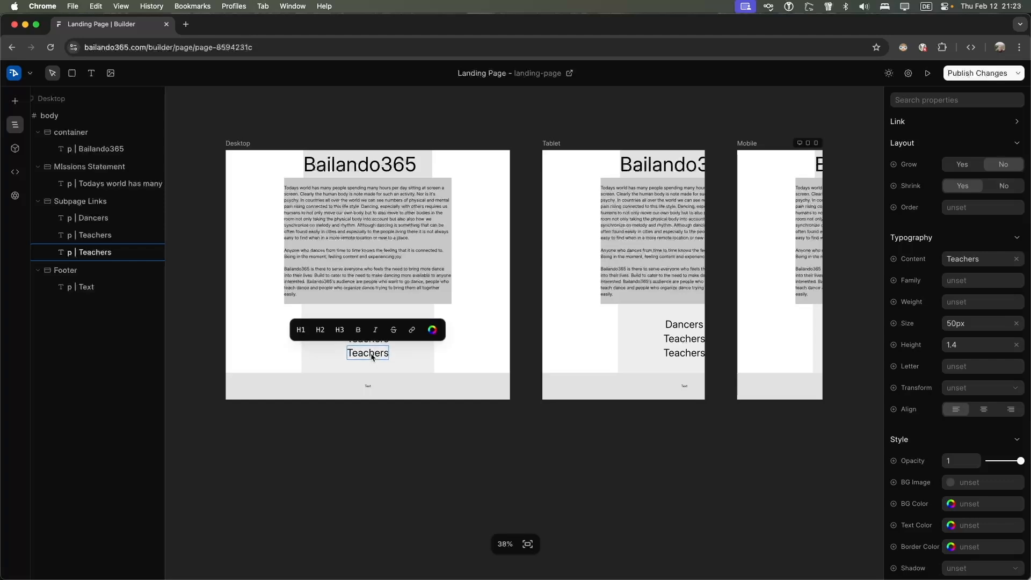
{"action": "key", "text": "super+a"}
{"action": "key", "text": "BackSpace"}
{"action": "type", "text": "Organi"}
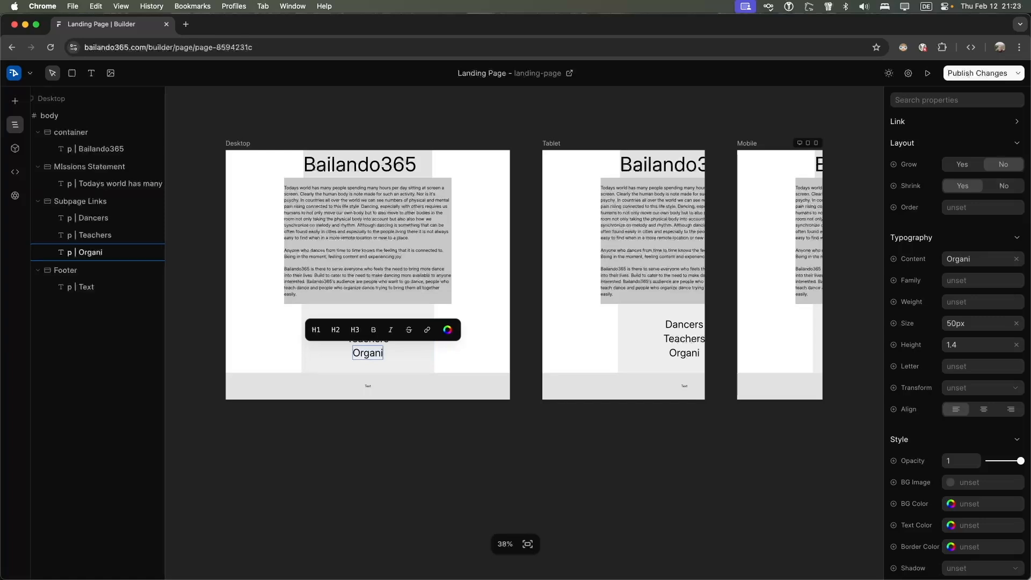
{"action": "type", "text": "zers"}
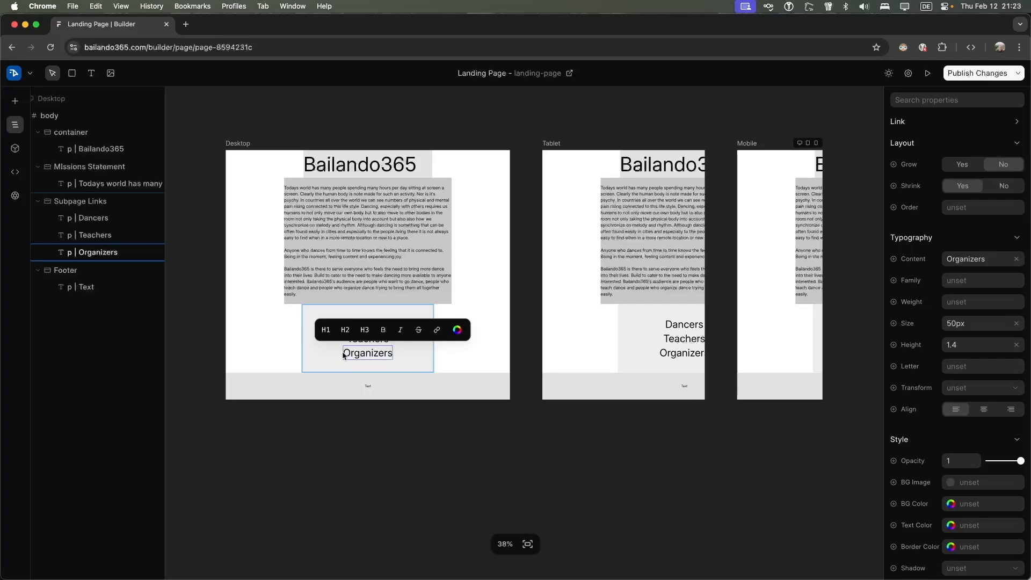
{"action": "left_click", "coordinate": [418, 360]}
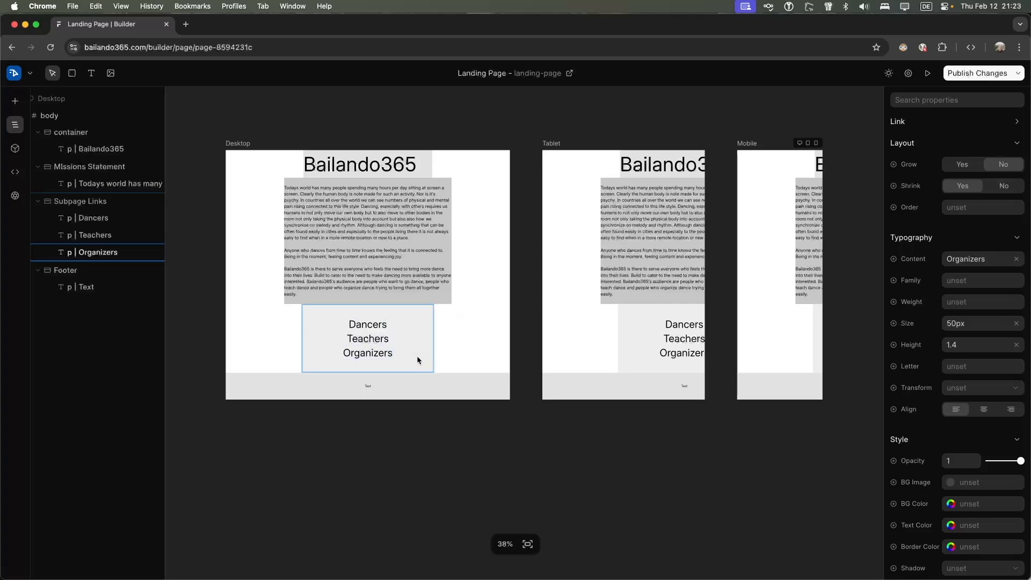
Use Duplicate Page from the Builder logo menu to copy the Landing Page
{"action": "left_click", "coordinate": [365, 325]}
{"action": "left_click", "coordinate": [364, 340]}
{"action": "left_click", "coordinate": [364, 354]}
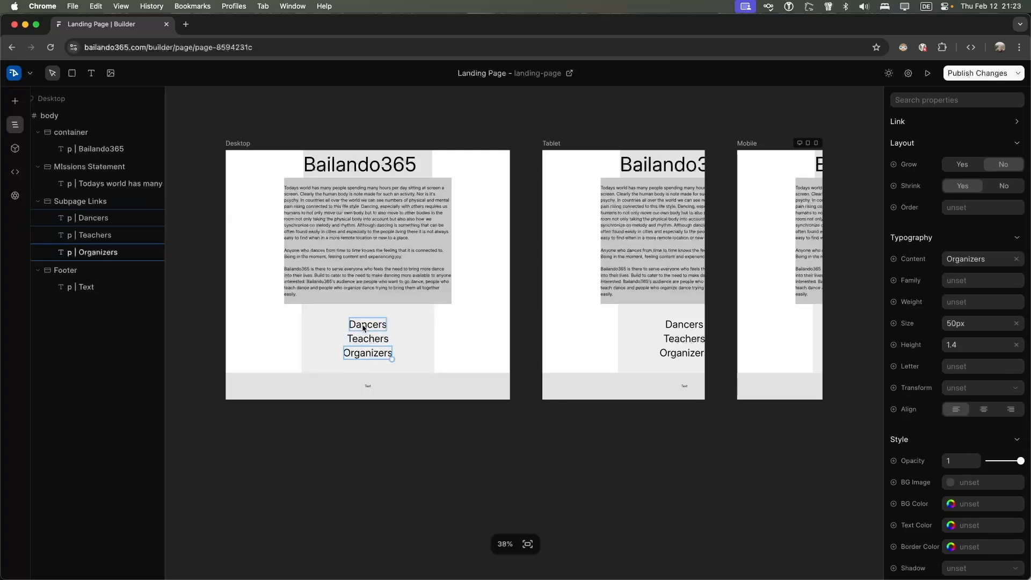
{"action": "left_click", "coordinate": [365, 329]}
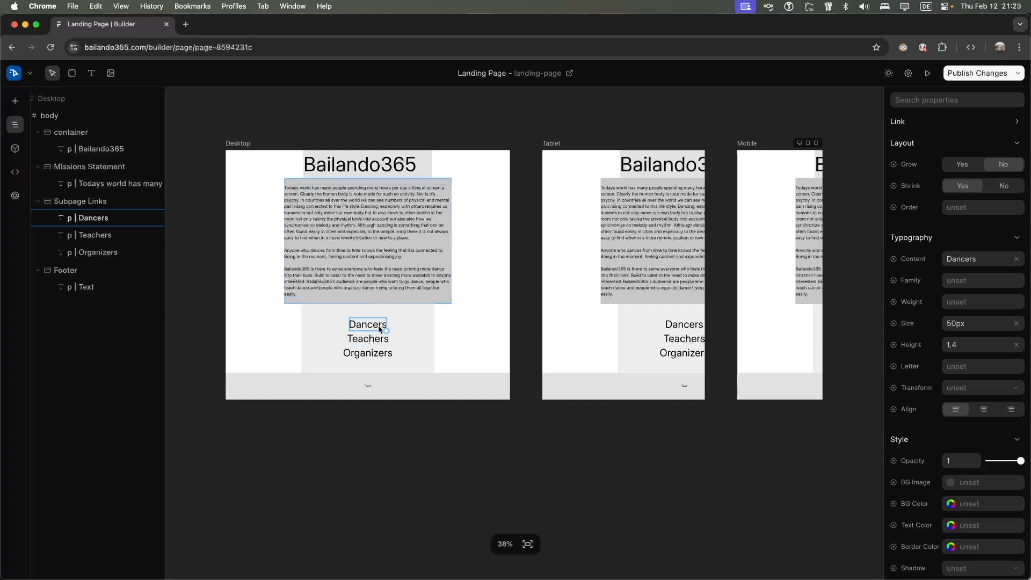
{"action": "right_click", "coordinate": [379, 328]}
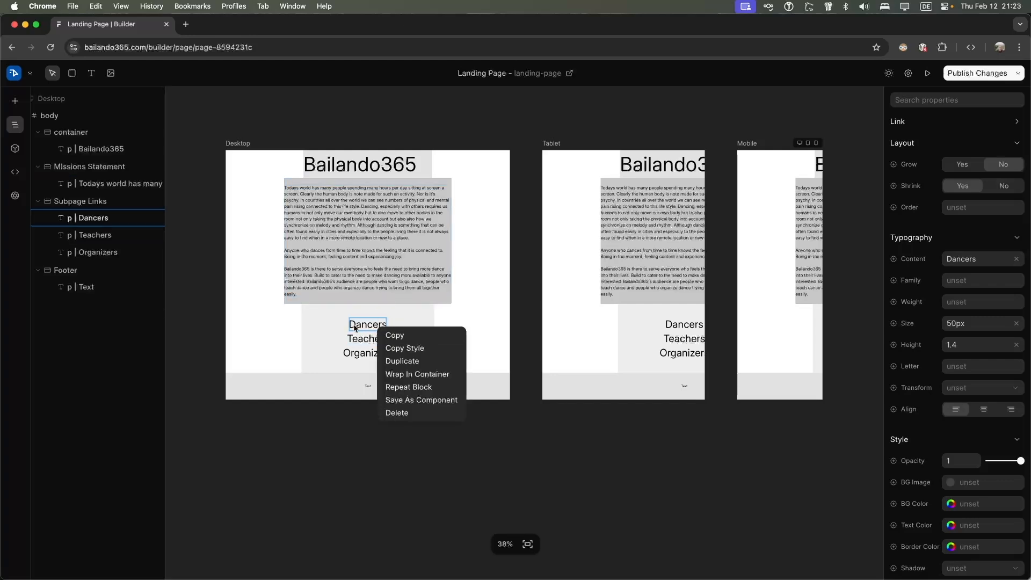
{"action": "double_click", "coordinate": [356, 327]}
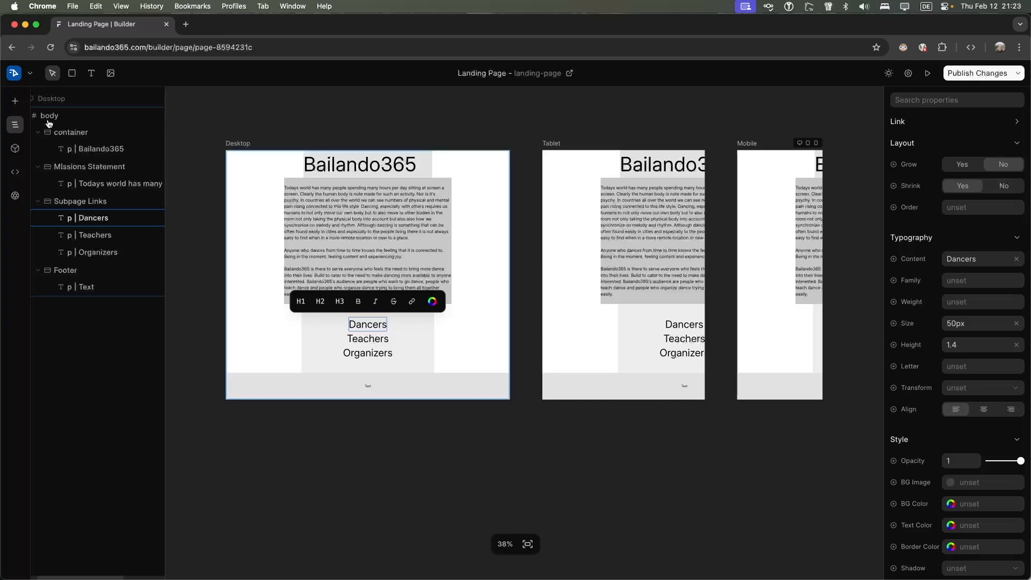
{"action": "left_click", "coordinate": [30, 73]}
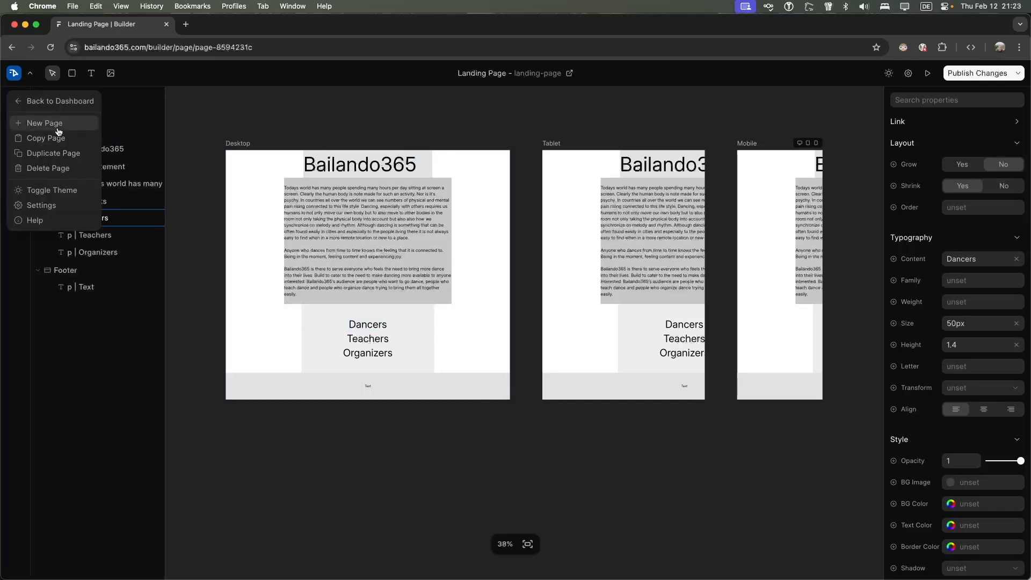
{"action": "left_click", "coordinate": [58, 158]}
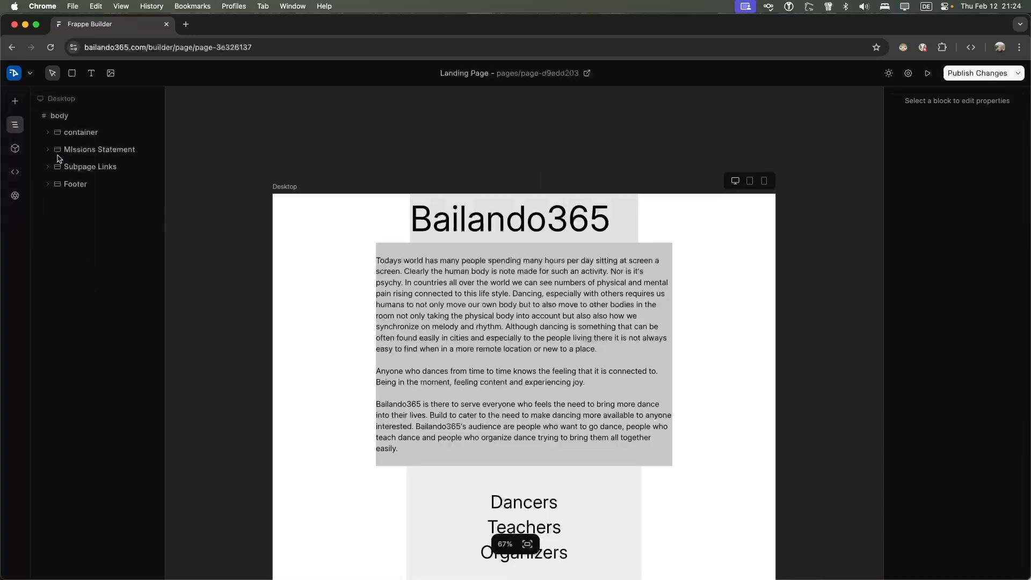
Change the Bailando365 heading to 'Dancers'
{"action": "left_click", "coordinate": [502, 230]}
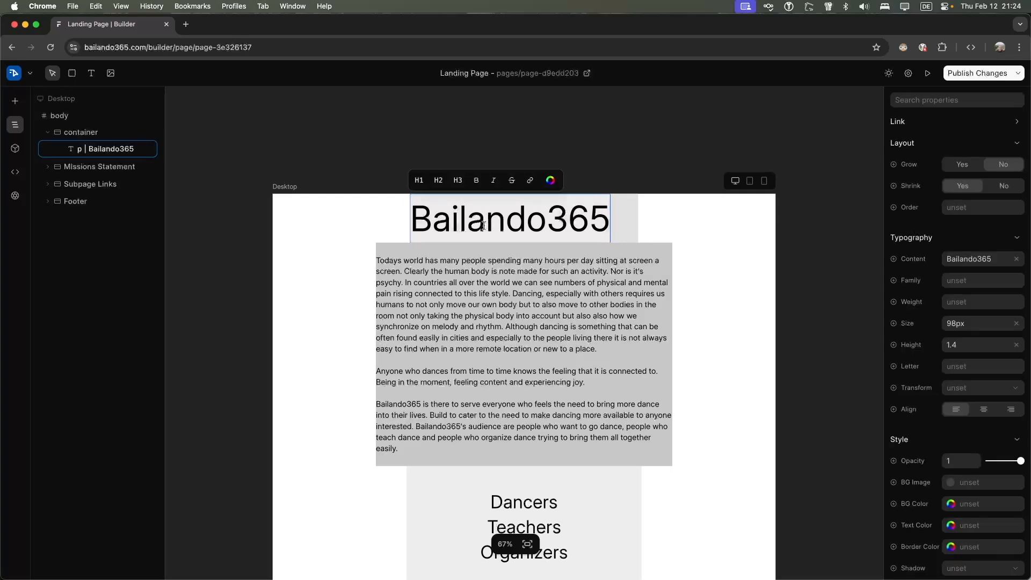
{"action": "double_click", "coordinate": [482, 226]}
{"action": "type", "text": "Danc"}
{"action": "key", "text": "BackSpace"}
{"action": "type", "text": "er"}
{"action": "key", "text": "BackSpace"}
{"action": "key", "text": "BackSpace"}
{"action": "type", "text": "cers"}
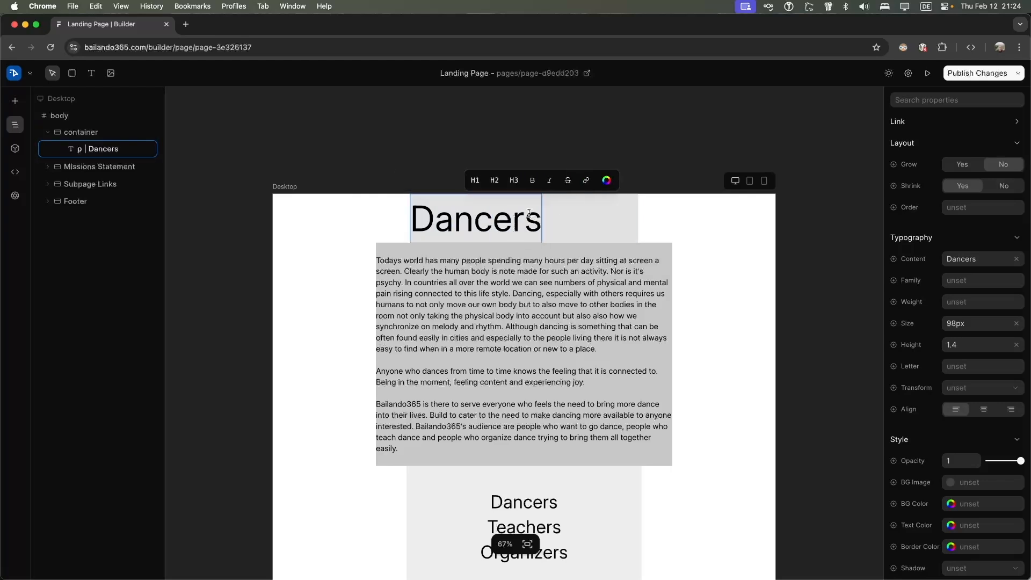
Replace the paragraph with 'This page is designated to the dancing community.'
{"action": "left_click", "coordinate": [520, 262]}
{"action": "double_click", "coordinate": [516, 268]}
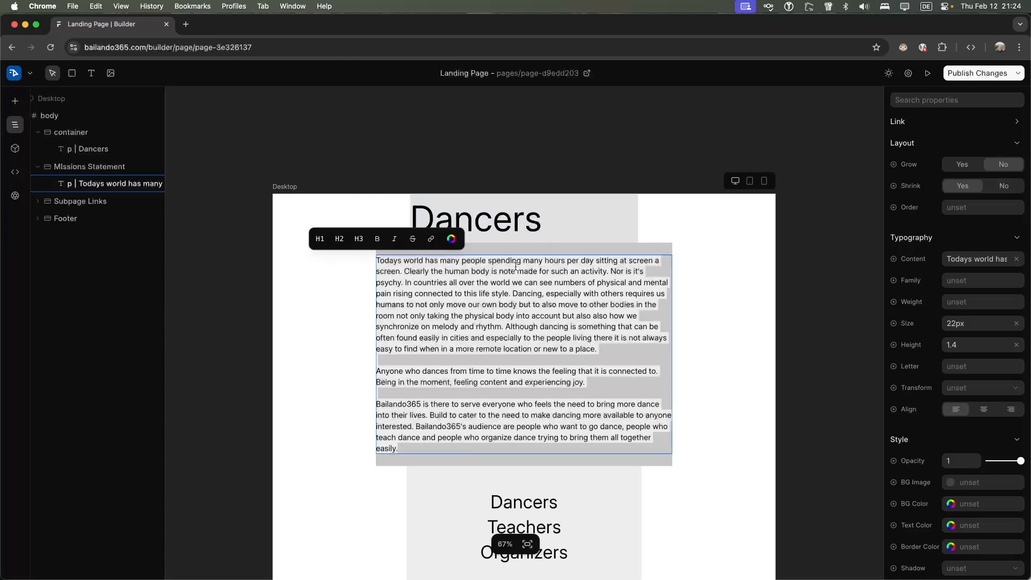
{"action": "key", "text": "BackSpace"}
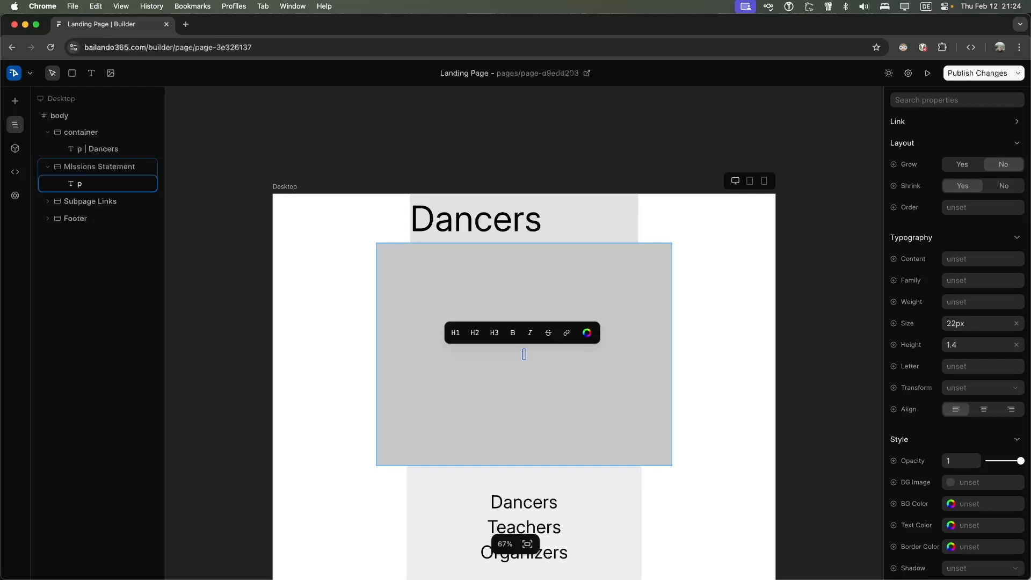
{"action": "type", "text": "This page"}
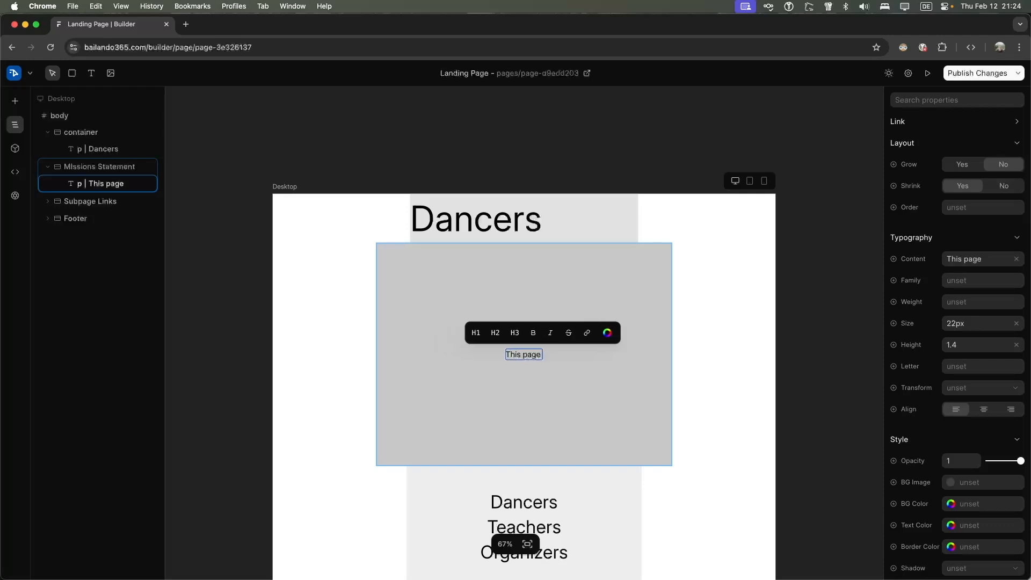
{"action": "type", "text": " is designa"}
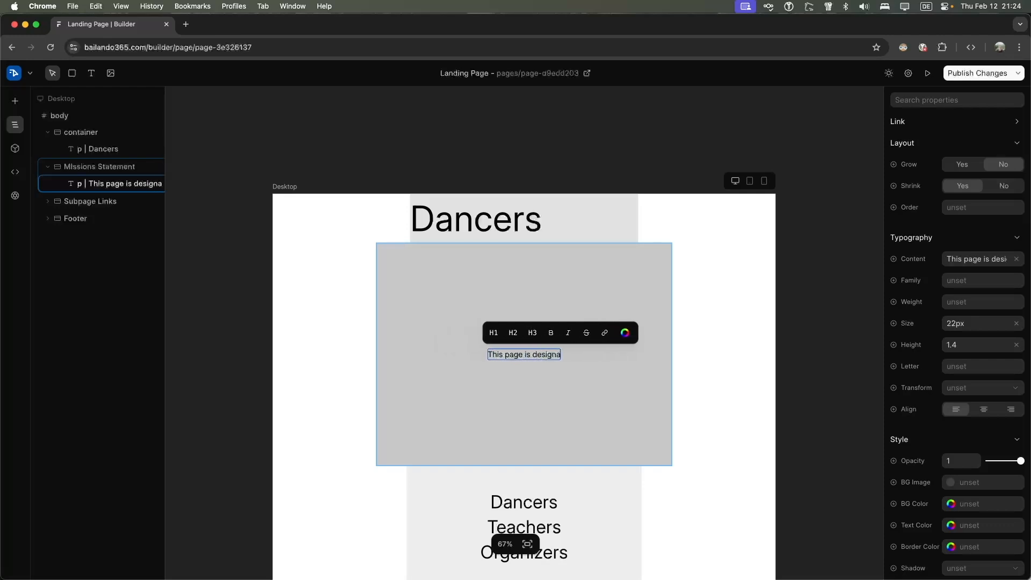
{"action": "type", "text": "ted to"}
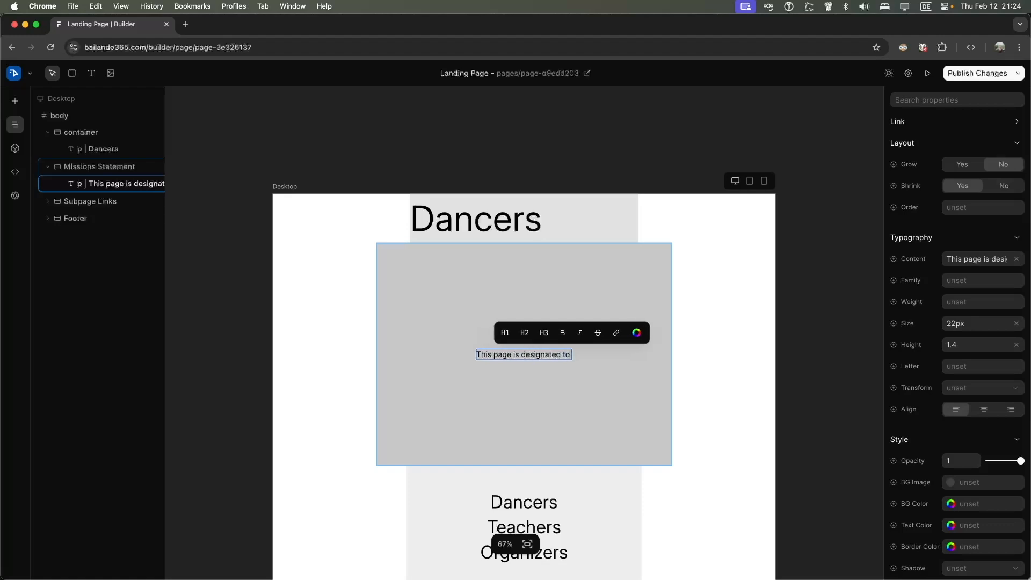
{"action": "type", "text": " the"}
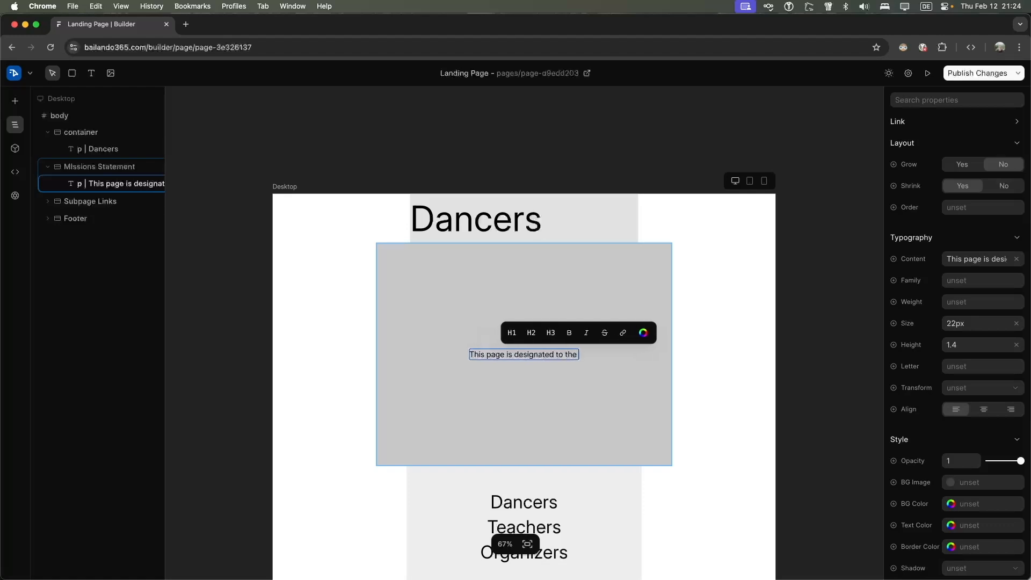
{"action": "type", "text": " dancing community."}
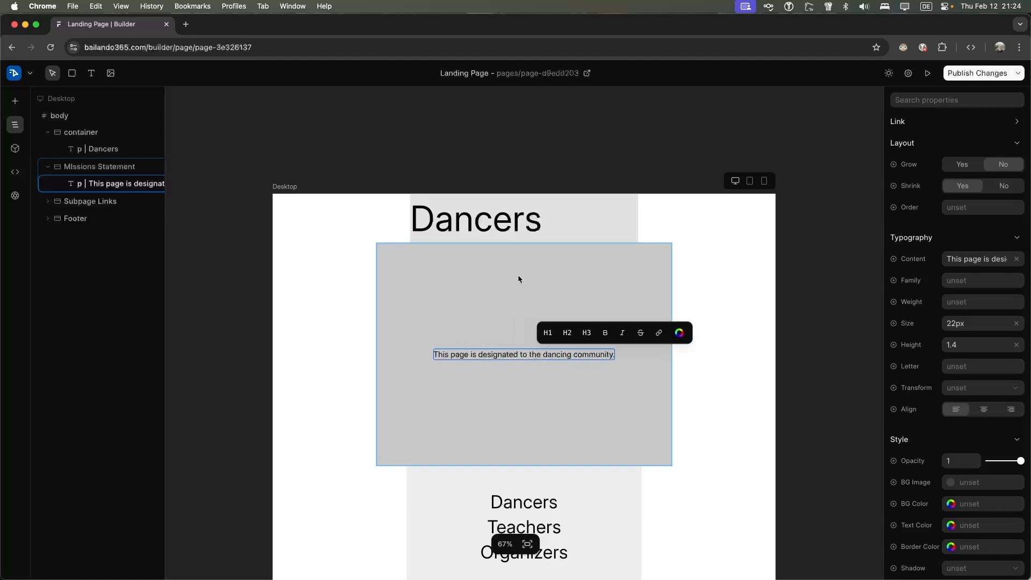
{"action": "scroll", "coordinate": [516, 268], "scroll_direction": "down", "scroll_amount": 5}
{"action": "left_click", "coordinate": [535, 328]}
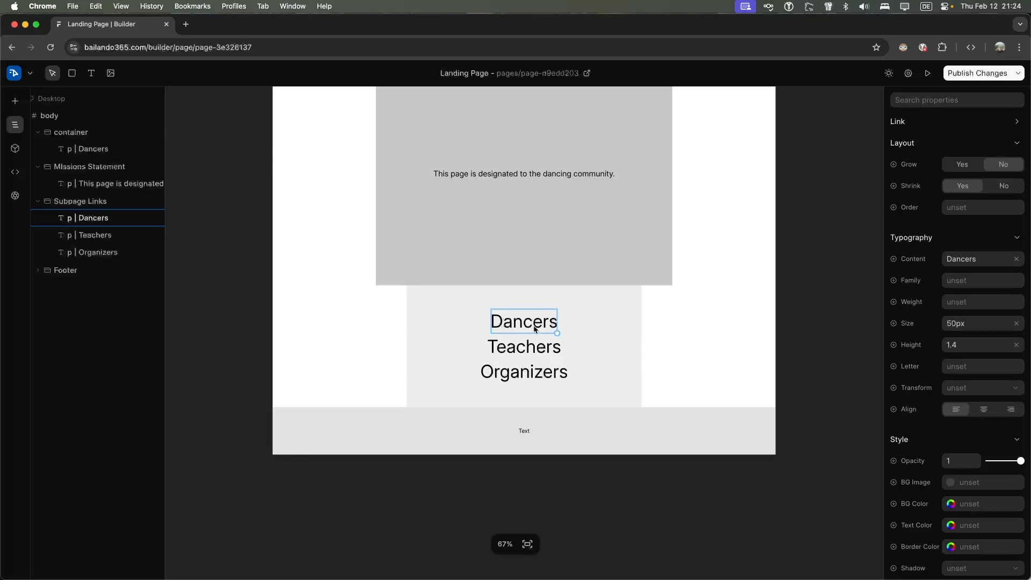
Retype the first subpage link from 'Dancers' to 'Mission'
{"action": "key", "text": "BackSpace"}
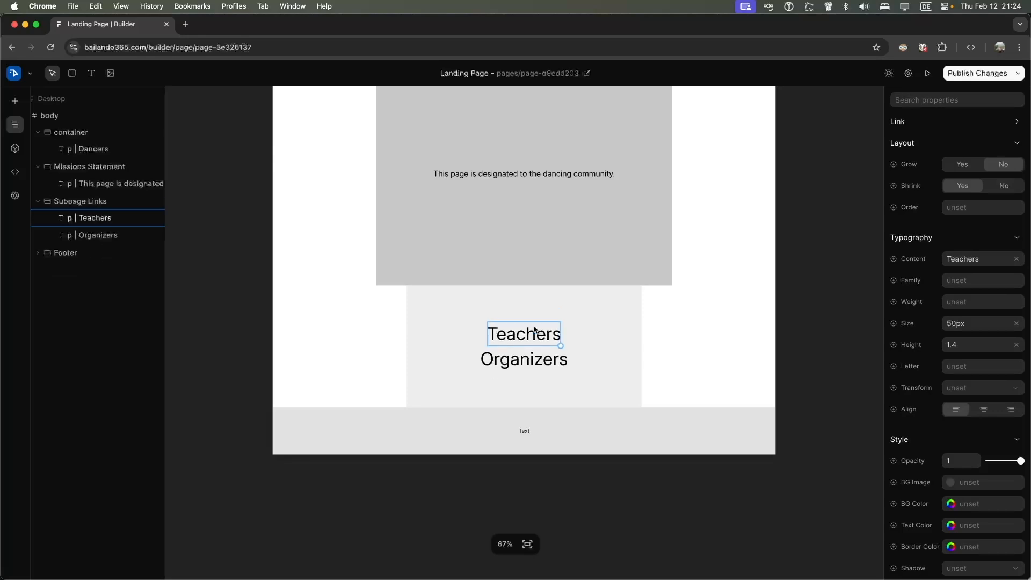
{"action": "key", "text": "super+z"}
{"action": "double_click", "coordinate": [533, 321]}
{"action": "key", "text": "super+a"}
{"action": "key", "text": "BackSpace"}
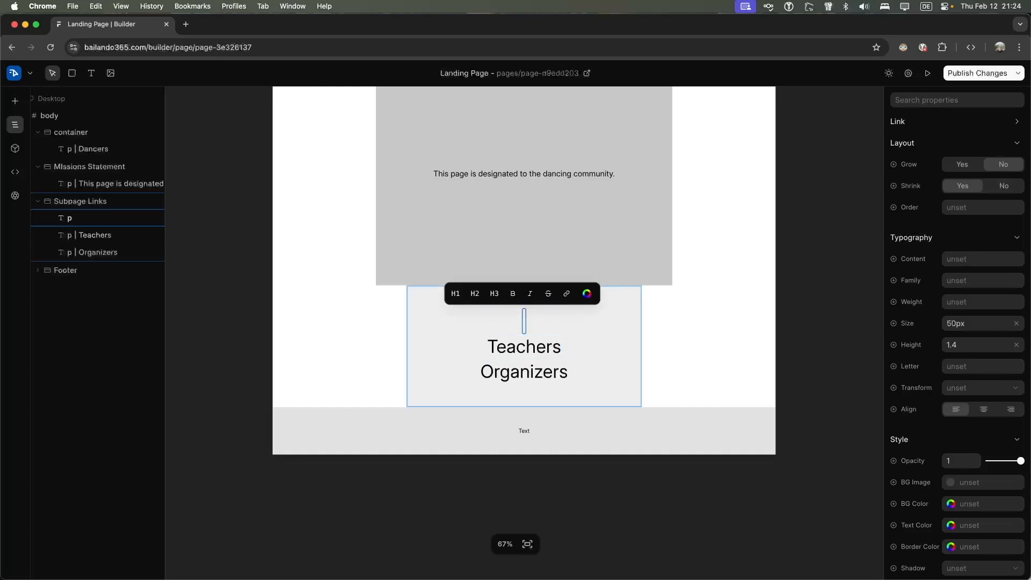
{"action": "type", "text": "Mission"}
{"action": "left_click", "coordinate": [524, 348]}
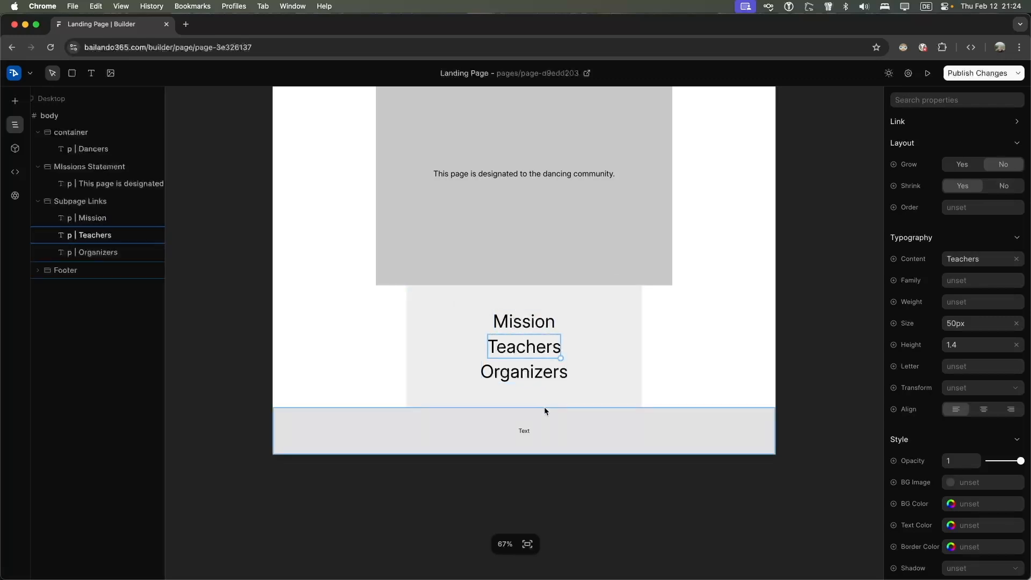
Make the footer placeholder text read 'Footer Section'
{"action": "double_click", "coordinate": [524, 431]}
{"action": "type", "text": "Fo"}
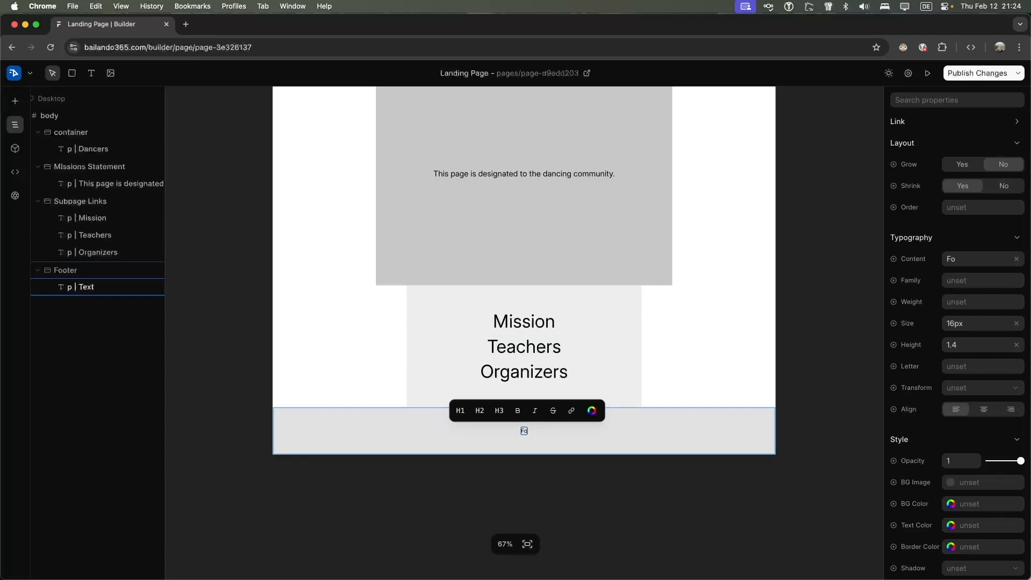
{"action": "type", "text": "oter"}
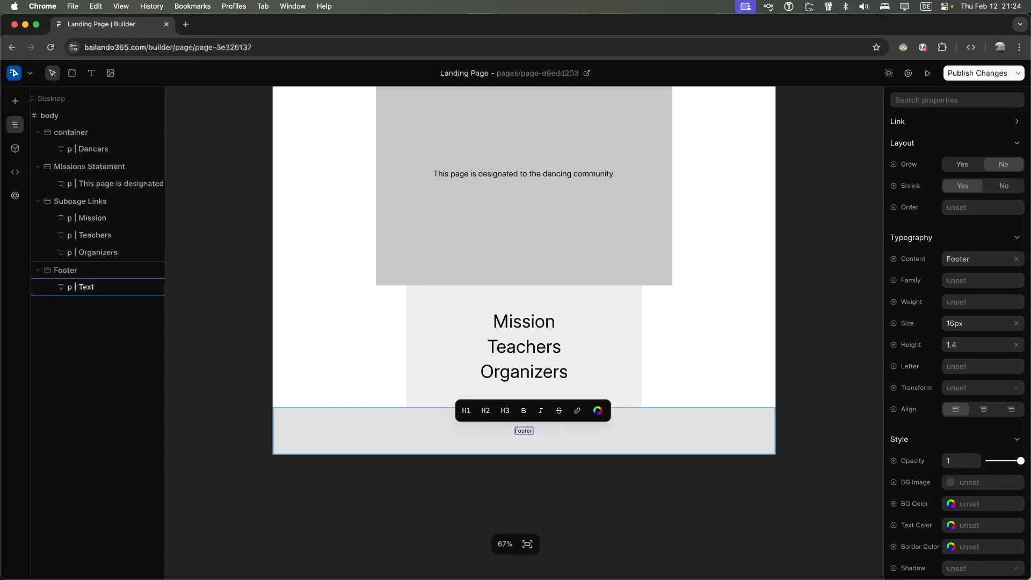
{"action": "type", "text": " Section"}
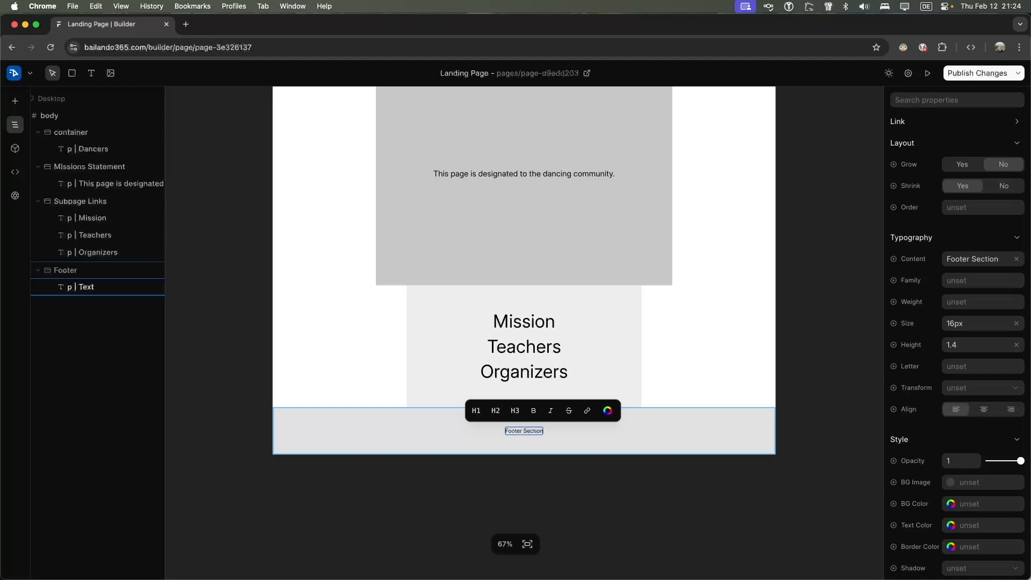
{"action": "scroll", "coordinate": [609, 339], "scroll_direction": "up", "scroll_amount": 4}
{"action": "scroll", "coordinate": [608, 338], "scroll_direction": "up", "scroll_amount": 2}
{"action": "scroll", "coordinate": [534, 311], "scroll_direction": "down", "scroll_amount": 4}
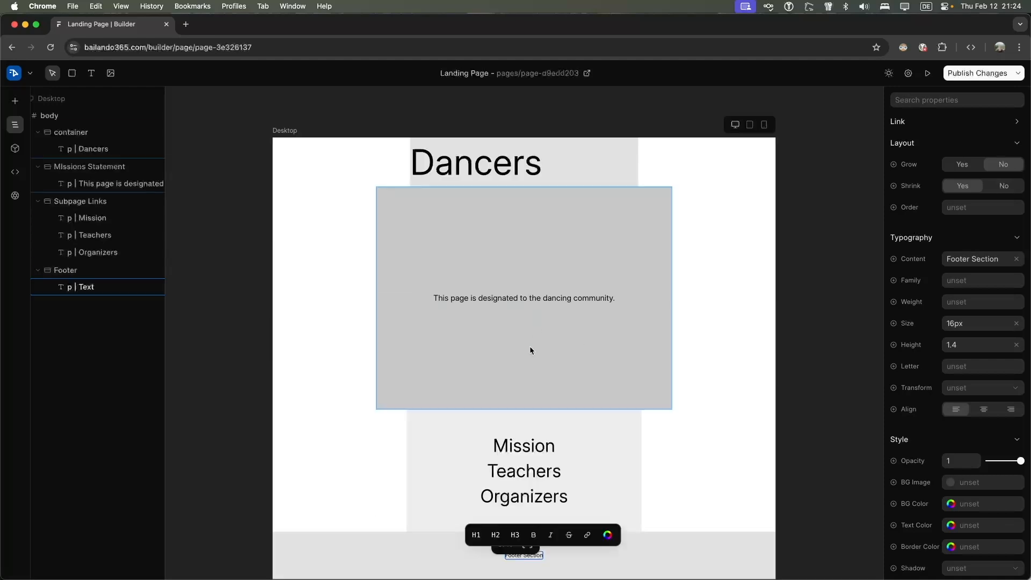
{"action": "left_click", "coordinate": [514, 444]}
{"action": "right_click", "coordinate": [519, 442]}
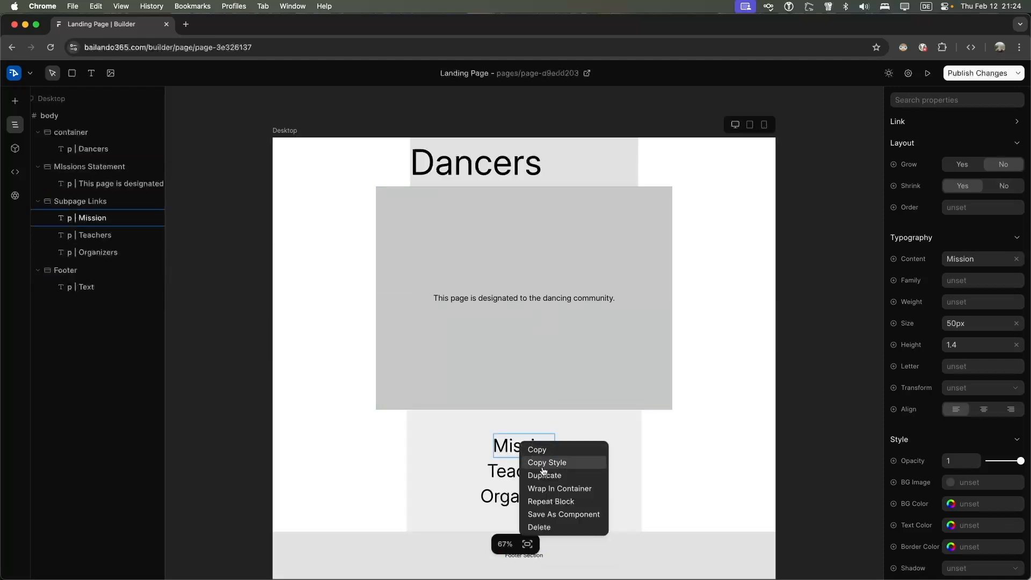
{"action": "double_click", "coordinate": [509, 451]}
{"action": "left_click", "coordinate": [555, 420]}
{"action": "type", "text": "https://"}
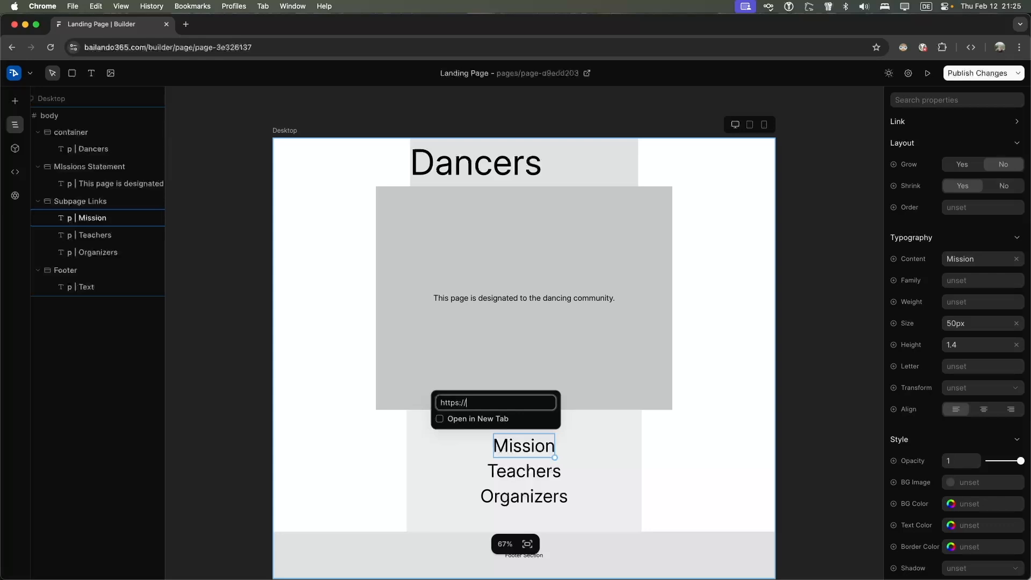
{"action": "type", "text": "c"}
{"action": "key", "text": "BackSpace"}
{"action": "type", "text": "bailando365.com/mission"}
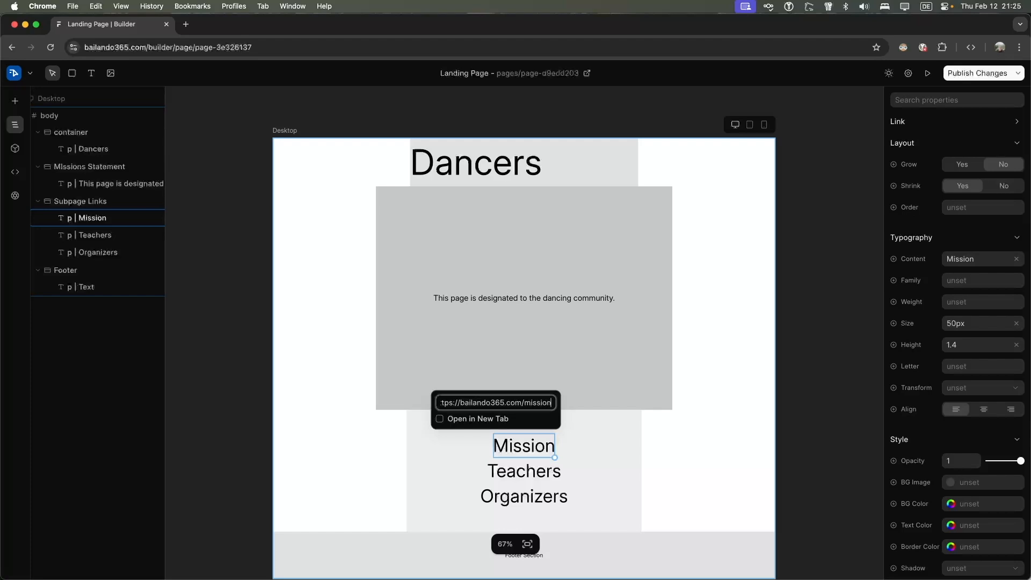
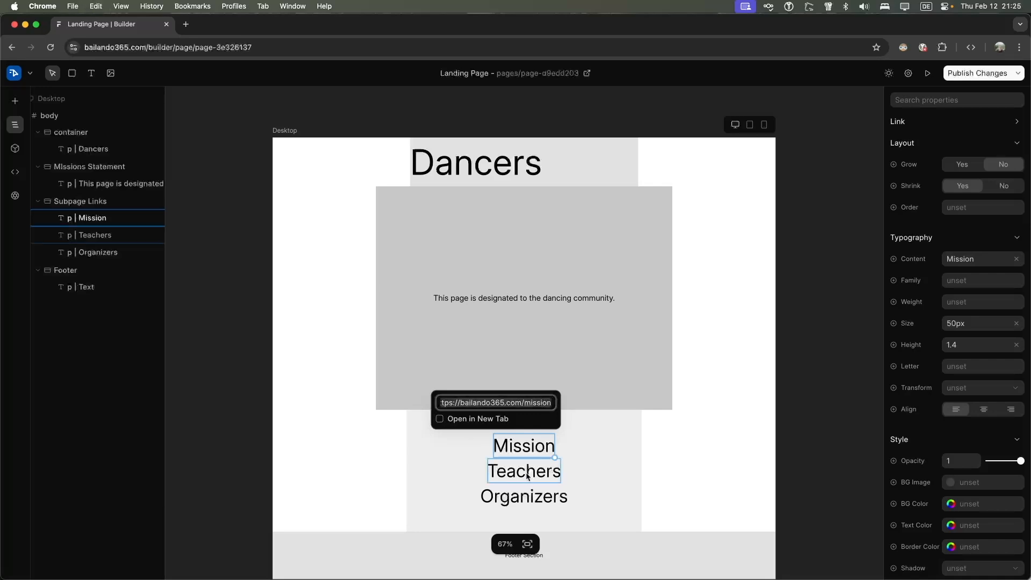
{"action": "left_click", "coordinate": [526, 476]}
{"action": "right_click", "coordinate": [527, 475]}
{"action": "left_click", "coordinate": [526, 475]}
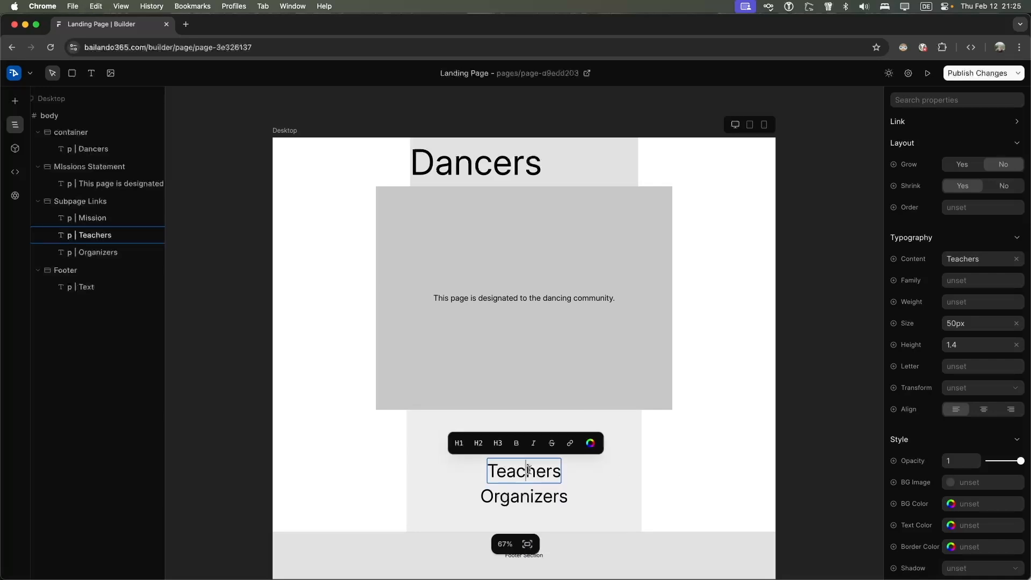
{"action": "left_click", "coordinate": [552, 439]}
{"action": "type", "text": "https://bailando365.com/mission"}
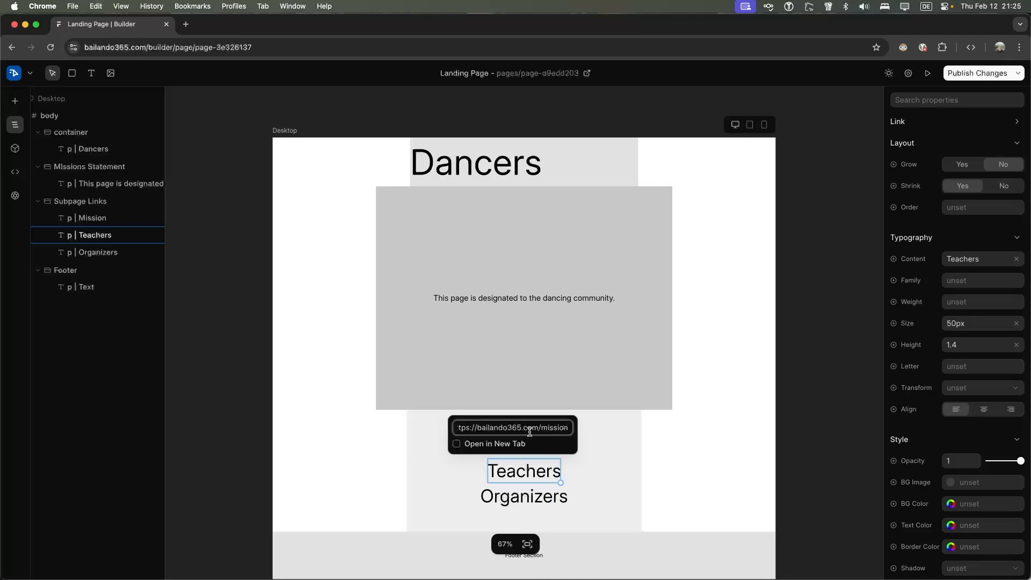
{"action": "key", "text": "BackSpace"}
{"action": "key", "text": "BackSpace"}
{"action": "key", "text": "BackSpace"}
{"action": "key", "text": "BackSpace"}
{"action": "key", "text": "BackSpace"}
{"action": "key", "text": "BackSpace"}
{"action": "key", "text": "BackSpace"}
{"action": "type", "text": "teachers"}
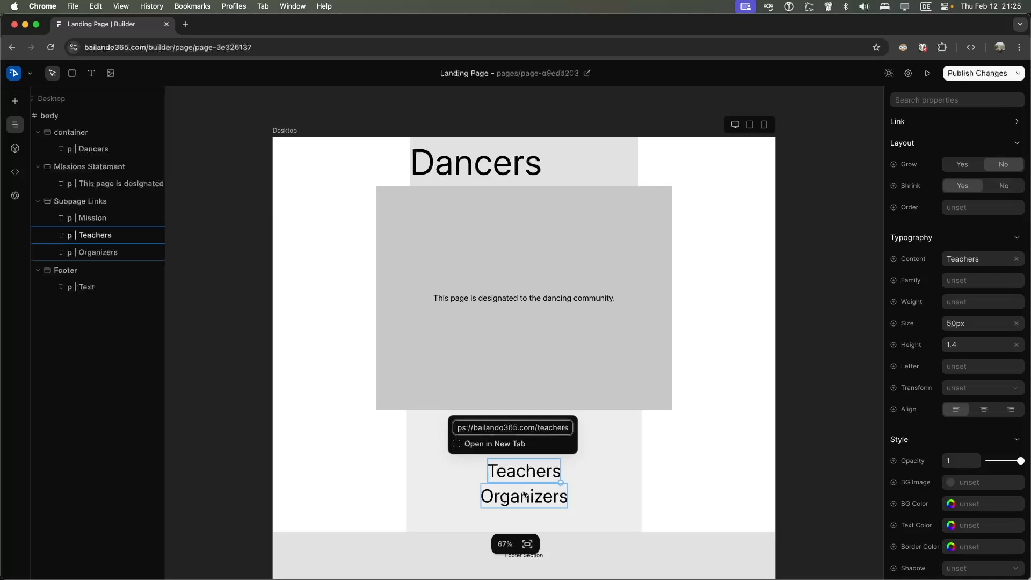
{"action": "key", "text": "Return"}
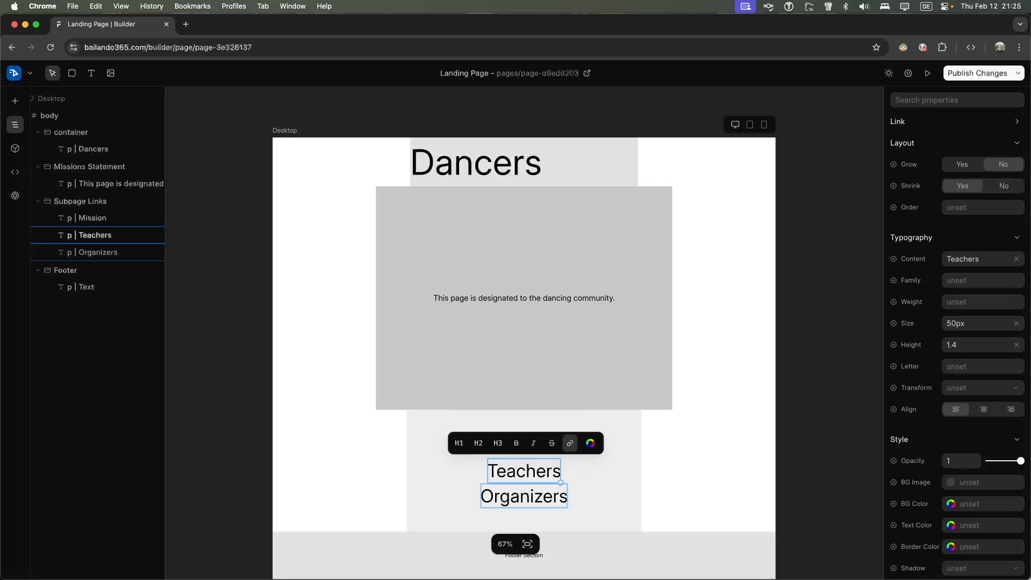
{"action": "left_click", "coordinate": [551, 492]}
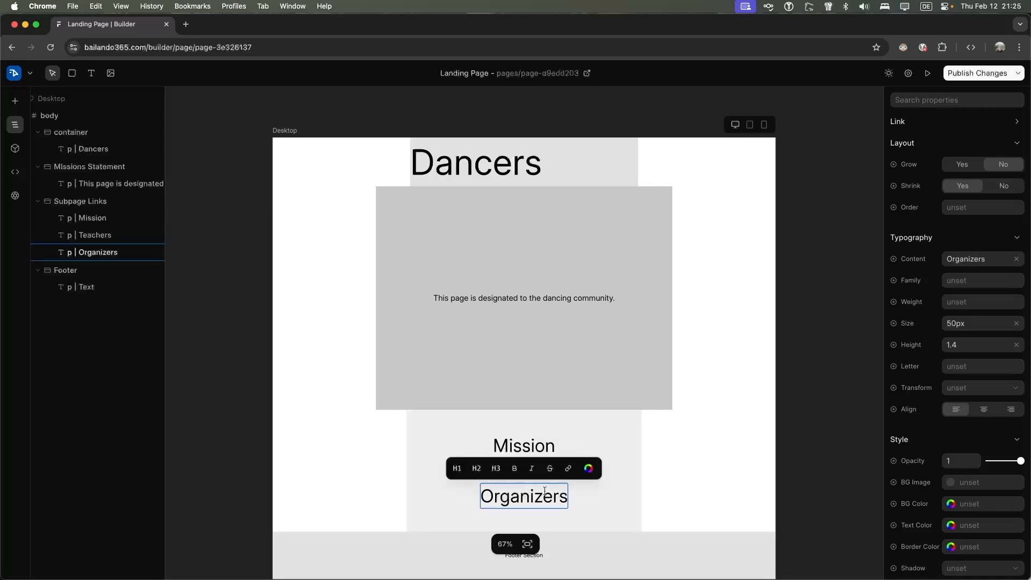
{"action": "left_click", "coordinate": [567, 469]}
{"action": "type", "text": "https://bailando365.com/"}
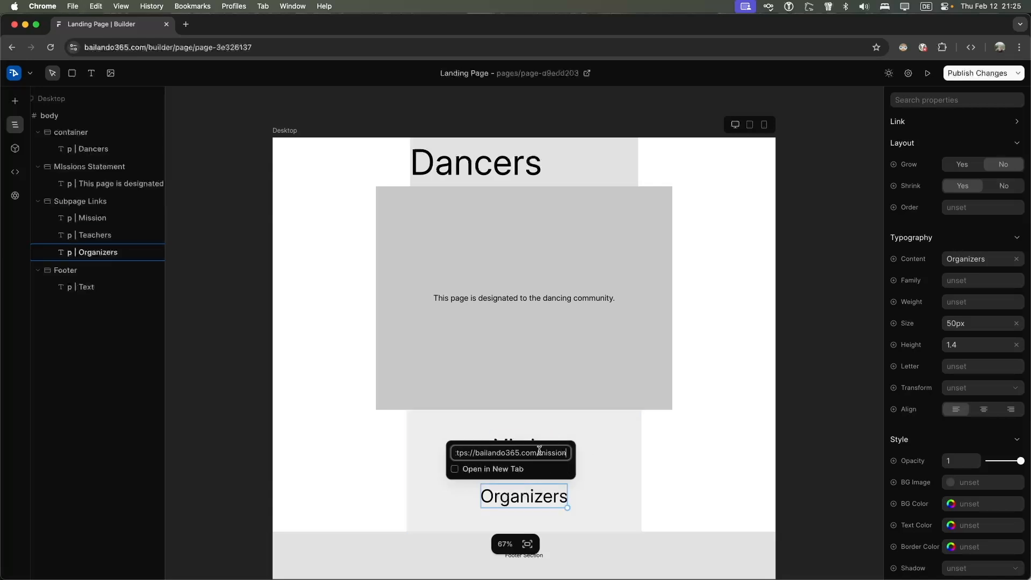
{"action": "type", "text": "organizers"}
{"action": "key", "text": "Return"}
{"action": "scroll", "coordinate": [585, 462], "scroll_direction": "down", "scroll_amount": 1}
{"action": "left_click", "coordinate": [524, 429]}
{"action": "left_click", "coordinate": [525, 455]}
{"action": "left_click", "coordinate": [522, 479]}
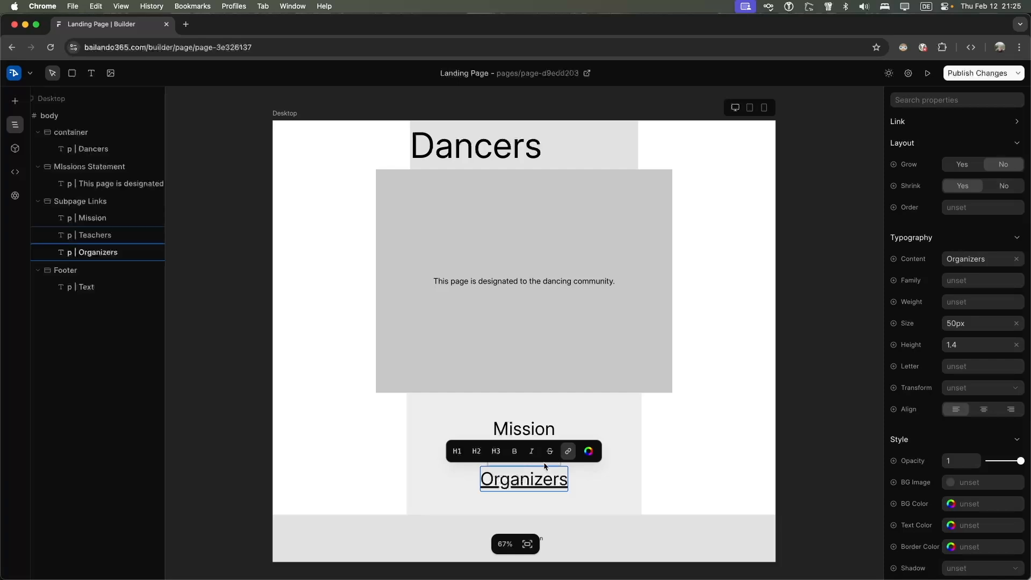
{"action": "left_click", "coordinate": [537, 428]}
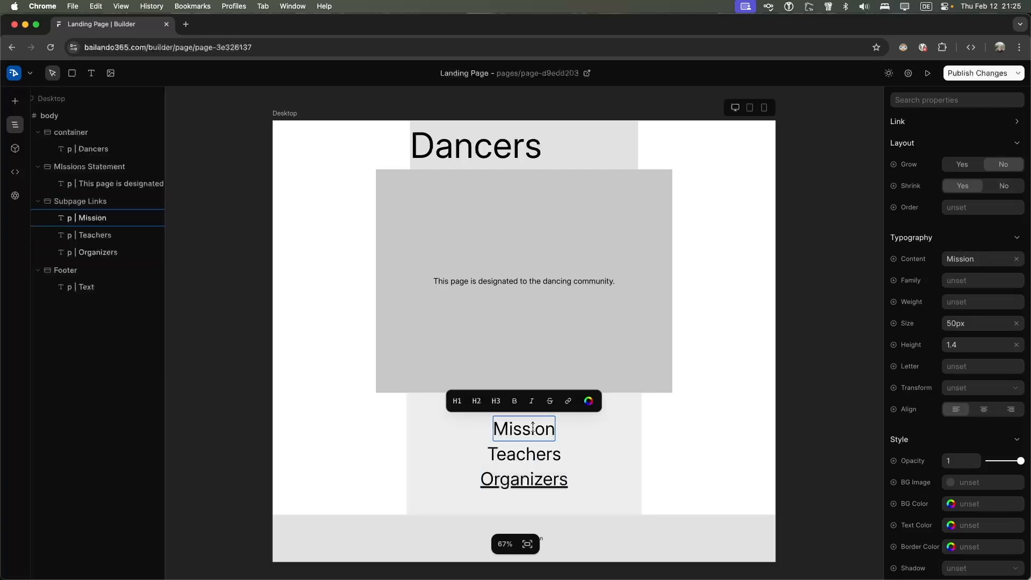
{"action": "left_click", "coordinate": [570, 401]}
{"action": "type", "text": "https://bailando365.com/mission"}
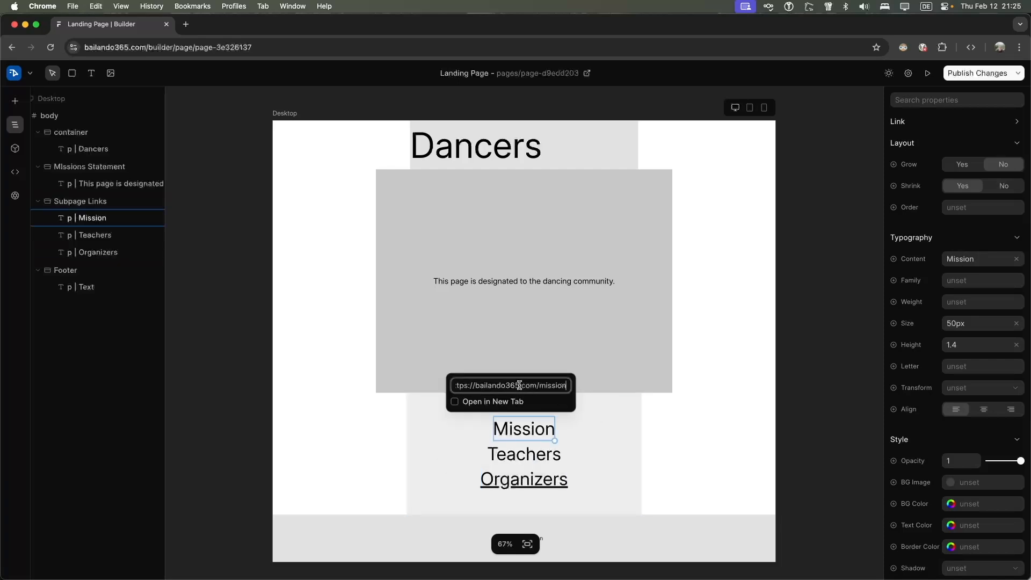
{"action": "key", "text": "Return"}
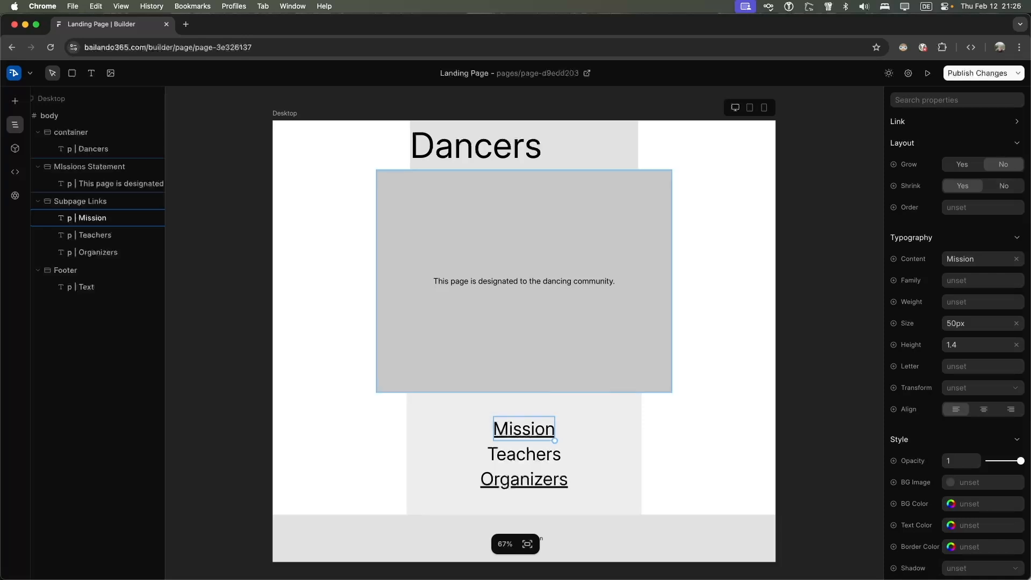
Re-link the Teachers text to the bailando365.com teachers address and close the text toolbar
{"action": "left_click", "coordinate": [529, 454]}
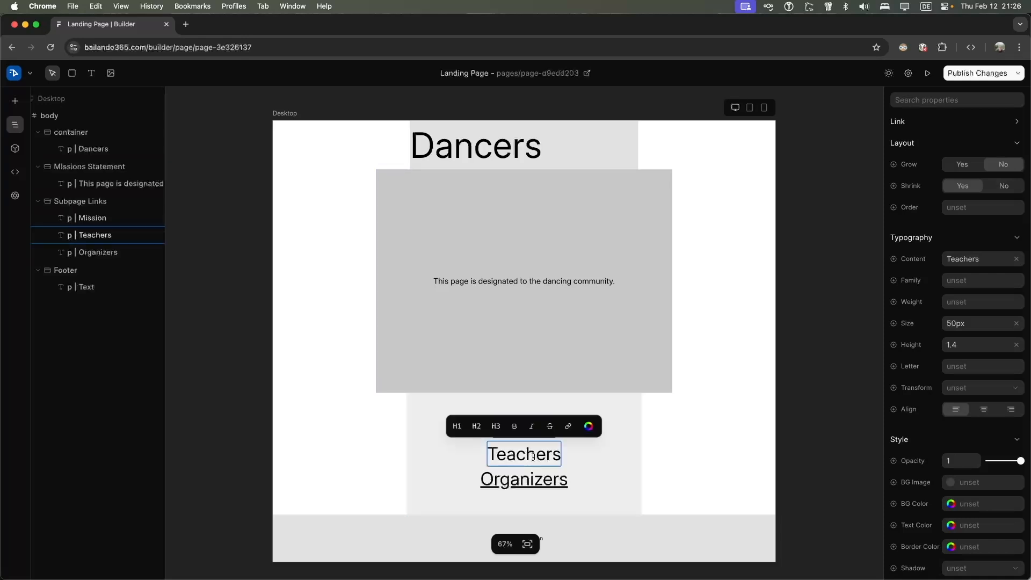
{"action": "left_click", "coordinate": [567, 426]}
{"action": "type", "text": "https://bailando365.com/"}
{"action": "type", "text": "teas"}
{"action": "type", "text": "hers"}
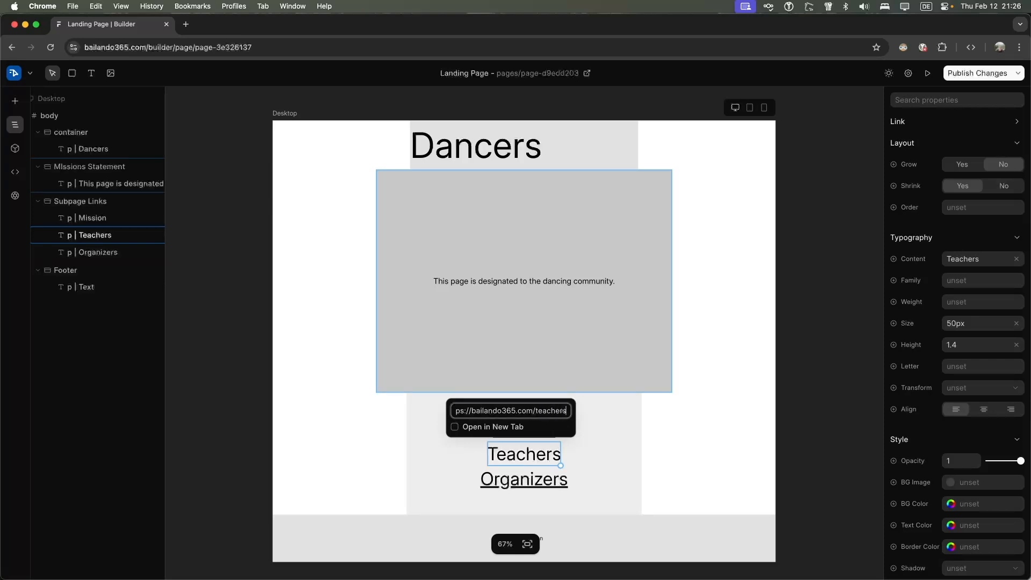
{"action": "key", "text": "Return"}
{"action": "key", "text": "Escape"}
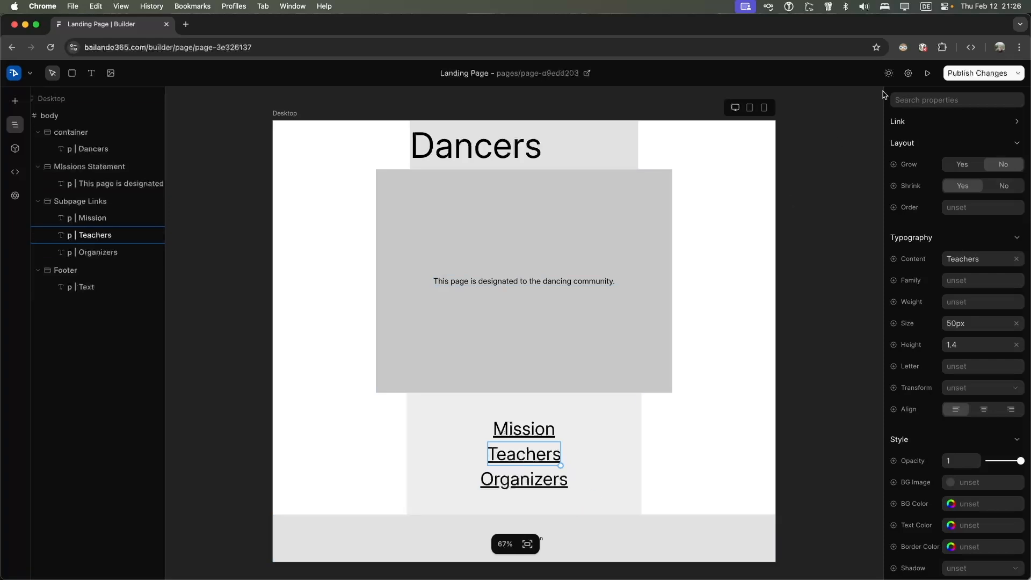
Publish the page changes and check the live page address
{"action": "left_click", "coordinate": [963, 76]}
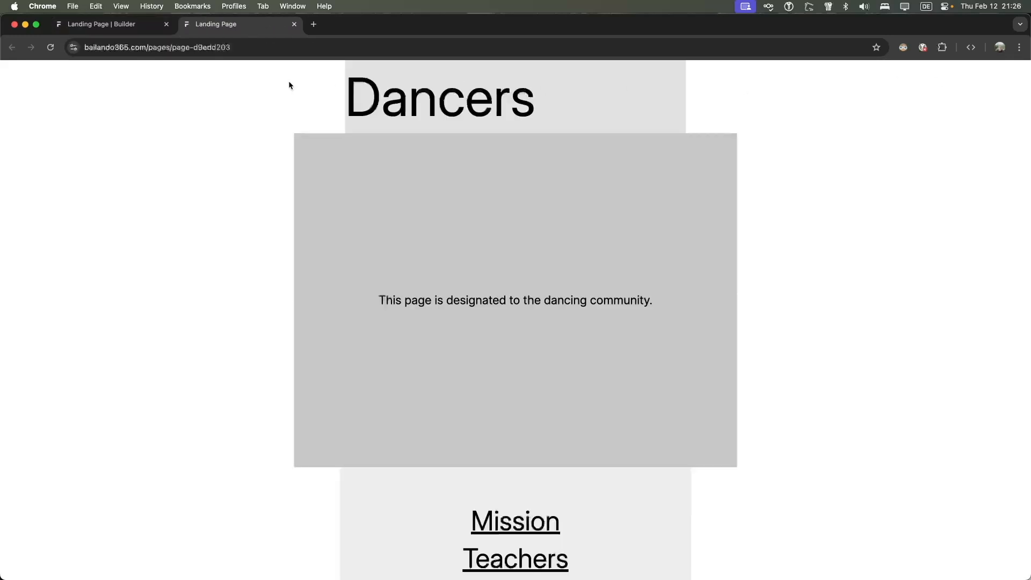
{"action": "left_click", "coordinate": [175, 47]}
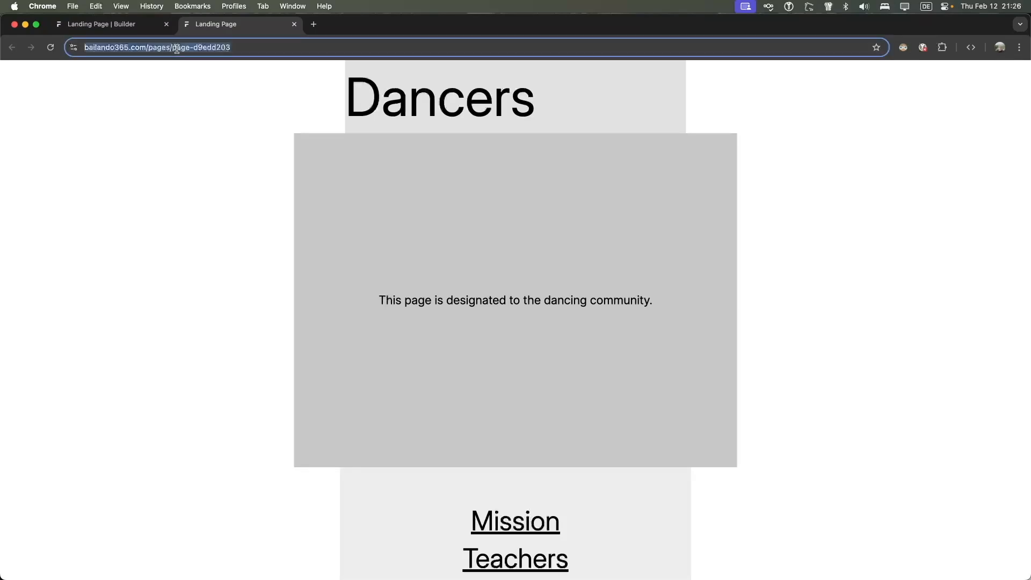
{"action": "left_click", "coordinate": [148, 24]}
Retitle the page Dancers with route dancers, publish it, and check and close the live page
{"action": "left_click", "coordinate": [496, 76]}
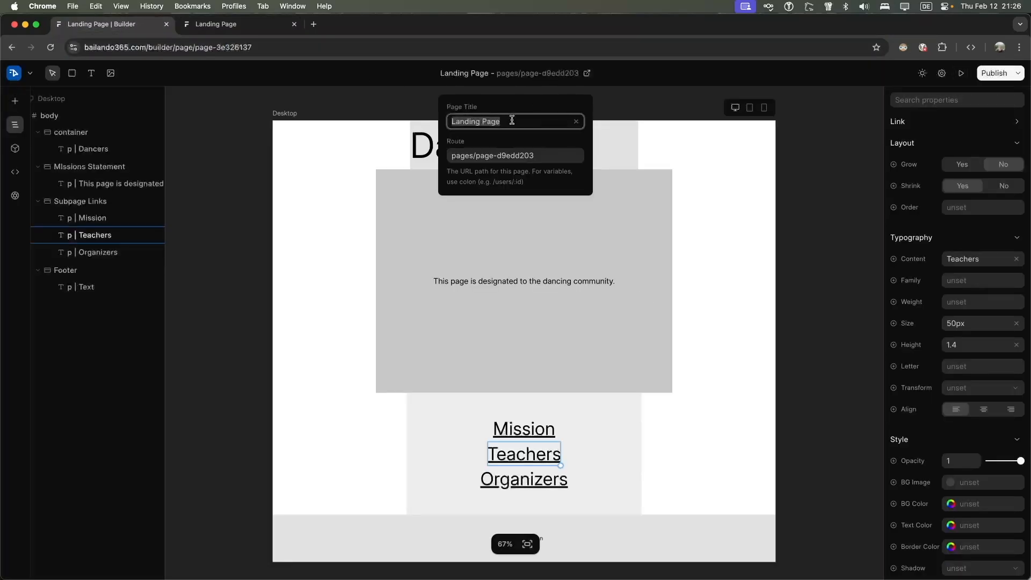
{"action": "type", "text": "Dancers"}
{"action": "key", "text": "Tab"}
{"action": "type", "text": "dancers"}
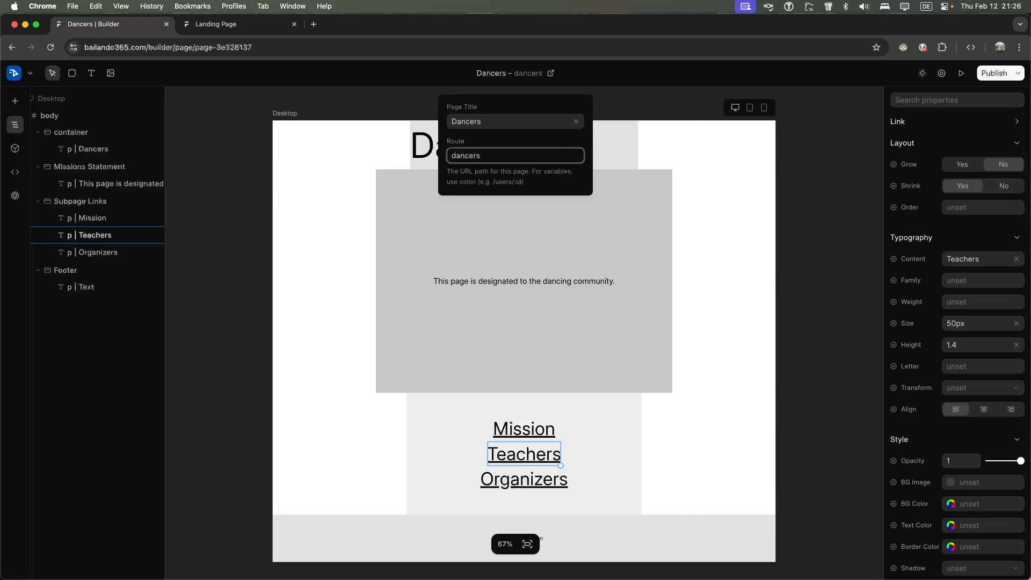
{"action": "left_click", "coordinate": [614, 137]}
{"action": "left_click", "coordinate": [676, 133]}
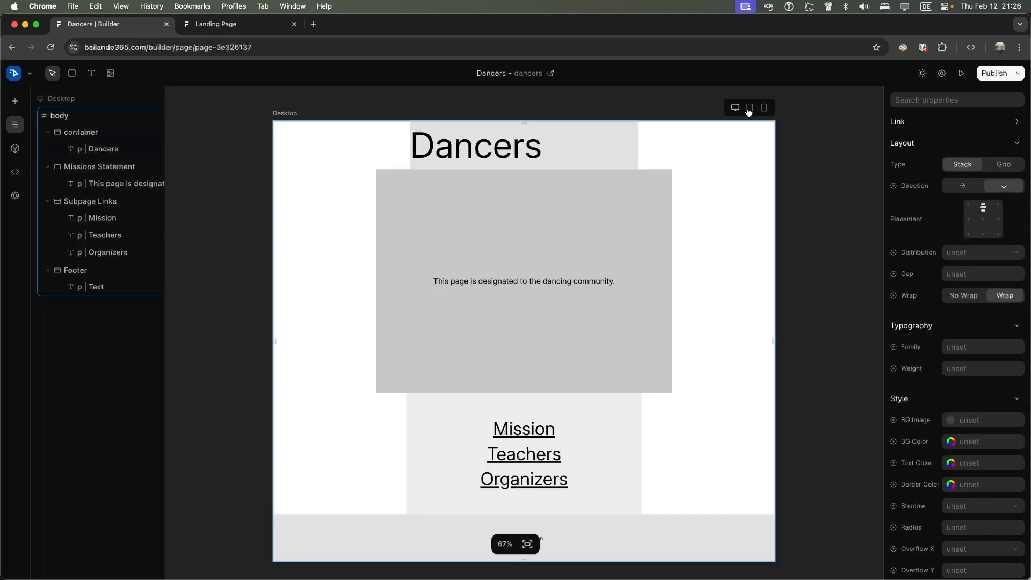
{"action": "left_click", "coordinate": [1004, 76]}
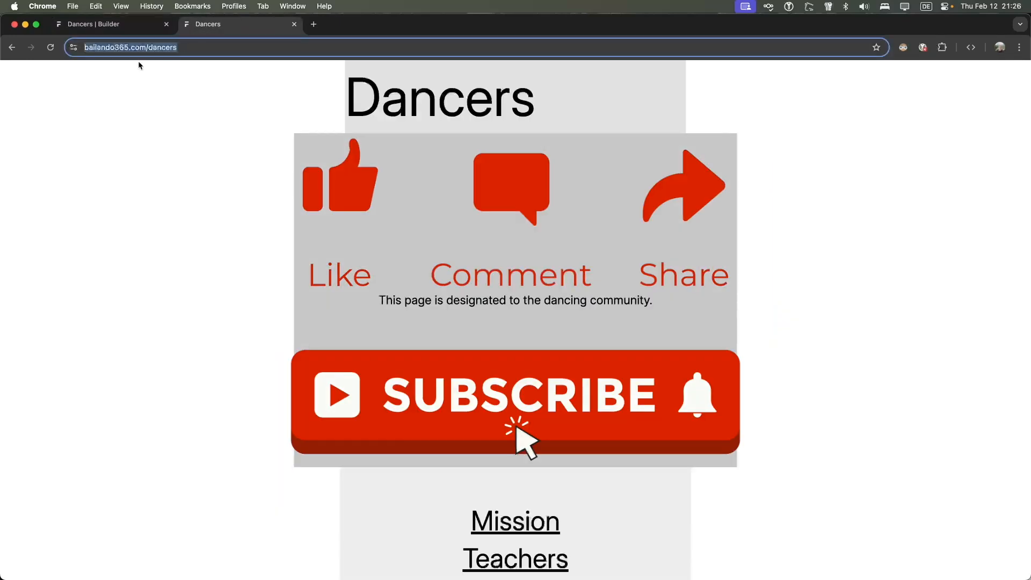
{"action": "left_click", "coordinate": [198, 47]}
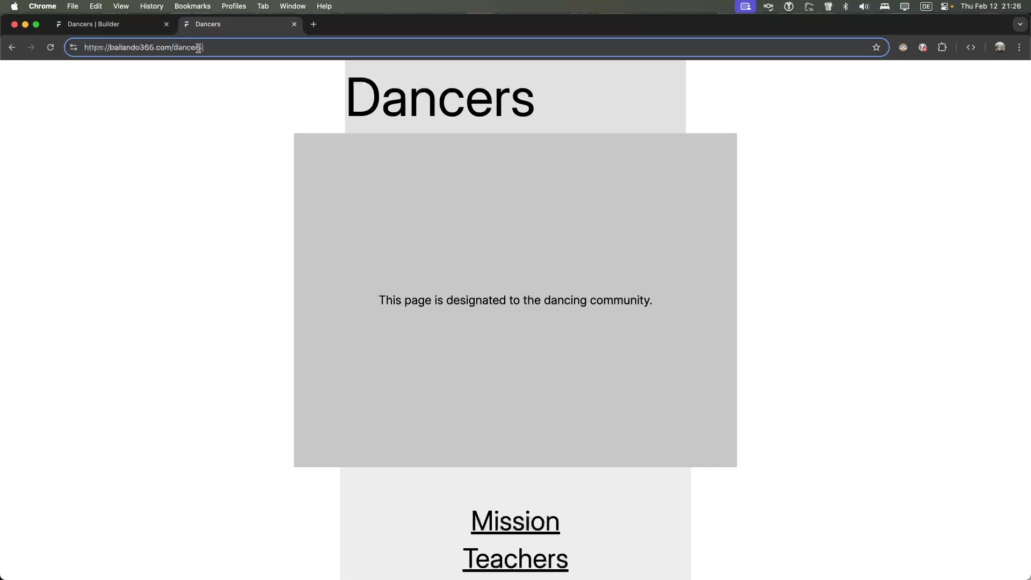
{"action": "left_click", "coordinate": [294, 25]}
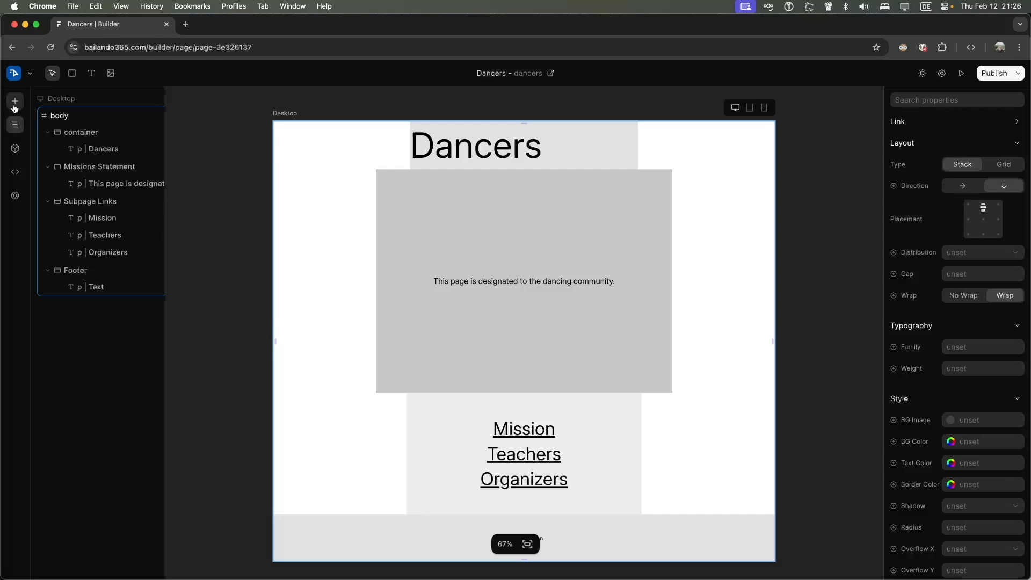
Open the Landing Page from the dashboard and retitle it Mission with route mission
{"action": "left_click", "coordinate": [28, 73]}
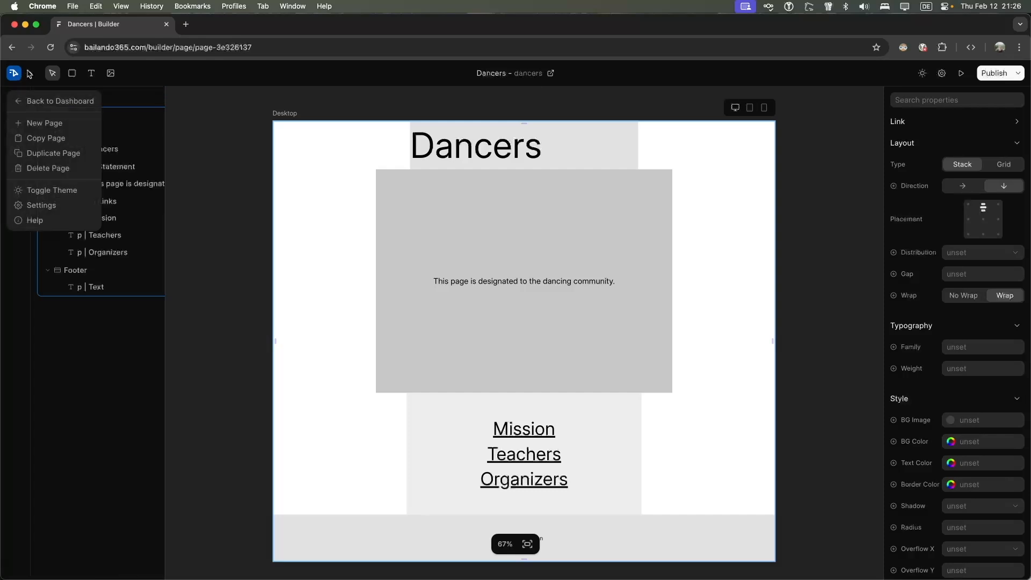
{"action": "left_click", "coordinate": [38, 102]}
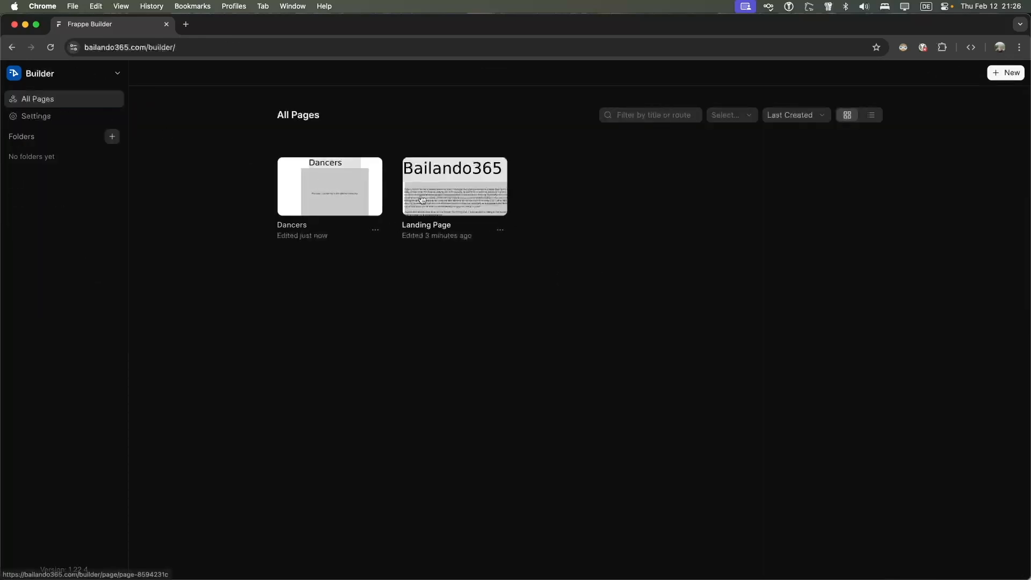
{"action": "left_click", "coordinate": [422, 198]}
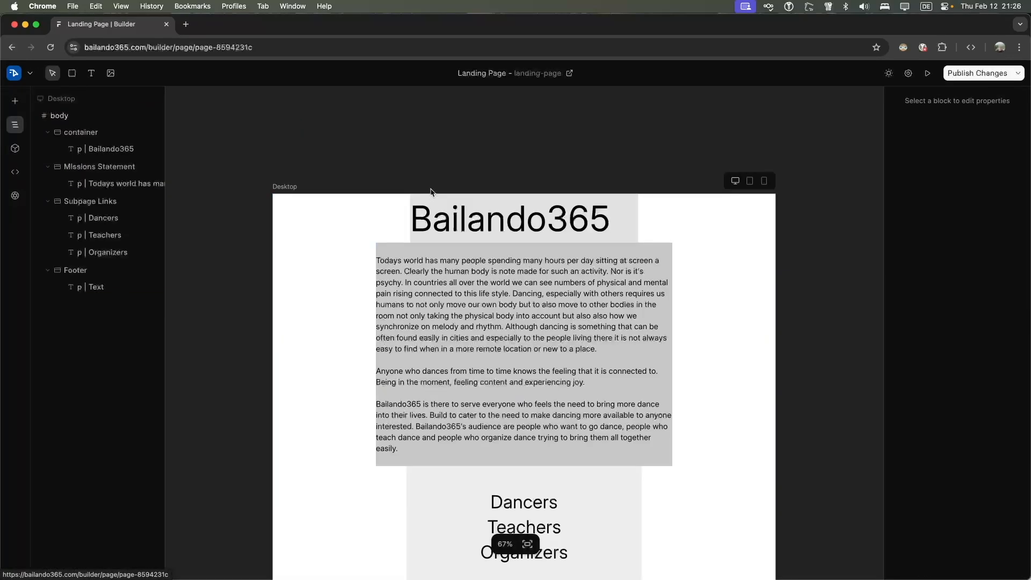
{"action": "left_click", "coordinate": [540, 80]}
{"action": "type", "text": "Mission"}
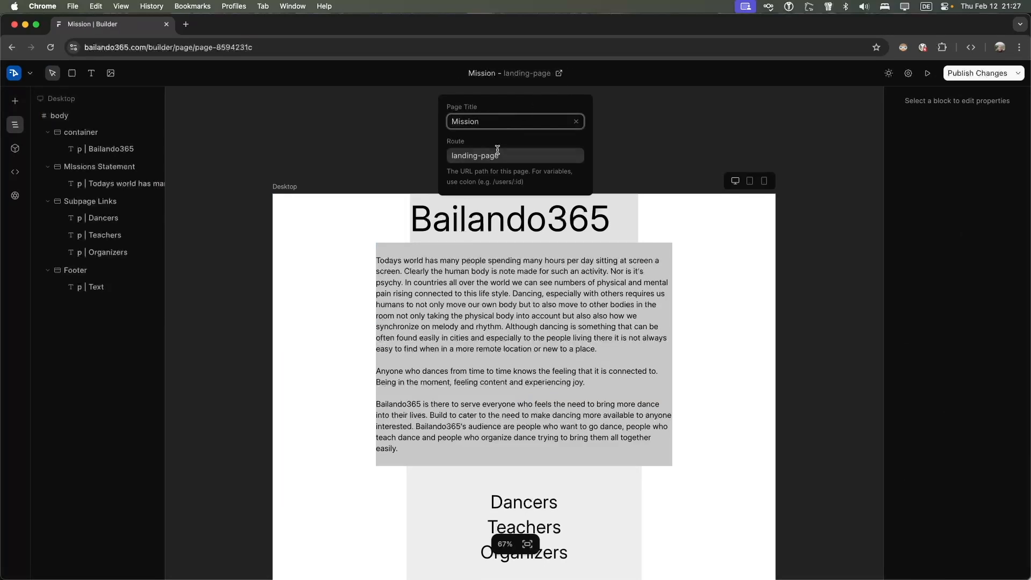
{"action": "key", "text": "Tab"}
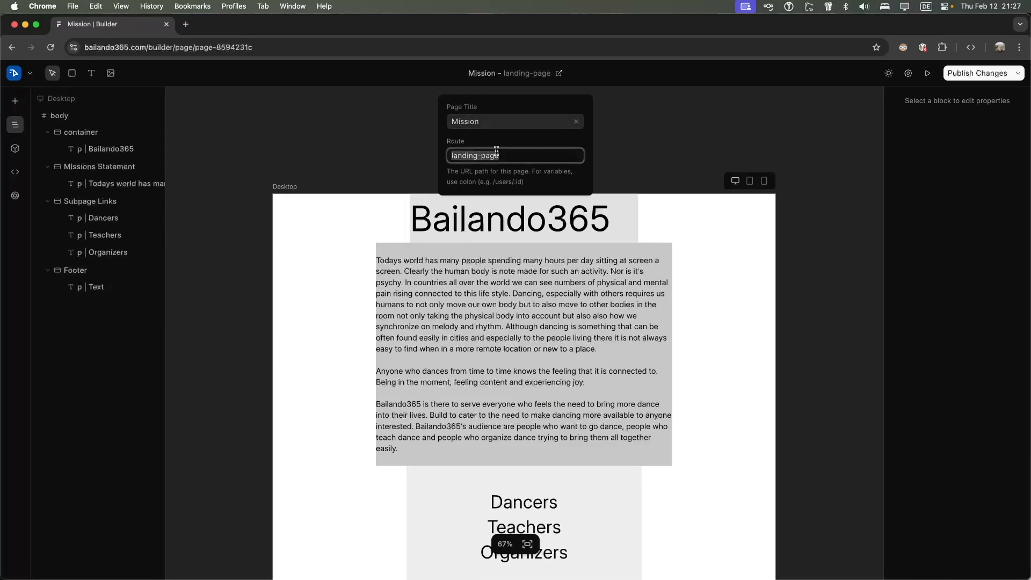
{"action": "type", "text": "mission"}
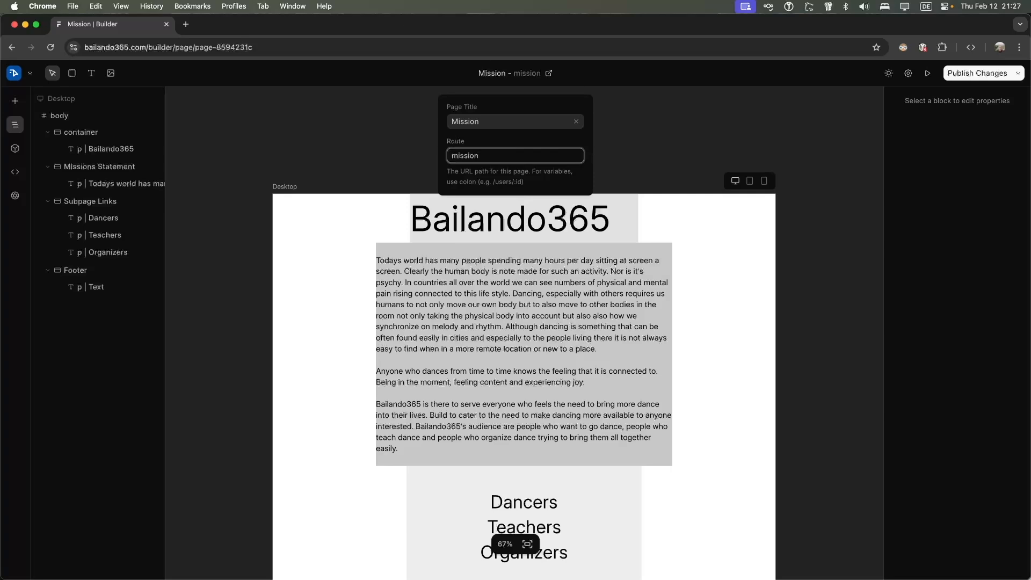
{"action": "key", "text": "Return"}
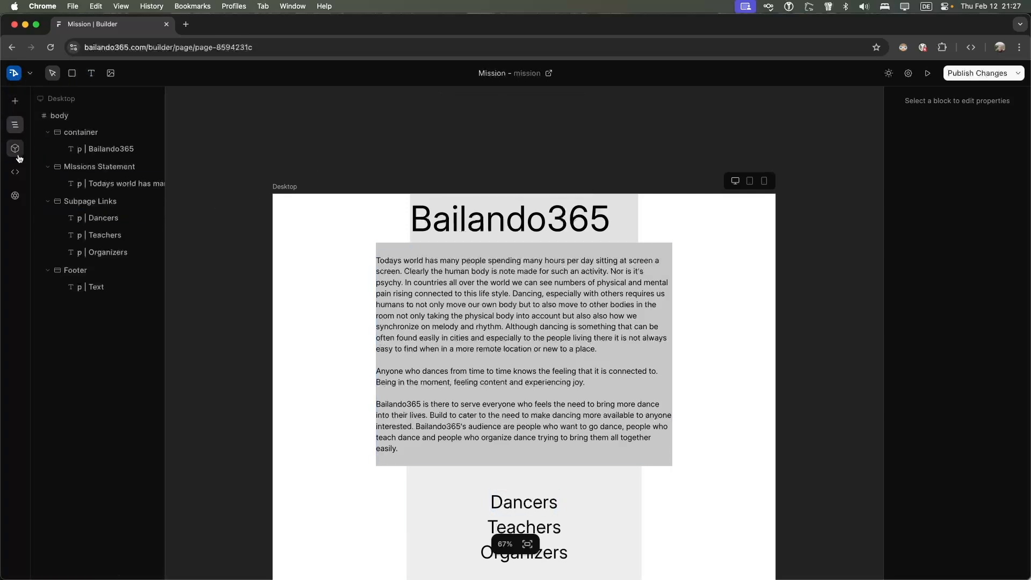
Glance at the design variables, then bring up the Mission page settings
{"action": "left_click", "coordinate": [15, 196]}
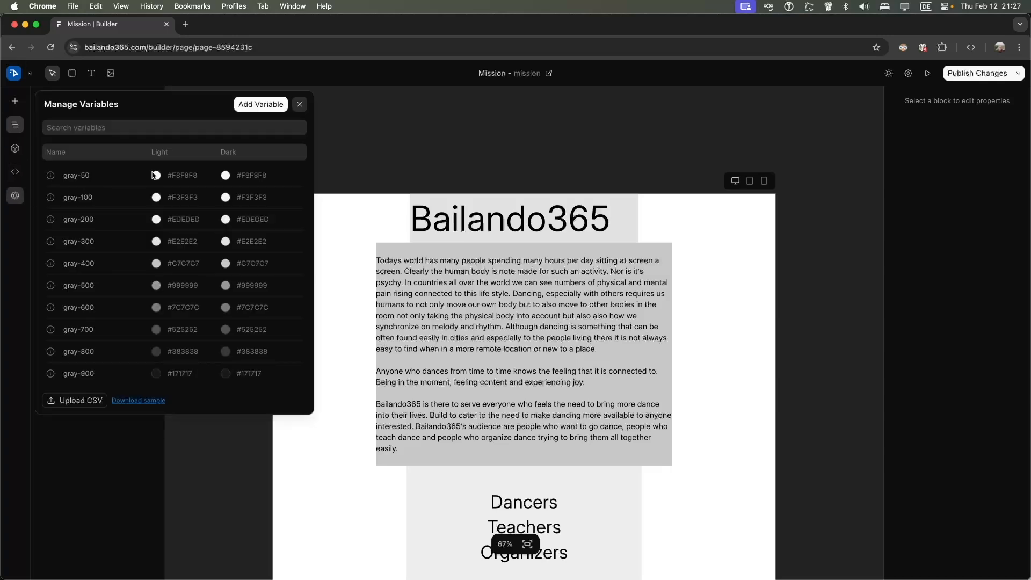
{"action": "left_click", "coordinate": [300, 105]}
{"action": "left_click", "coordinate": [30, 73]}
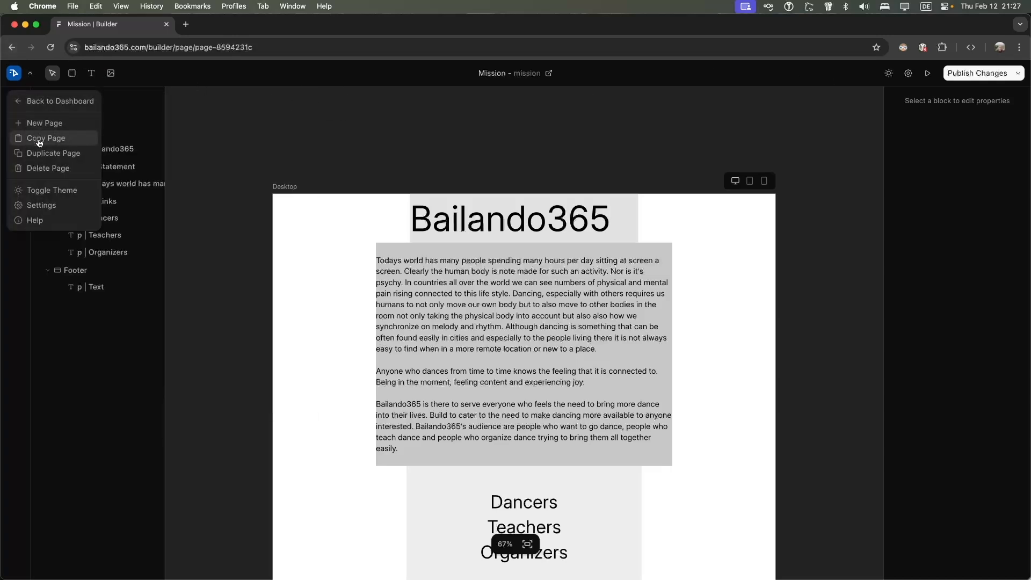
{"action": "left_click", "coordinate": [46, 205]}
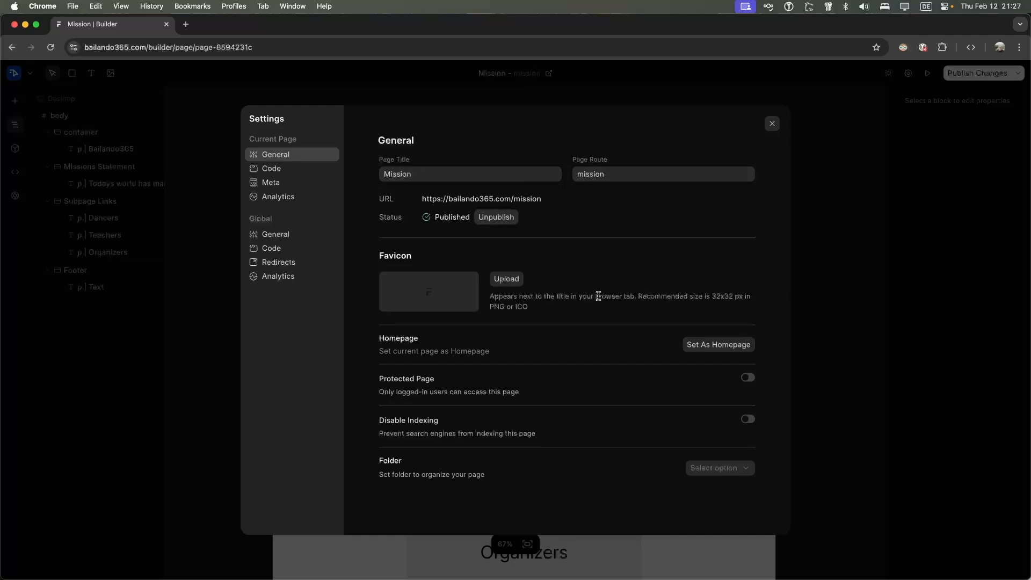
Set the Mission page as the site homepage, review general settings, and close Settings
{"action": "left_click", "coordinate": [720, 346]}
{"action": "left_click", "coordinate": [273, 235]}
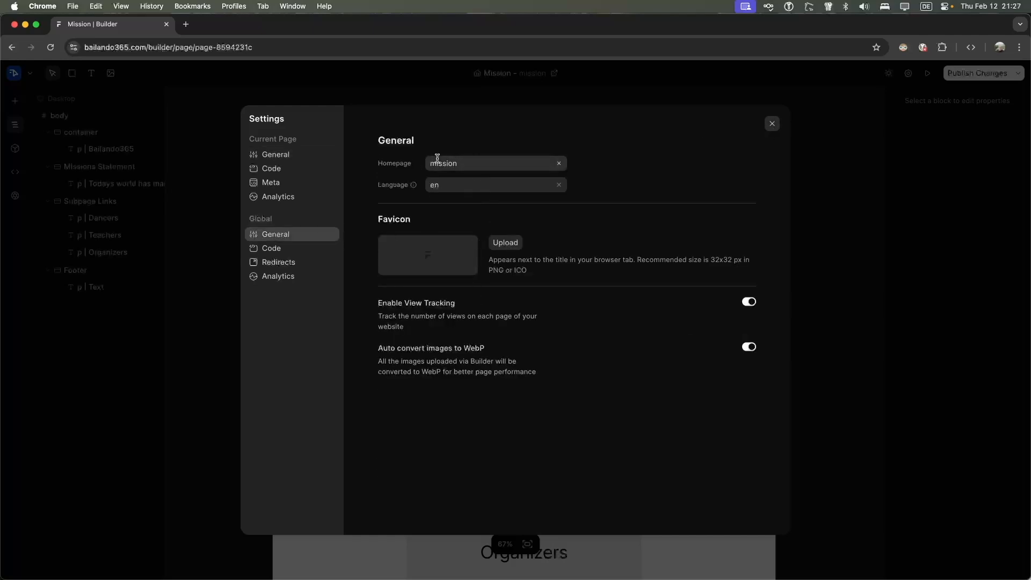
{"action": "left_click", "coordinate": [772, 126]}
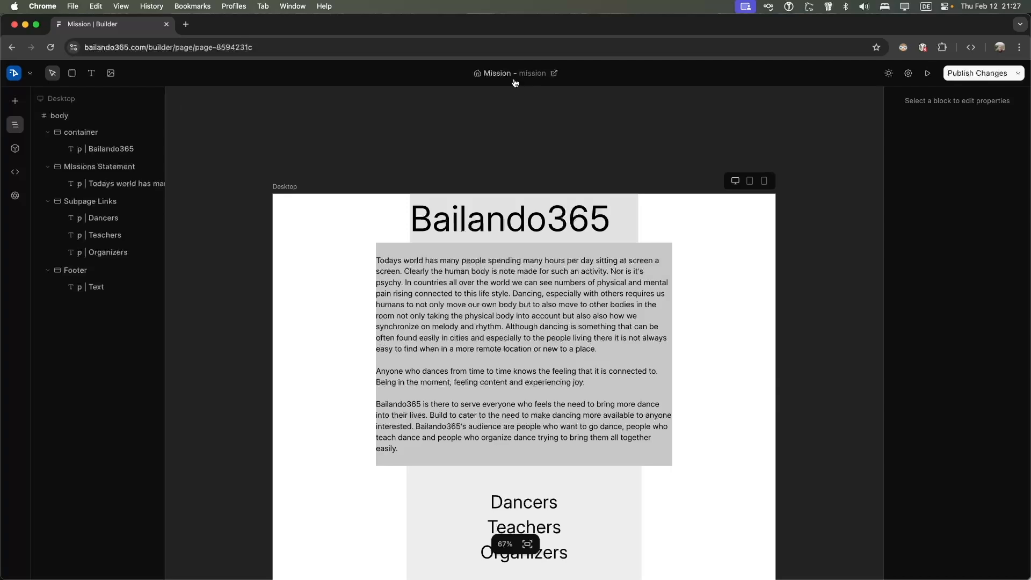
{"action": "scroll", "coordinate": [516, 381], "scroll_direction": "down", "scroll_amount": 5}
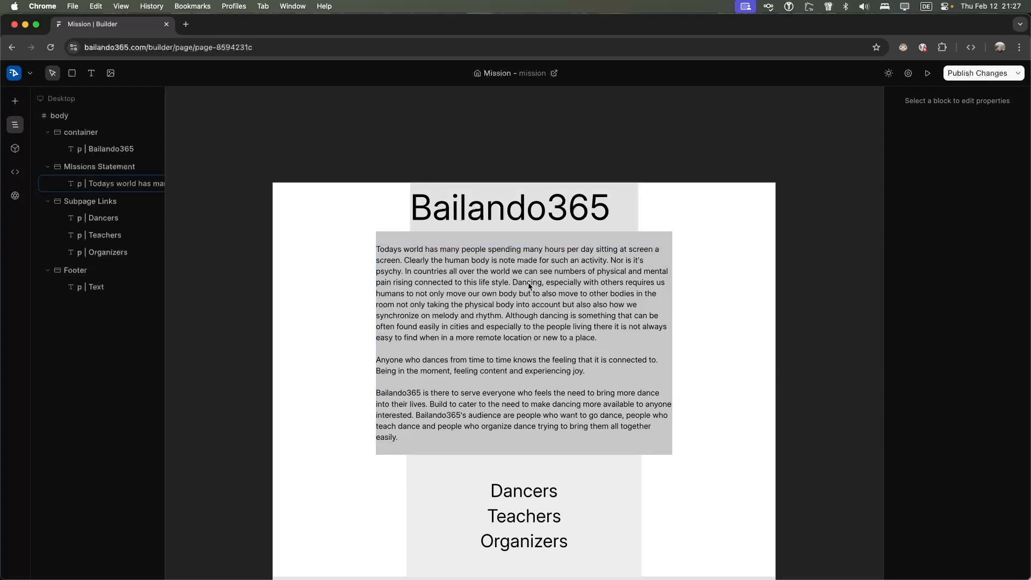
{"action": "left_click", "coordinate": [517, 385]}
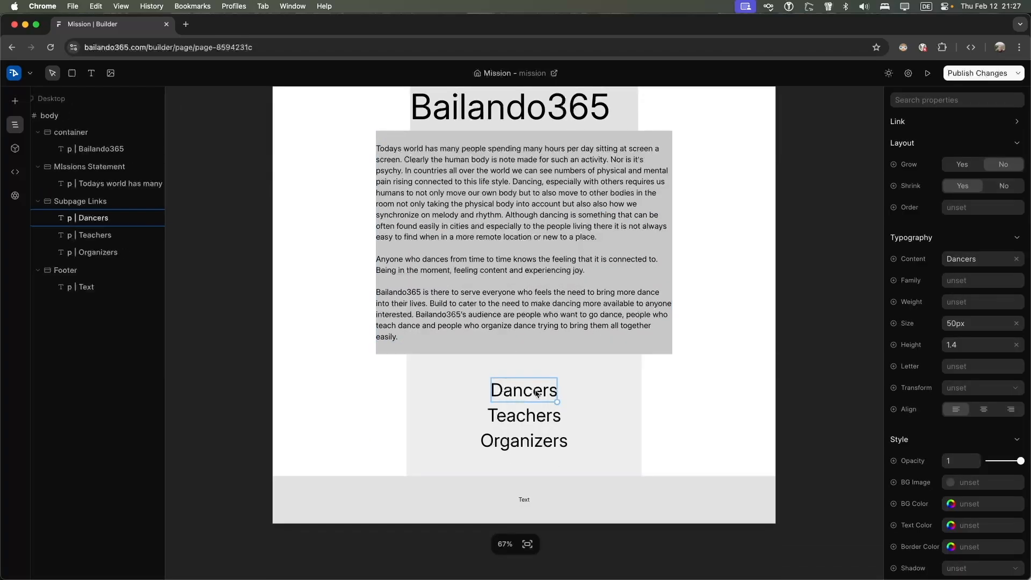
{"action": "left_click", "coordinate": [568, 362]}
{"action": "type", "text": "https://bailando365.com/mission"}
{"action": "key", "text": "BackSpace"}
{"action": "key", "text": "BackSpace"}
{"action": "key", "text": "BackSpace"}
{"action": "key", "text": "BackSpace"}
{"action": "key", "text": "BackSpace"}
{"action": "key", "text": "BackSpace"}
{"action": "key", "text": "BackSpace"}
{"action": "type", "text": "dancers"}
{"action": "key", "text": "Return"}
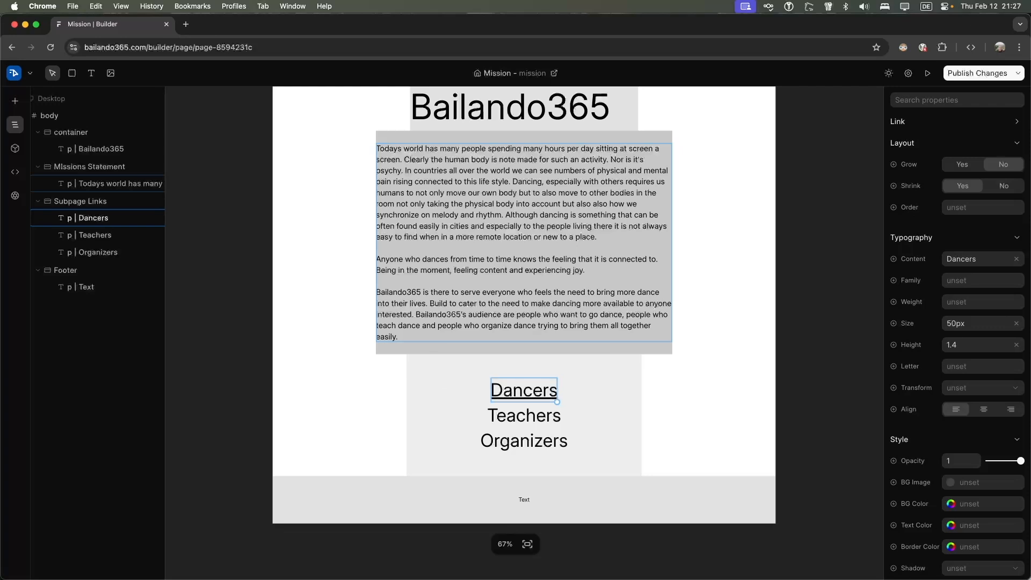
{"action": "left_click", "coordinate": [528, 415]}
{"action": "left_click", "coordinate": [529, 415]}
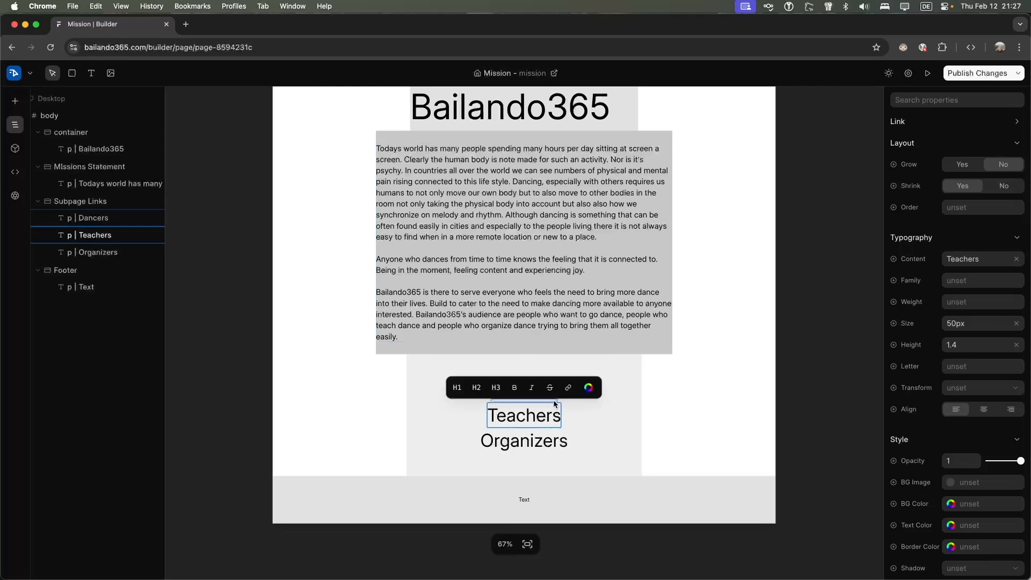
{"action": "left_click", "coordinate": [569, 388]}
{"action": "type", "text": "https://bailando365.com/dancers"}
{"action": "key", "text": "alt+BackSpace"}
{"action": "type", "text": "teachers"}
{"action": "key", "text": "Return"}
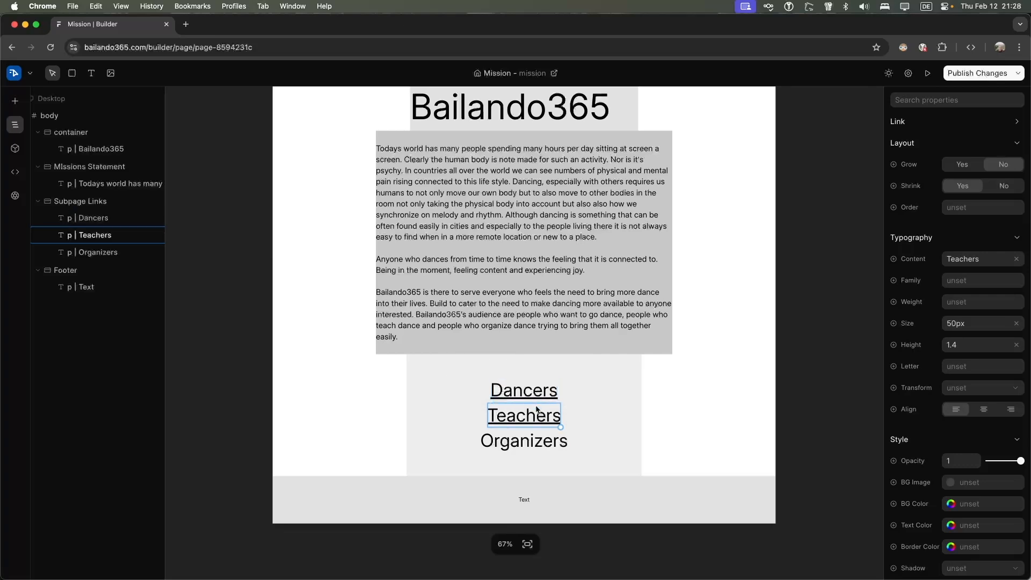
{"action": "left_click", "coordinate": [530, 441]}
{"action": "left_click", "coordinate": [545, 439]}
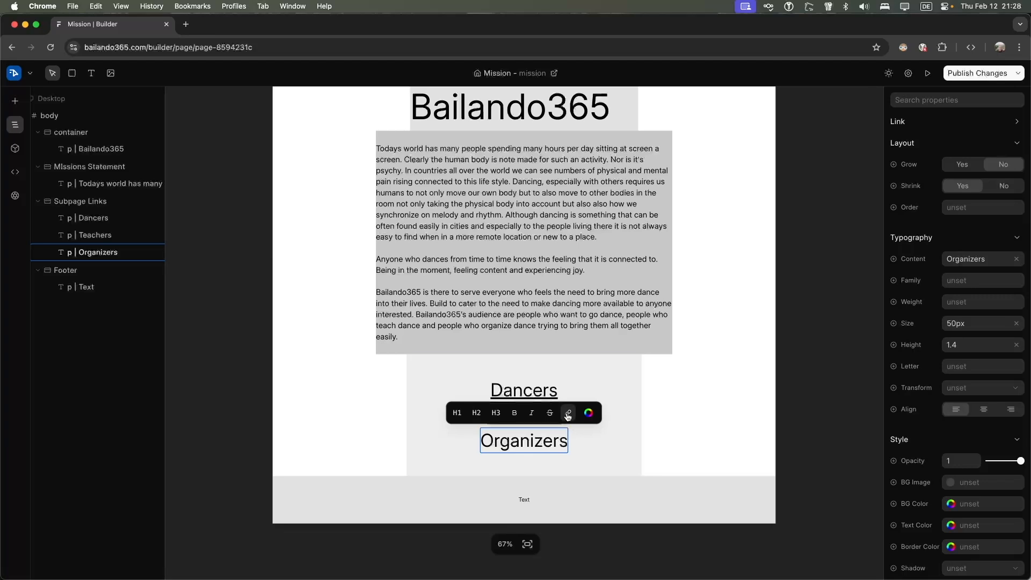
{"action": "left_click", "coordinate": [568, 414]}
{"action": "type", "text": "https://bailando365.com/dancers"}
{"action": "key", "text": "alt+BackSpace"}
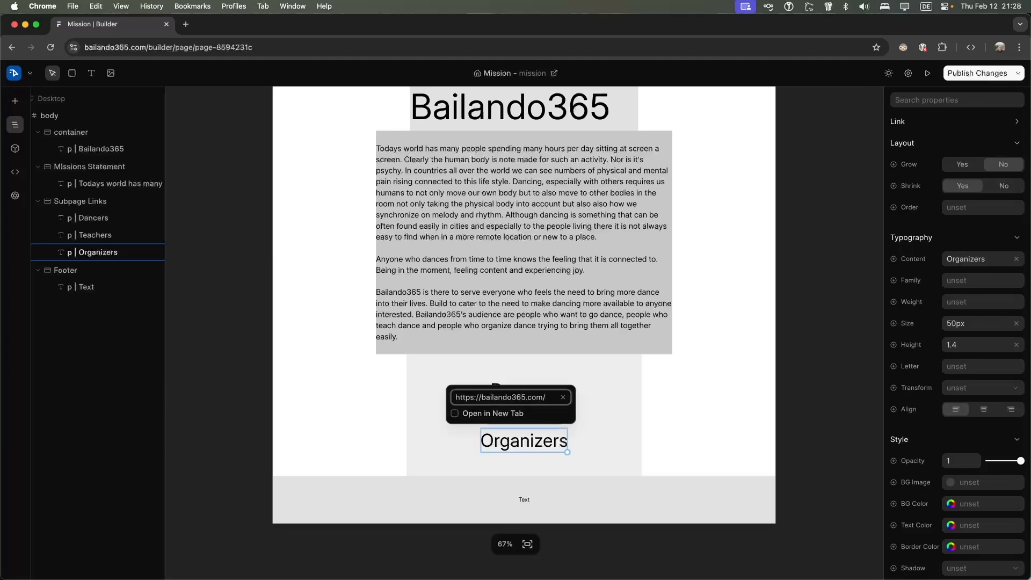
{"action": "type", "text": "organizers"}
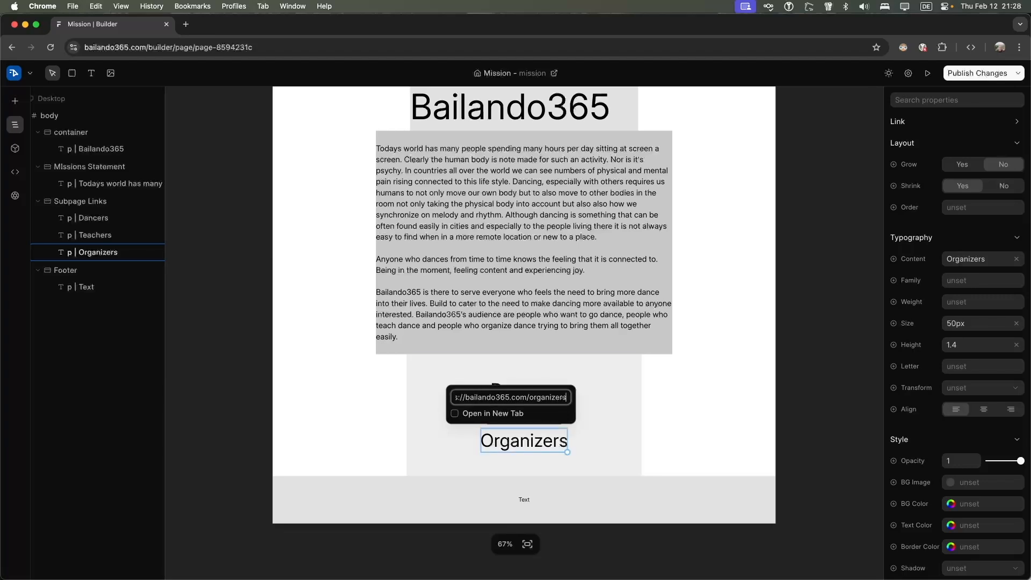
{"action": "key", "text": "Return"}
Change the footer placeholder text to 'Footer Section'
{"action": "left_click", "coordinate": [525, 499]}
{"action": "left_click", "coordinate": [527, 499]}
{"action": "type", "text": "Footer Section"}
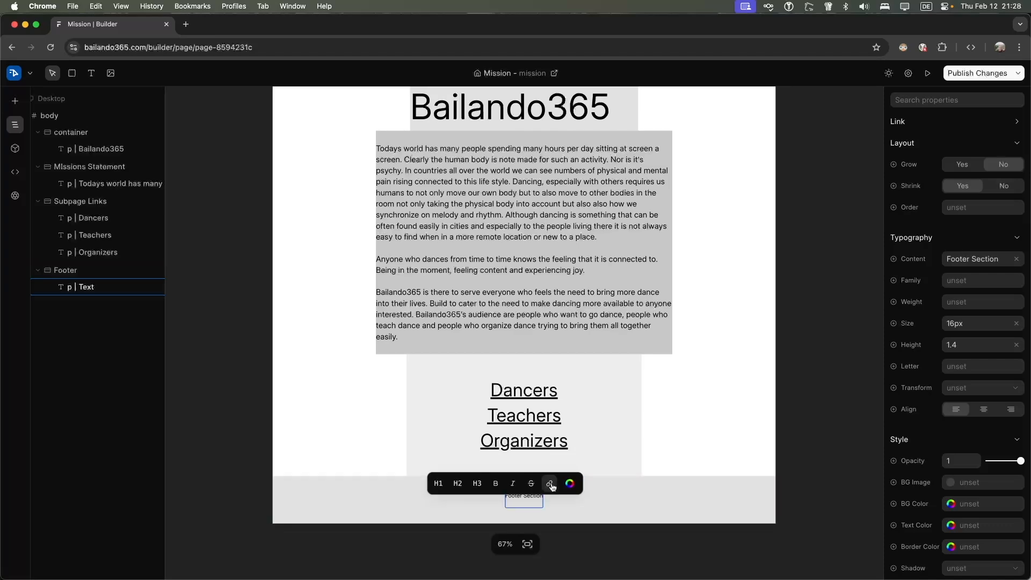
Finish the Footer Section text, select the page body, and show the template library
{"action": "left_click", "coordinate": [594, 479]}
{"action": "left_click", "coordinate": [668, 444]}
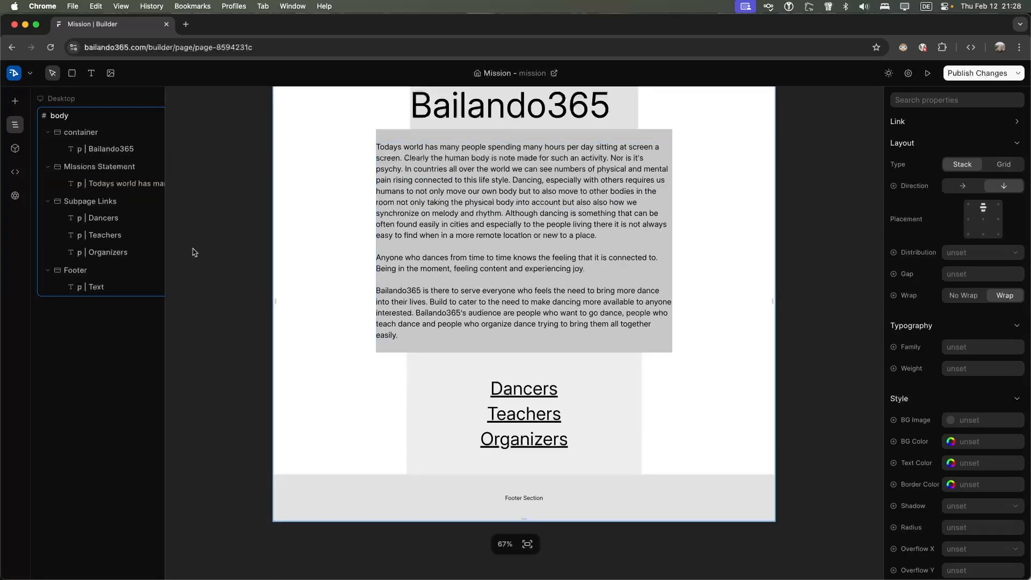
{"action": "left_click", "coordinate": [15, 101]}
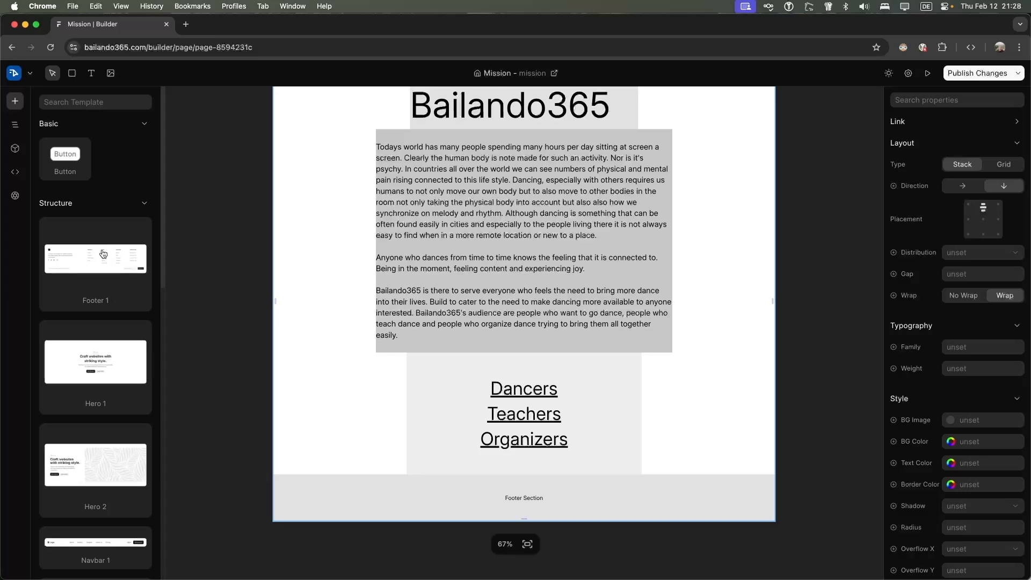
Scroll through the insertable templates, then start a new browser tab
{"action": "scroll", "coordinate": [103, 253], "scroll_direction": "down", "scroll_amount": 3}
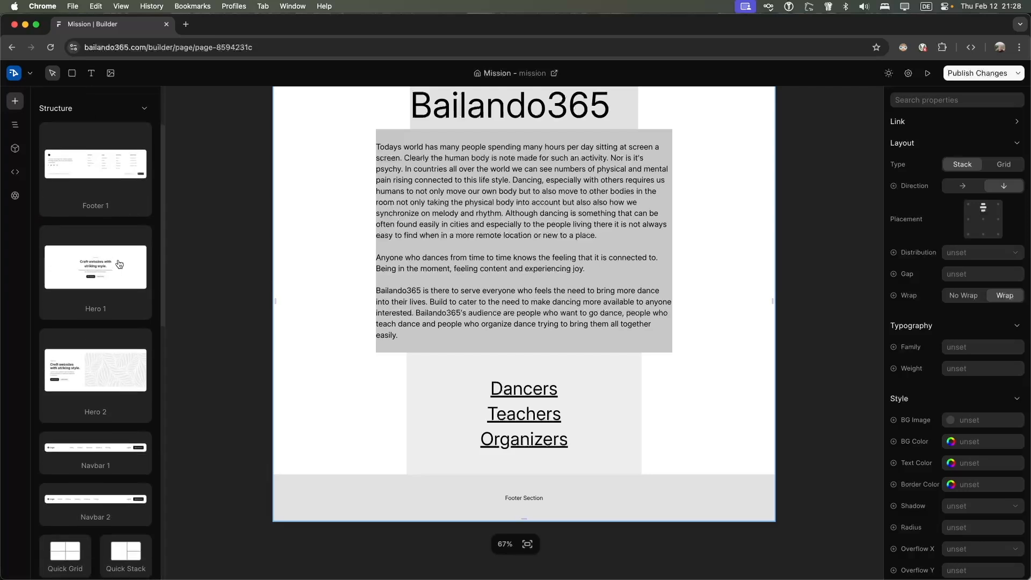
{"action": "scroll", "coordinate": [119, 264], "scroll_direction": "down", "scroll_amount": 2}
{"action": "scroll", "coordinate": [104, 242], "scroll_direction": "down", "scroll_amount": 2}
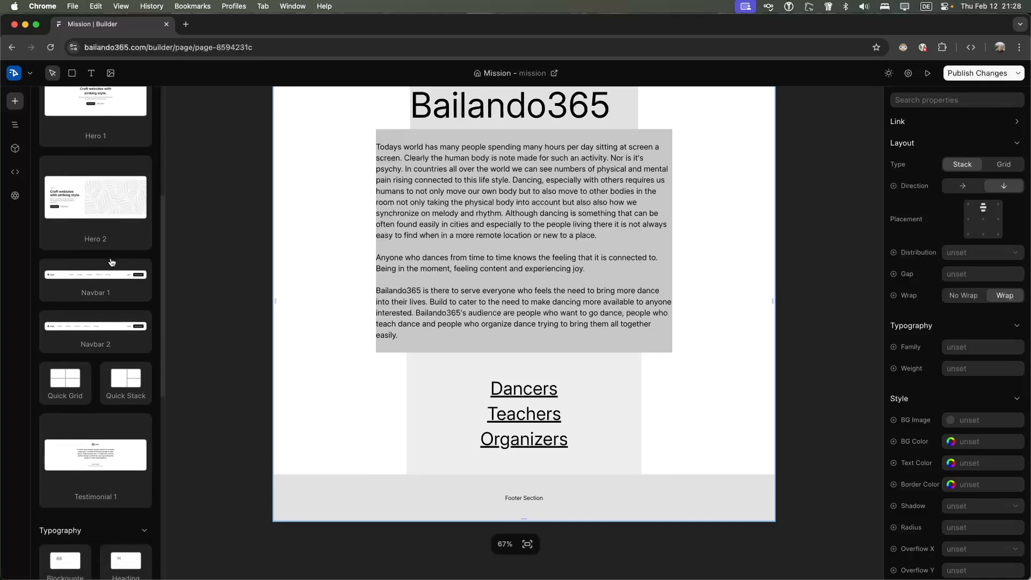
{"action": "scroll", "coordinate": [112, 262], "scroll_direction": "down", "scroll_amount": 10}
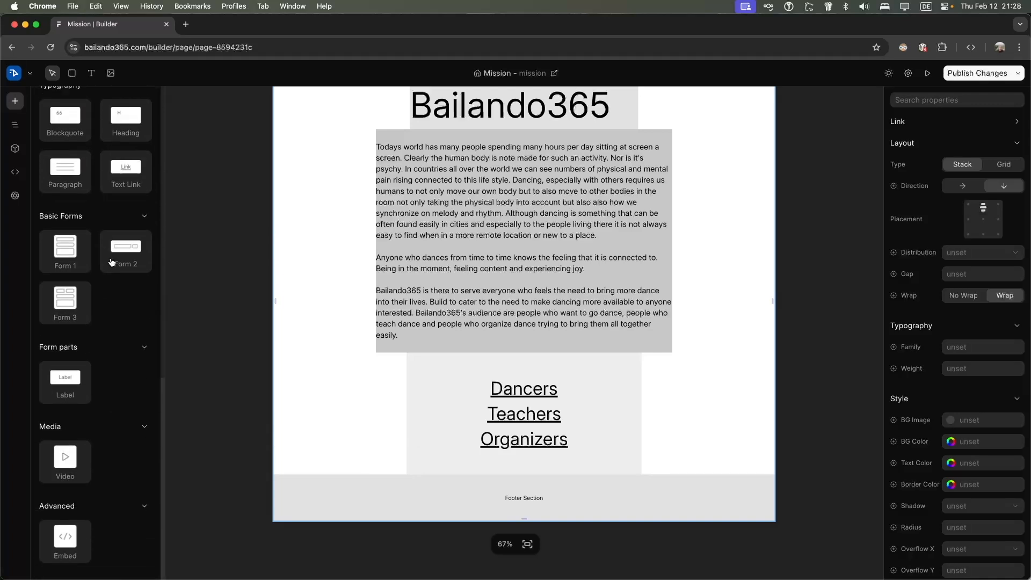
{"action": "scroll", "coordinate": [112, 262], "scroll_direction": "up", "scroll_amount": 15}
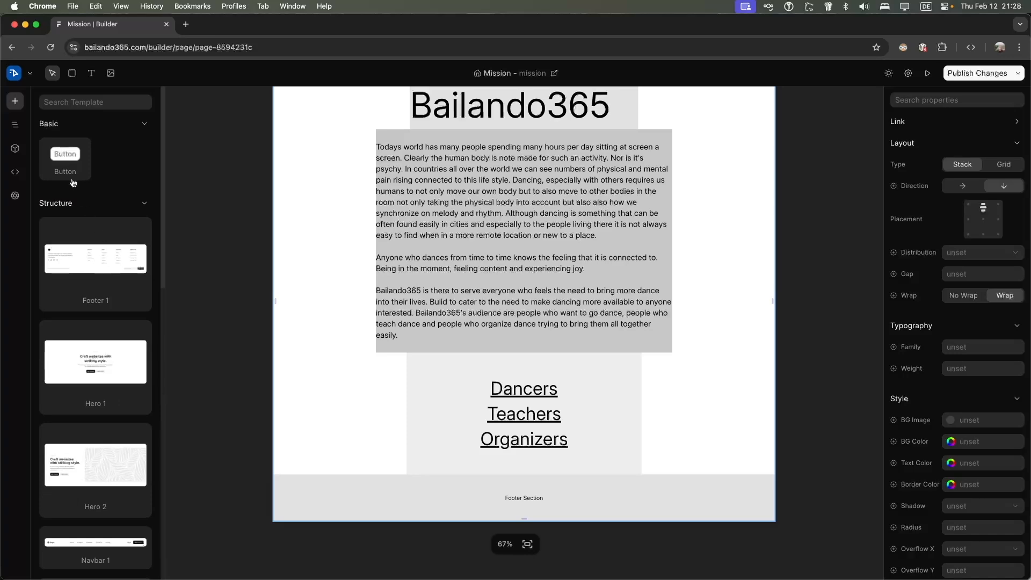
{"action": "left_click", "coordinate": [186, 24]}
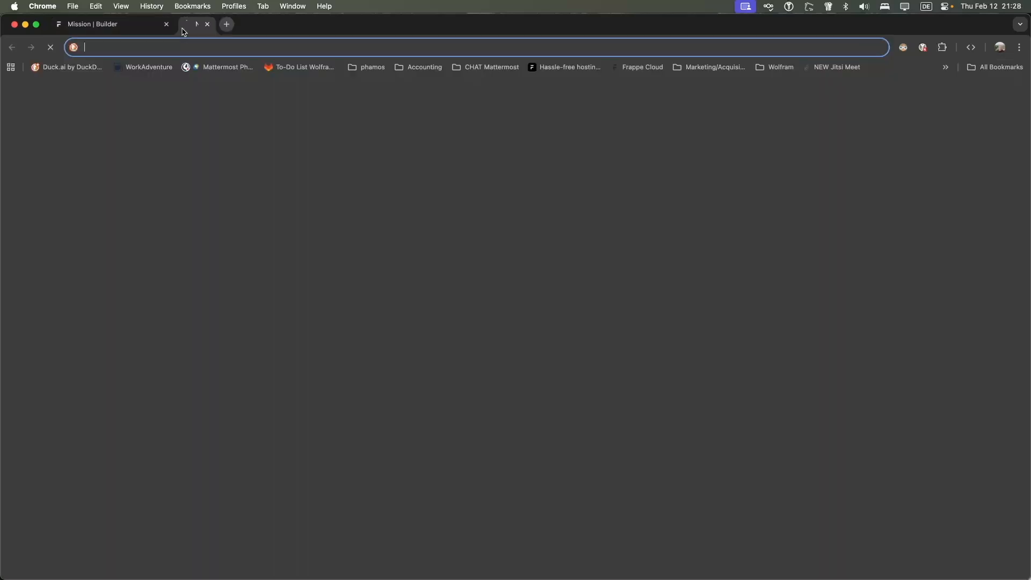
Search the ERPNext Dokumentation for 'seitenbausteine', read the Web Template page, and return to Builder
{"action": "type", "text": "doku"}
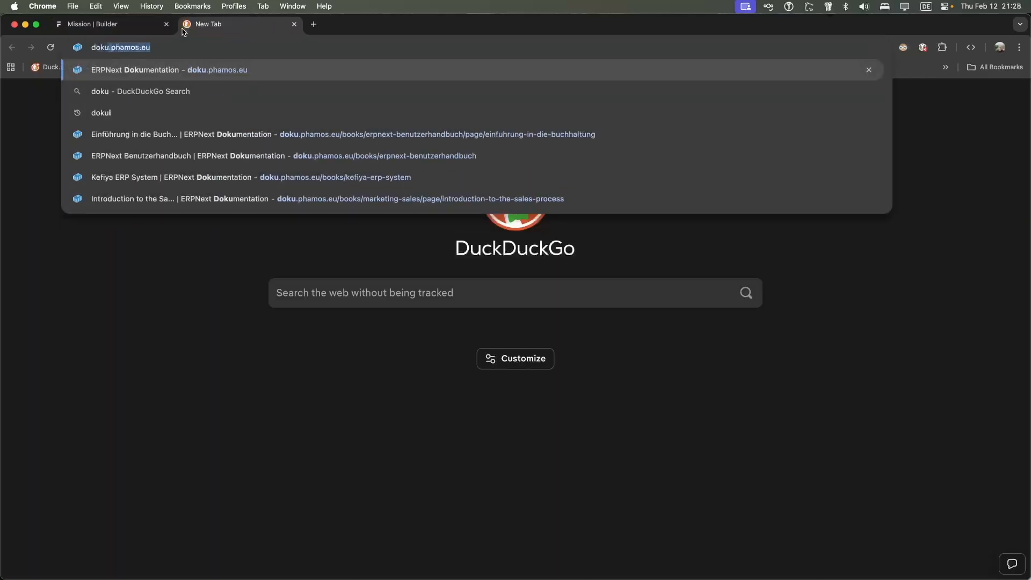
{"action": "key", "text": "Return"}
{"action": "left_click", "coordinate": [511, 78]}
{"action": "type", "text": "se"}
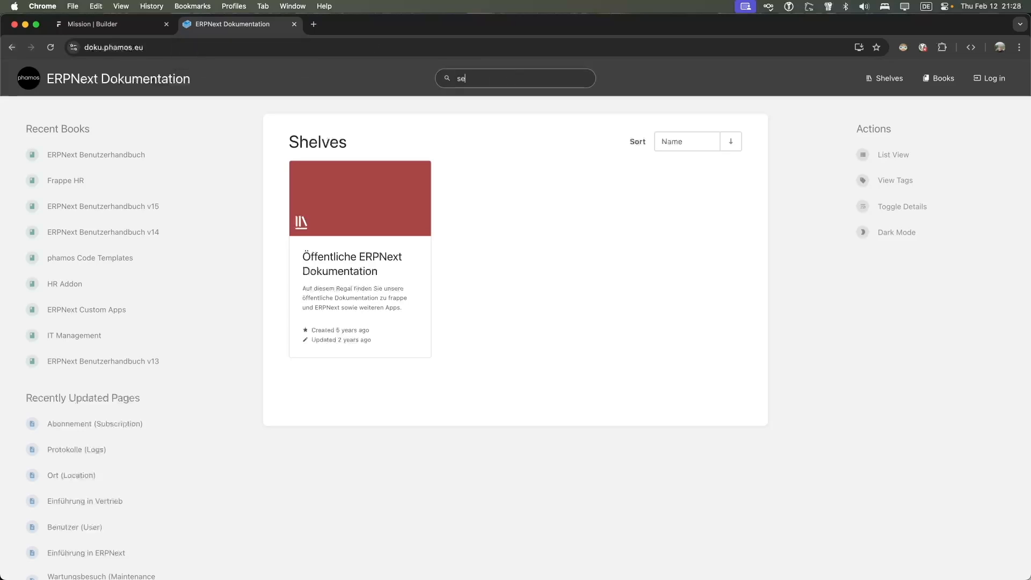
{"action": "type", "text": "itenbauste"}
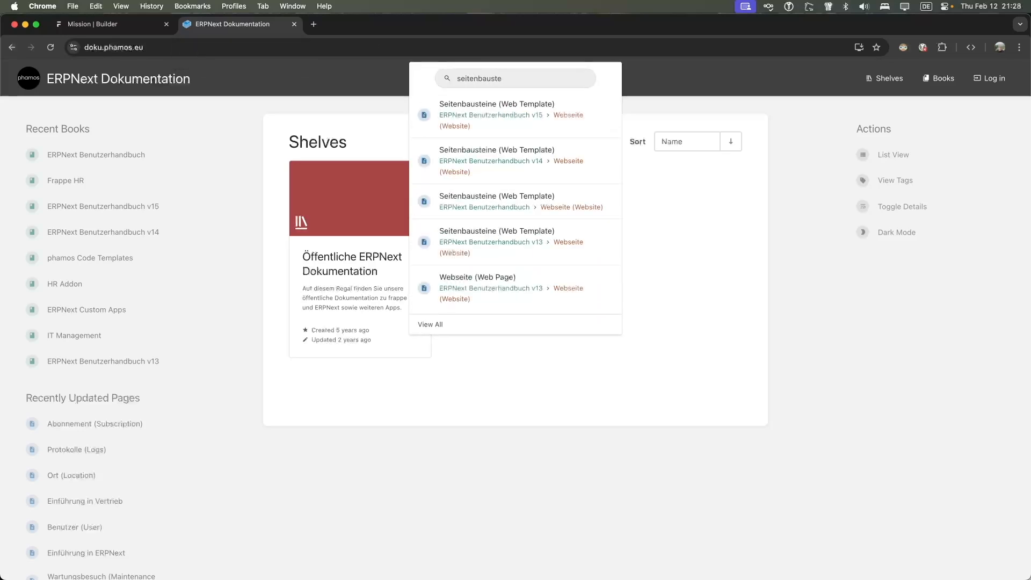
{"action": "left_click", "coordinate": [499, 113]}
{"action": "scroll", "coordinate": [441, 347], "scroll_direction": "down", "scroll_amount": 10}
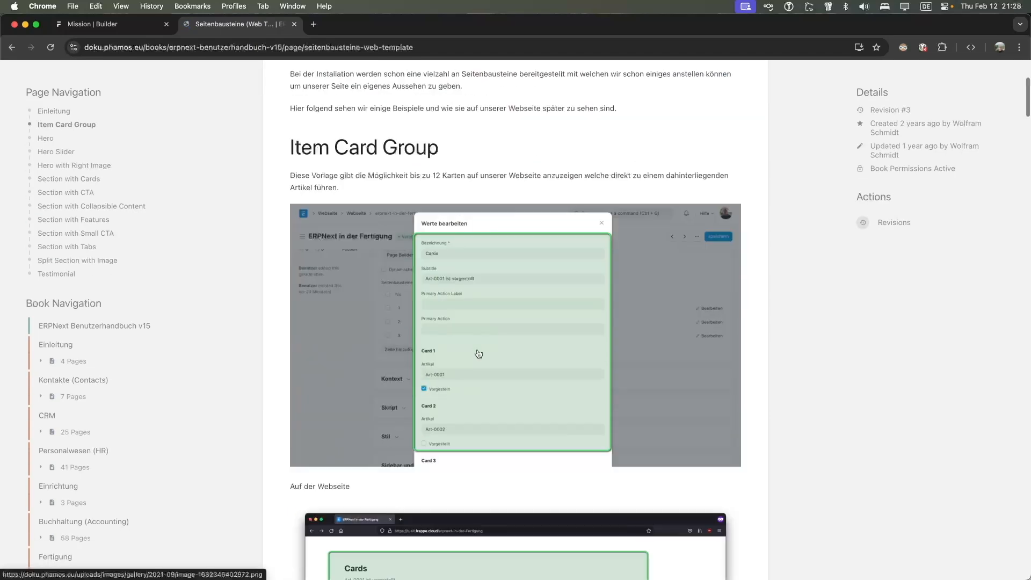
{"action": "scroll", "coordinate": [387, 240], "scroll_direction": "down", "scroll_amount": 5}
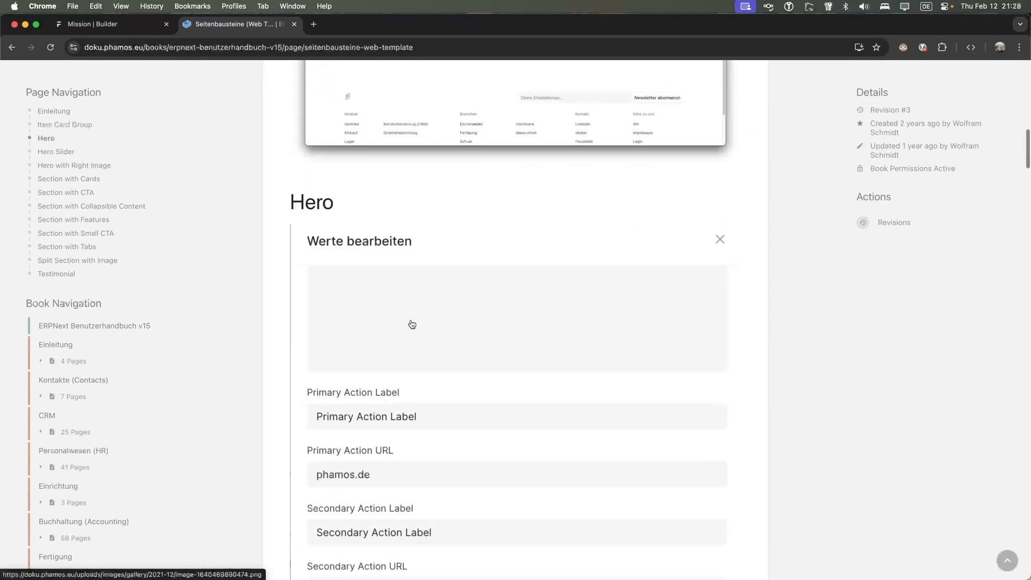
{"action": "scroll", "coordinate": [386, 242], "scroll_direction": "down", "scroll_amount": 10}
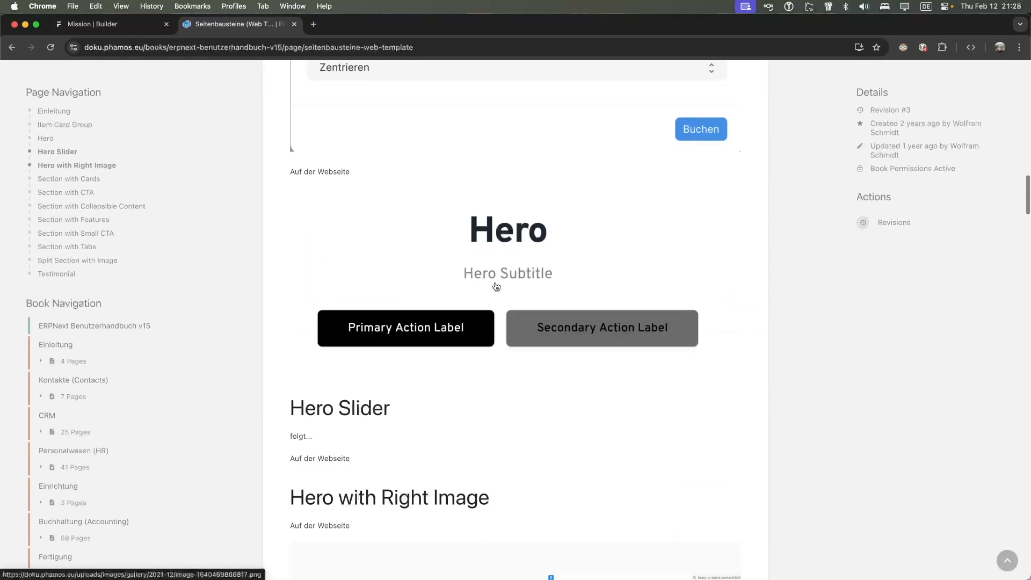
{"action": "left_click", "coordinate": [97, 24]}
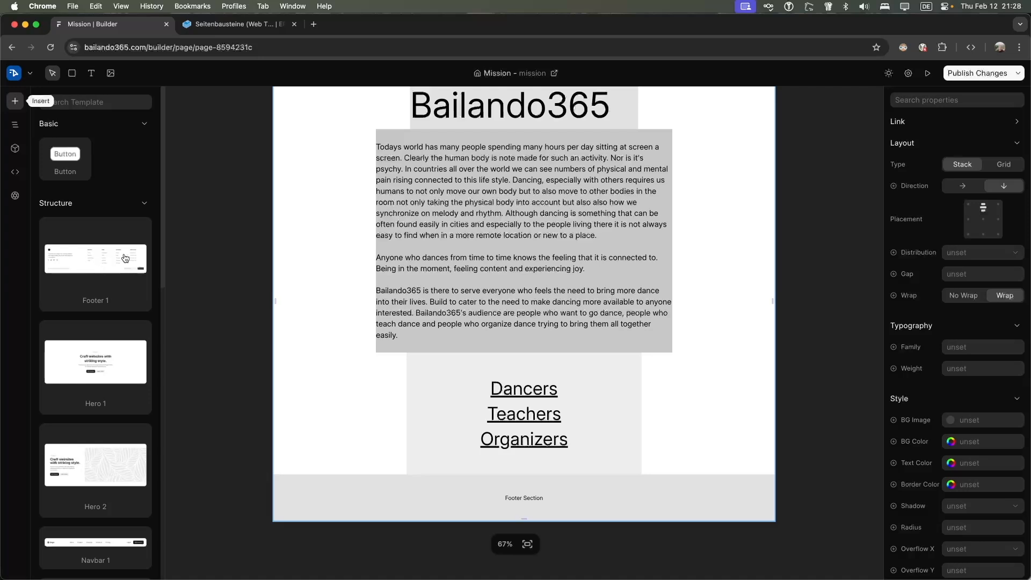
{"action": "scroll", "coordinate": [242, 300], "scroll_direction": "down", "scroll_amount": 3}
{"action": "scroll", "coordinate": [262, 311], "scroll_direction": "up", "scroll_amount": 1}
{"action": "left_click_drag", "start_coordinate": [98, 258], "coordinate": [513, 448]}
{"action": "scroll", "coordinate": [562, 427], "scroll_direction": "down", "scroll_amount": 1}
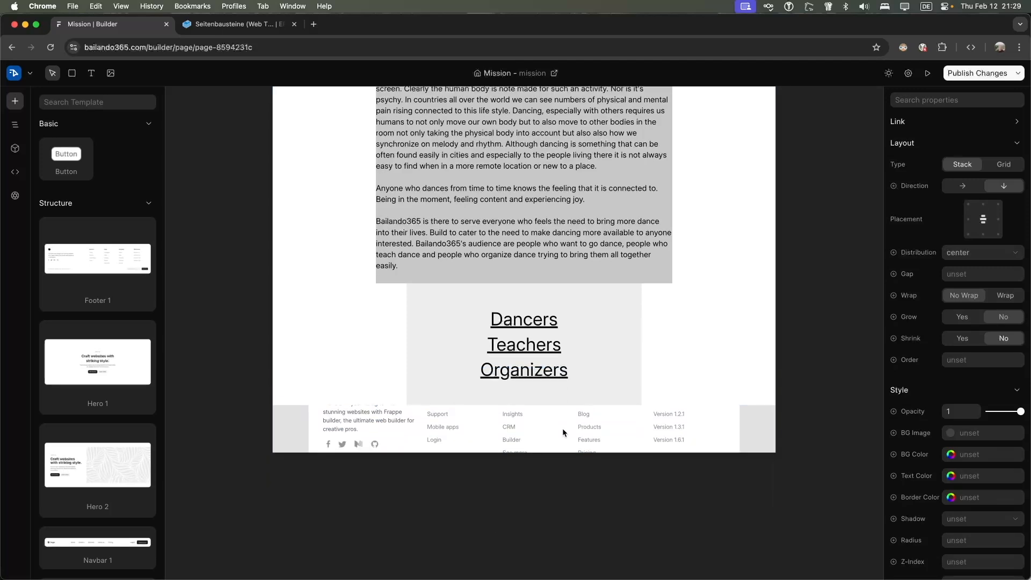
{"action": "left_click", "coordinate": [479, 427]}
{"action": "left_click", "coordinate": [379, 429]}
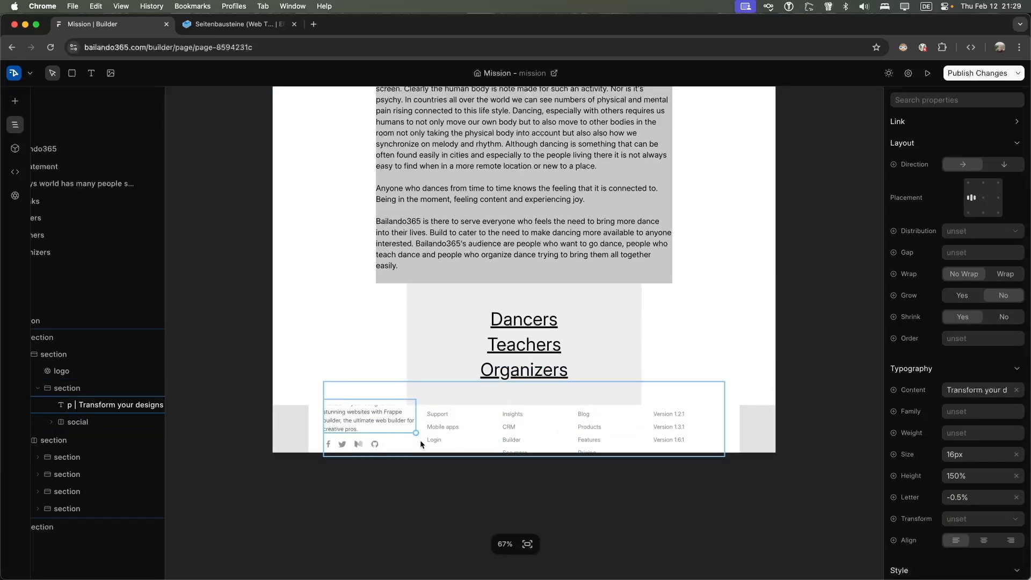
{"action": "left_click", "coordinate": [553, 436]}
{"action": "left_click", "coordinate": [673, 429]}
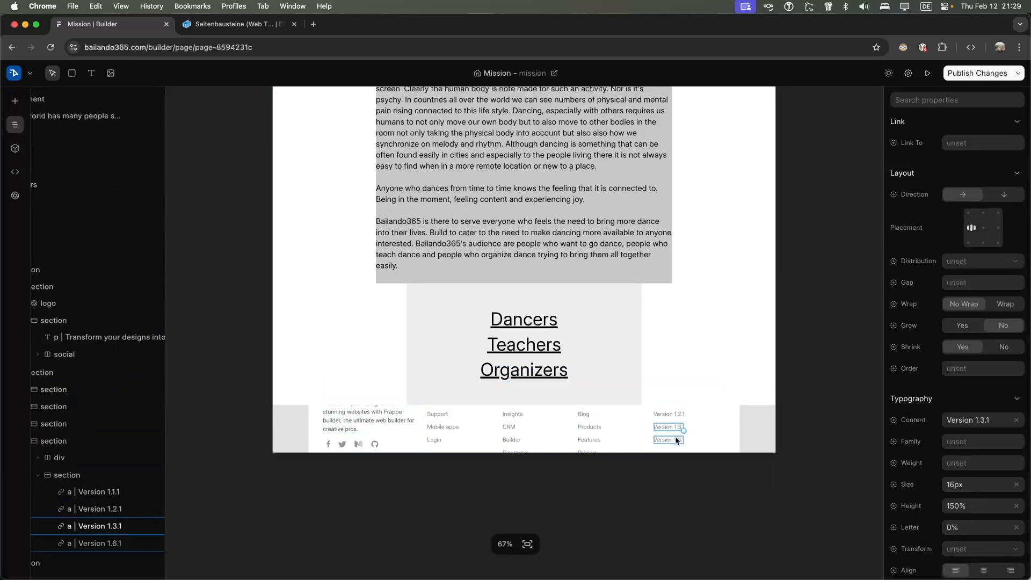
{"action": "left_click", "coordinate": [733, 441]}
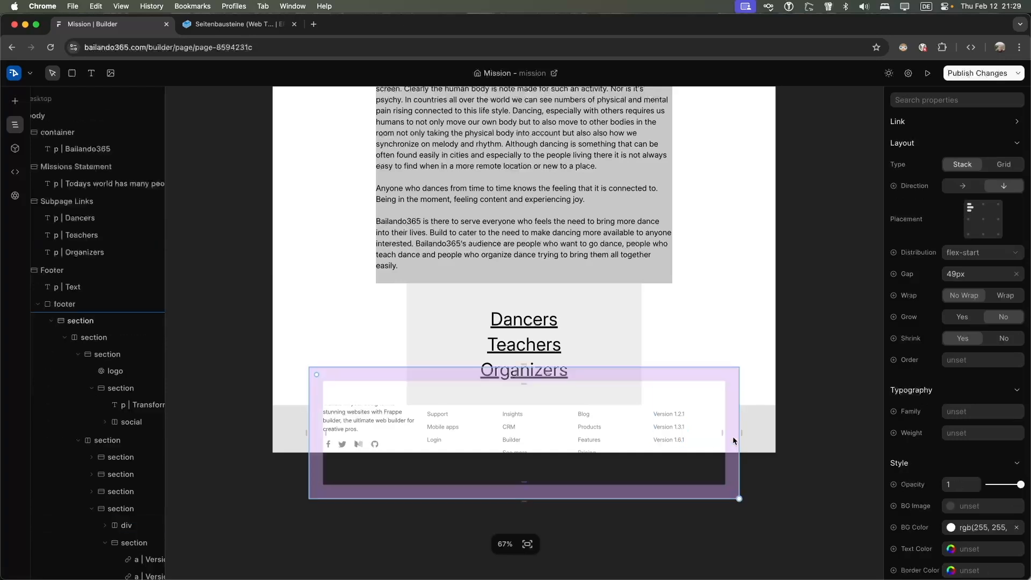
{"action": "key", "text": "super+z"}
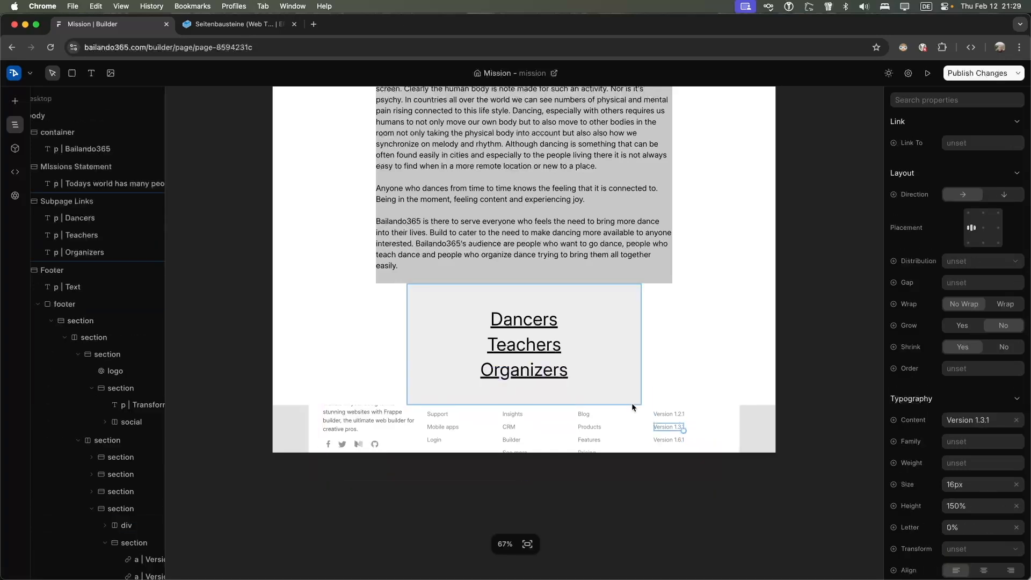
{"action": "key", "text": "super+z"}
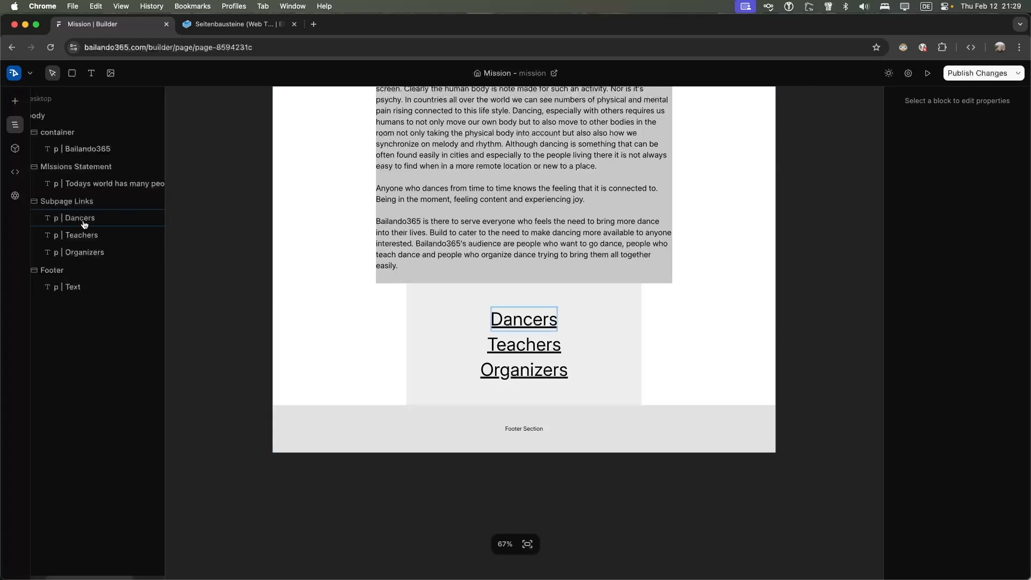
Browse the Templates, Components, Code and Variables panels, then bring up the page actions menu
{"action": "left_click", "coordinate": [16, 101]}
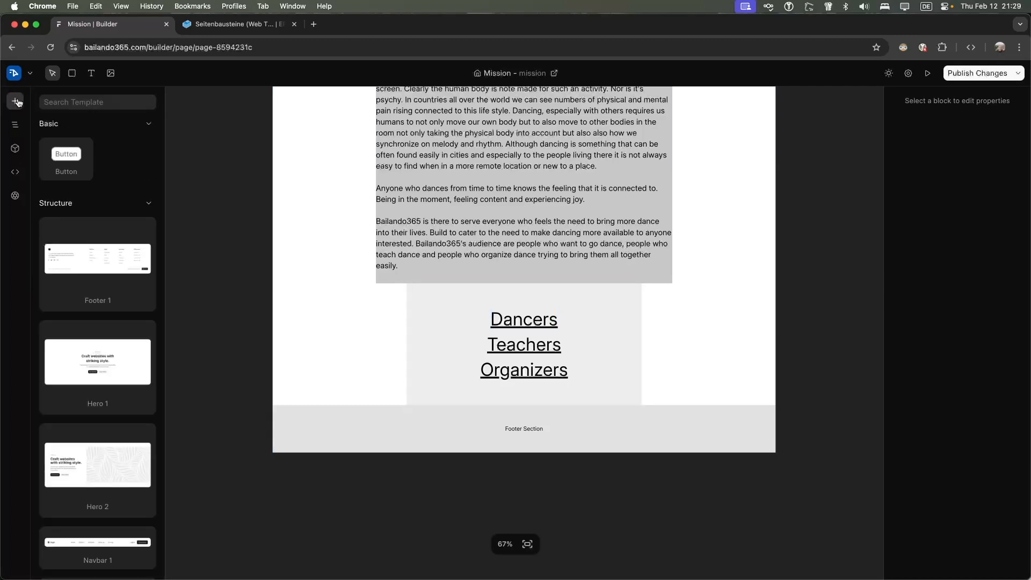
{"action": "scroll", "coordinate": [100, 226], "scroll_direction": "down", "scroll_amount": 15}
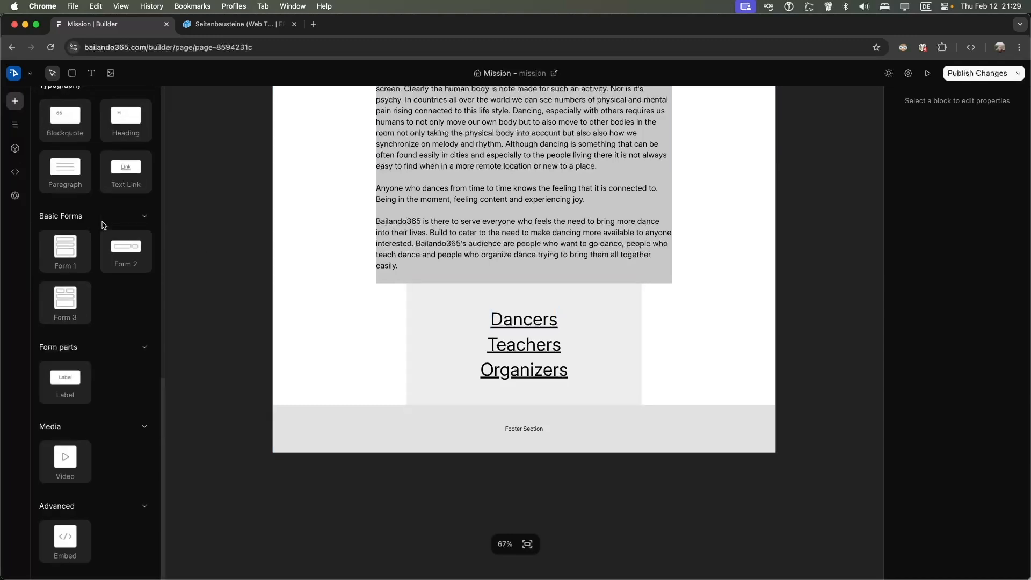
{"action": "scroll", "coordinate": [65, 271], "scroll_direction": "up", "scroll_amount": 15}
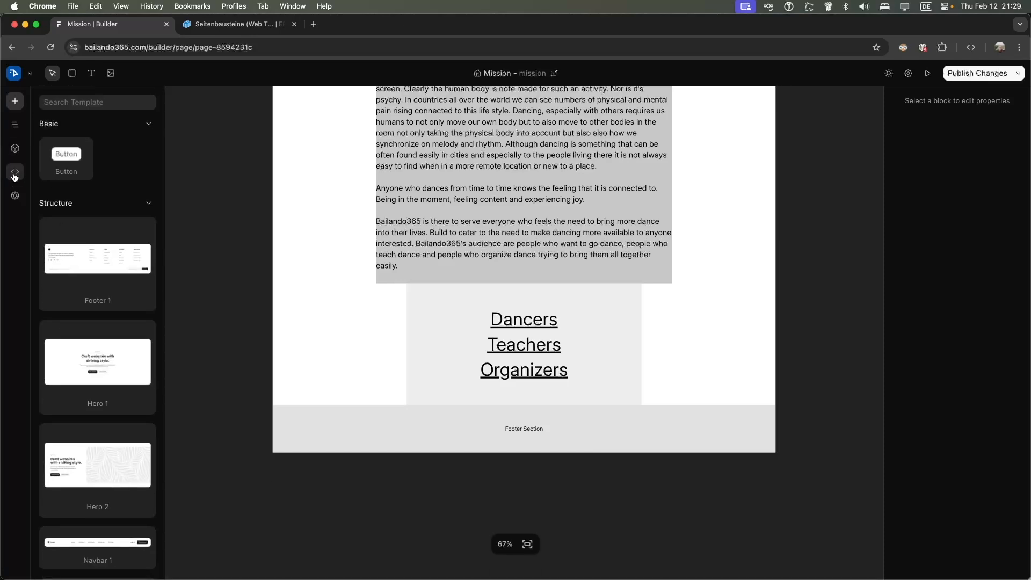
{"action": "left_click", "coordinate": [15, 148]}
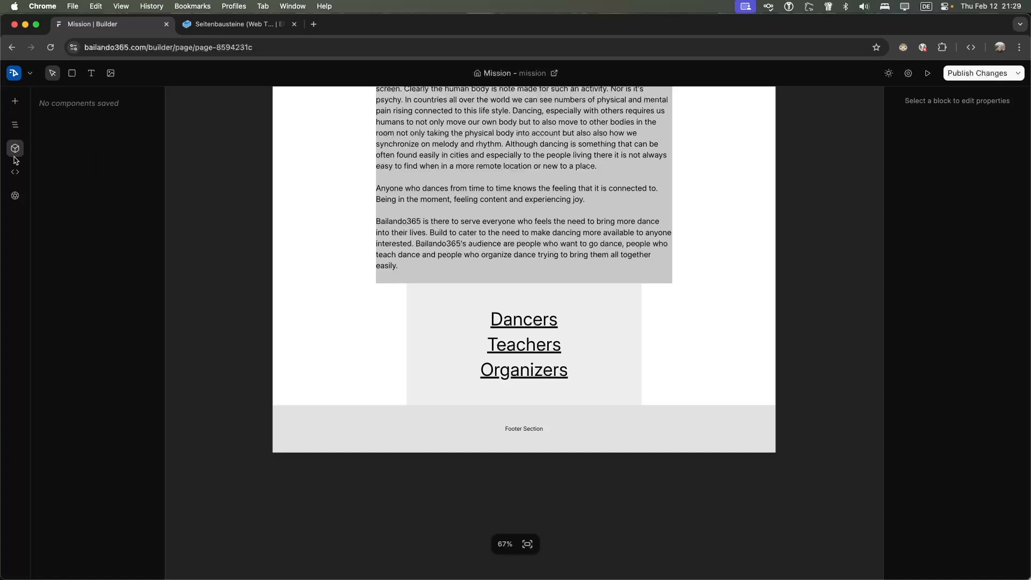
{"action": "left_click", "coordinate": [15, 172]}
{"action": "left_click", "coordinate": [14, 195]}
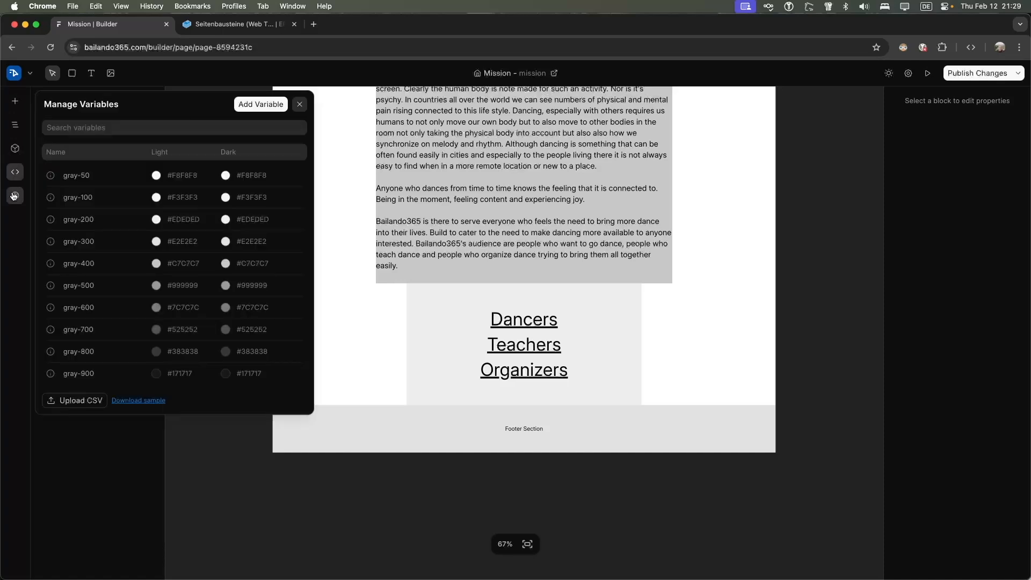
{"action": "left_click", "coordinate": [299, 104]}
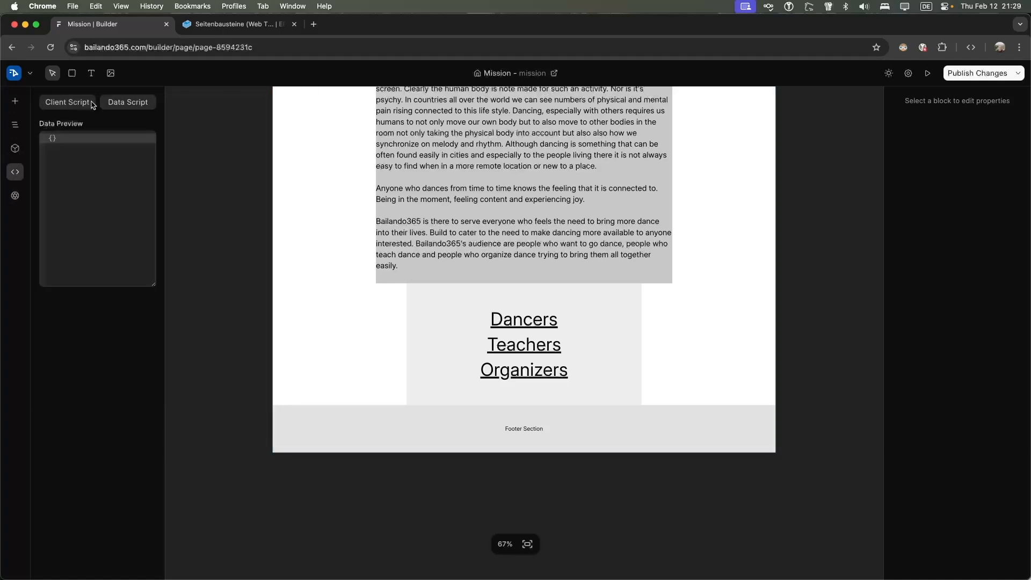
{"action": "left_click", "coordinate": [25, 74]}
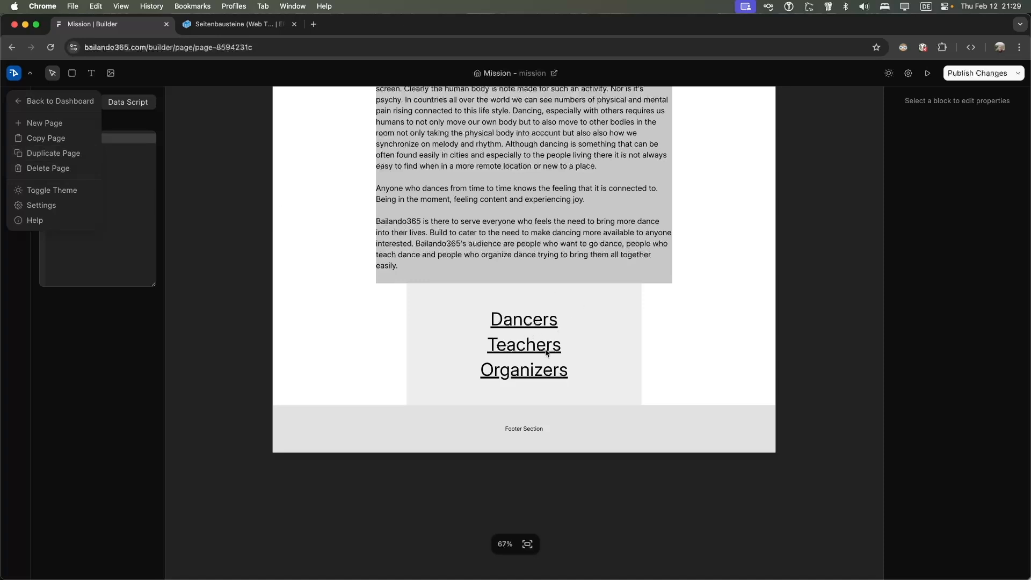
Duplicate the Mission page and change its Bailando365 heading to 'Teachers'
{"action": "left_click", "coordinate": [53, 153]}
{"action": "left_click", "coordinate": [482, 209]}
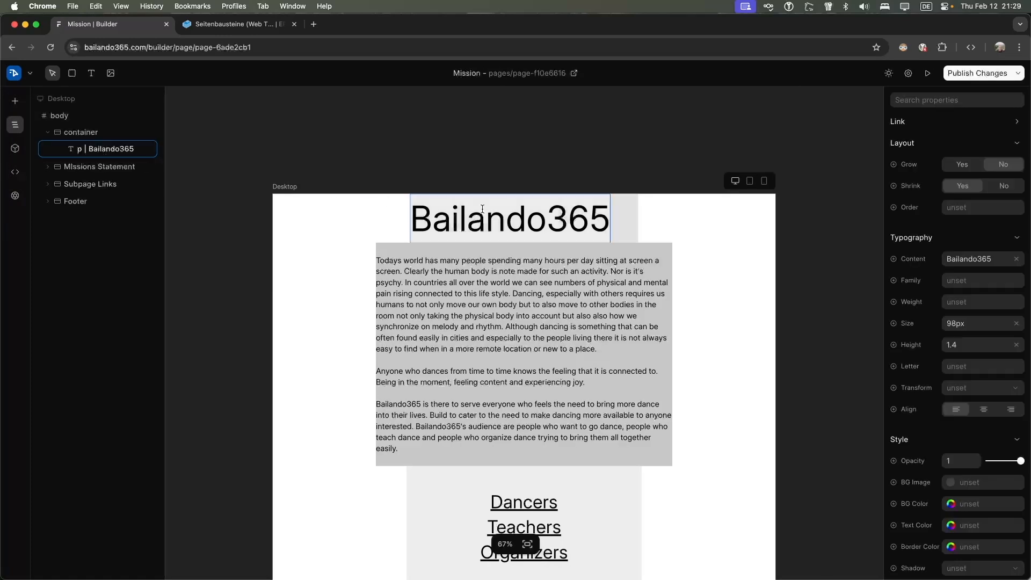
{"action": "double_click", "coordinate": [482, 209]}
{"action": "type", "text": "T"}
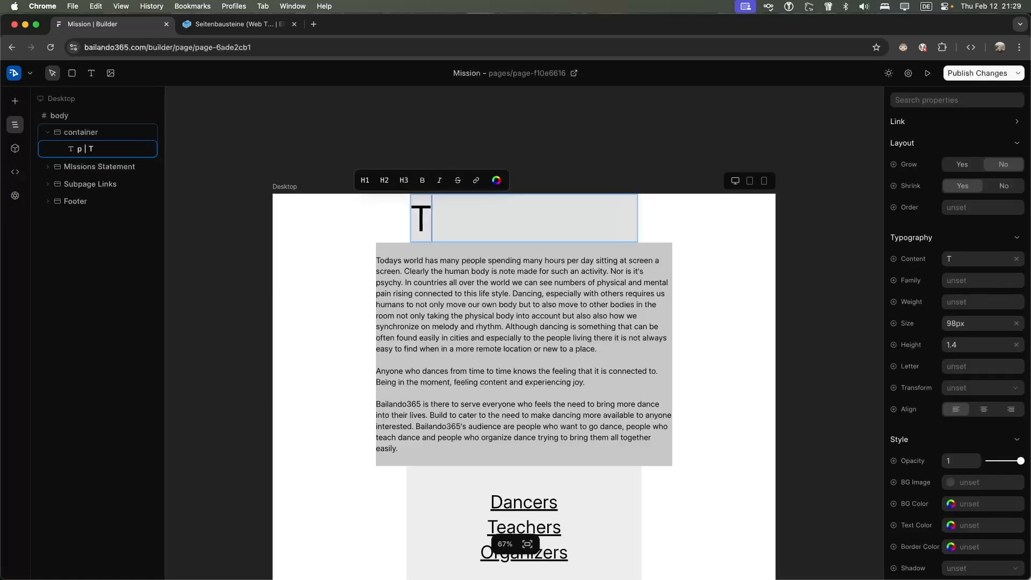
{"action": "type", "text": "eachers"}
Replace the mission text with 'This page is dedicated to all the people who would like to provide dancing lessons on'
{"action": "left_click", "coordinate": [458, 276]}
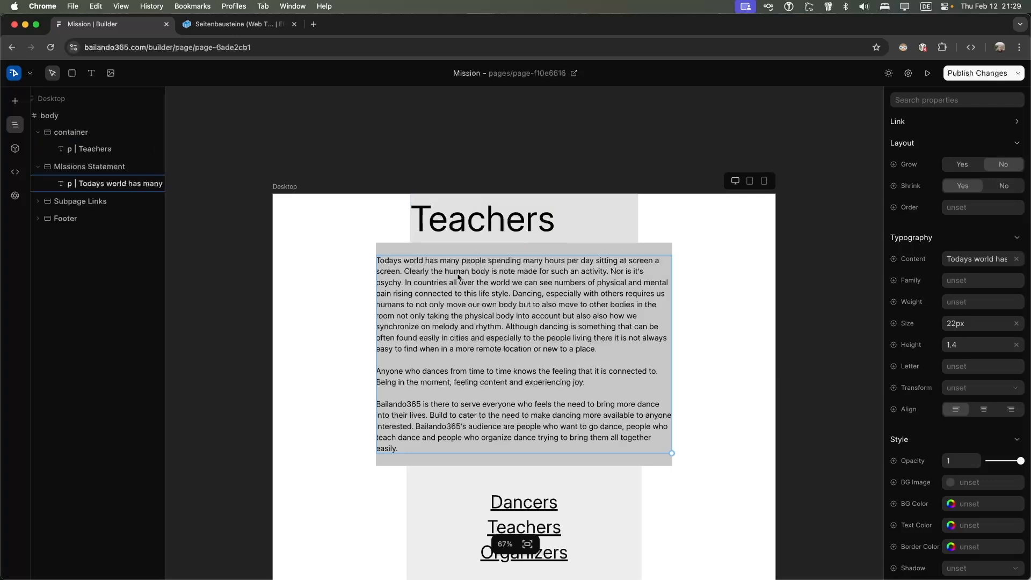
{"action": "key", "text": "BackSpace"}
{"action": "key", "text": "i"}
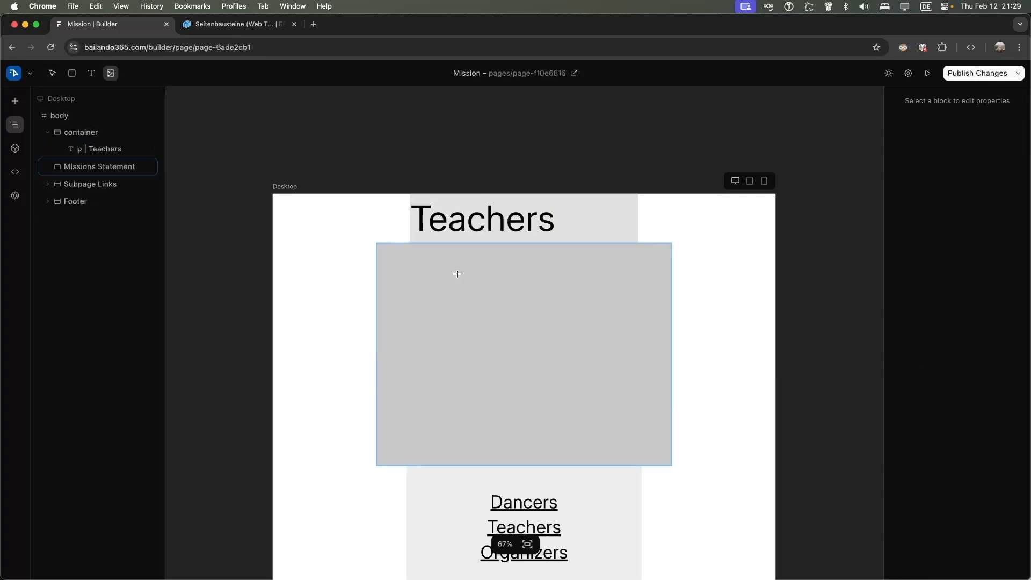
{"action": "left_click", "coordinate": [444, 275]}
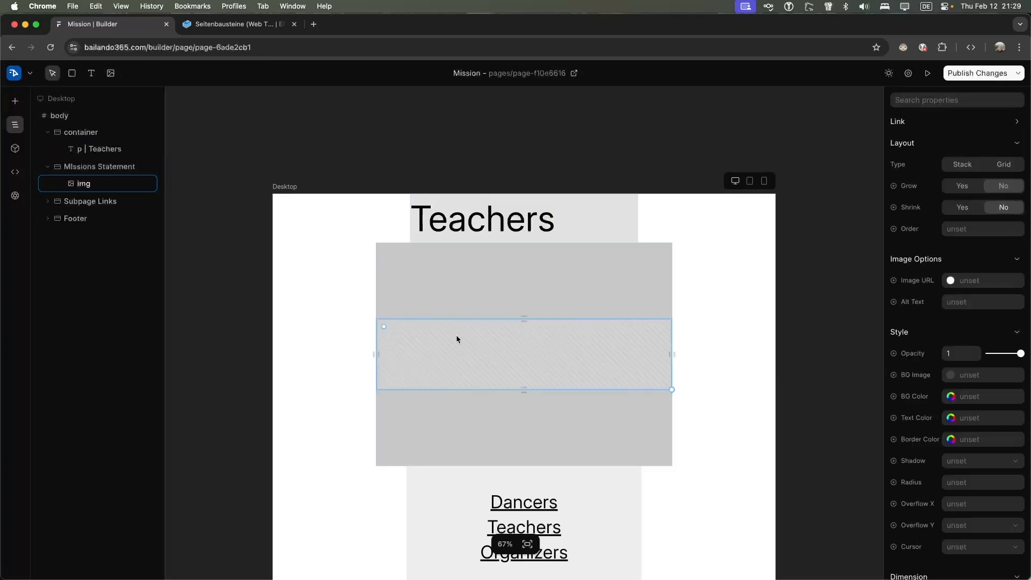
{"action": "key", "text": "super+z"}
{"action": "key", "text": "super+z"}
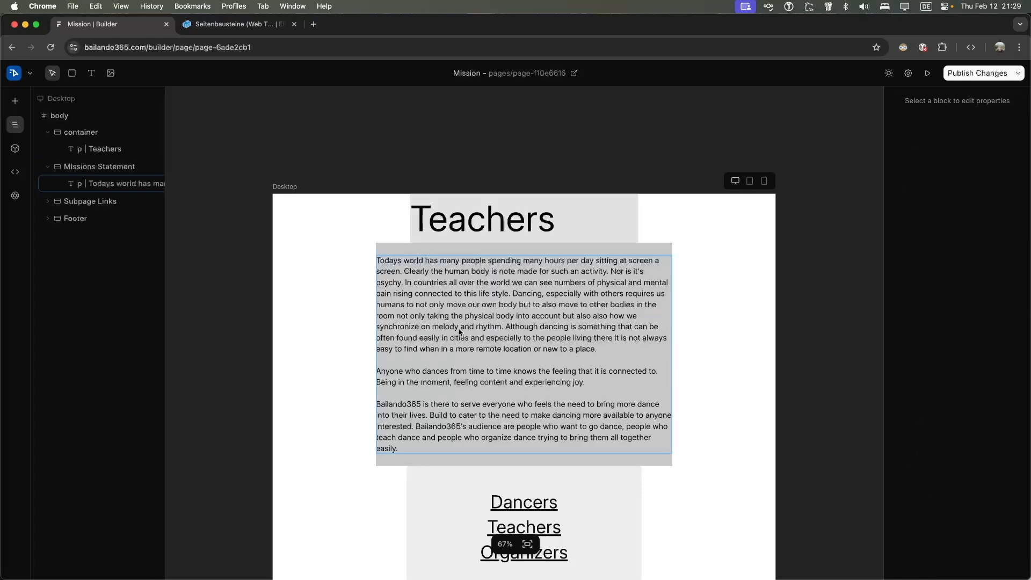
{"action": "double_click", "coordinate": [464, 310]}
{"action": "key", "text": "super+a"}
{"action": "key", "text": "BackSpace"}
{"action": "type", "text": "This page is dedicated to all the people who would like to"}
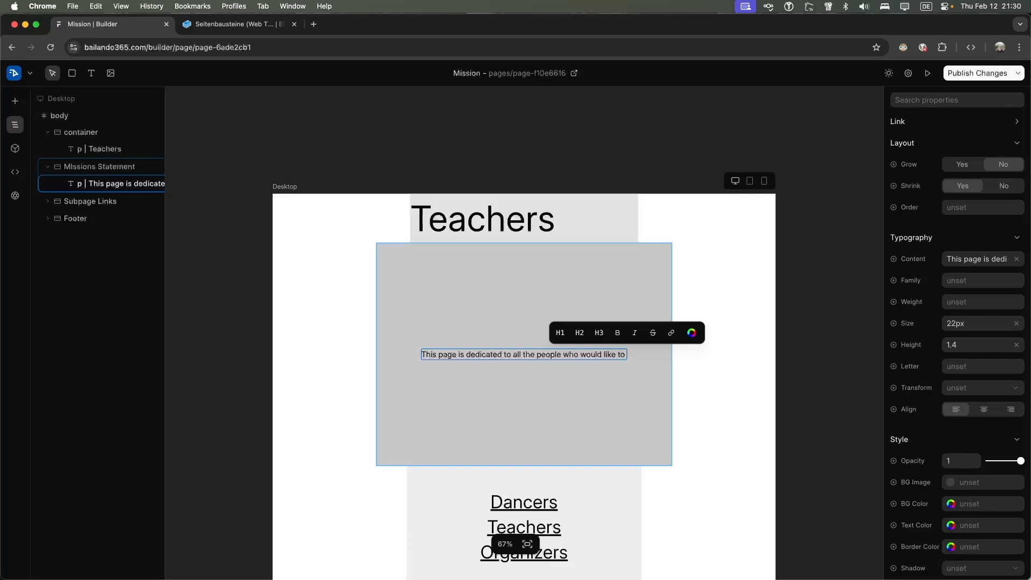
{"action": "type", "text": " provi"}
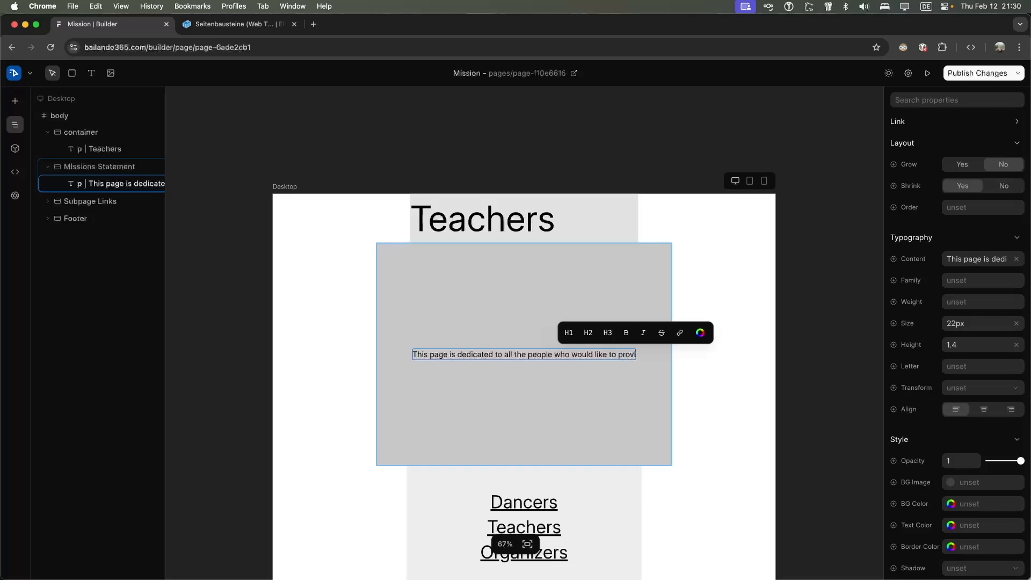
{"action": "type", "text": "de dancing"}
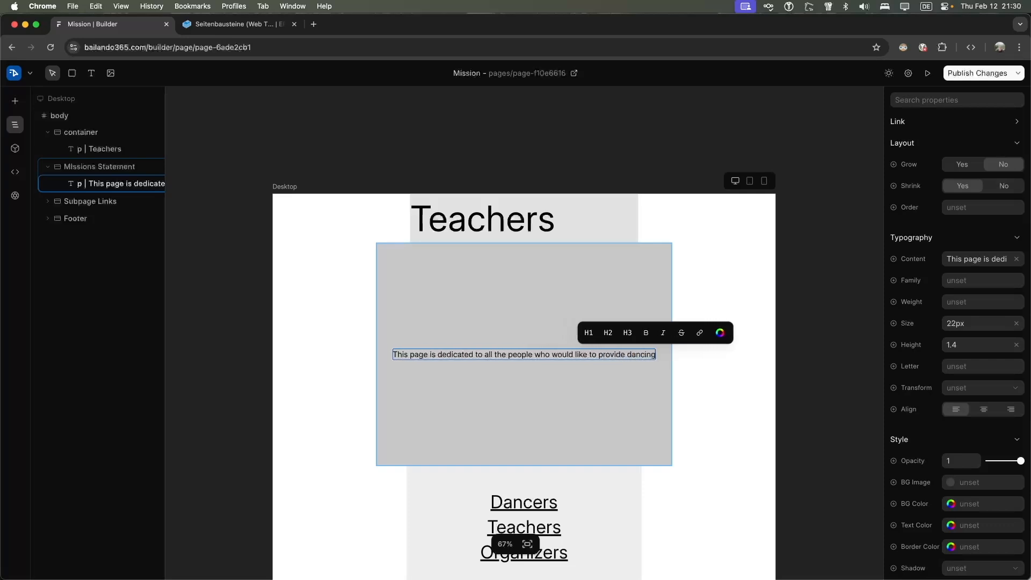
{"action": "type", "text": " less"}
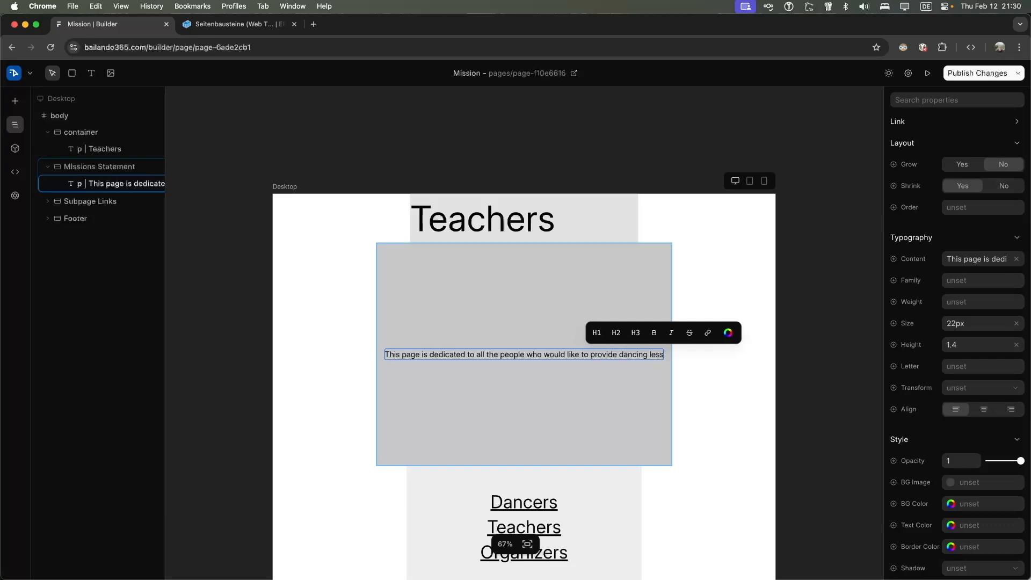
{"action": "type", "text": "ons on any level"}
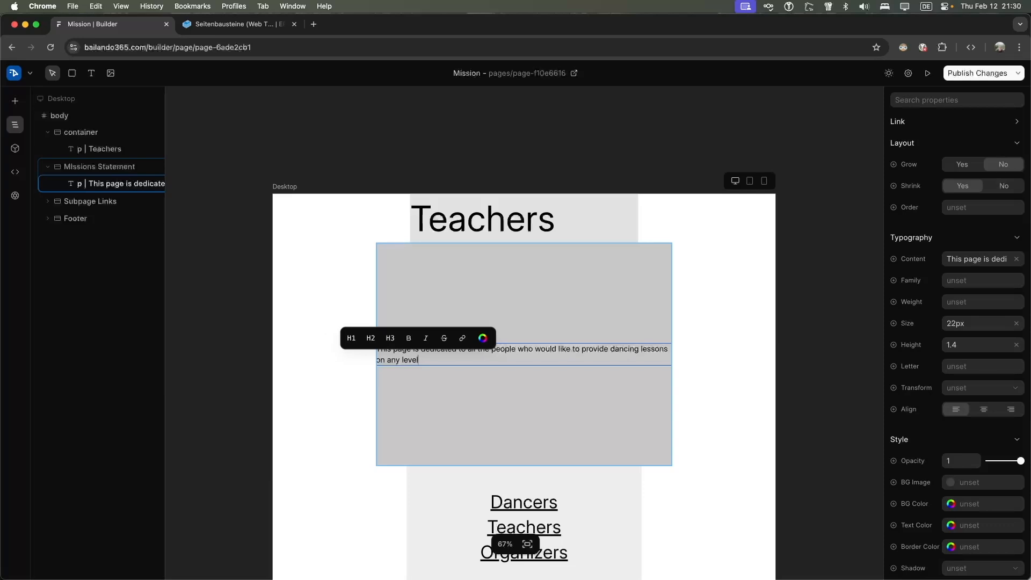
{"action": "type", "text": "."}
Continue the paragraph: showcase what dances they are good at, and with what terms they offer classes
{"action": "scroll", "coordinate": [483, 285], "scroll_direction": "down", "scroll_amount": 3}
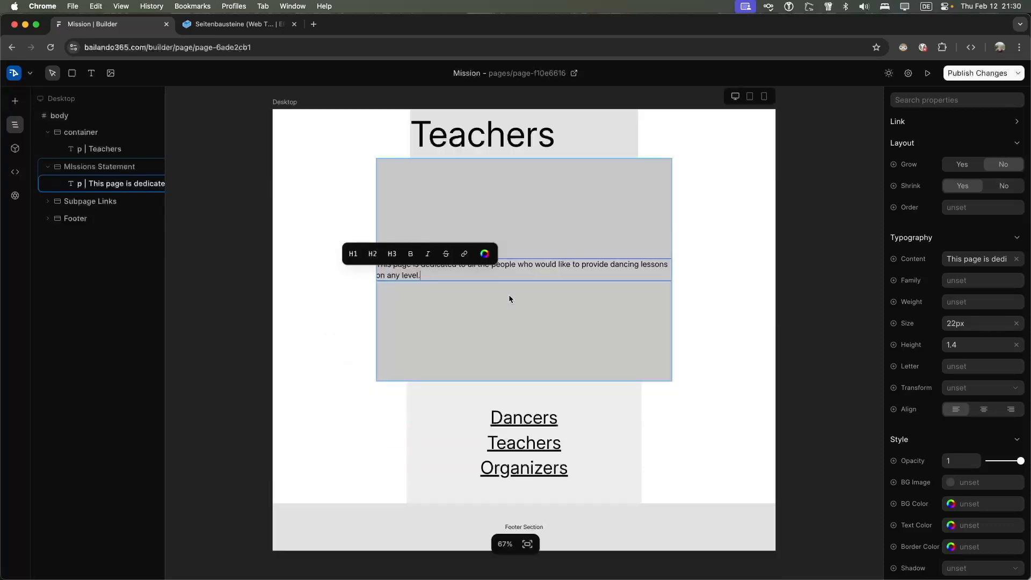
{"action": "type", "text": "The"}
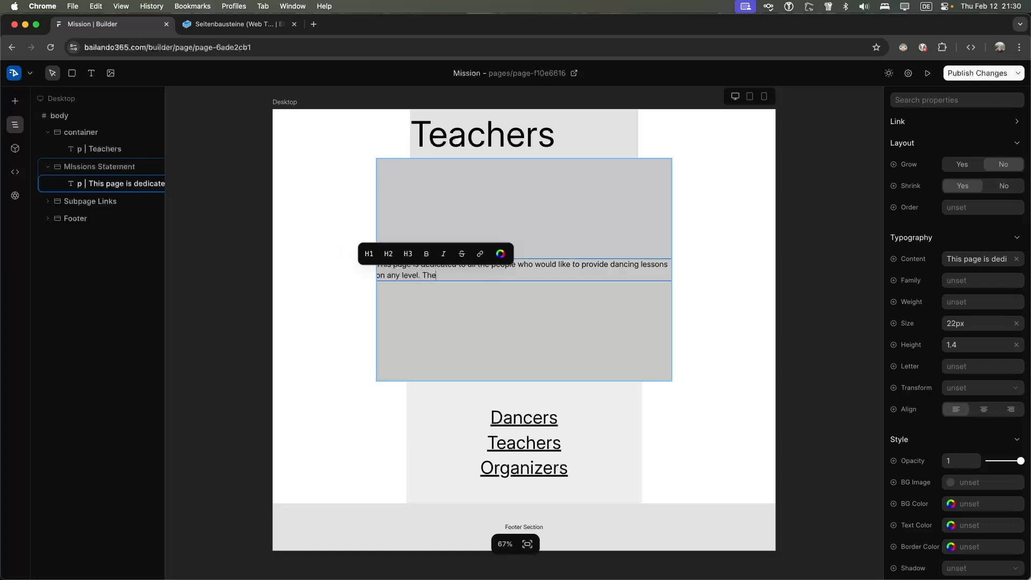
{"action": "type", "text": "y will be "}
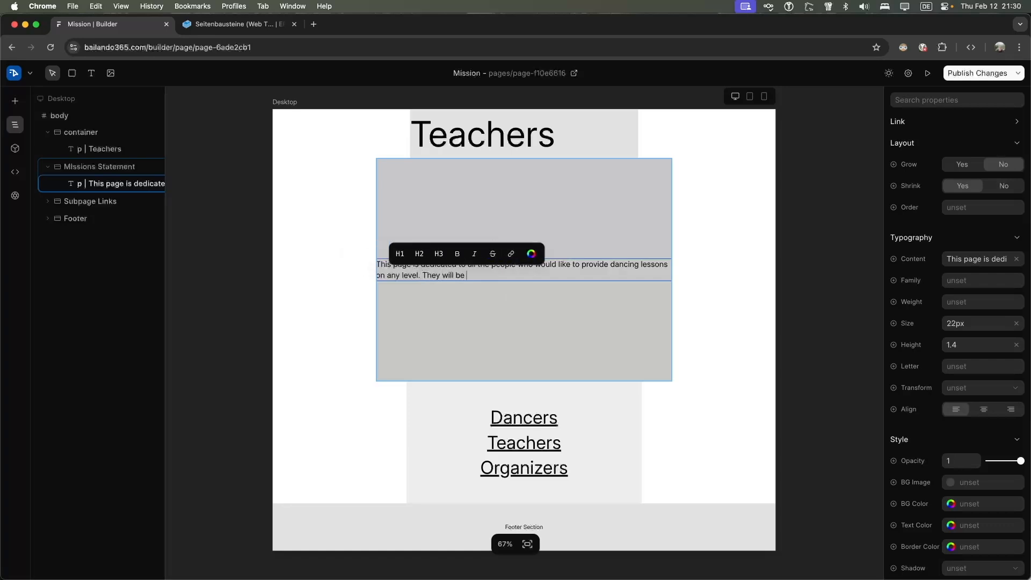
{"action": "type", "text": "able to show case wh"}
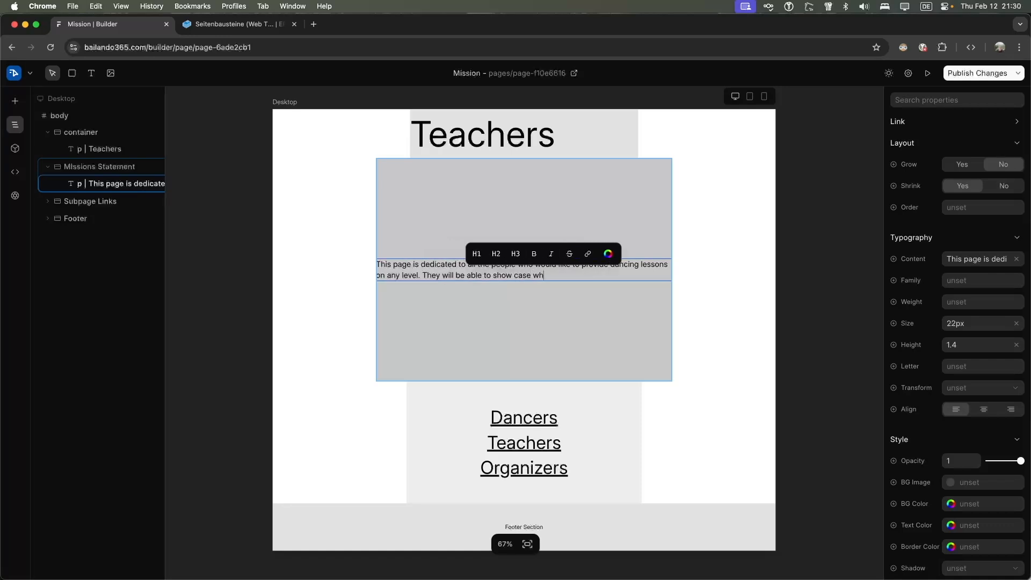
{"action": "type", "text": "at"}
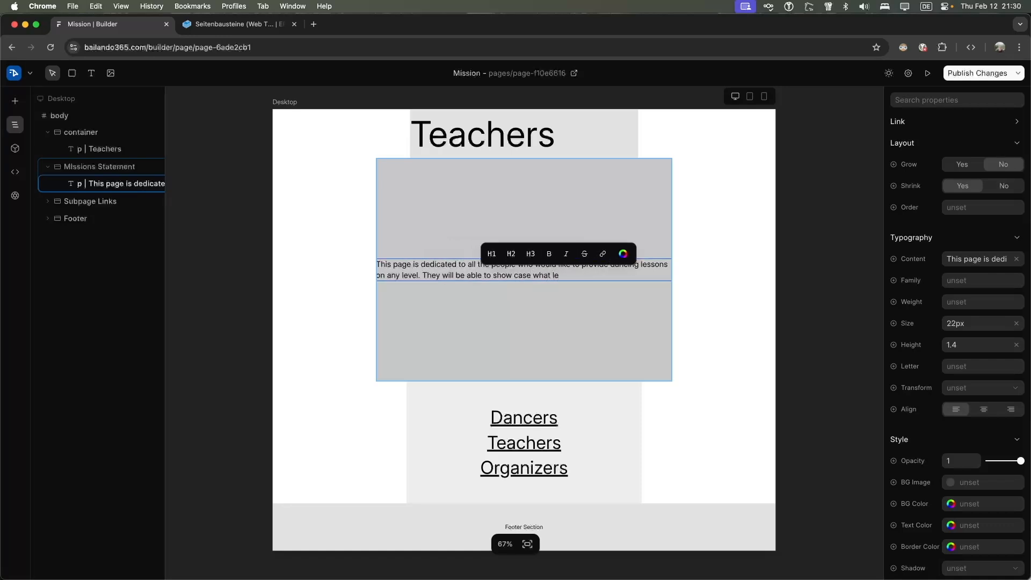
{"action": "key", "text": "BackSpace"}
{"action": "key", "text": "BackSpace"}
{"action": "type", "text": "dances "}
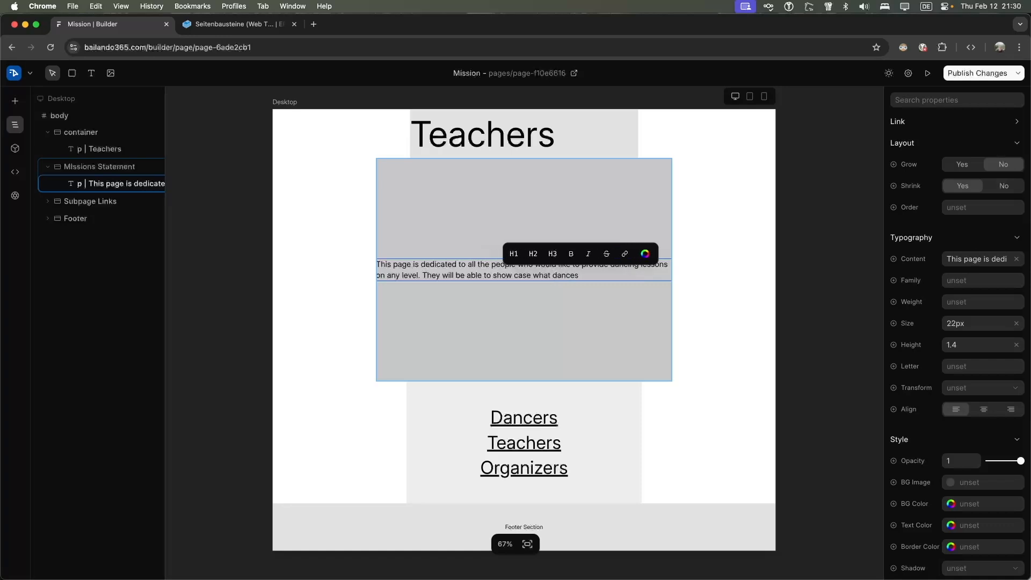
{"action": "type", "text": "they are good at and"}
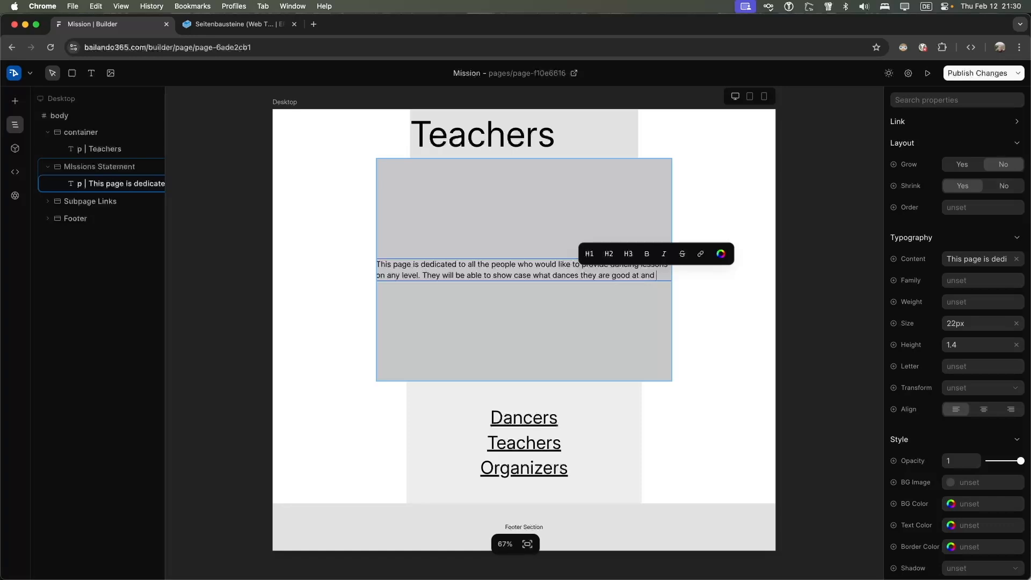
{"action": "type", "text": "where and f"}
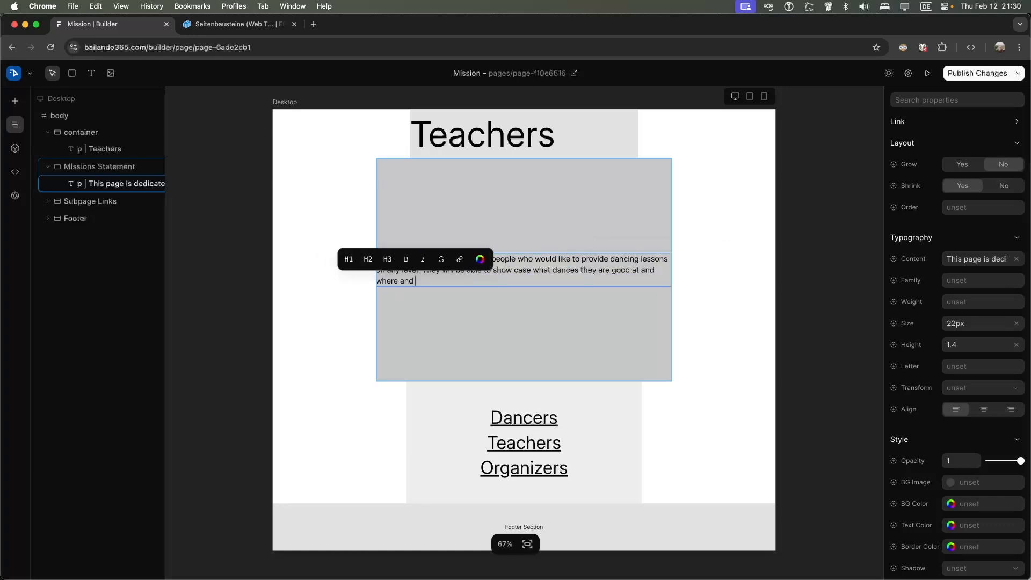
{"action": "key", "text": "BackSpace"}
{"action": "type", "text": "at what"}
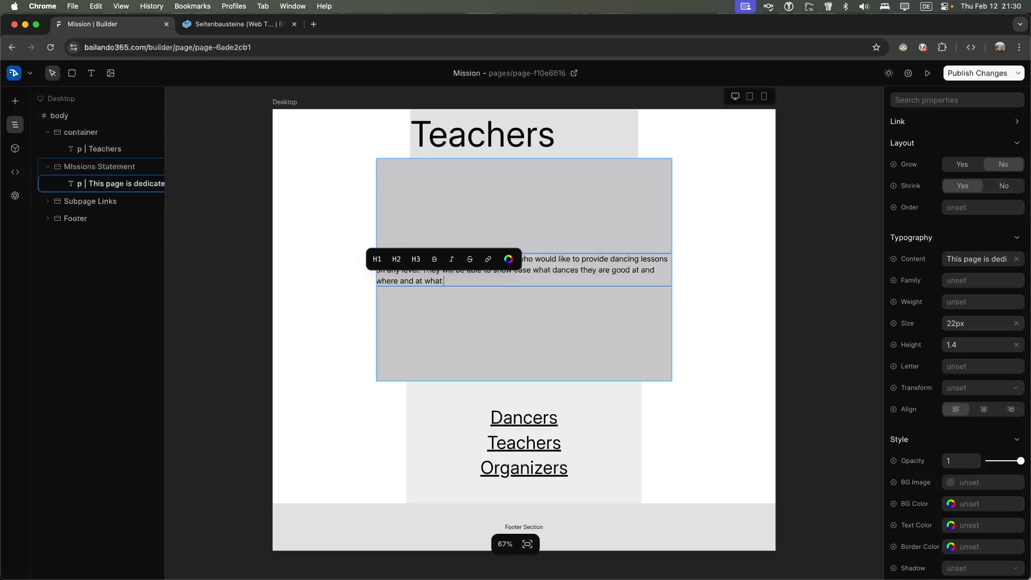
{"action": "key", "text": "alt+BackSpace"}
{"action": "key", "text": "alt+BackSpace"}
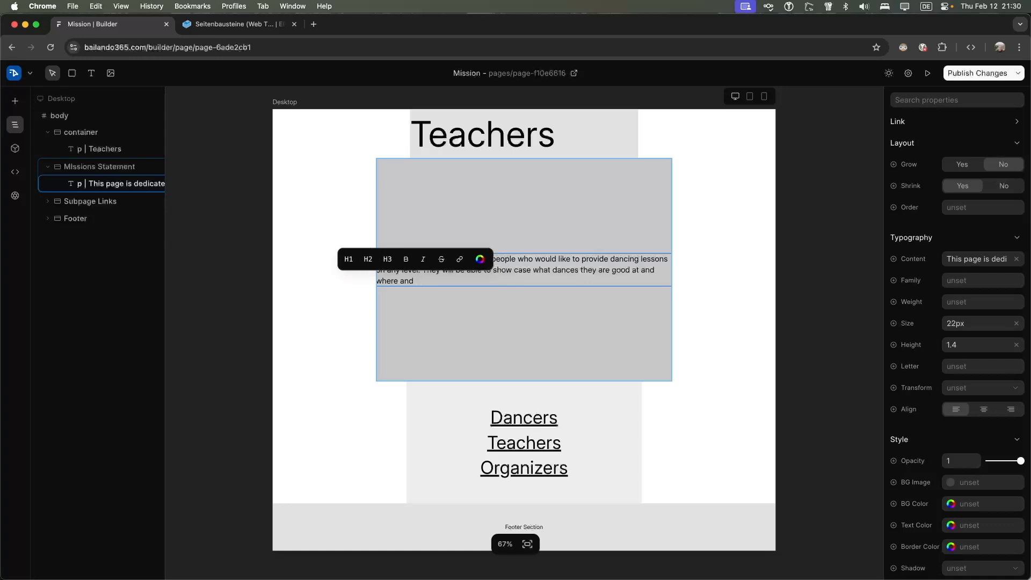
{"action": "type", "text": "with"}
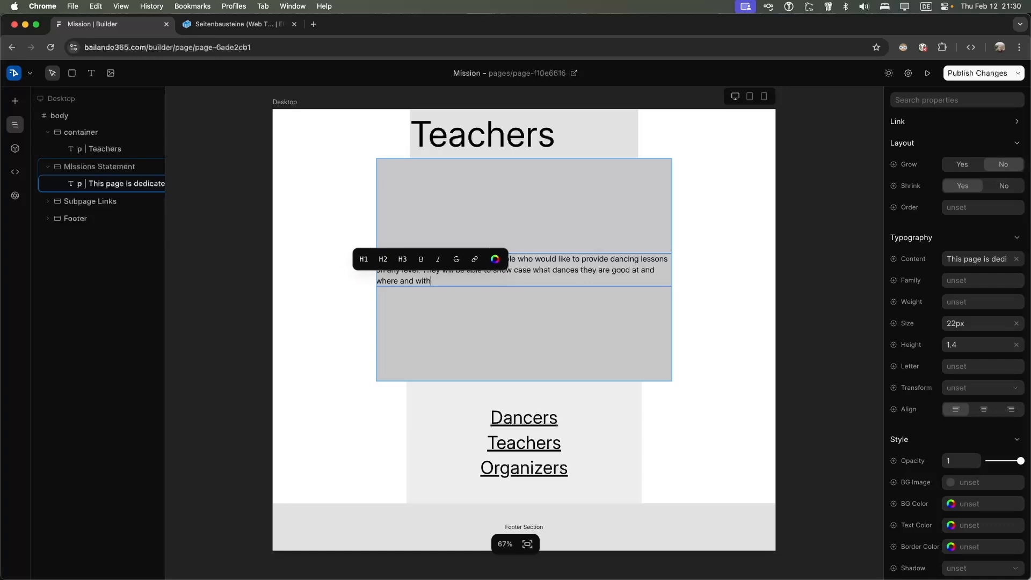
{"action": "type", "text": " what terms they will be offering these clases."}
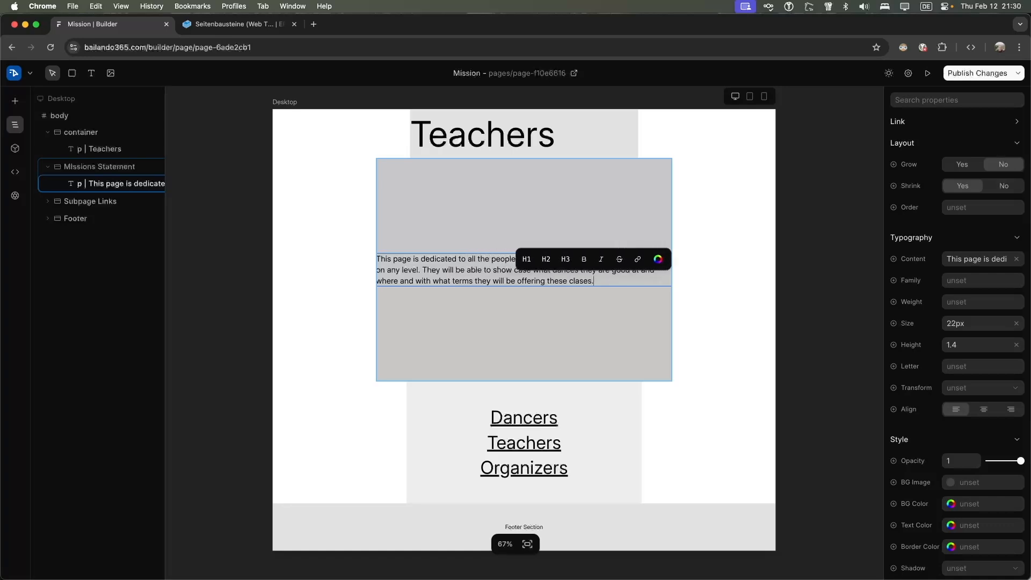
Rename the first subpage link from Dancers to Mission
{"action": "left_click", "coordinate": [576, 431]}
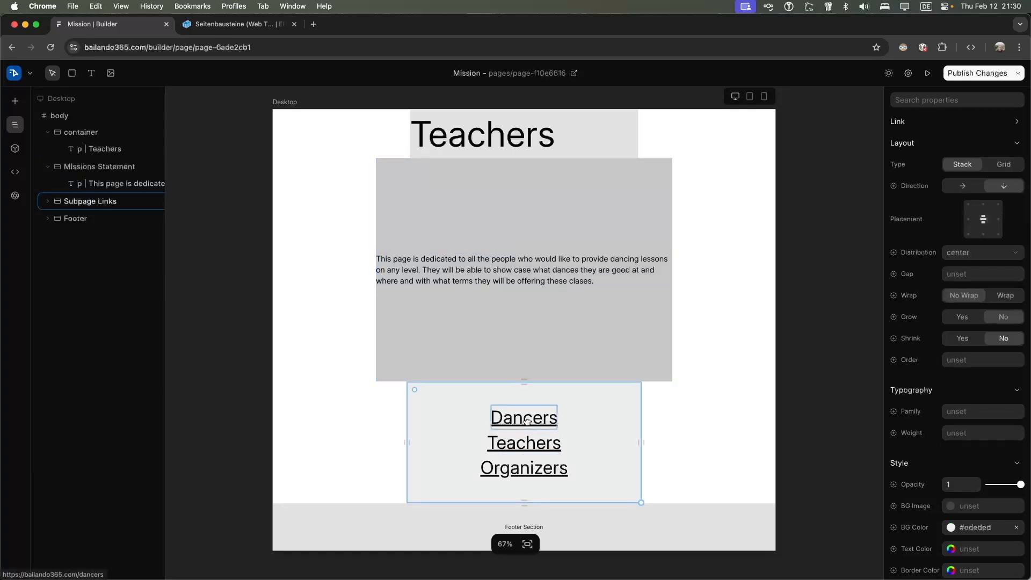
{"action": "left_click", "coordinate": [540, 419]}
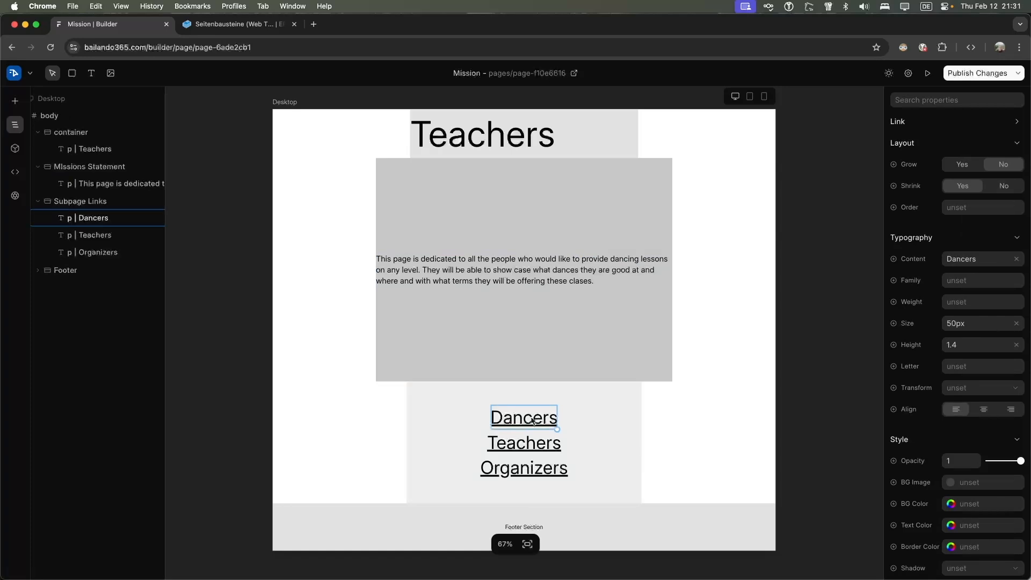
{"action": "key", "text": "Delete"}
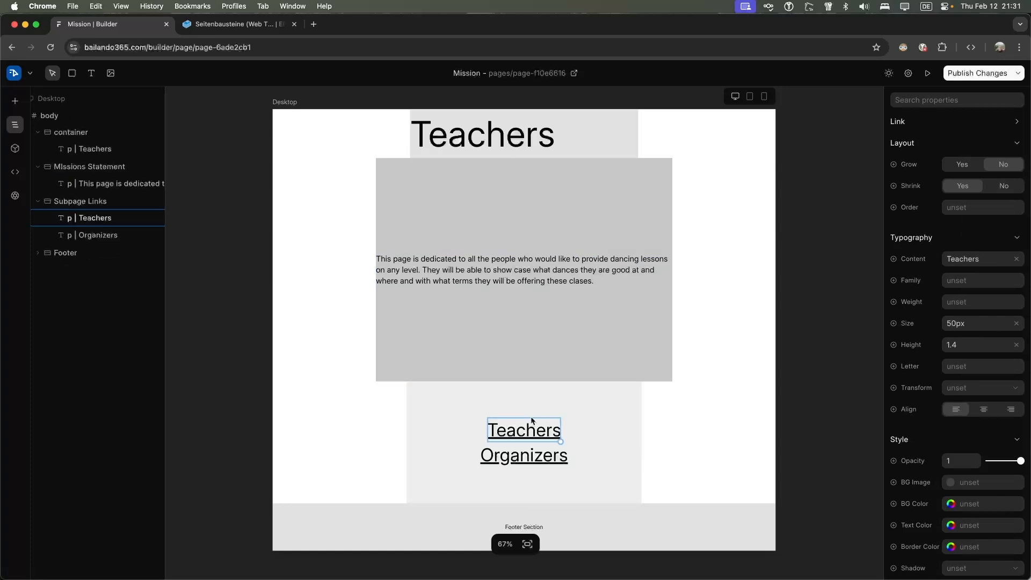
{"action": "key", "text": "super+z"}
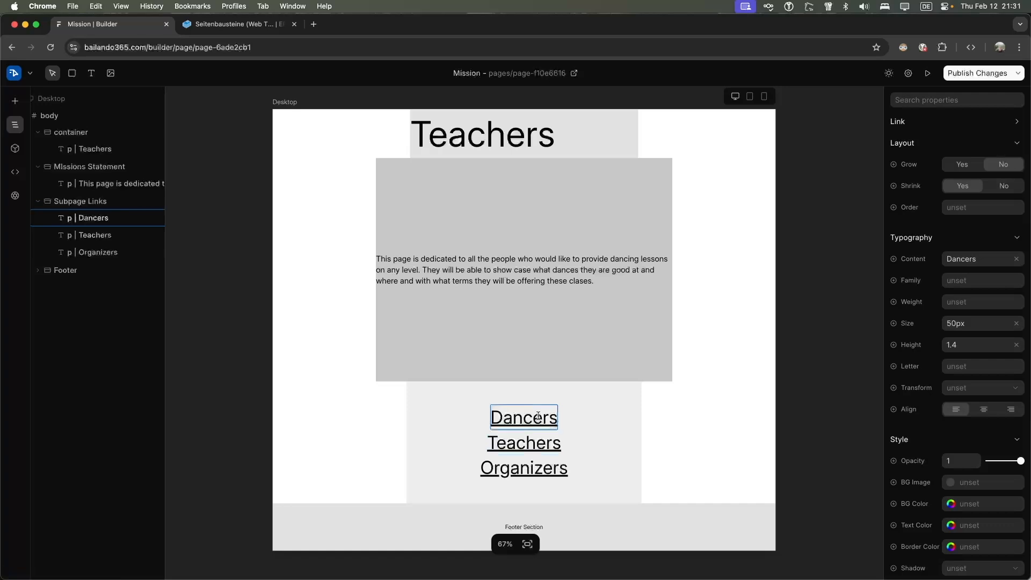
{"action": "double_click", "coordinate": [538, 416]}
{"action": "key", "text": "BackSpace"}
{"action": "type", "text": "Mission"}
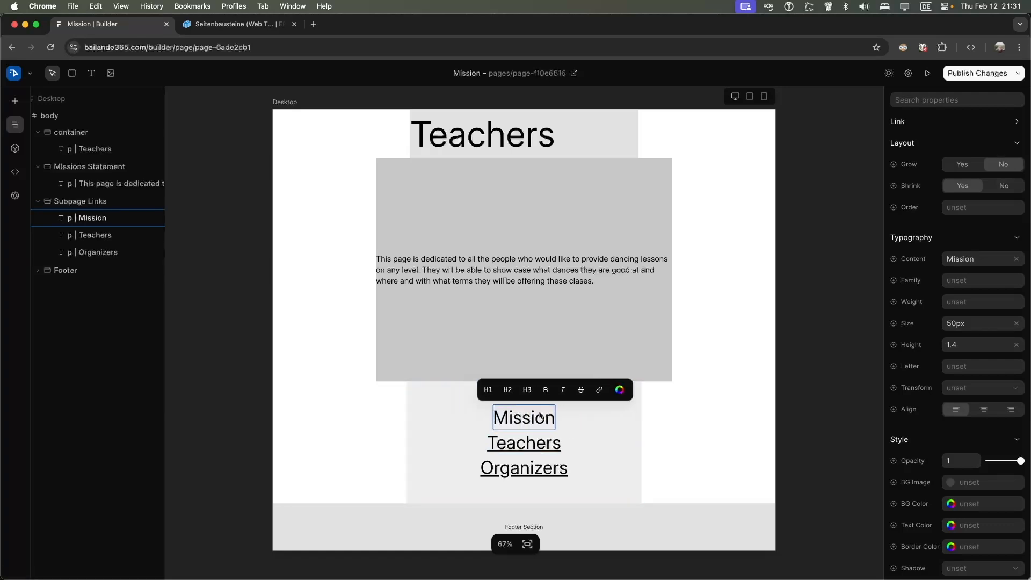
{"action": "left_click", "coordinate": [600, 390]}
{"action": "type", "text": "https://bailando365.com/mission"}
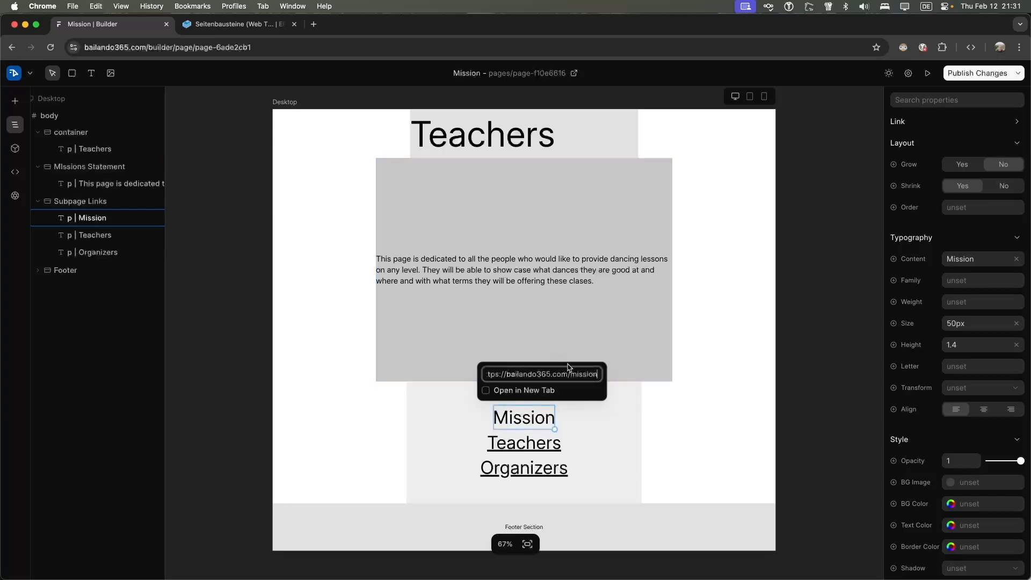
{"action": "key", "text": "Return"}
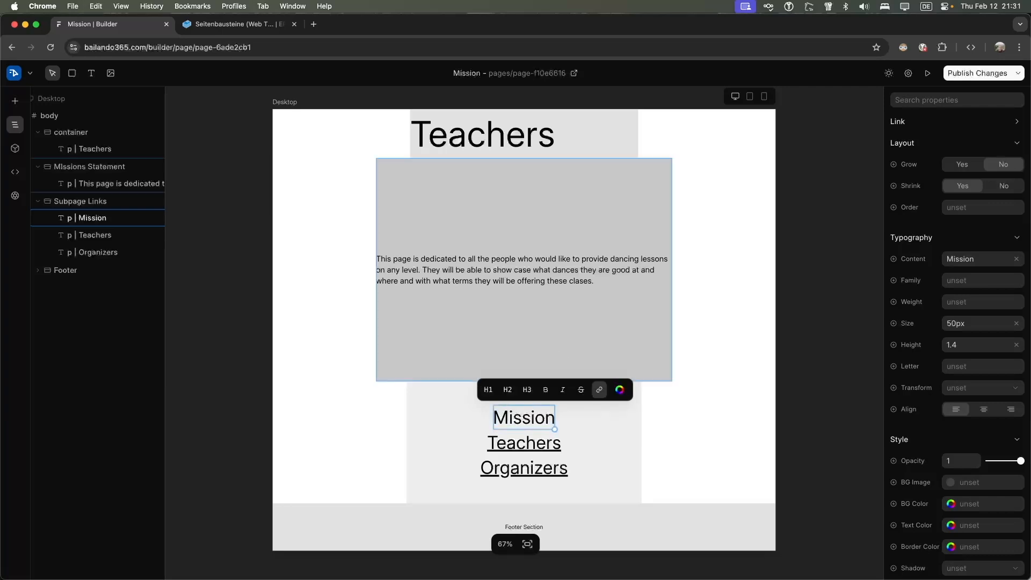
{"action": "left_click", "coordinate": [600, 389]}
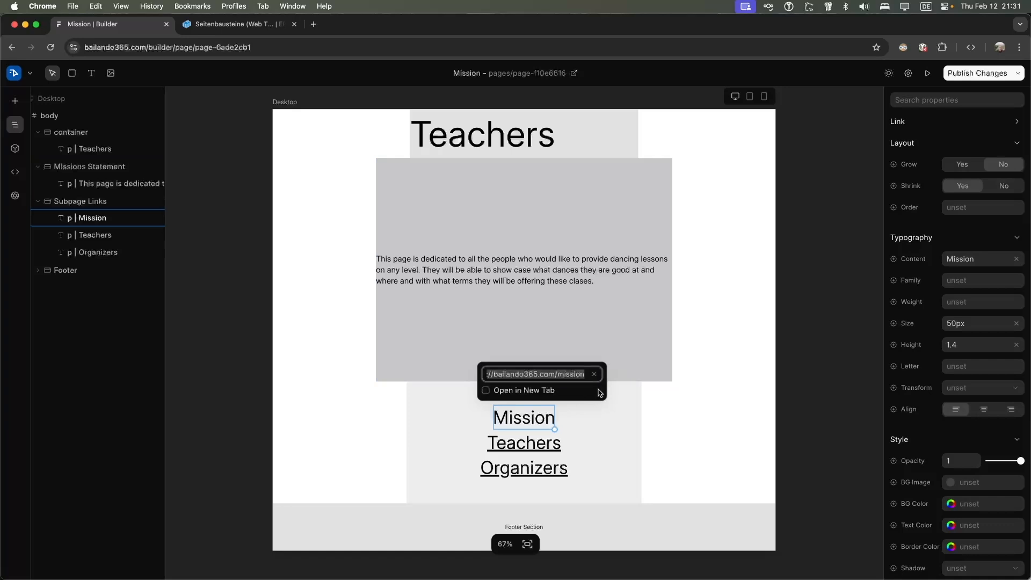
{"action": "key", "text": "Return"}
Reapply the bailando365.com/mission address to the Mission link
{"action": "left_click", "coordinate": [584, 423]}
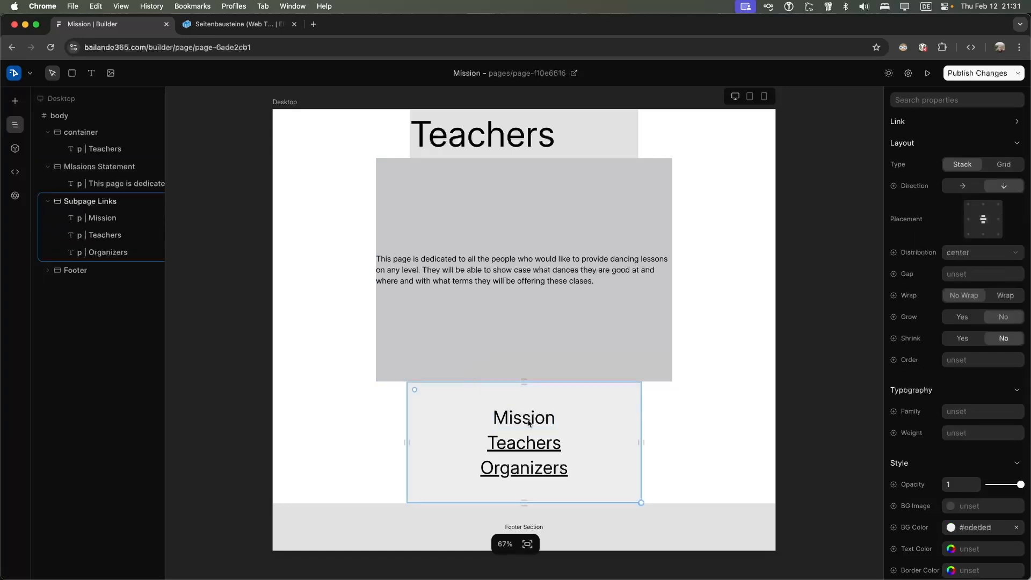
{"action": "left_click", "coordinate": [530, 423]}
{"action": "left_click", "coordinate": [530, 422]}
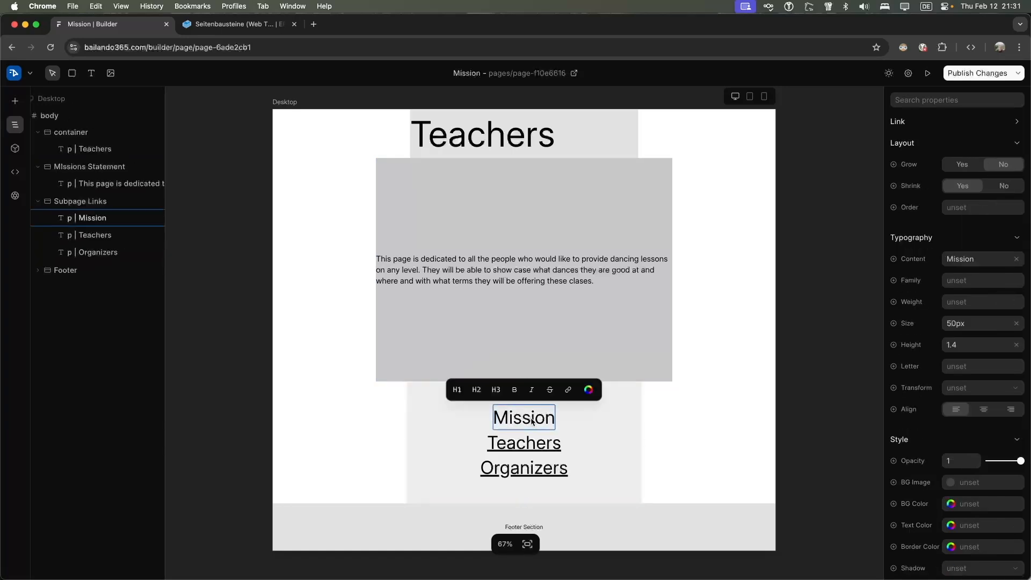
{"action": "left_click", "coordinate": [566, 387]}
{"action": "key", "text": "super+v"}
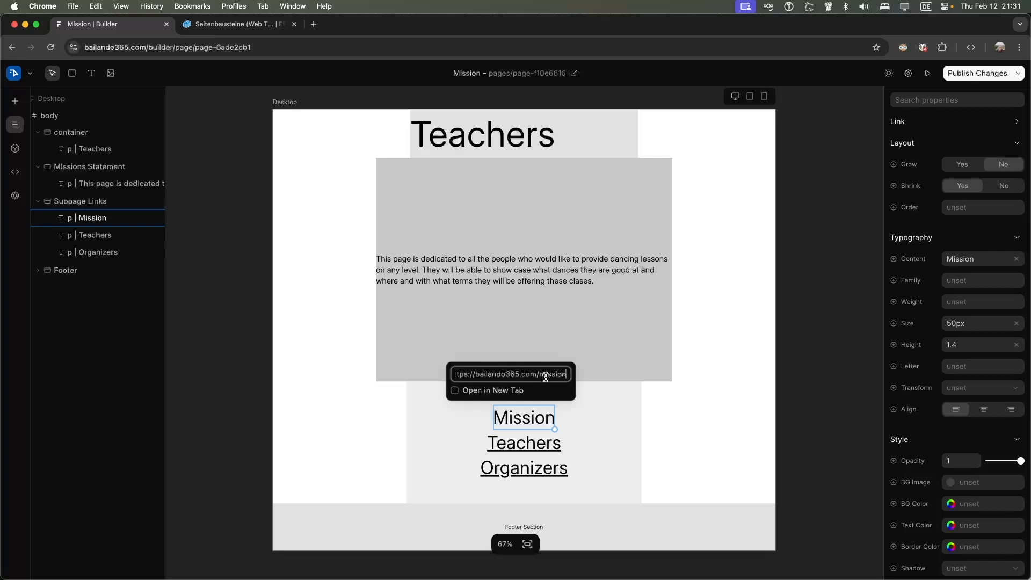
{"action": "key", "text": "Return"}
{"action": "left_click", "coordinate": [529, 444]}
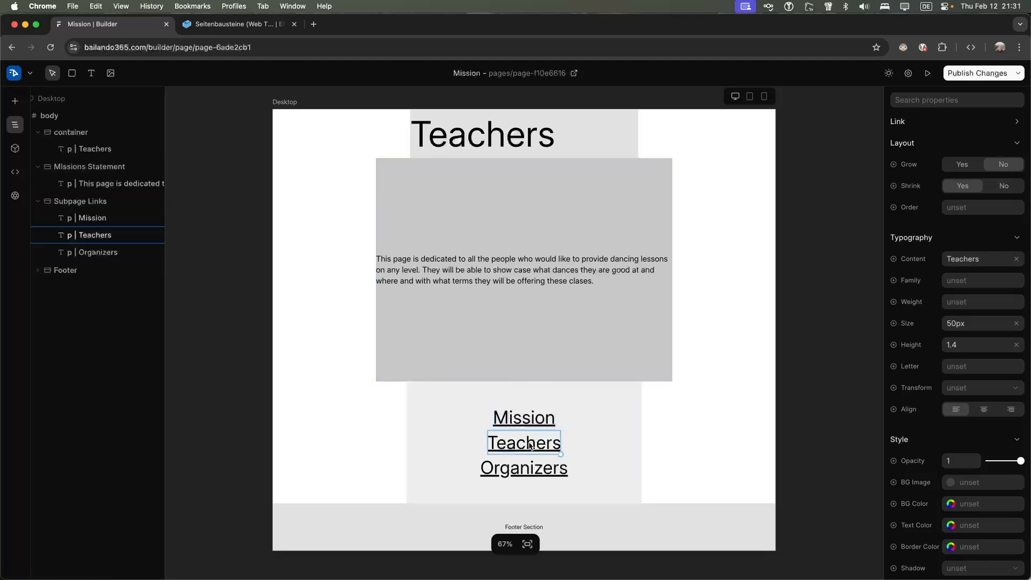
Try renaming the Teachers link to Dancers, then undo back to the earlier links
{"action": "double_click", "coordinate": [530, 445]}
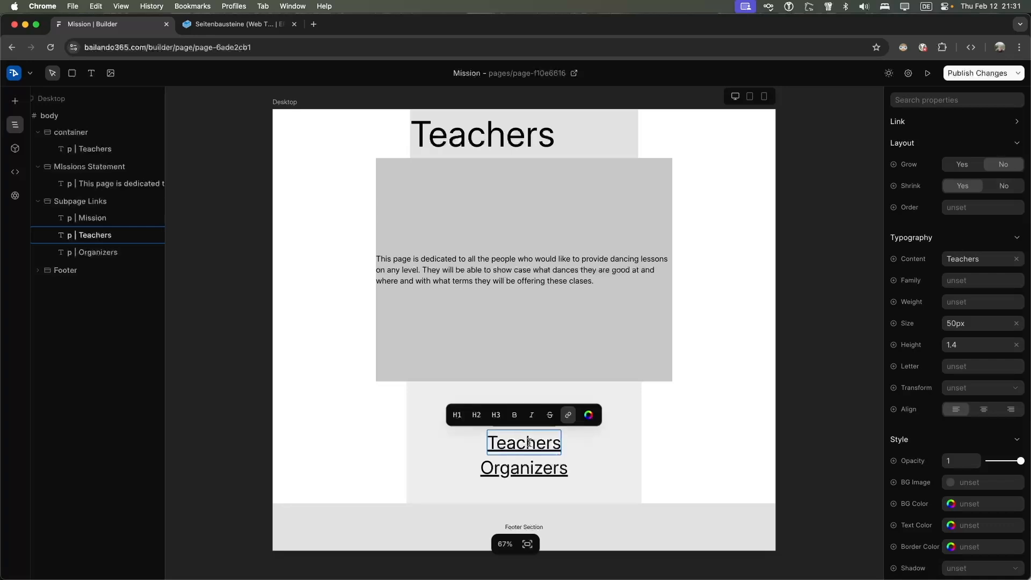
{"action": "key", "text": "super+a"}
{"action": "key", "text": "BackSpace"}
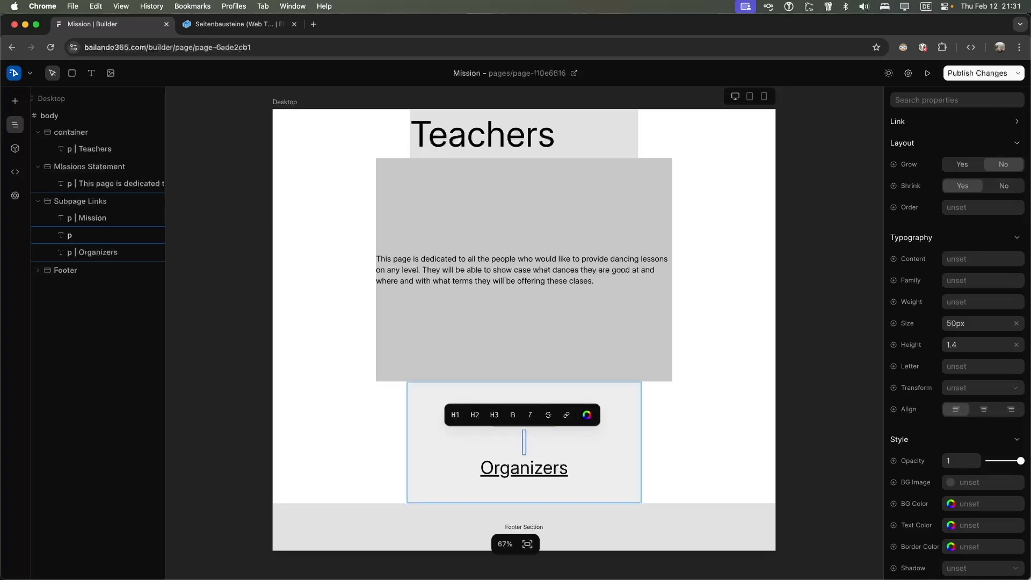
{"action": "type", "text": "Dancers"}
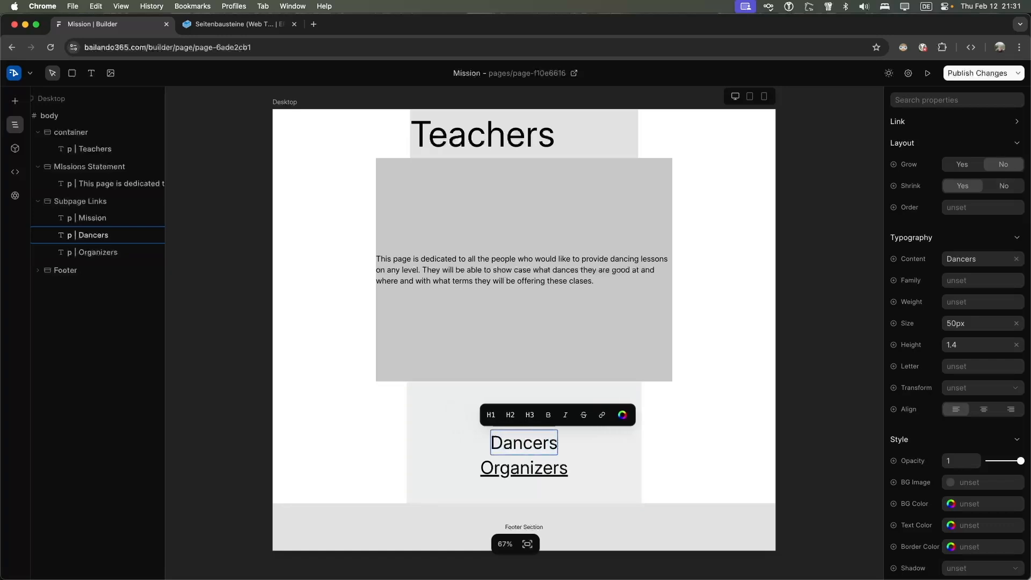
{"action": "key", "text": "super+z"}
{"action": "key", "text": "super+z"}
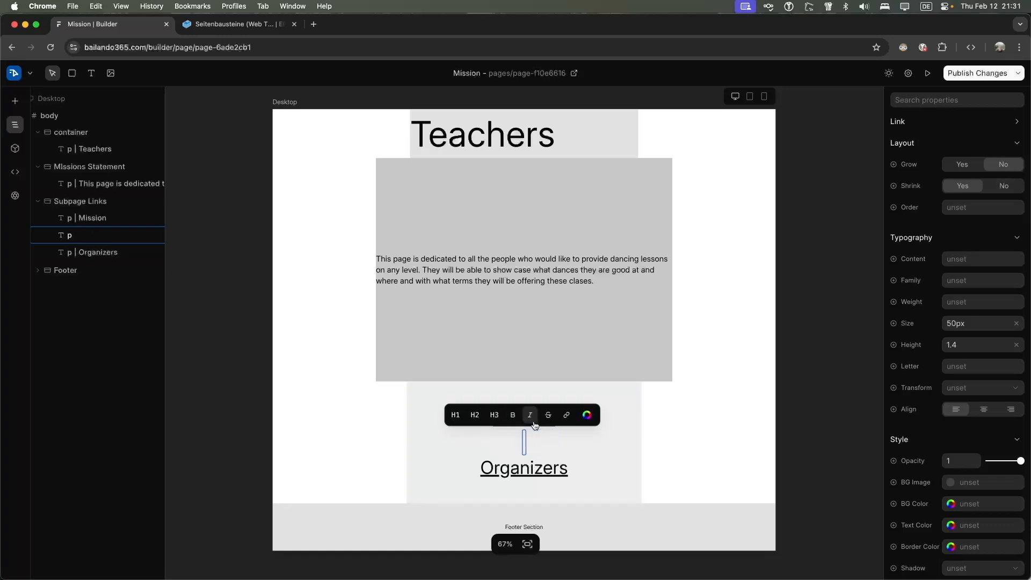
{"action": "left_click", "coordinate": [598, 441]}
{"action": "key", "text": "super+z"}
{"action": "key", "text": "super+z"}
{"action": "key", "text": "super+z"}
Rename the Teachers link to Dancers and paste the copied page address as its link
{"action": "left_click", "coordinate": [529, 443]}
{"action": "left_click", "coordinate": [529, 445]}
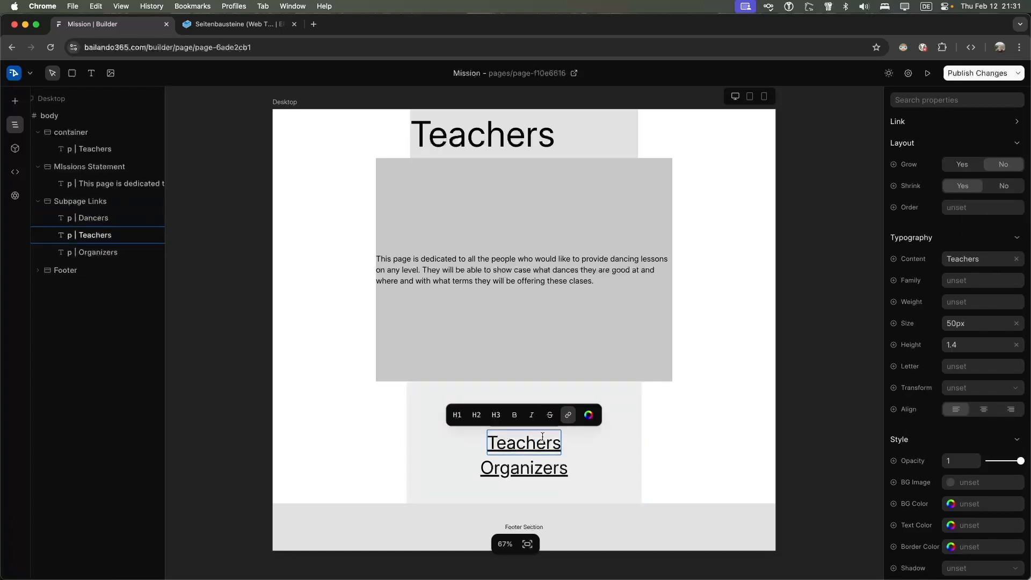
{"action": "key", "text": "BackSpace"}
{"action": "type", "text": "Dancers"}
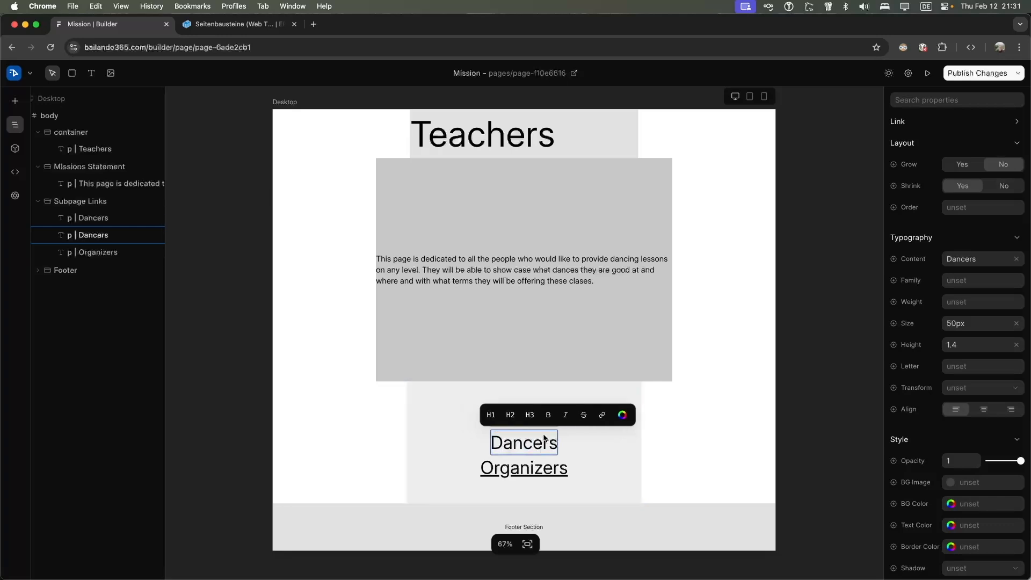
{"action": "left_click", "coordinate": [602, 416]}
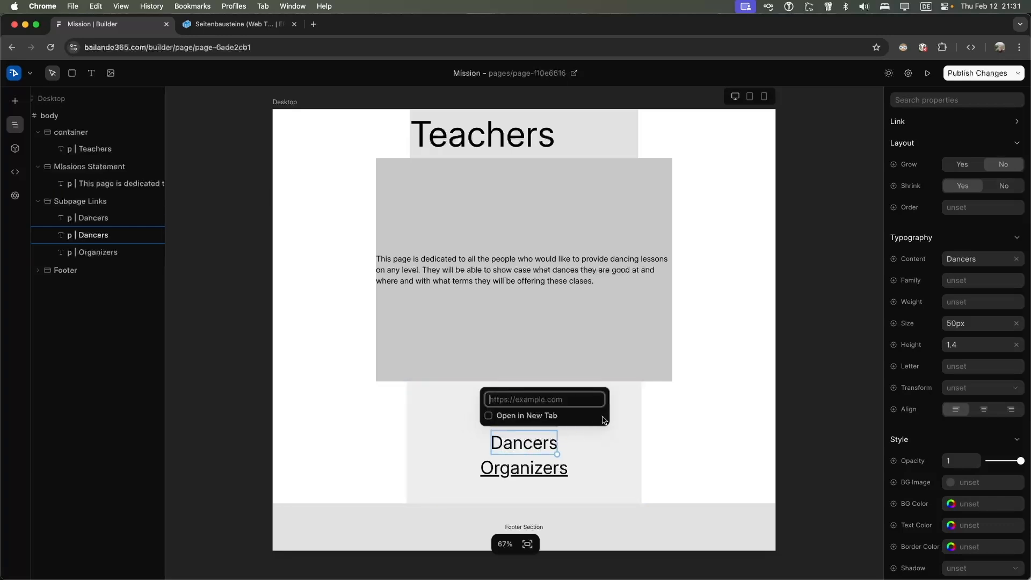
{"action": "type", "text": "https://bailando365.com/mission"}
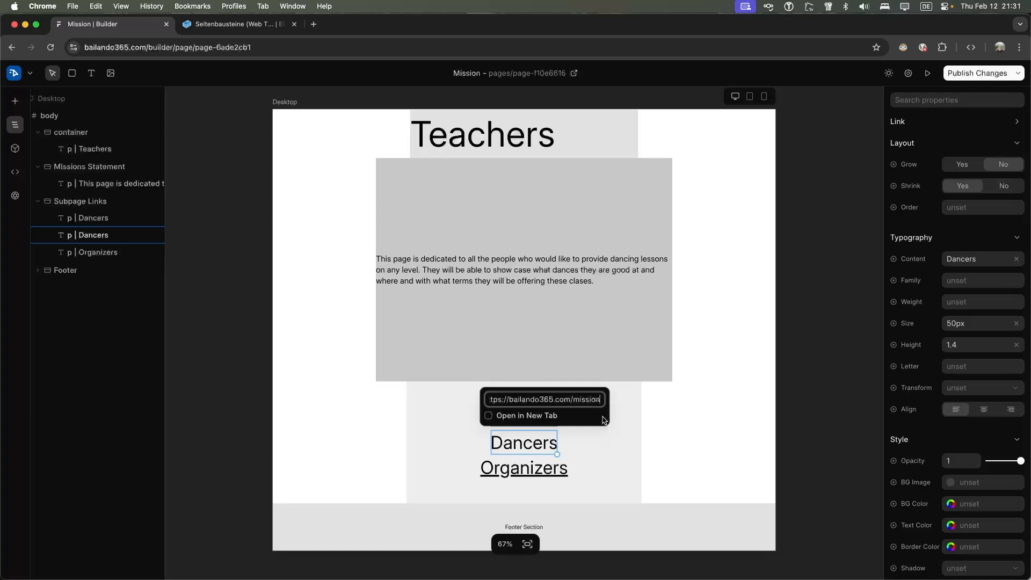
{"action": "key", "text": "Return"}
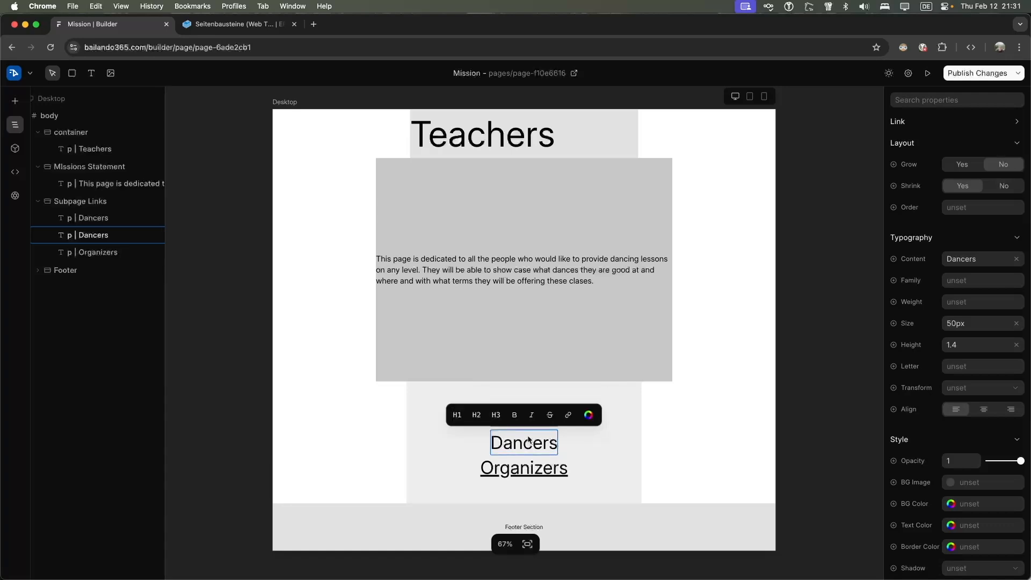
Change the second link's text to Mission and link it to the mission page
{"action": "key", "text": "super+a"}
{"action": "key", "text": "BackSpace"}
{"action": "type", "text": "Mission"}
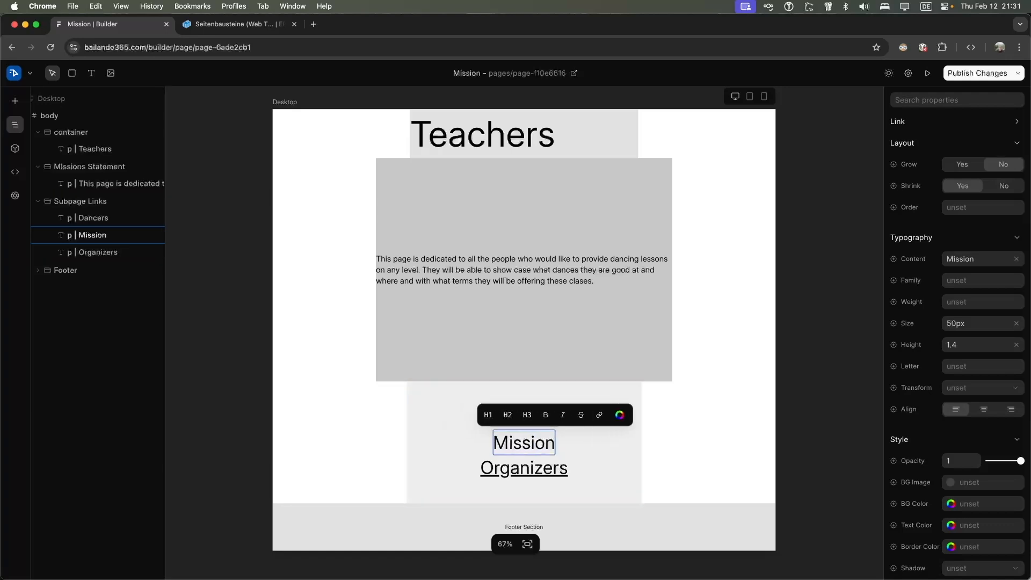
{"action": "left_click", "coordinate": [598, 415]}
{"action": "type", "text": "https://bailando365.com/mission"}
{"action": "key", "text": "Return"}
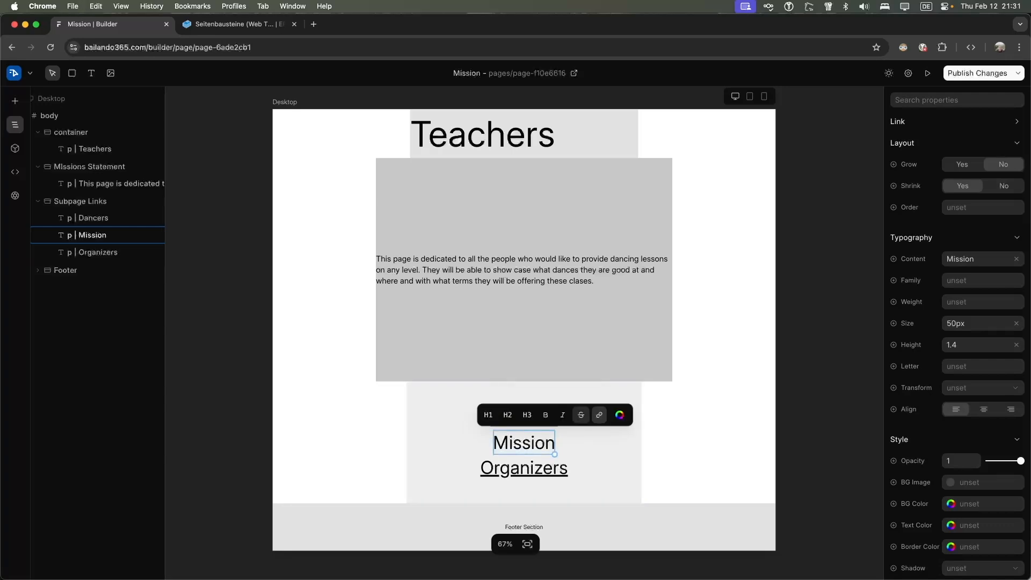
Reapply the mission page address to the Mission link
{"action": "left_click", "coordinate": [585, 433]}
{"action": "left_click", "coordinate": [538, 444]}
{"action": "left_click", "coordinate": [539, 444]}
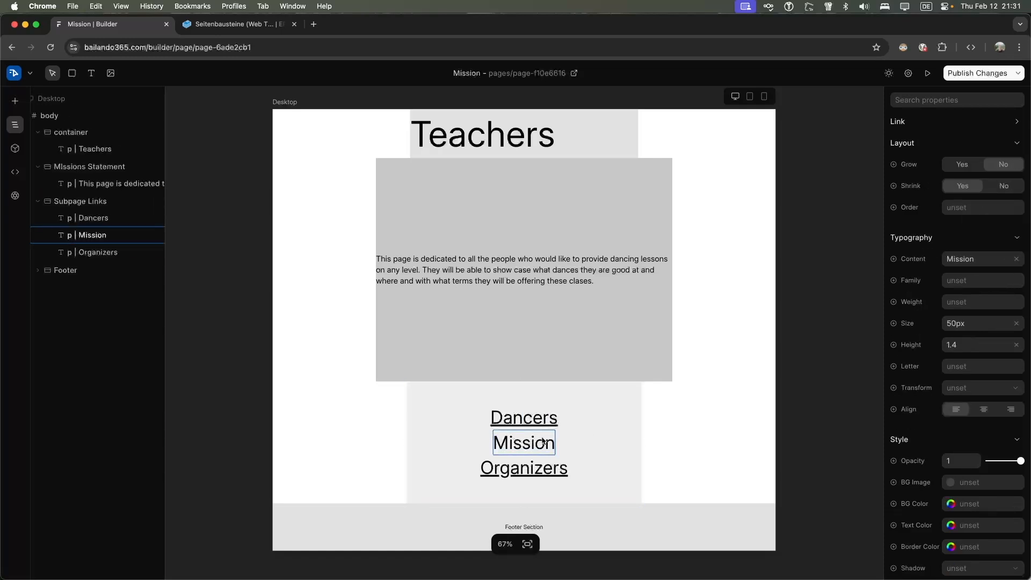
{"action": "left_click", "coordinate": [574, 416]}
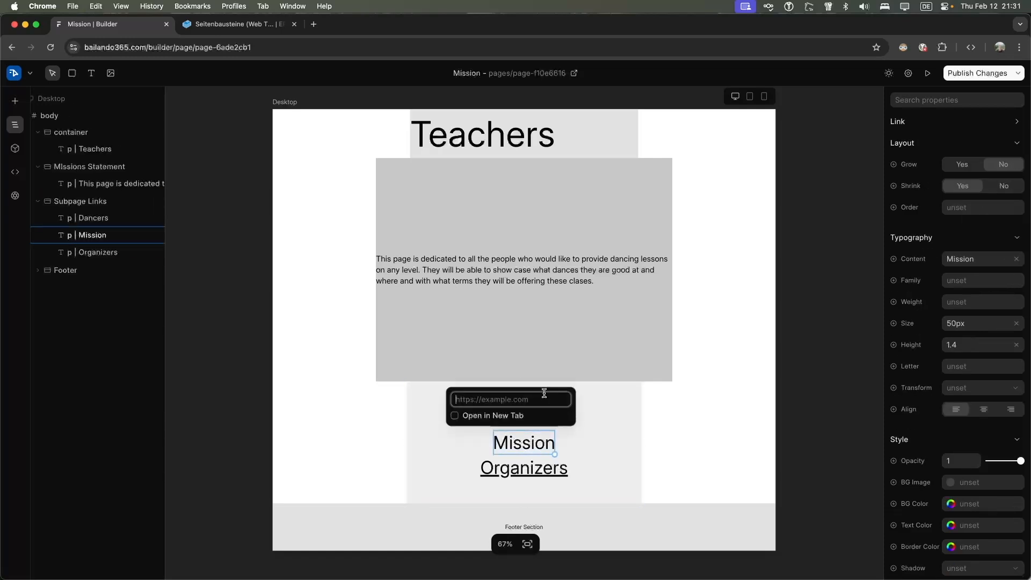
{"action": "key", "text": "super+v"}
{"action": "key", "text": "Return"}
{"action": "key", "text": "Escape"}
Check the Organizers link, then publish the page changes to the live site
{"action": "left_click", "coordinate": [565, 421]}
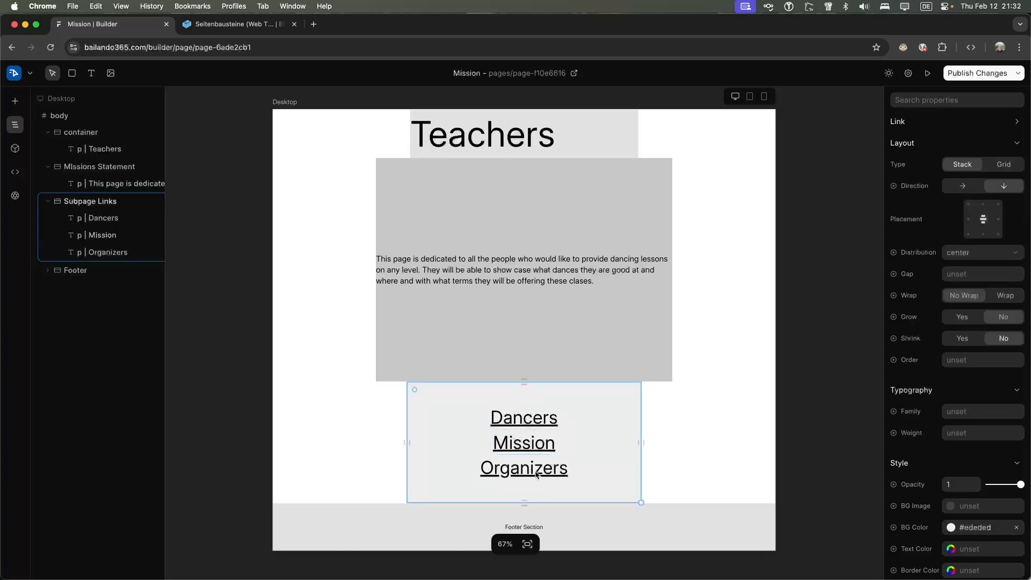
{"action": "left_click", "coordinate": [525, 473]}
{"action": "left_click", "coordinate": [525, 473]}
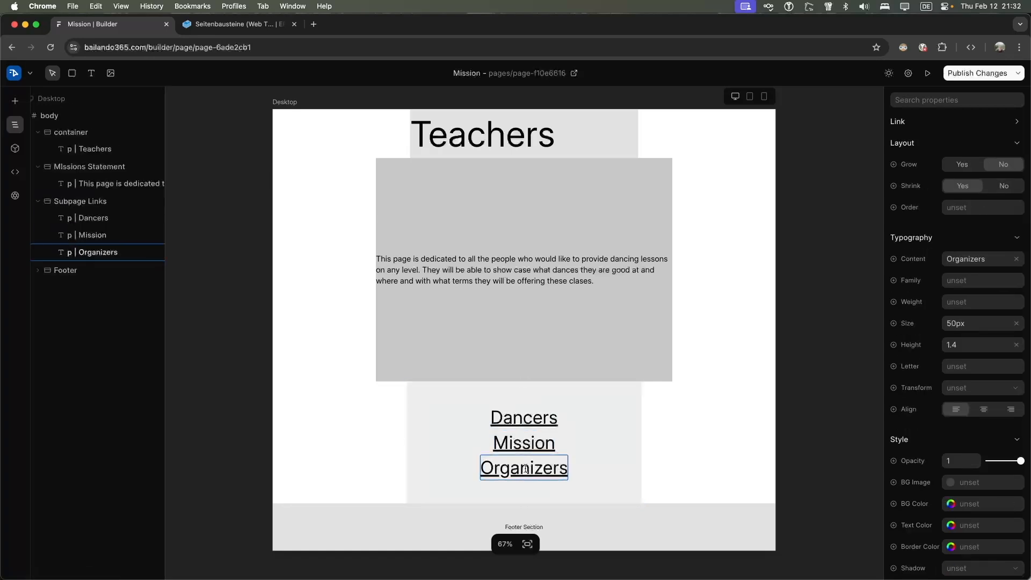
{"action": "left_click", "coordinate": [618, 411]}
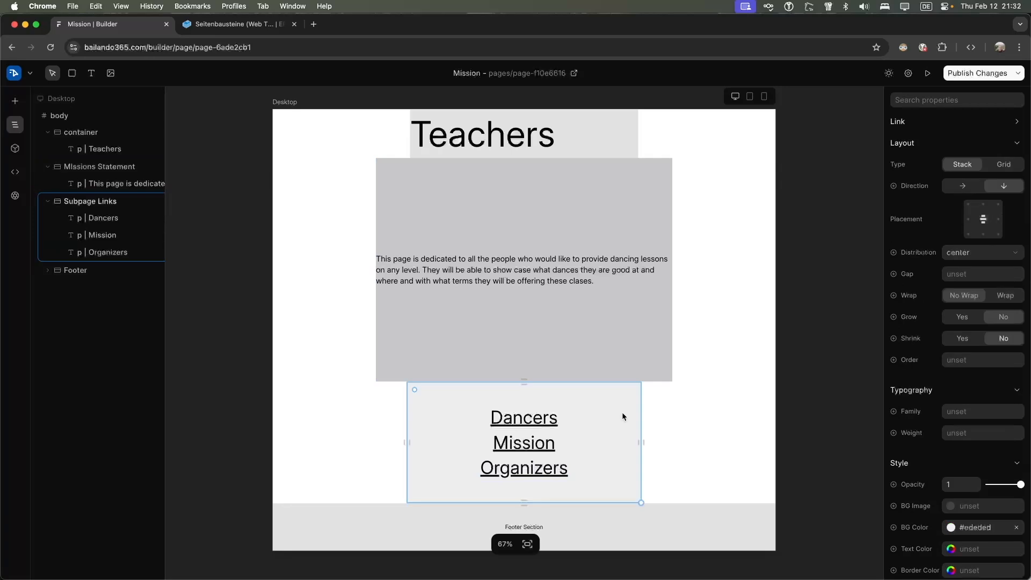
{"action": "left_click", "coordinate": [972, 75]}
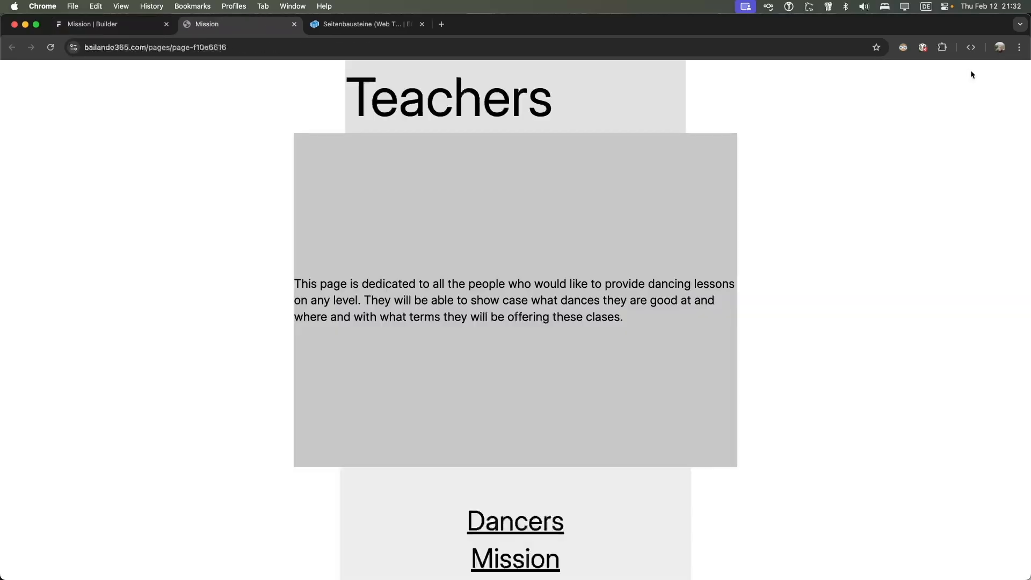
{"action": "scroll", "coordinate": [462, 225], "scroll_direction": "down", "scroll_amount": 3}
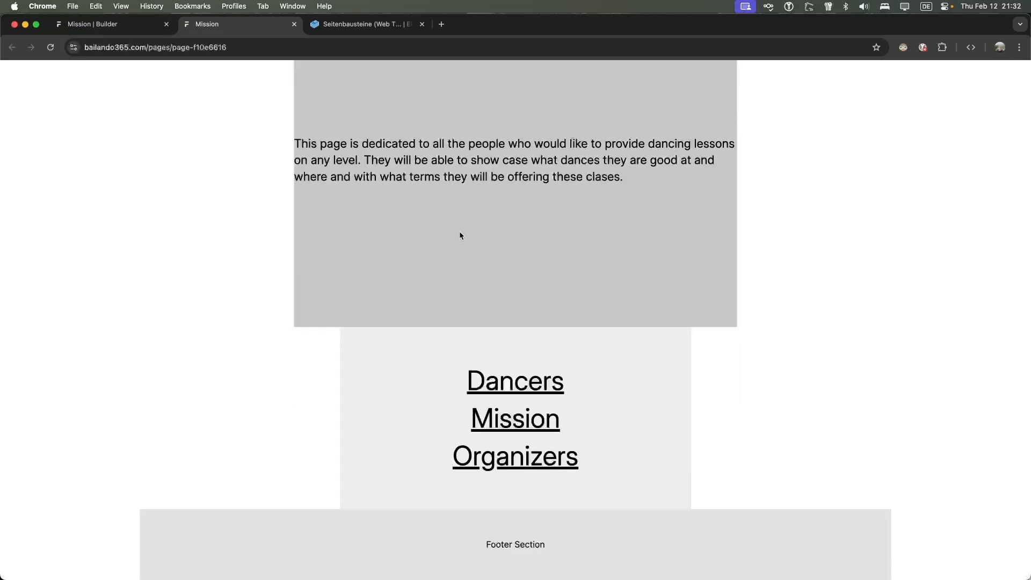
{"action": "scroll", "coordinate": [459, 231], "scroll_direction": "up", "scroll_amount": 3}
Back in the editor, duplicate the page from the page management menu
{"action": "left_click", "coordinate": [155, 24]}
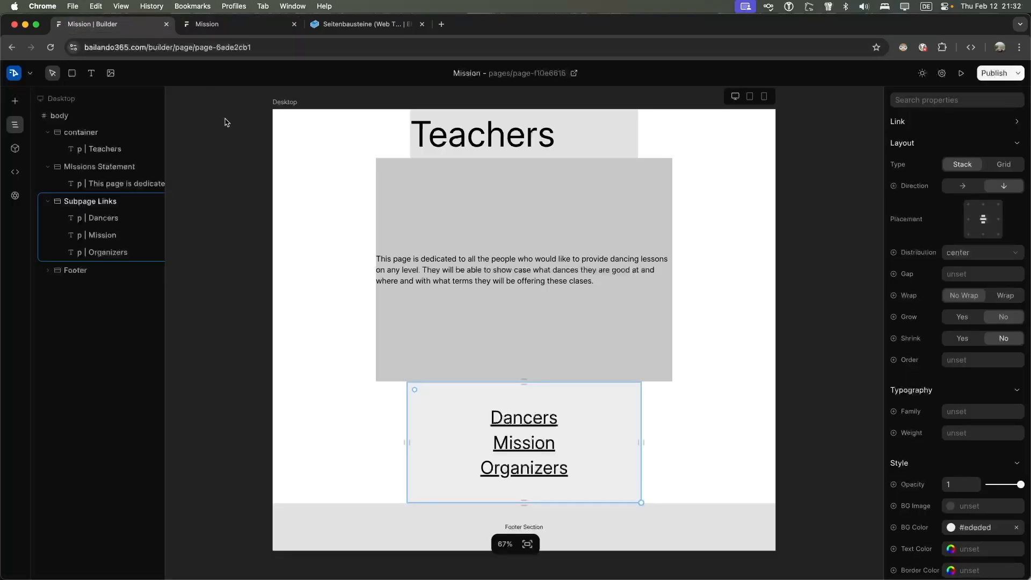
{"action": "left_click", "coordinate": [15, 73]}
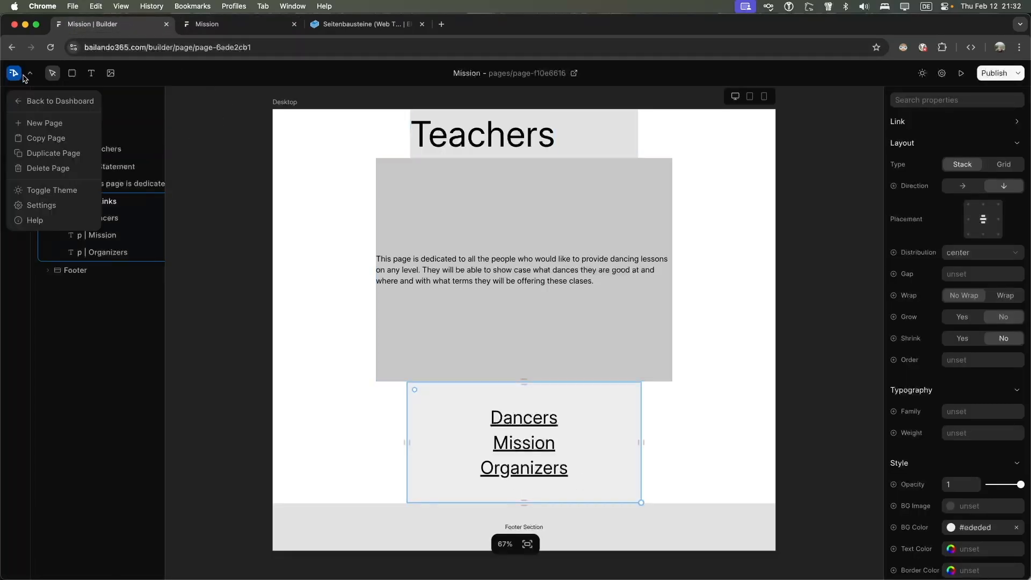
{"action": "left_click", "coordinate": [72, 139]}
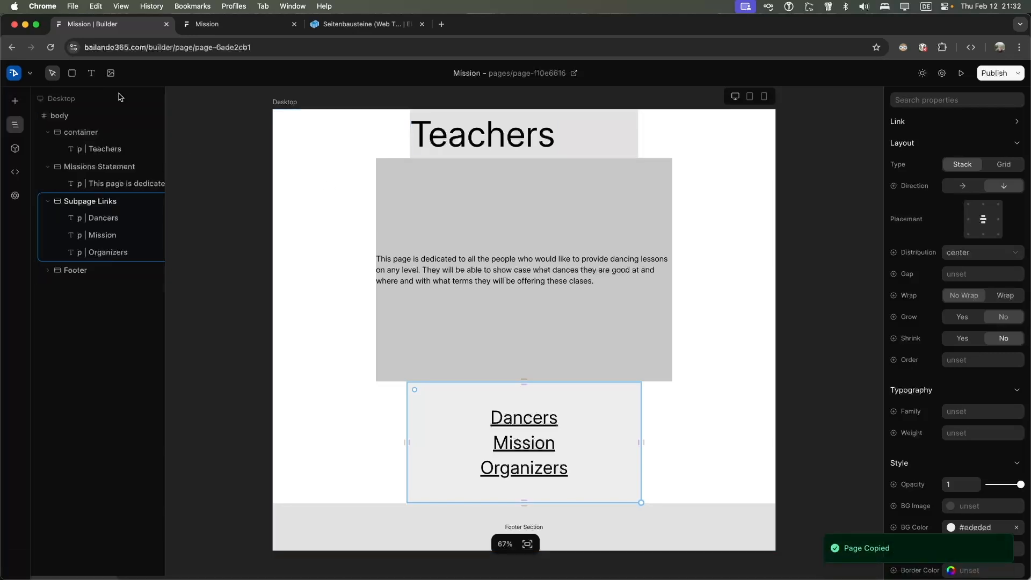
{"action": "left_click", "coordinate": [16, 73]}
{"action": "left_click", "coordinate": [53, 153]}
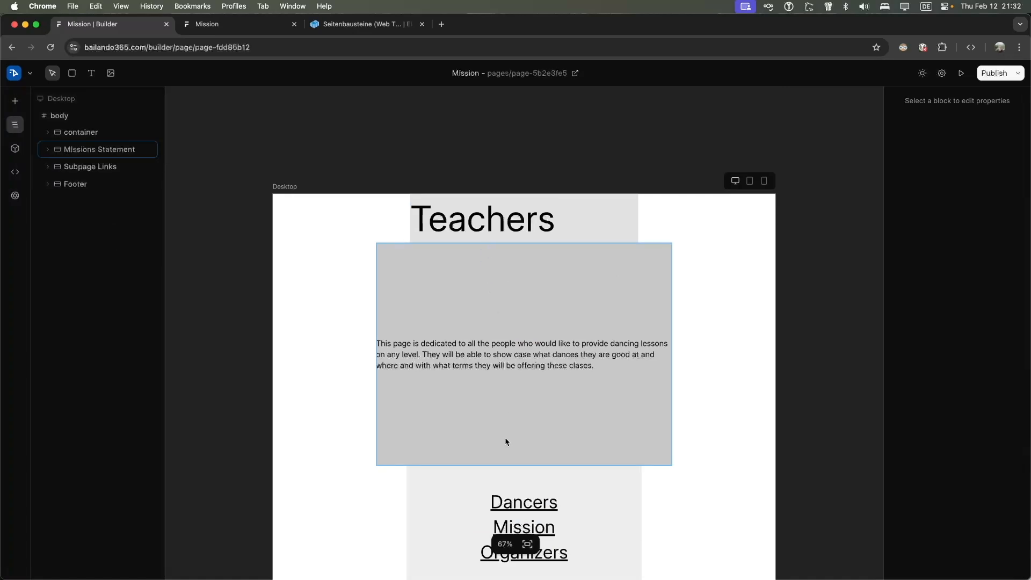
Change the heading text from Teachers to Organizers
{"action": "left_click", "coordinate": [475, 233]}
{"action": "left_click", "coordinate": [478, 228]}
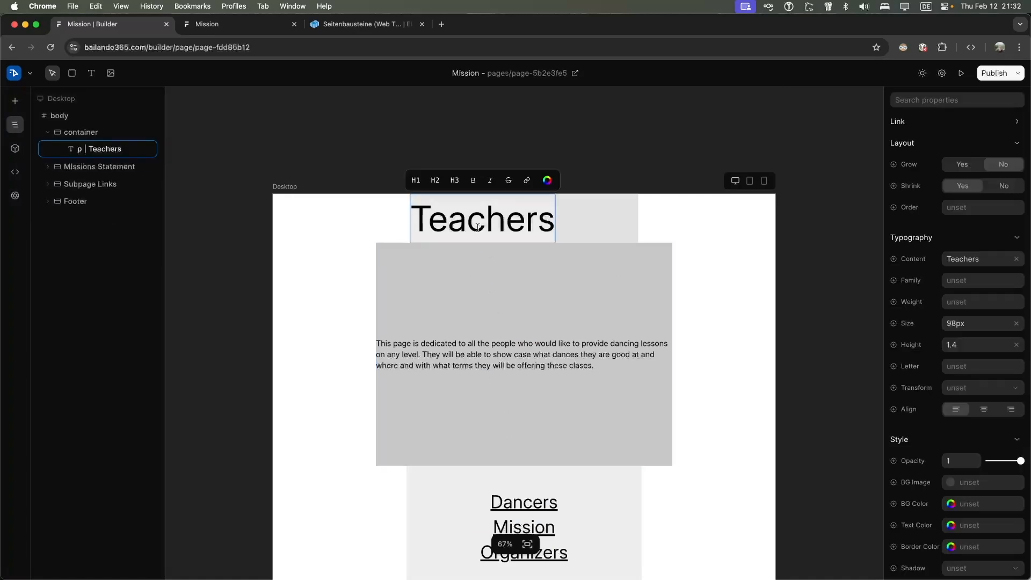
{"action": "key", "text": "super+a"}
{"action": "key", "text": "BackSpace"}
{"action": "type", "text": "Or"}
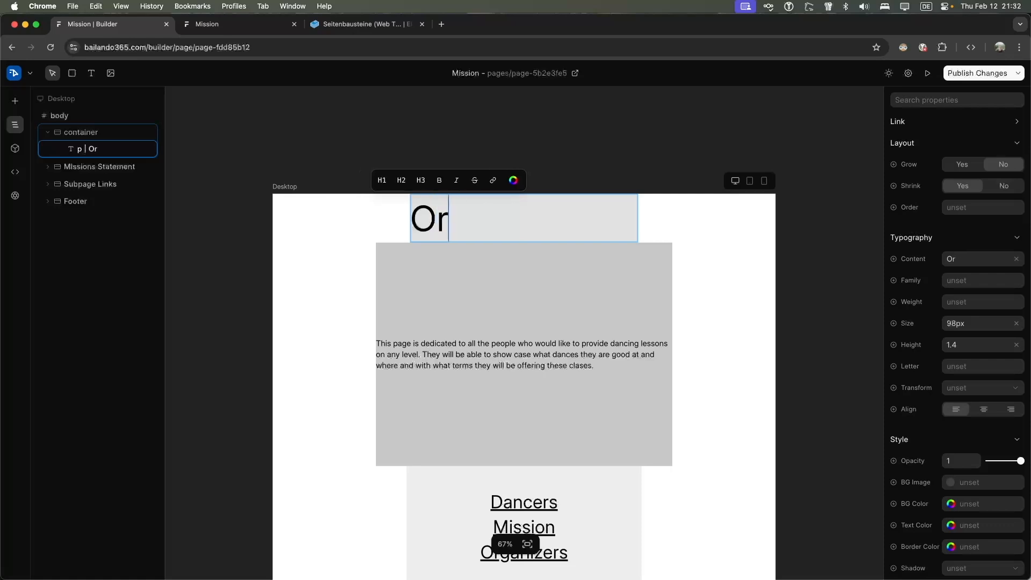
{"action": "type", "text": "ganizers"}
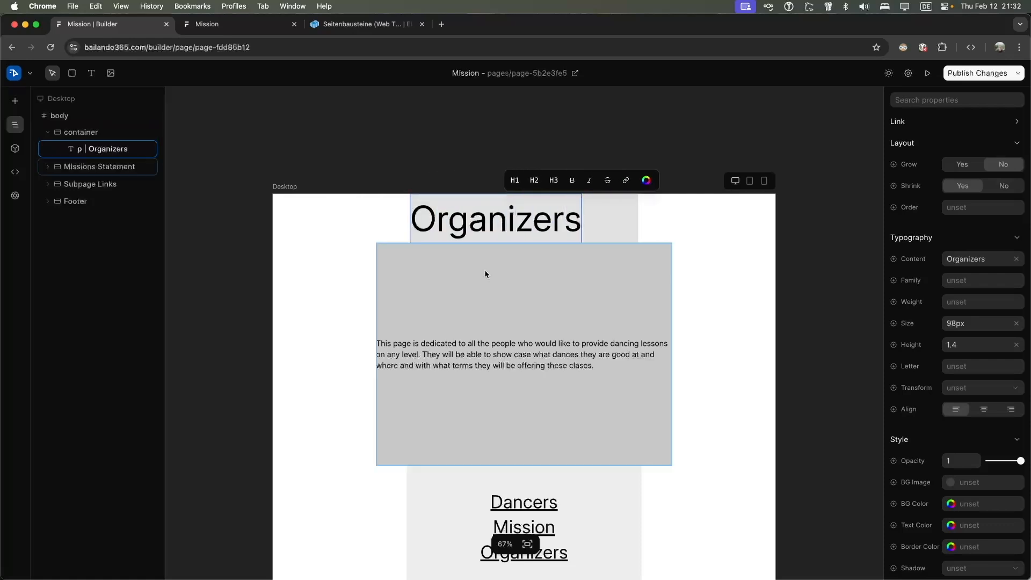
Rename the middle Mission link to Teachers
{"action": "scroll", "coordinate": [483, 417], "scroll_direction": "down", "scroll_amount": 2}
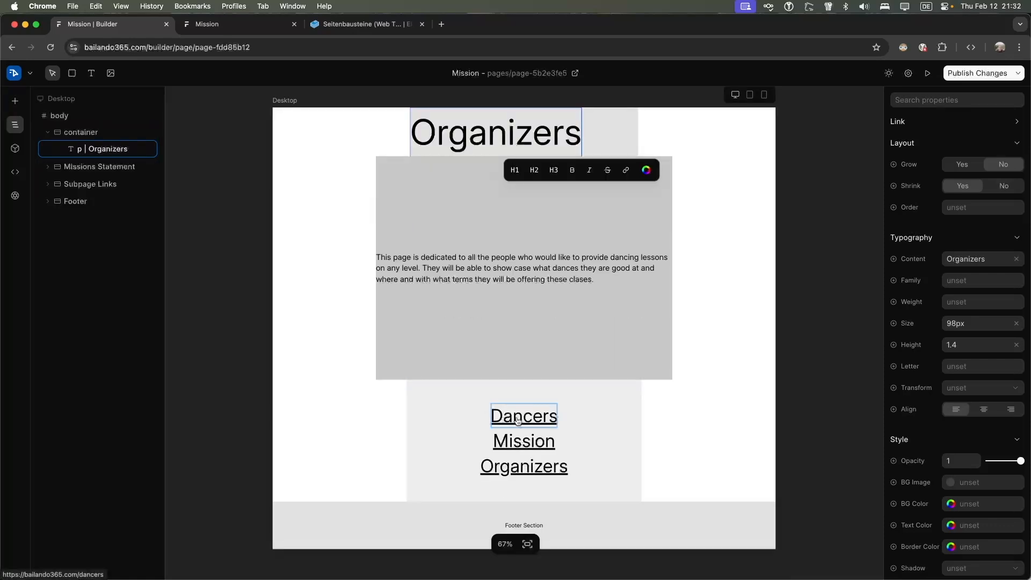
{"action": "left_click", "coordinate": [519, 441]}
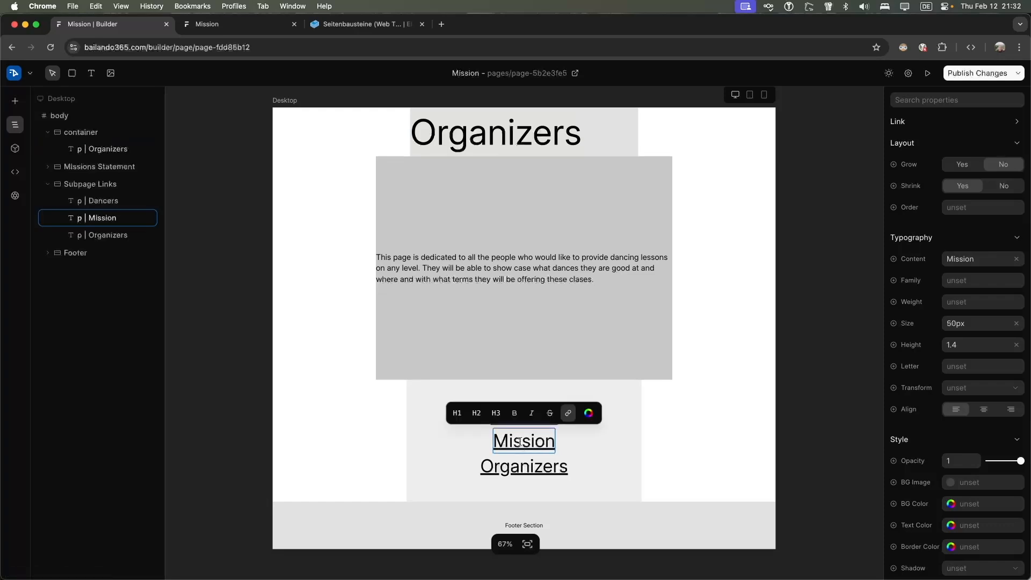
{"action": "double_click", "coordinate": [519, 441]}
{"action": "key", "text": "BackSpace"}
{"action": "type", "text": "Teachers"}
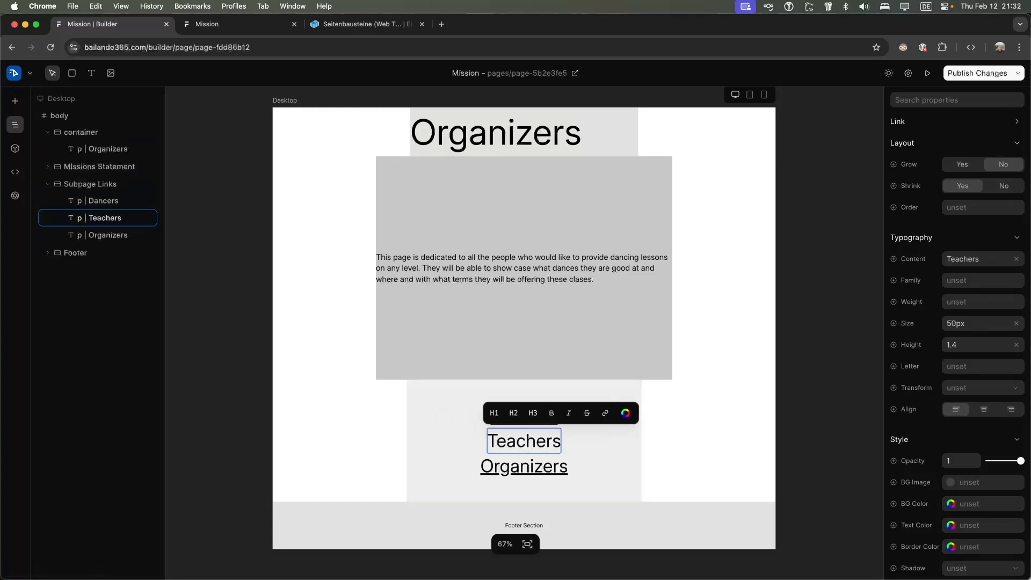
{"action": "left_click", "coordinate": [605, 413]}
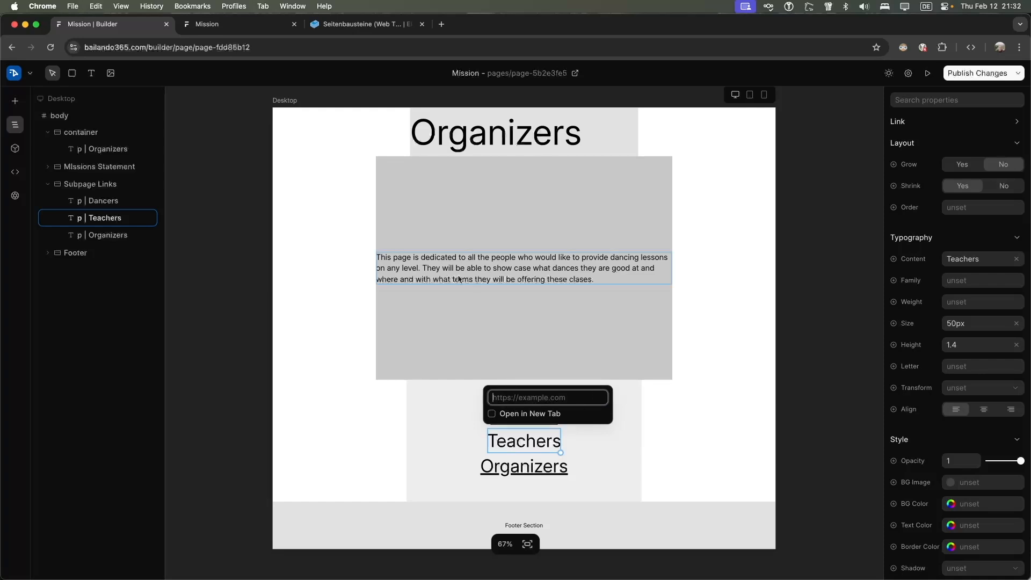
{"action": "left_click", "coordinate": [215, 24]}
{"action": "left_click", "coordinate": [139, 26]}
{"action": "left_click", "coordinate": [561, 399]}
{"action": "key", "text": "super+v"}
{"action": "key", "text": "alt+BackSpace"}
{"action": "key", "text": "BackSpace"}
{"action": "key", "text": "alt+BackSpace"}
{"action": "key", "text": "alt+BackSpace"}
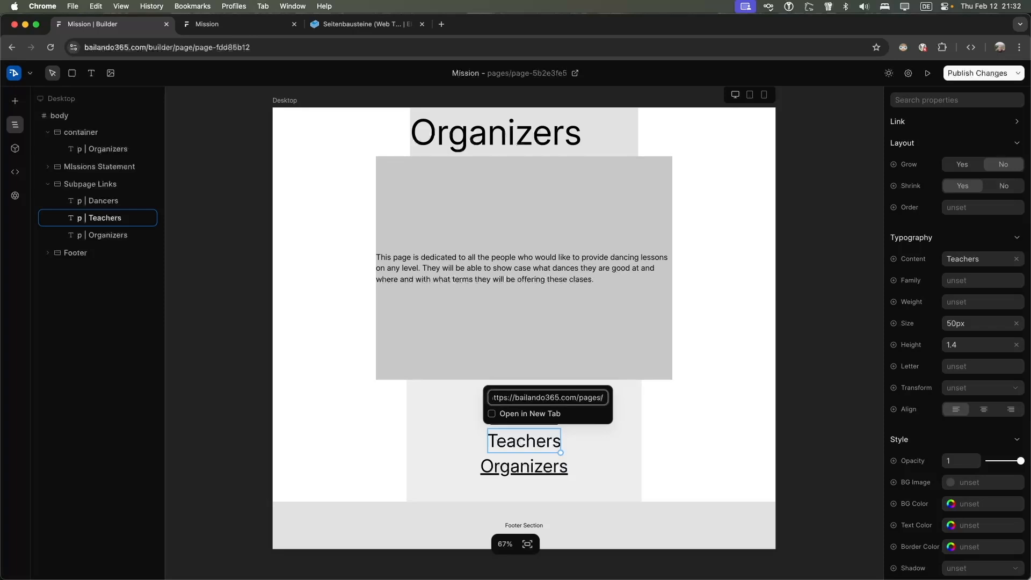
{"action": "type", "text": "teachers"}
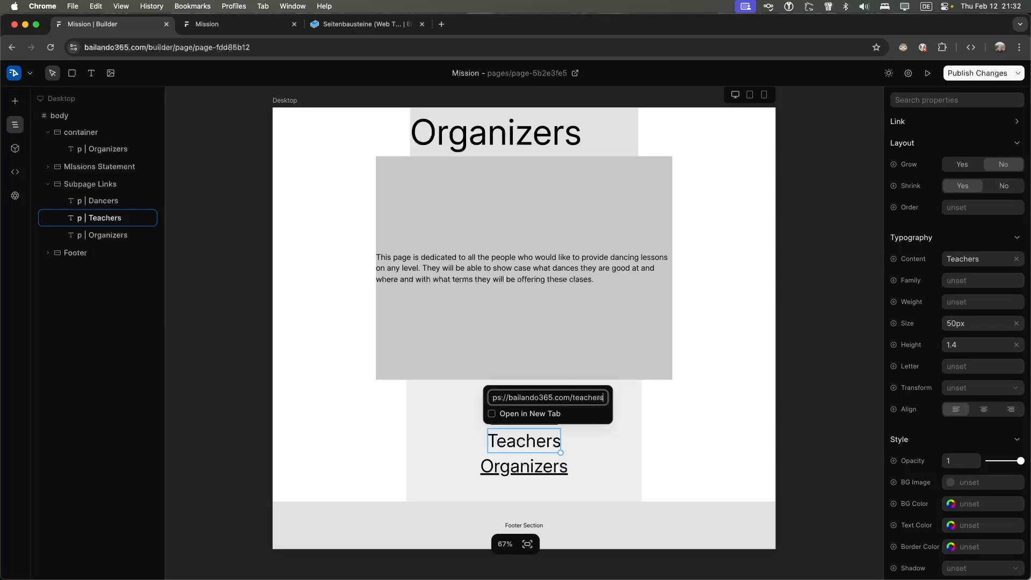
{"action": "key", "text": "Return"}
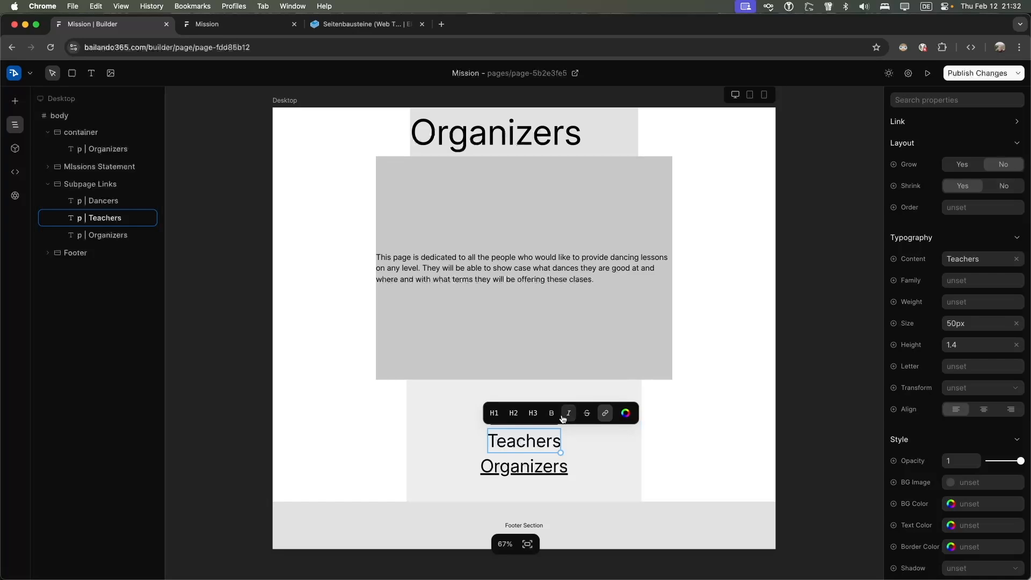
Recheck the Teachers link address and close its link settings
{"action": "left_click", "coordinate": [604, 413]}
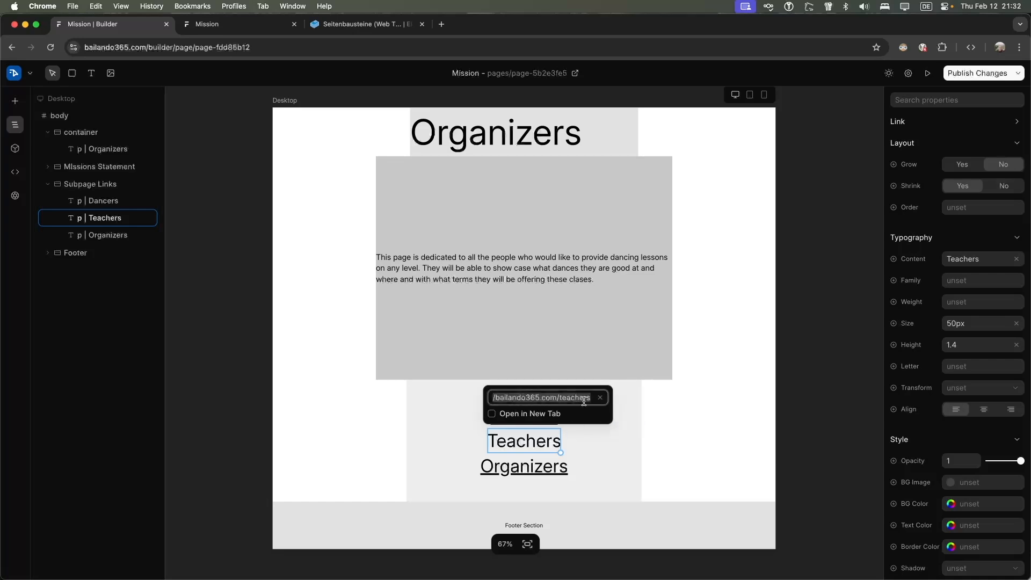
{"action": "key", "text": "Return"}
{"action": "left_click", "coordinate": [604, 412]}
{"action": "left_click", "coordinate": [581, 398]}
{"action": "key", "text": "Return"}
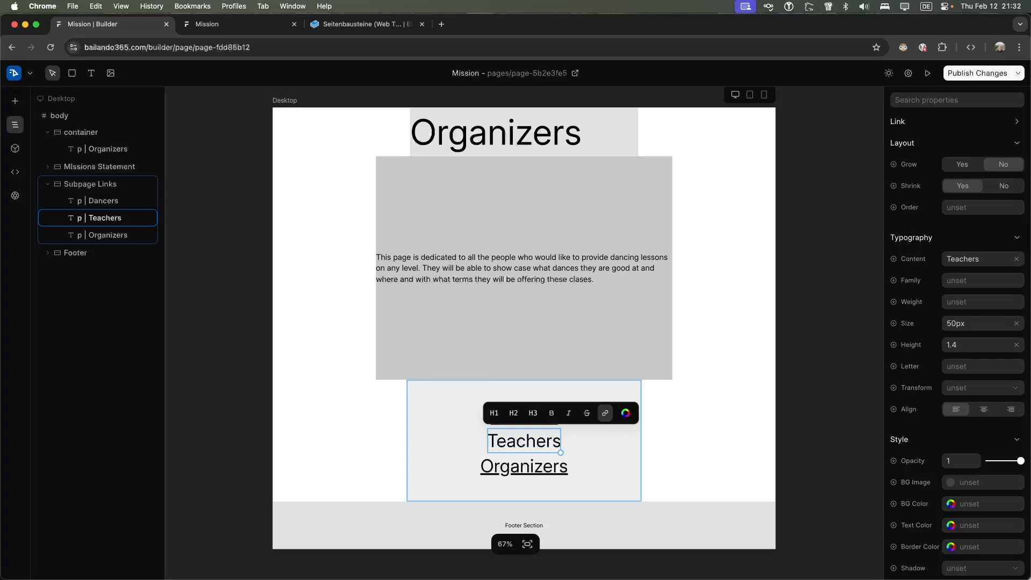
Reapply the bailando365.com/teachers address to the Teachers link
{"action": "left_click", "coordinate": [580, 440]}
{"action": "left_click", "coordinate": [533, 443]}
{"action": "left_click", "coordinate": [533, 444]}
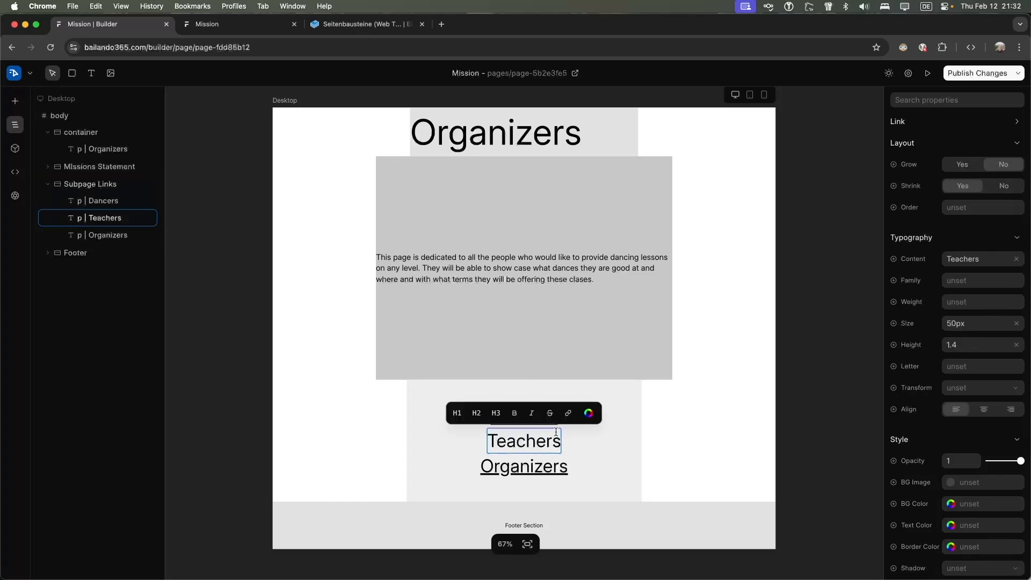
{"action": "left_click", "coordinate": [565, 414]}
{"action": "key", "text": "cmd+v"}
{"action": "key", "text": "BackSpace"}
{"action": "key", "text": "BackSpace"}
{"action": "key", "text": "BackSpace"}
{"action": "key", "text": "BackSpace"}
{"action": "key", "text": "BackSpace"}
{"action": "key", "text": "BackSpace"}
{"action": "key", "text": "BackSpace"}
{"action": "key", "text": "BackSpace"}
{"action": "key", "text": "BackSpace"}
{"action": "key", "text": "BackSpace"}
{"action": "key", "text": "BackSpace"}
{"action": "key", "text": "BackSpace"}
{"action": "key", "text": "BackSpace"}
{"action": "key", "text": "BackSpace"}
{"action": "key", "text": "BackSpace"}
{"action": "key", "text": "BackSpace"}
{"action": "key", "text": "BackSpace"}
{"action": "key", "text": "BackSpace"}
{"action": "key", "text": "BackSpace"}
{"action": "type", "text": "teachers"}
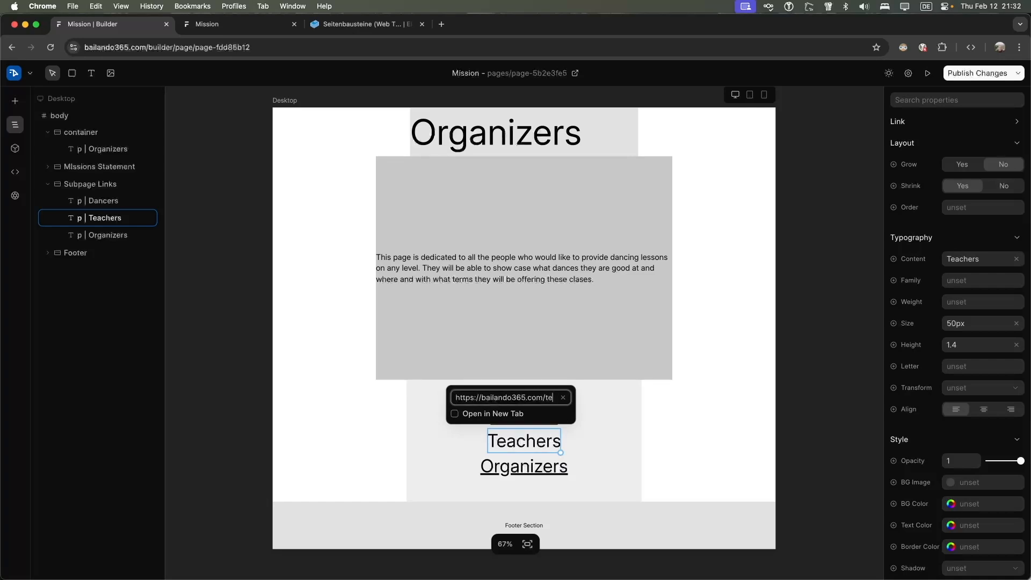
{"action": "key", "text": "Return"}
{"action": "key", "text": "Escape"}
Inspect where the Organizers link points
{"action": "left_click", "coordinate": [542, 465]}
{"action": "left_click", "coordinate": [541, 465]}
{"action": "left_click", "coordinate": [567, 442]}
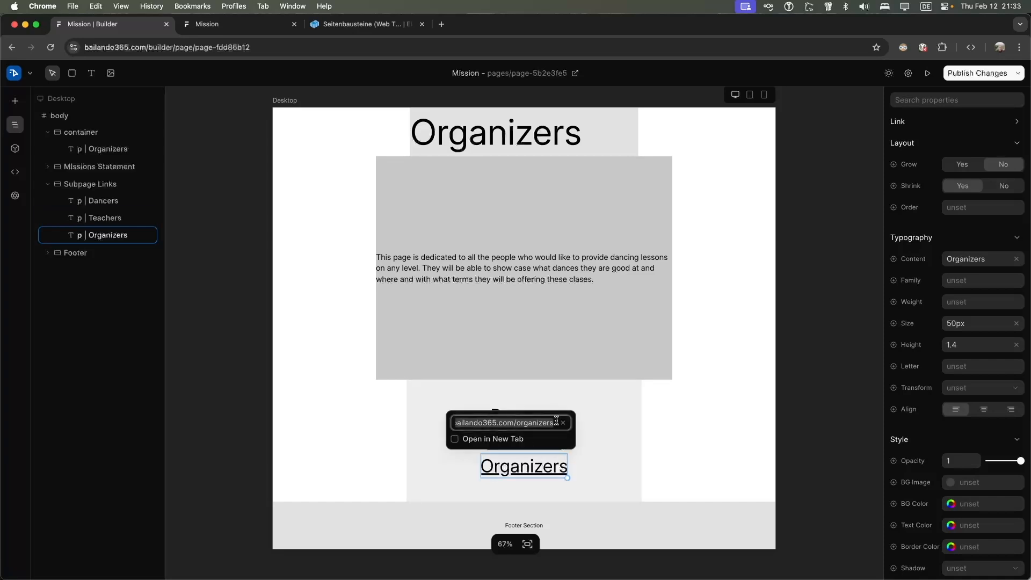
Check the Dancers link's address
{"action": "left_click", "coordinate": [616, 424]}
{"action": "left_click", "coordinate": [540, 417]}
{"action": "left_click", "coordinate": [541, 416]}
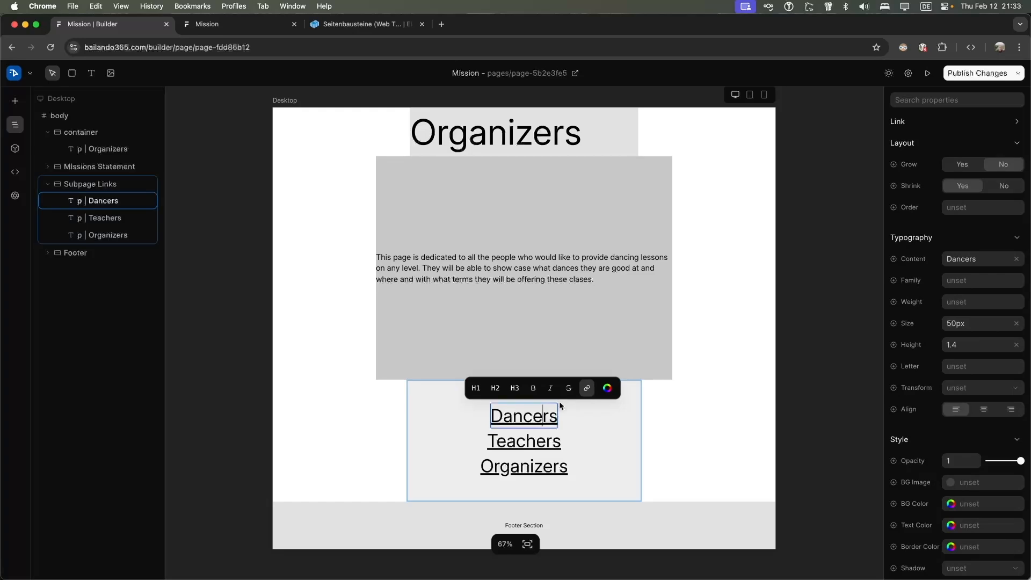
{"action": "left_click", "coordinate": [568, 388]}
{"action": "left_click", "coordinate": [593, 449]}
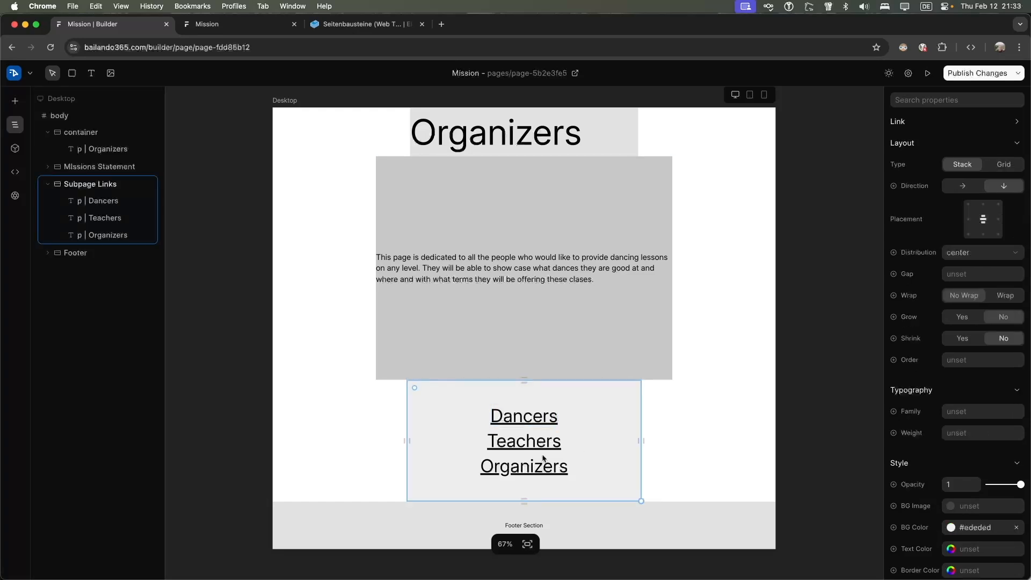
Rename the last link from Organizers to Mission
{"action": "left_click", "coordinate": [535, 467]}
{"action": "left_click", "coordinate": [539, 466]}
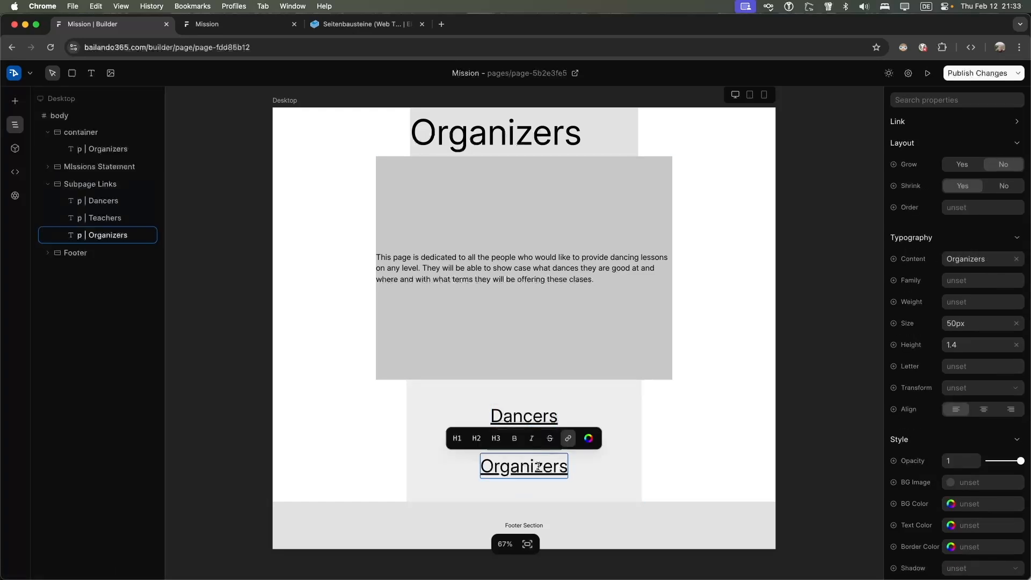
{"action": "double_click", "coordinate": [539, 466]}
{"action": "key", "text": "BackSpace"}
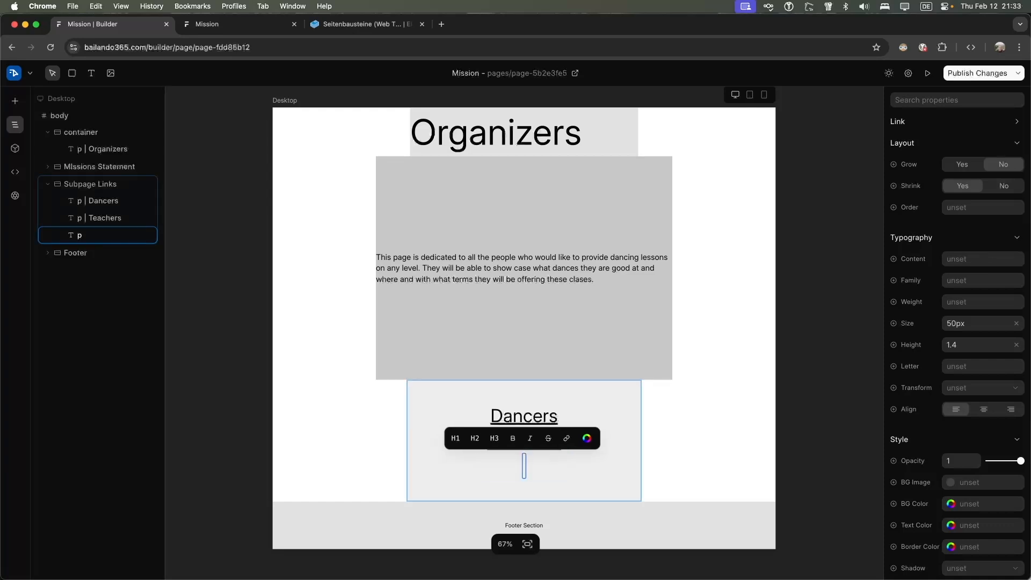
{"action": "type", "text": "Mission"}
Set the Mission link address to bailando365.com/mission
{"action": "left_click", "coordinate": [597, 438]}
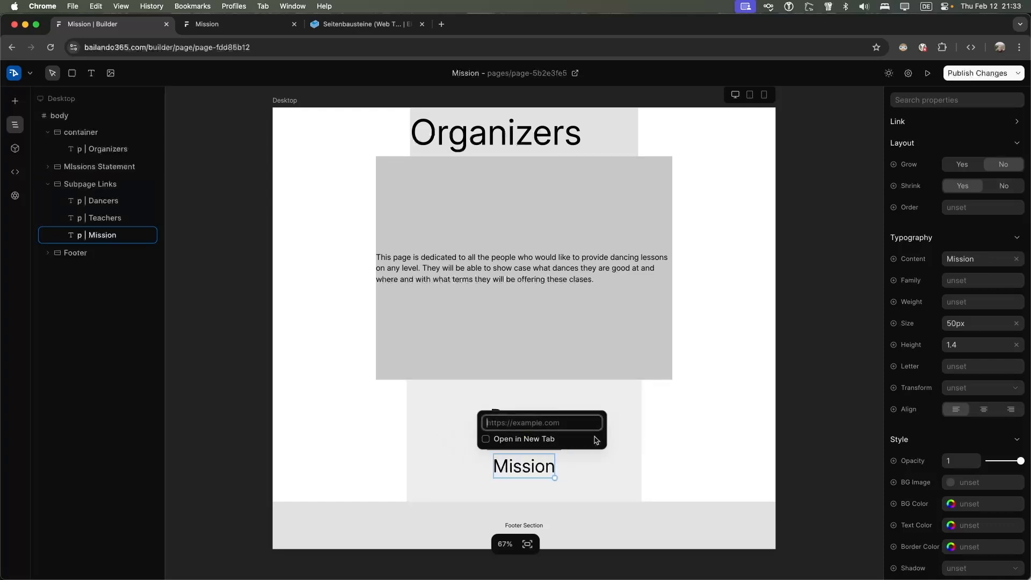
{"action": "key", "text": "BackSpace"}
{"action": "key", "text": "BackSpace"}
{"action": "key", "text": "BackSpace"}
{"action": "key", "text": "BackSpace"}
{"action": "key", "text": "BackSpace"}
{"action": "key", "text": "BackSpace"}
{"action": "key", "text": "BackSpace"}
{"action": "key", "text": "BackSpace"}
{"action": "key", "text": "BackSpace"}
{"action": "key", "text": "BackSpace"}
{"action": "key", "text": "BackSpace"}
{"action": "key", "text": "BackSpace"}
{"action": "key", "text": "BackSpace"}
{"action": "key", "text": "BackSpace"}
{"action": "key", "text": "BackSpace"}
{"action": "key", "text": "BackSpace"}
{"action": "key", "text": "BackSpace"}
{"action": "key", "text": "BackSpace"}
{"action": "key", "text": "BackSpace"}
{"action": "type", "text": "mission"}
{"action": "key", "text": "Return"}
Reapply the bailando365.com/mission address to the Mission link, fixing a typo
{"action": "left_click", "coordinate": [606, 474]}
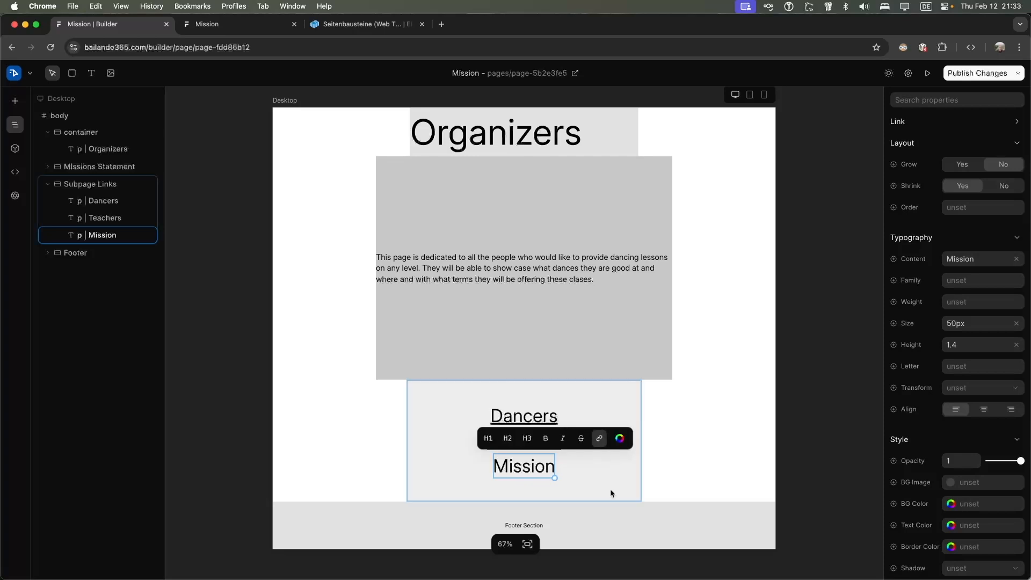
{"action": "left_click", "coordinate": [535, 471]}
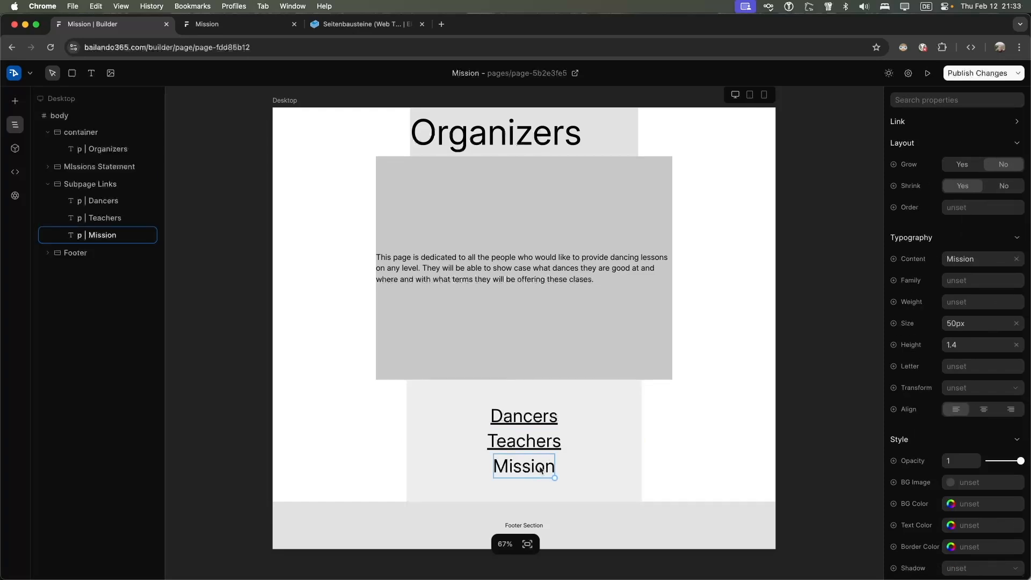
{"action": "left_click", "coordinate": [537, 471]}
{"action": "left_click", "coordinate": [566, 435]}
{"action": "type", "text": "https://bailando365.com/pages/page-fdd85b12"}
{"action": "key", "text": "BackSpace"}
{"action": "key", "text": "BackSpace"}
{"action": "key", "text": "BackSpace"}
{"action": "key", "text": "BackSpace"}
{"action": "key", "text": "BackSpace"}
{"action": "key", "text": "BackSpace"}
{"action": "key", "text": "BackSpace"}
{"action": "key", "text": "BackSpace"}
{"action": "key", "text": "BackSpace"}
{"action": "key", "text": "BackSpace"}
{"action": "key", "text": "BackSpace"}
{"action": "key", "text": "BackSpace"}
{"action": "key", "text": "BackSpace"}
{"action": "key", "text": "BackSpace"}
{"action": "key", "text": "BackSpace"}
{"action": "key", "text": "BackSpace"}
{"action": "key", "text": "BackSpace"}
{"action": "key", "text": "BackSpace"}
{"action": "key", "text": "BackSpace"}
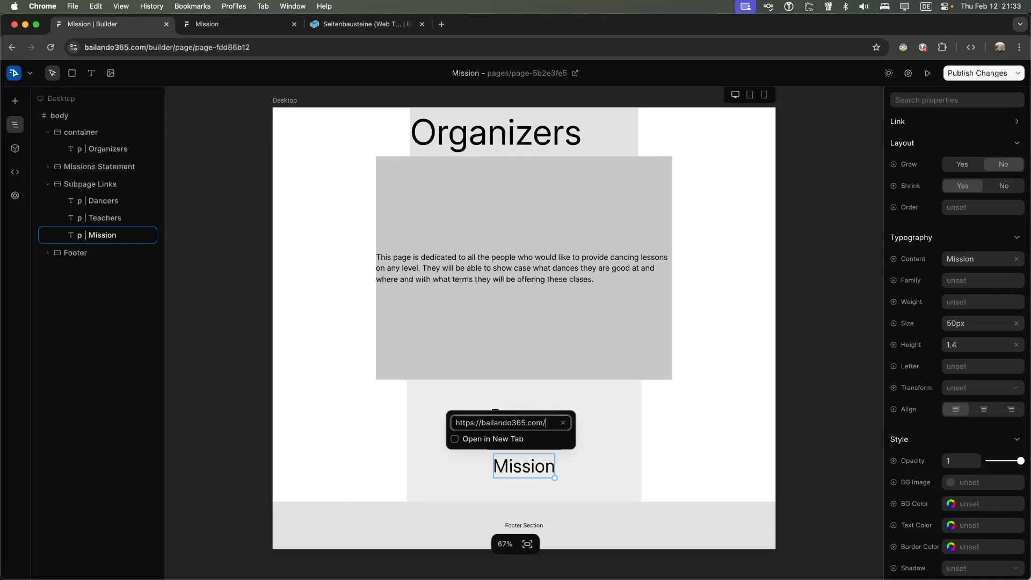
{"action": "type", "text": "misis"}
{"action": "key", "text": "BackSpace"}
{"action": "type", "text": "ion"}
{"action": "key", "text": "Return"}
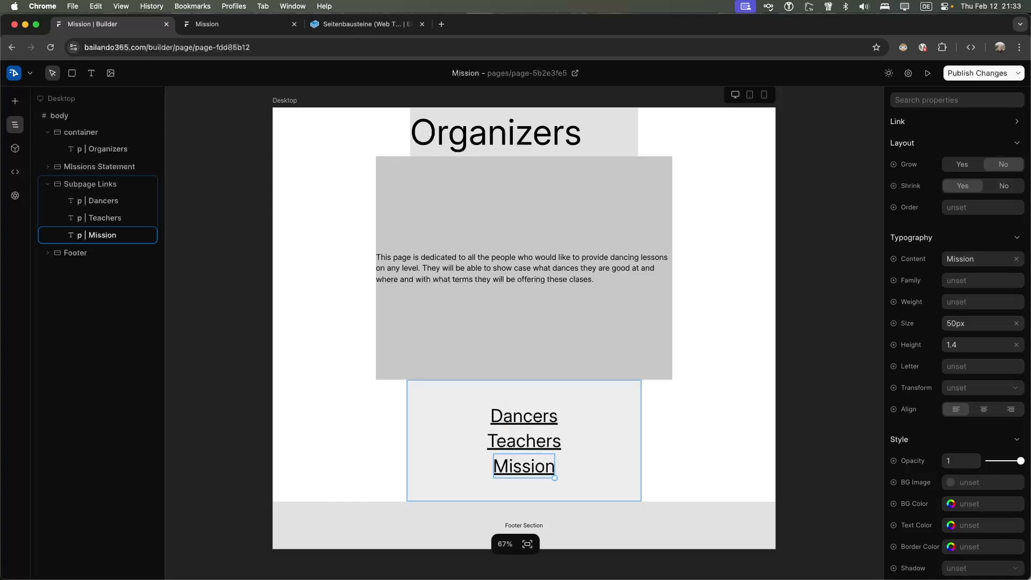
{"action": "scroll", "coordinate": [603, 423], "scroll_direction": "down", "scroll_amount": 1}
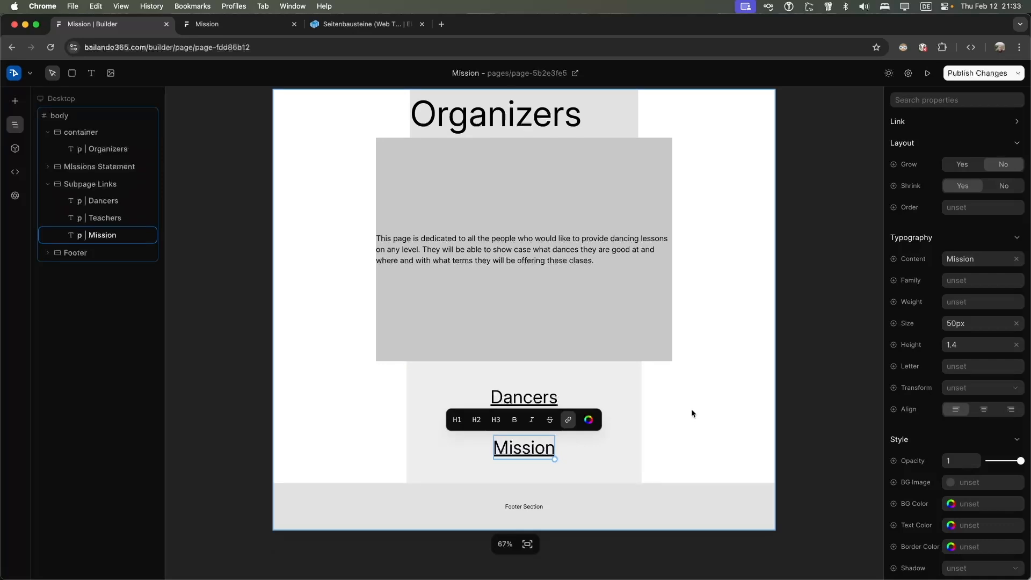
Publish the changes and follow the Dancers, then Teachers links on the live site
{"action": "left_click", "coordinate": [974, 74]}
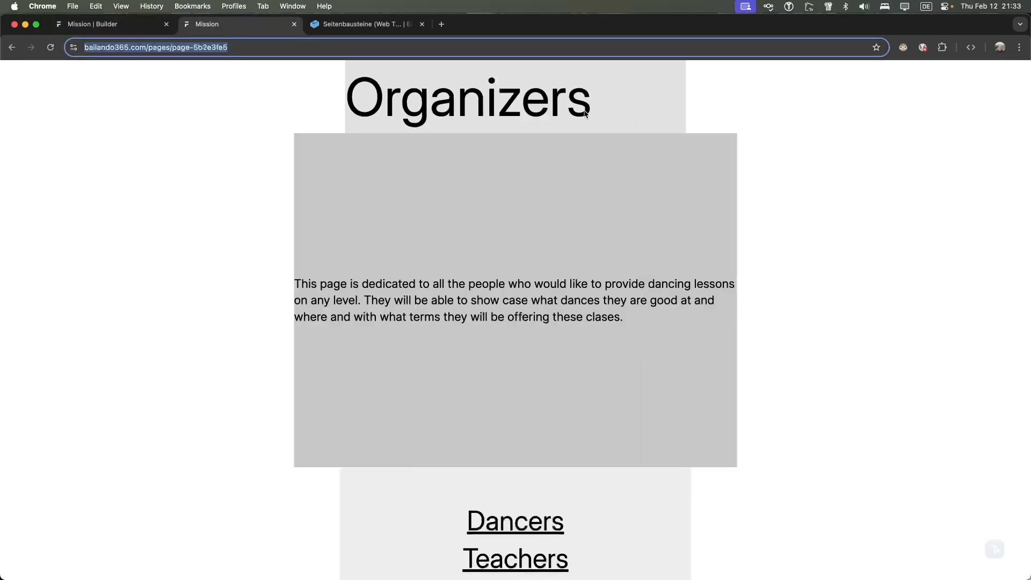
{"action": "scroll", "coordinate": [507, 191], "scroll_direction": "down", "scroll_amount": 4}
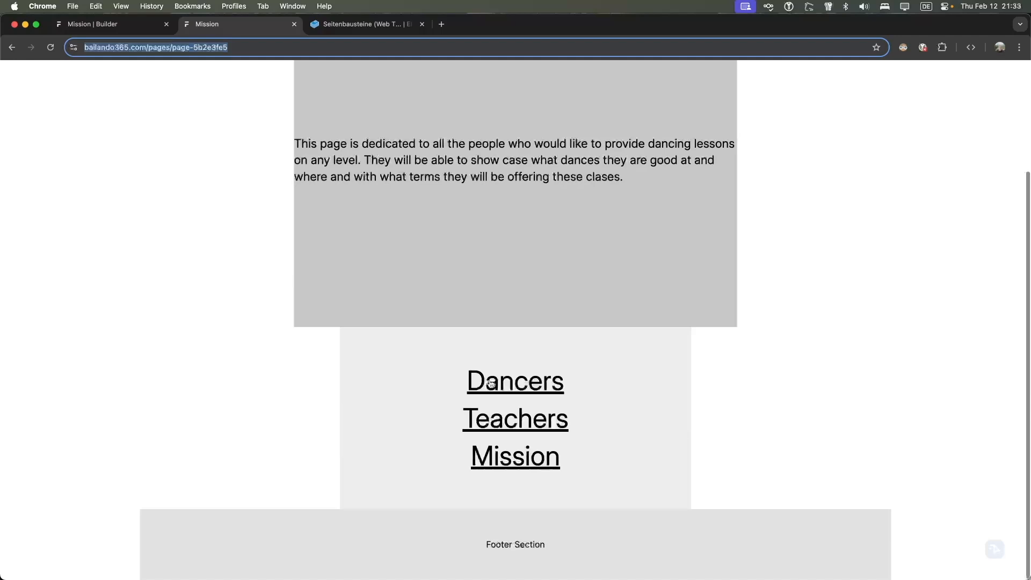
{"action": "left_click", "coordinate": [517, 377]}
{"action": "scroll", "coordinate": [506, 333], "scroll_direction": "down", "scroll_amount": 3}
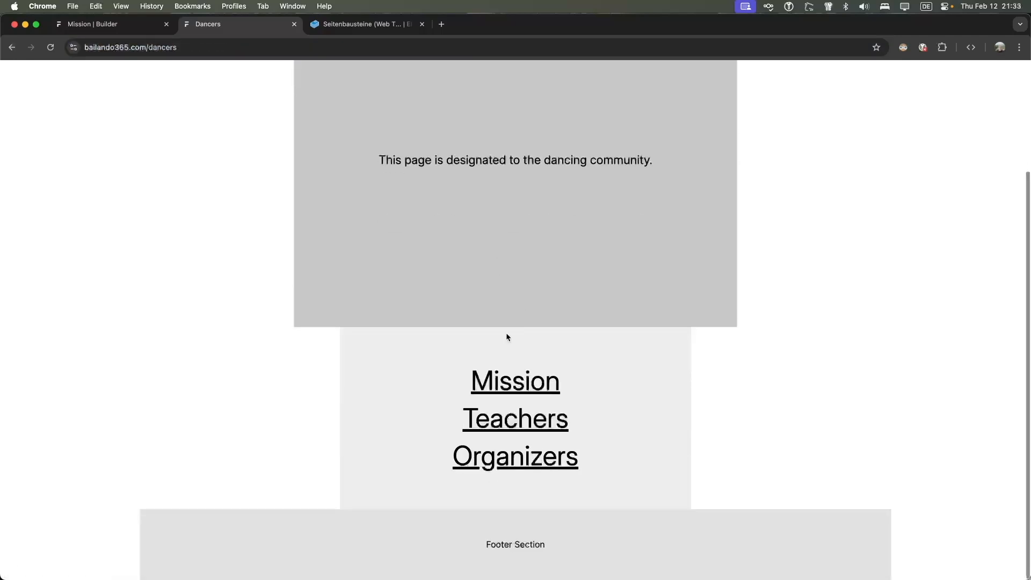
{"action": "left_click", "coordinate": [497, 419]}
Back in the builder, inspect the Teachers link's address
{"action": "left_click", "coordinate": [100, 25]}
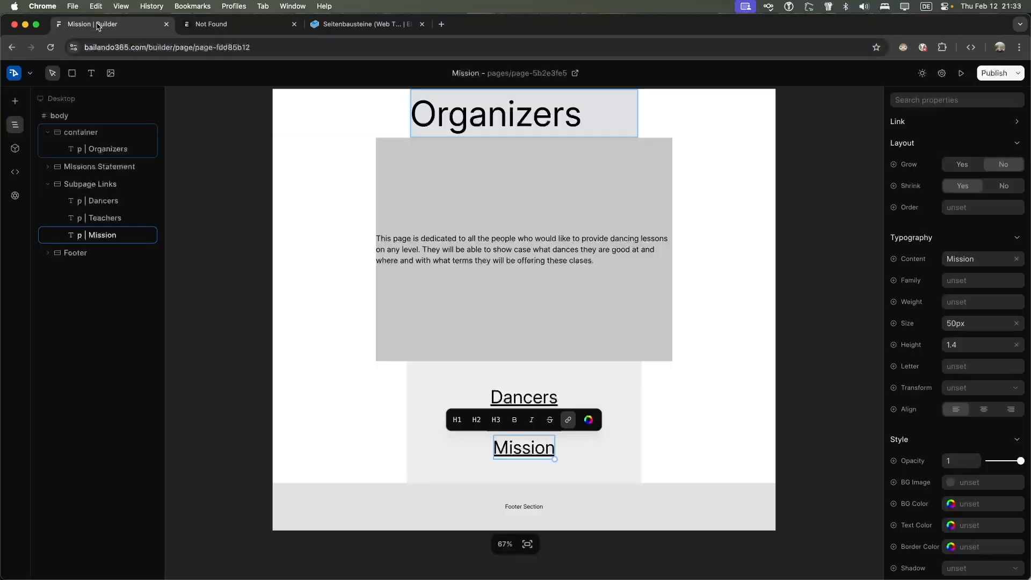
{"action": "left_click", "coordinate": [649, 400]}
{"action": "left_click", "coordinate": [543, 430]}
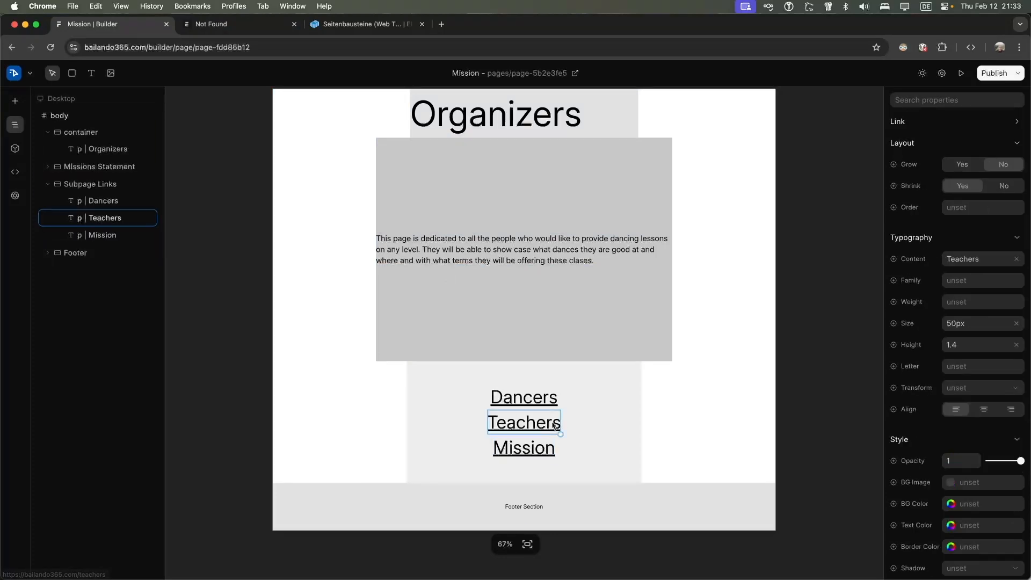
{"action": "left_click", "coordinate": [571, 399]}
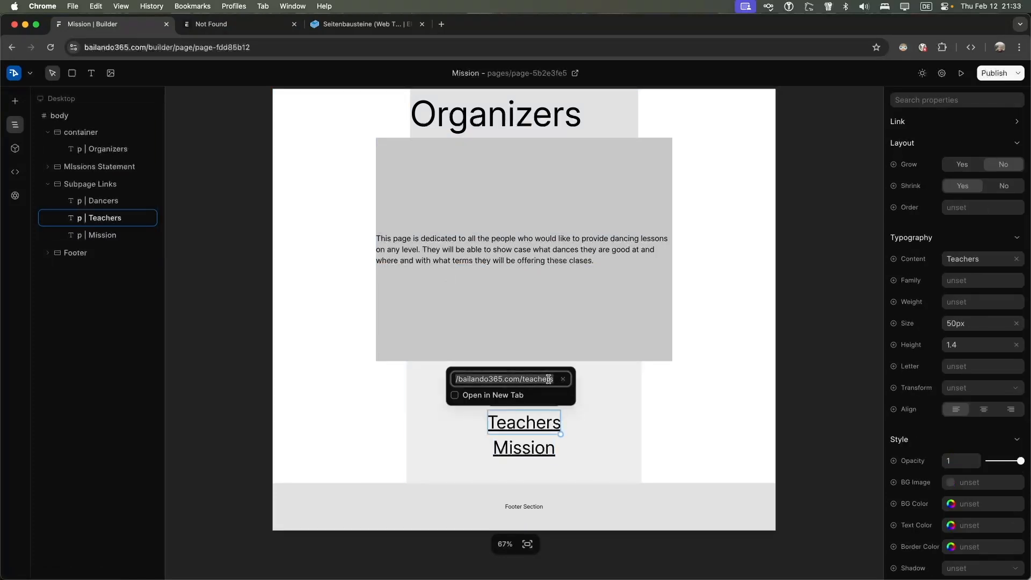
{"action": "left_click", "coordinate": [311, 318]}
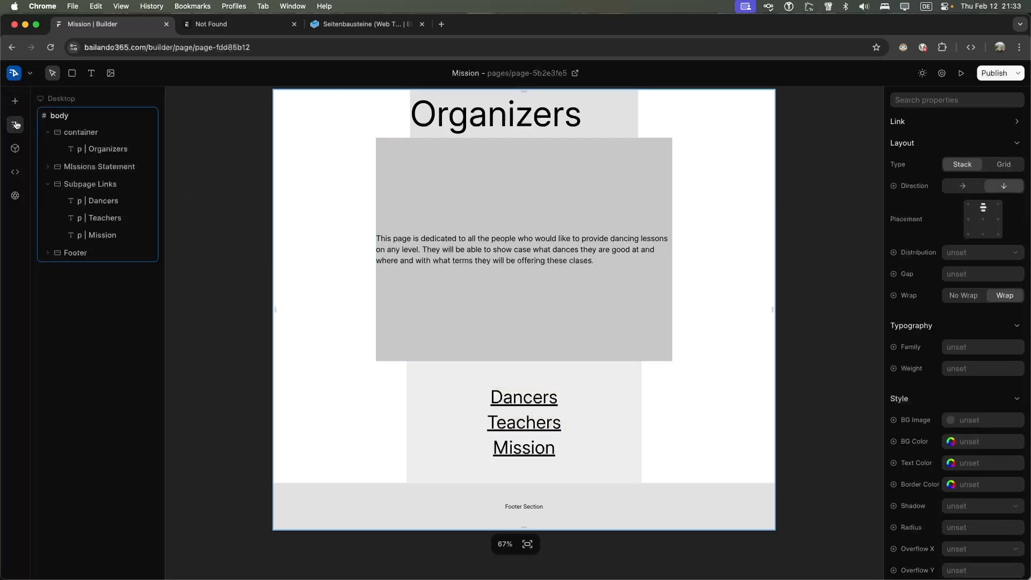
Retitle the copied page 'Organizers' and change its route from mission to organizers
{"action": "left_click", "coordinate": [32, 73]}
{"action": "left_click", "coordinate": [524, 75]}
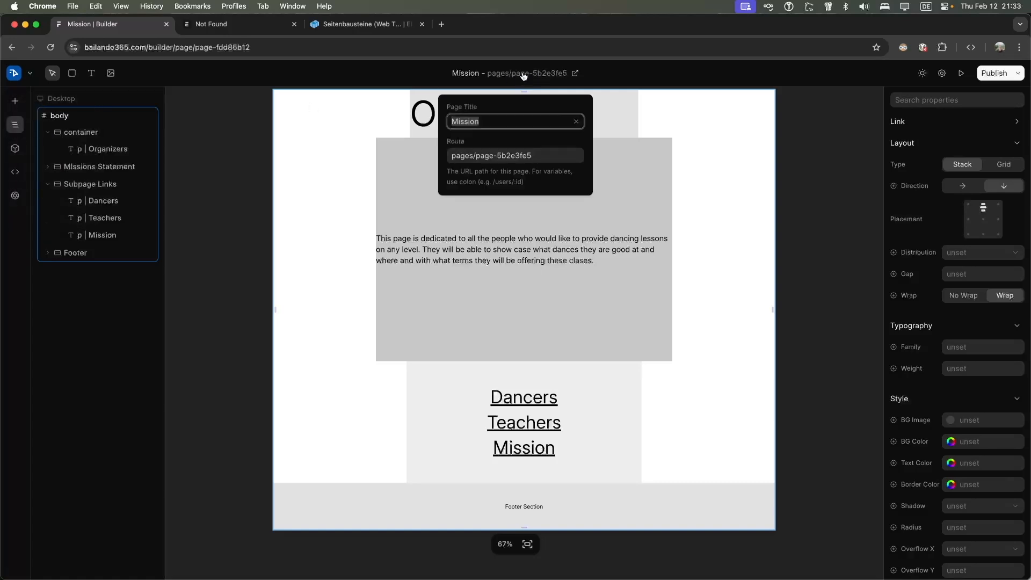
{"action": "left_click", "coordinate": [518, 155]}
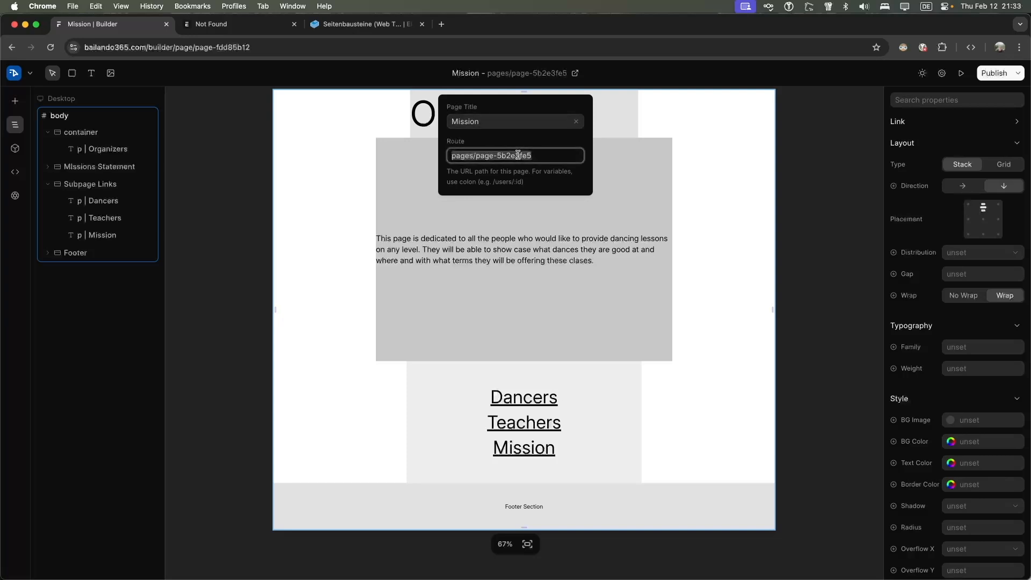
{"action": "type", "text": "mission"}
{"action": "key", "text": "BackSpace"}
{"action": "key", "text": "BackSpace"}
{"action": "key", "text": "BackSpace"}
{"action": "key", "text": "BackSpace"}
{"action": "key", "text": "BackSpace"}
{"action": "key", "text": "BackSpace"}
{"action": "key", "text": "BackSpace"}
{"action": "left_click", "coordinate": [515, 118]}
{"action": "type", "text": "Organizers"}
{"action": "key", "text": "Tab"}
{"action": "type", "text": "organizers"}
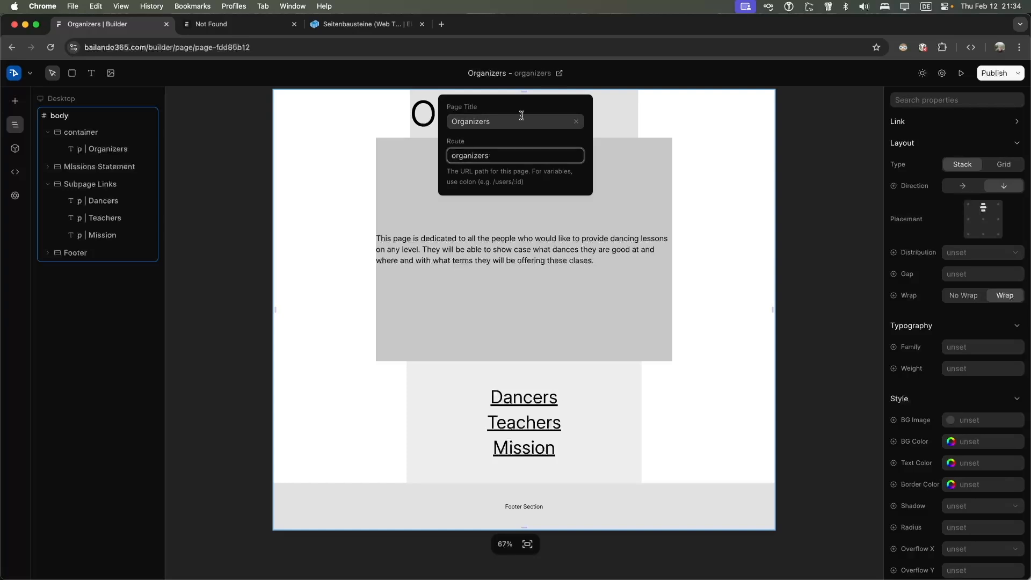
{"action": "left_click", "coordinate": [682, 163]}
{"action": "left_click", "coordinate": [540, 124]}
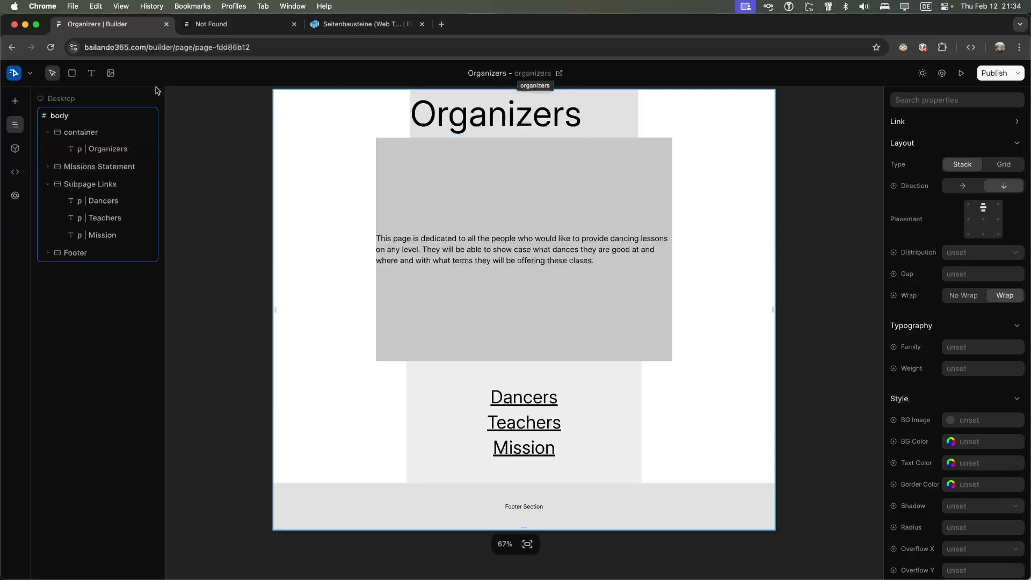
{"action": "left_click", "coordinate": [62, 98]}
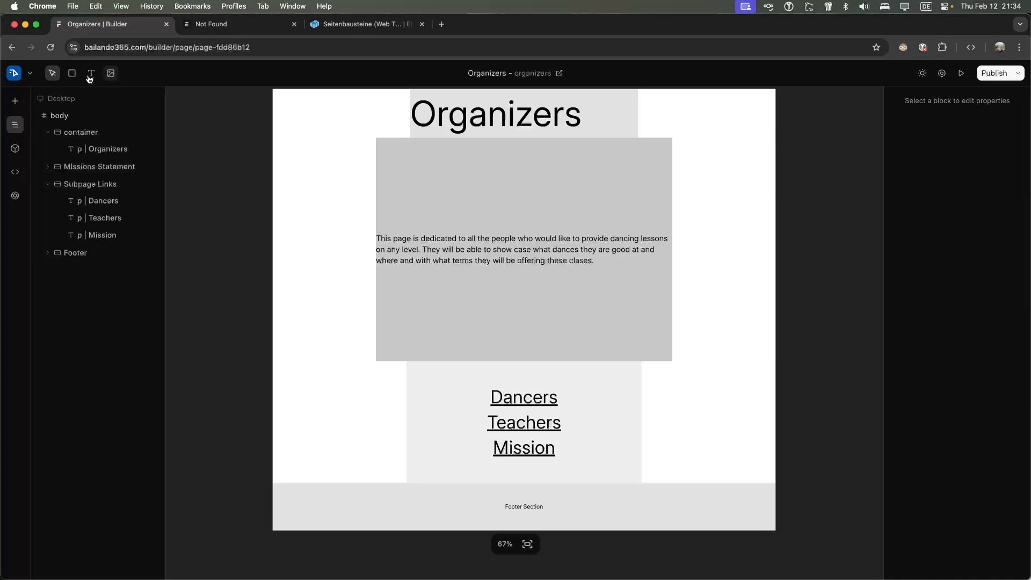
Go back to the pages list and open the Teachers-headed Mission page (route pages/page-f10e6616)
{"action": "left_click", "coordinate": [31, 74]}
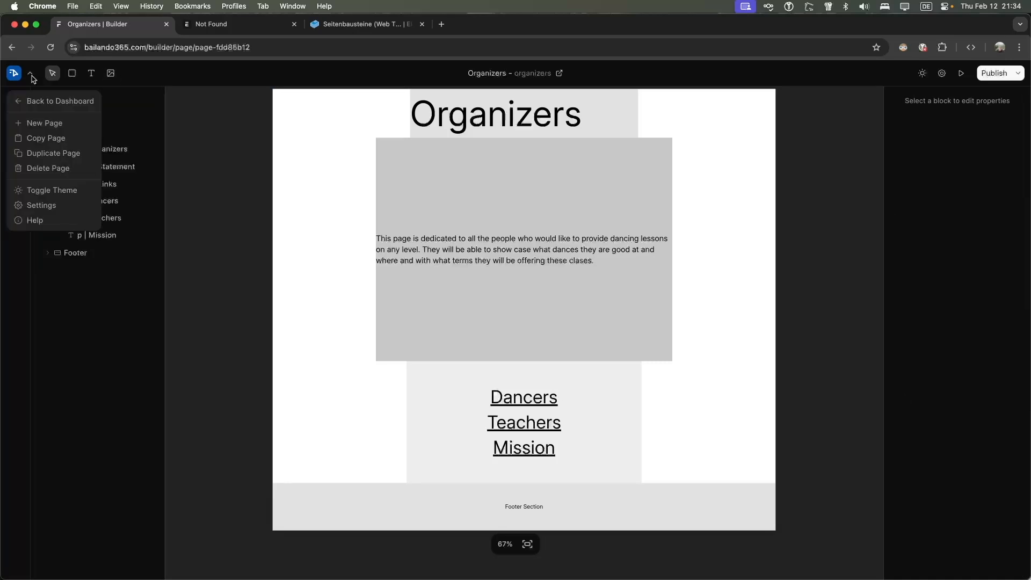
{"action": "left_click", "coordinate": [33, 102]}
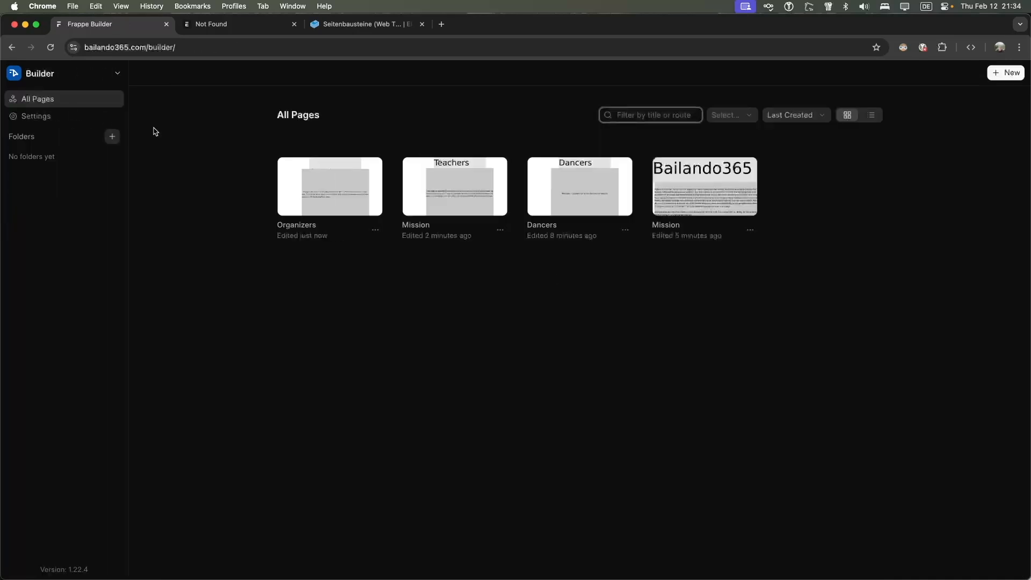
{"action": "left_click", "coordinate": [871, 115]}
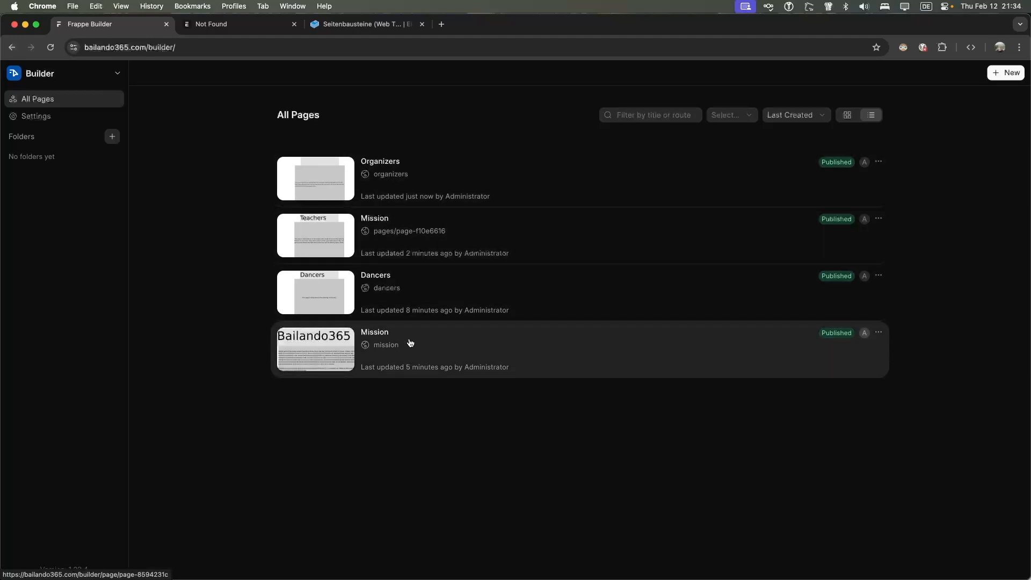
{"action": "left_click", "coordinate": [401, 219]}
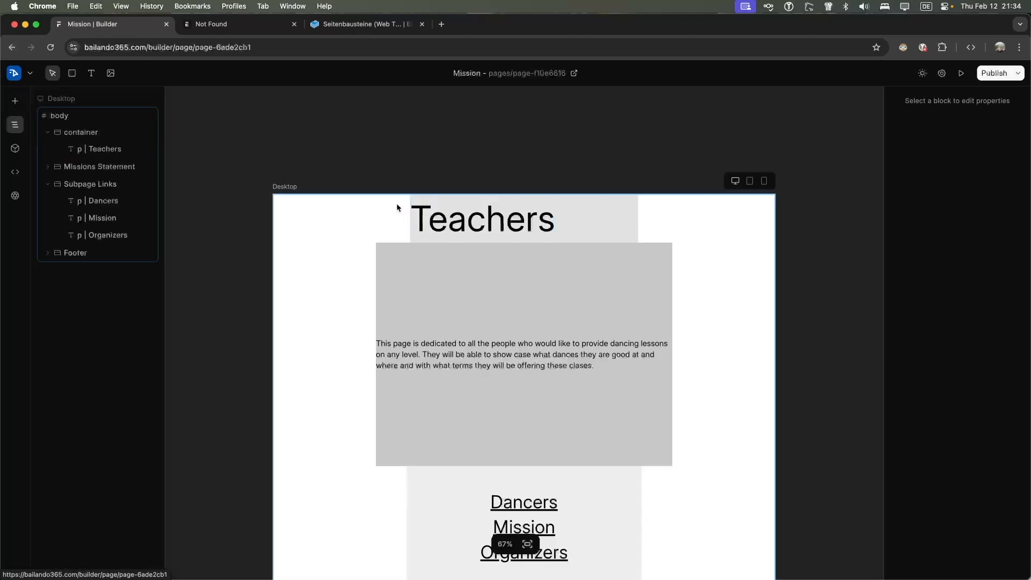
Retitle the page 'Teachers' with route teachers, replacing Mission and pages/page-f10e6616
{"action": "left_click", "coordinate": [520, 73]}
{"action": "type", "text": "Teachers"}
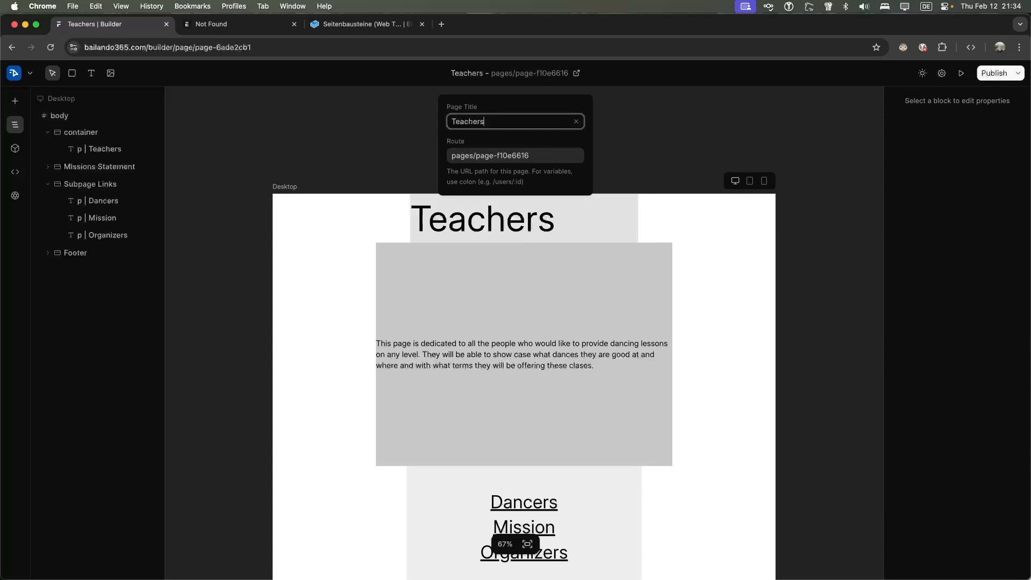
{"action": "key", "text": "Tab"}
{"action": "type", "text": "teachers"}
{"action": "left_click", "coordinate": [648, 111]}
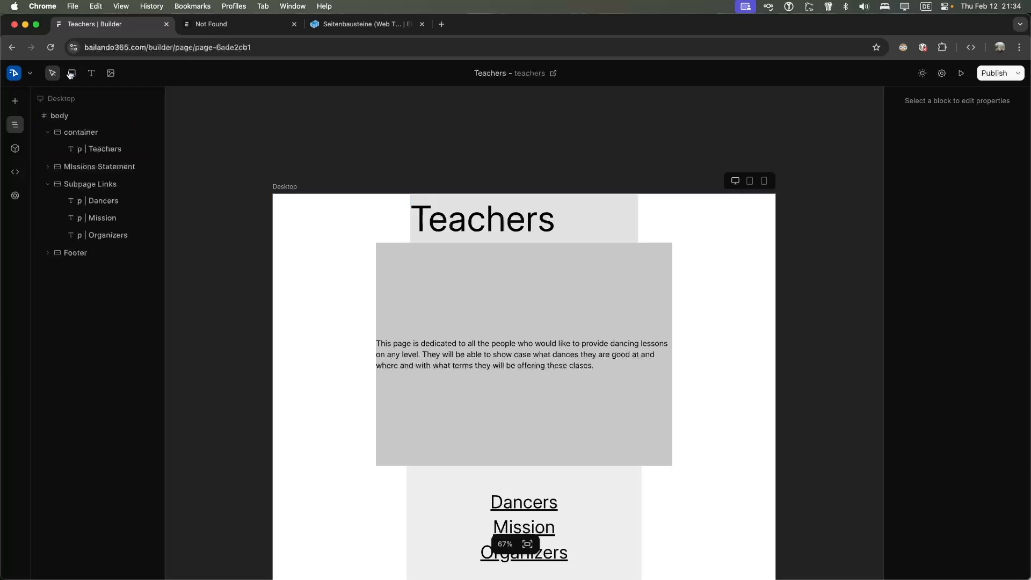
Publish the Teachers page, follow its live Dancers and Mission links, and return to the builder
{"action": "left_click", "coordinate": [986, 74]}
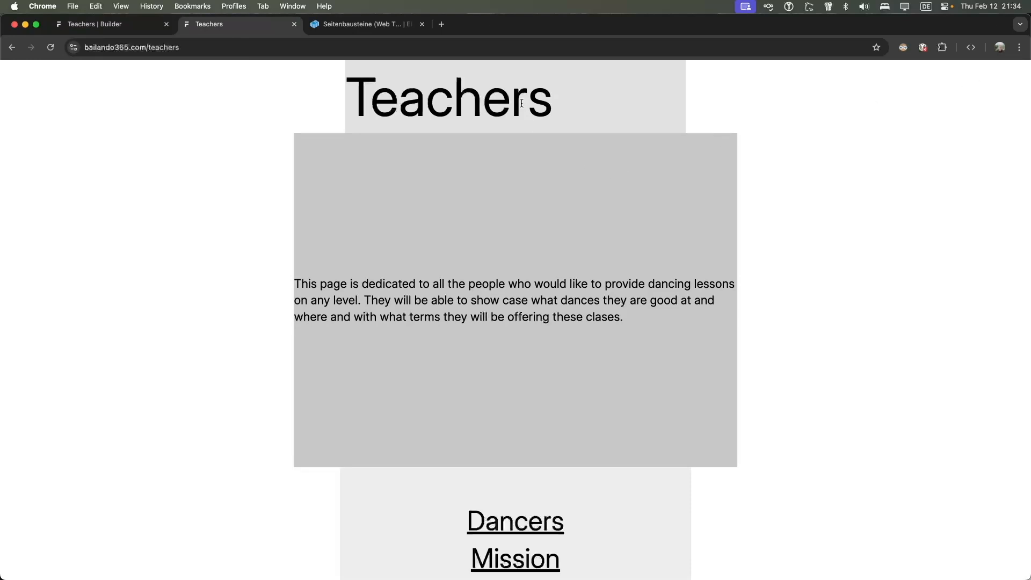
{"action": "scroll", "coordinate": [521, 226], "scroll_direction": "down", "scroll_amount": 3}
{"action": "left_click", "coordinate": [515, 422]}
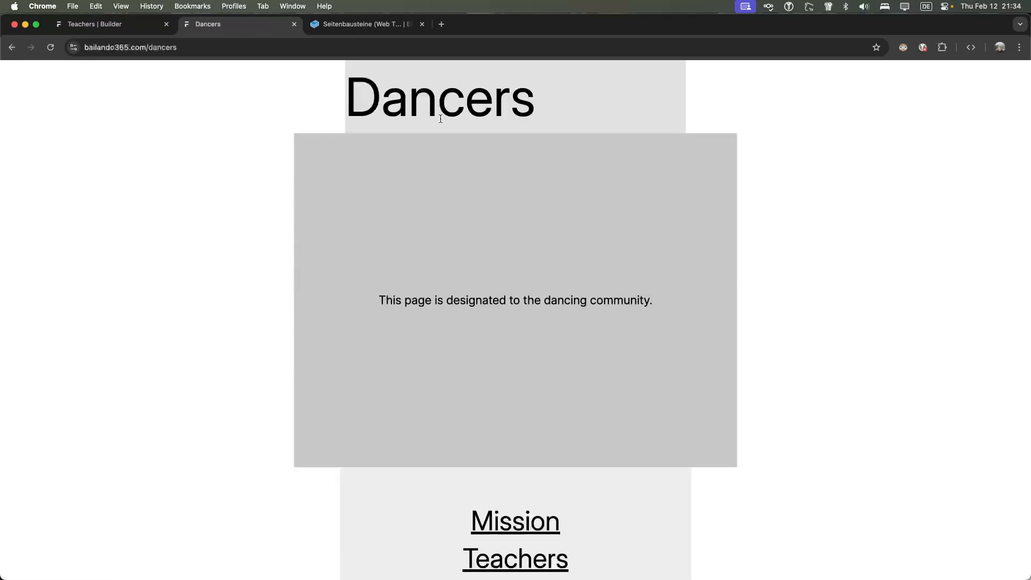
{"action": "scroll", "coordinate": [575, 453], "scroll_direction": "down", "scroll_amount": 3}
{"action": "left_click", "coordinate": [499, 375]}
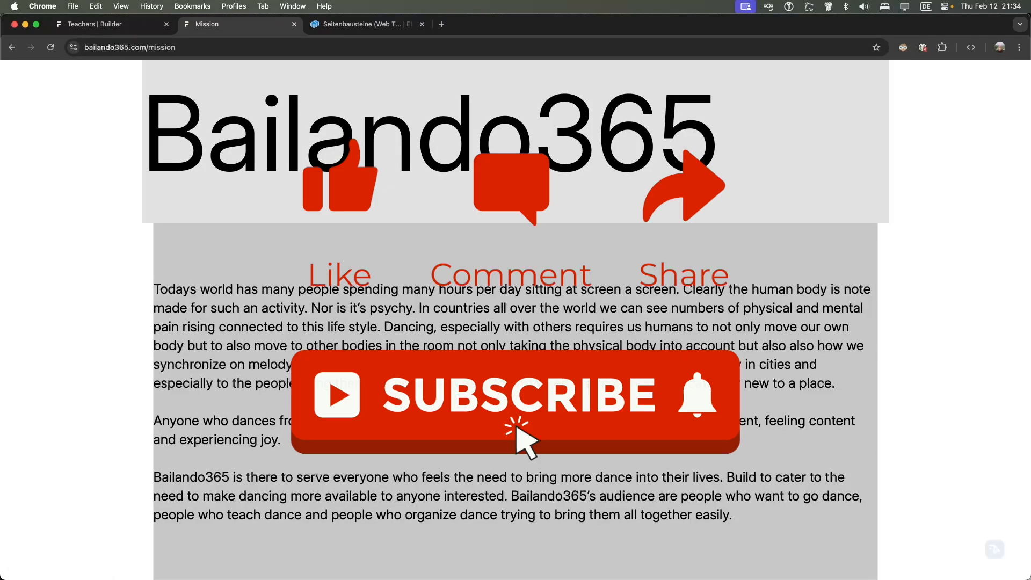
{"action": "left_click", "coordinate": [117, 29]}
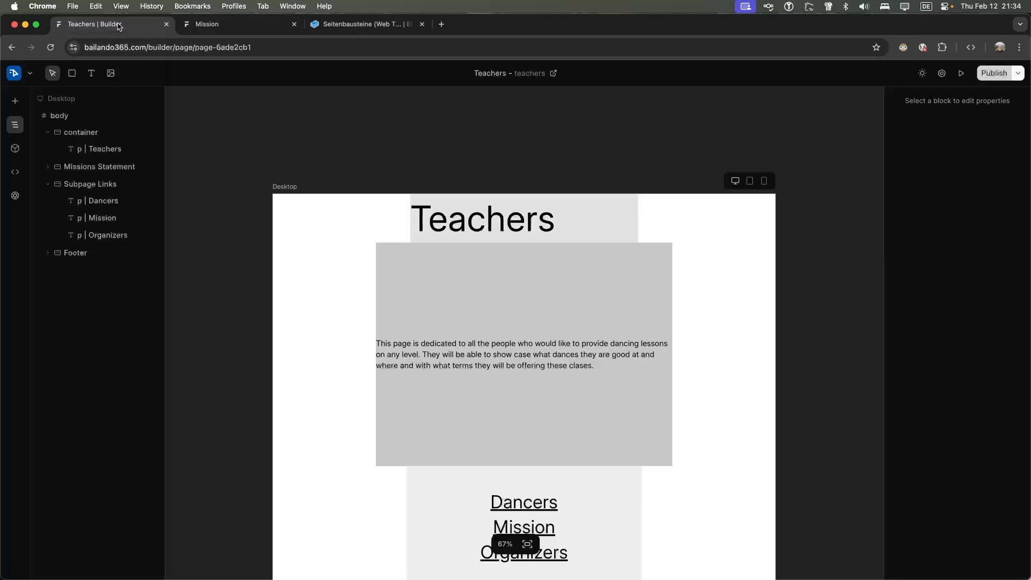
Return to the dashboard and open the main Mission page (route mission)
{"action": "left_click", "coordinate": [19, 78]}
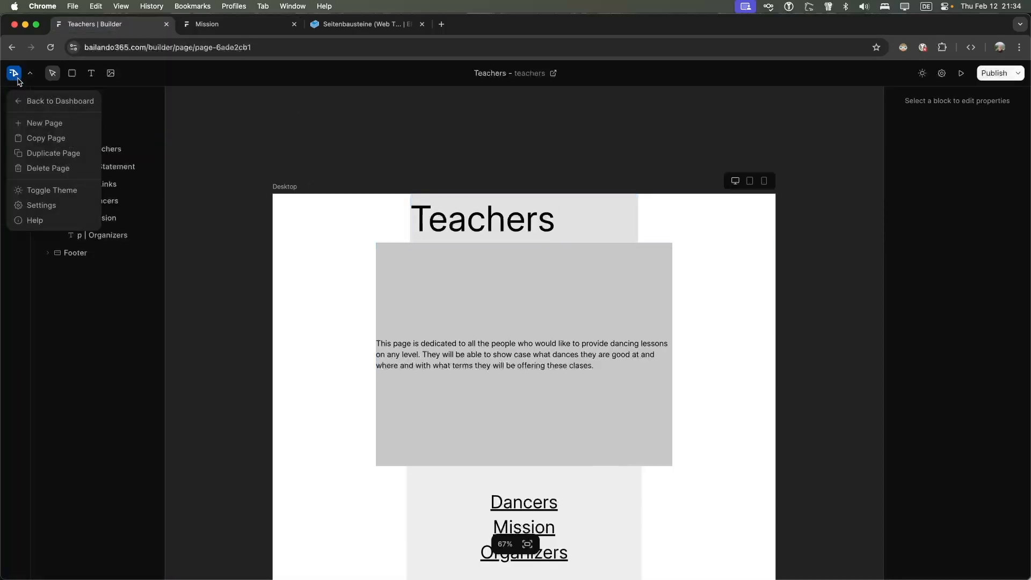
{"action": "left_click", "coordinate": [48, 103]}
{"action": "left_click", "coordinate": [412, 346]}
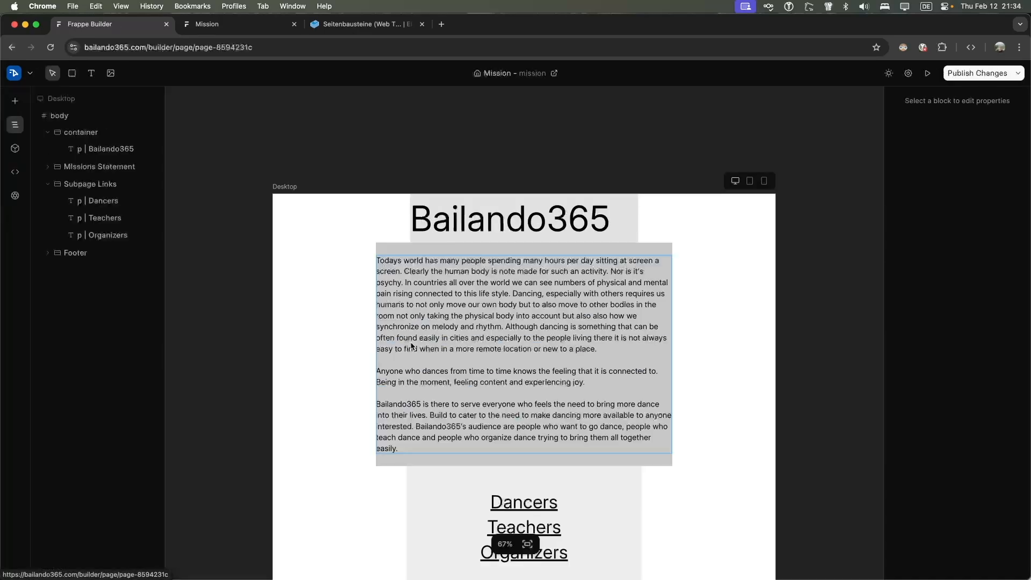
Publish the Mission page changes and view its live Dancers, Teachers and Organizers links
{"action": "scroll", "coordinate": [456, 350], "scroll_direction": "down", "scroll_amount": 5}
{"action": "left_click", "coordinate": [583, 296]}
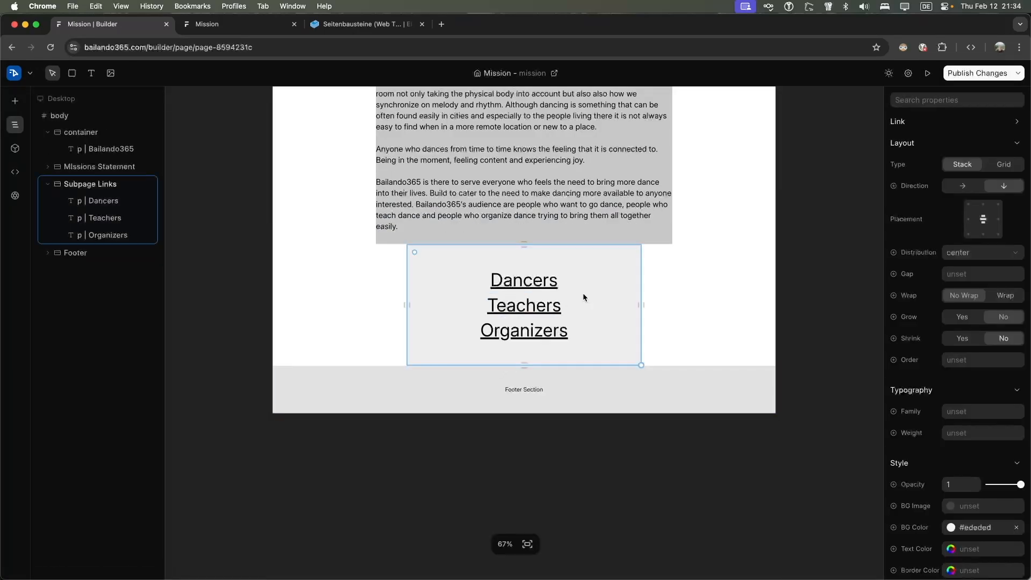
{"action": "left_click", "coordinate": [973, 74]}
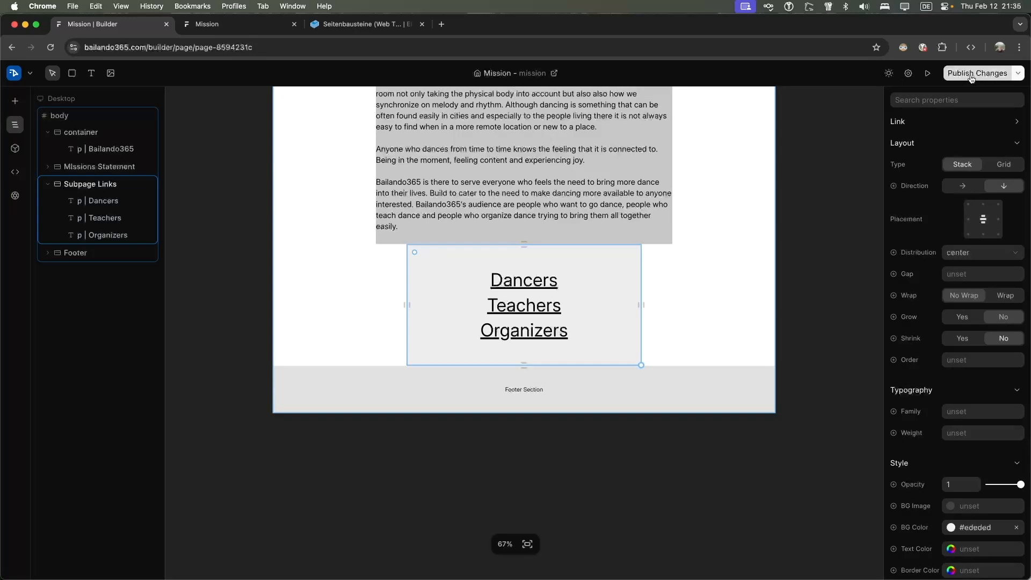
{"action": "key", "text": "ctrl+Tab"}
{"action": "scroll", "coordinate": [556, 148], "scroll_direction": "down", "scroll_amount": 5}
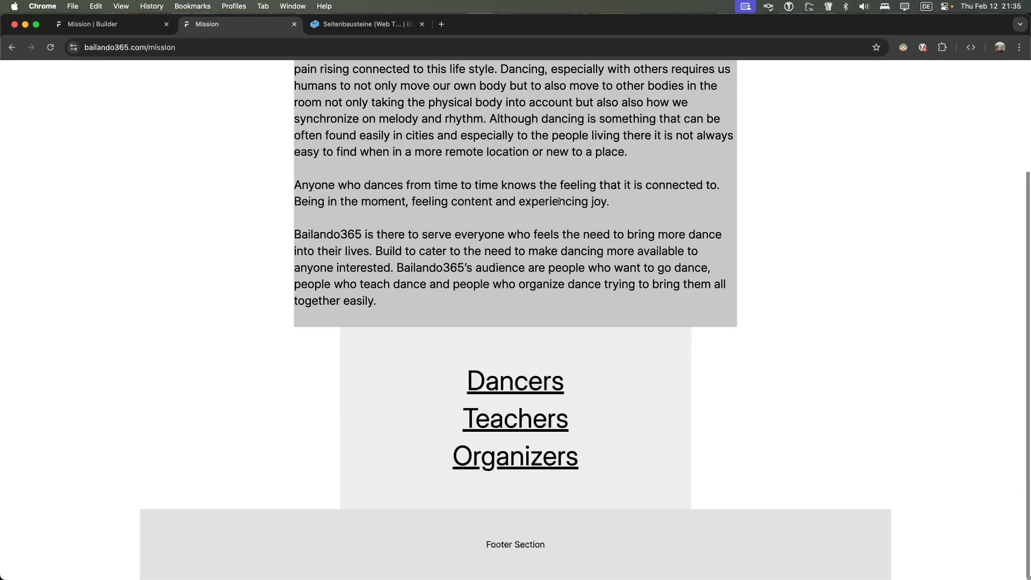
Follow the live Dancers and Teachers links from Mission, returning via each page's Mission link
{"action": "left_click", "coordinate": [514, 383]}
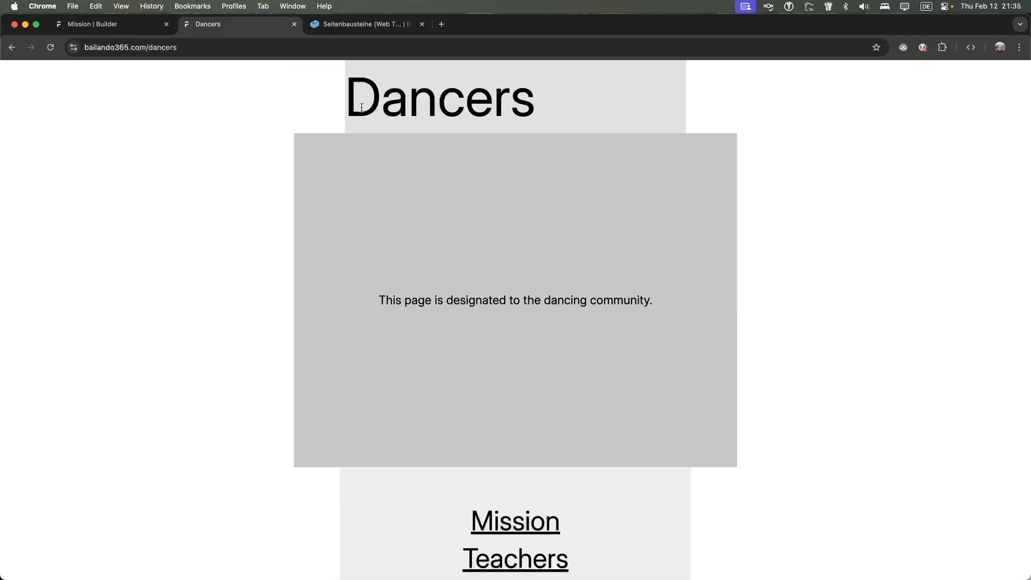
{"action": "scroll", "coordinate": [549, 307], "scroll_direction": "down", "scroll_amount": 5}
{"action": "left_click", "coordinate": [516, 379]}
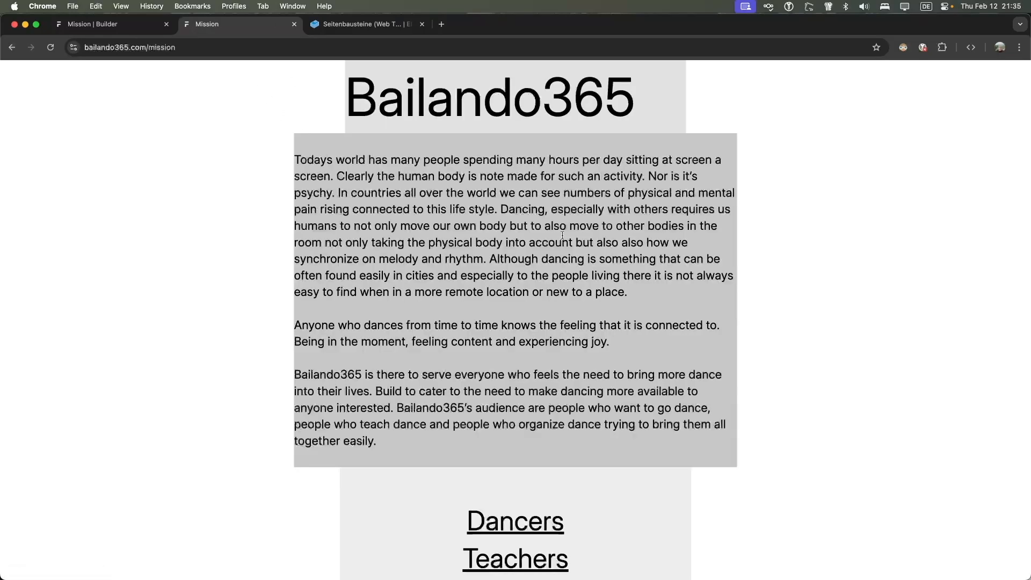
{"action": "scroll", "coordinate": [566, 203], "scroll_direction": "down", "scroll_amount": 5}
{"action": "left_click", "coordinate": [513, 417]}
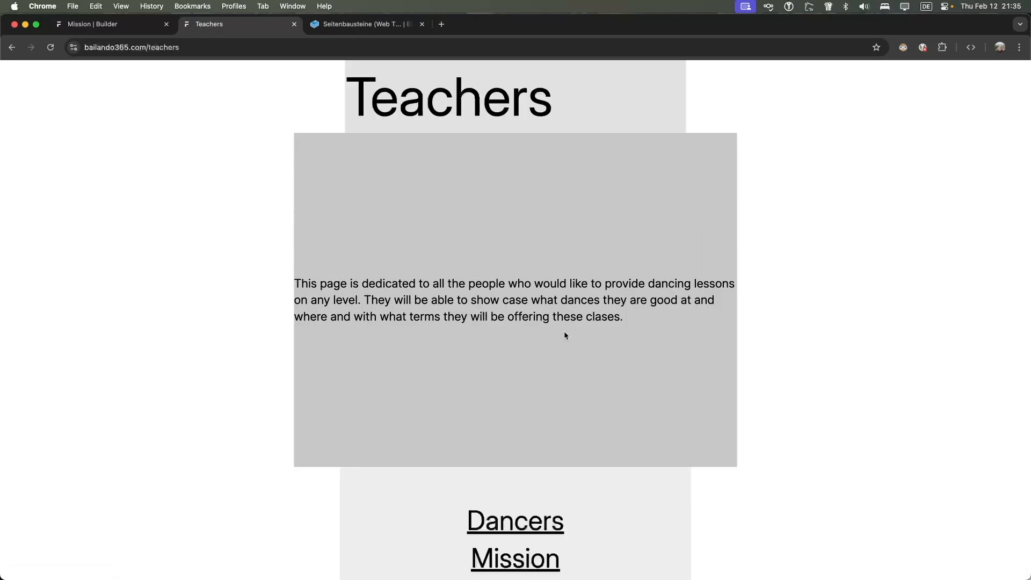
{"action": "scroll", "coordinate": [568, 324], "scroll_direction": "down", "scroll_amount": 5}
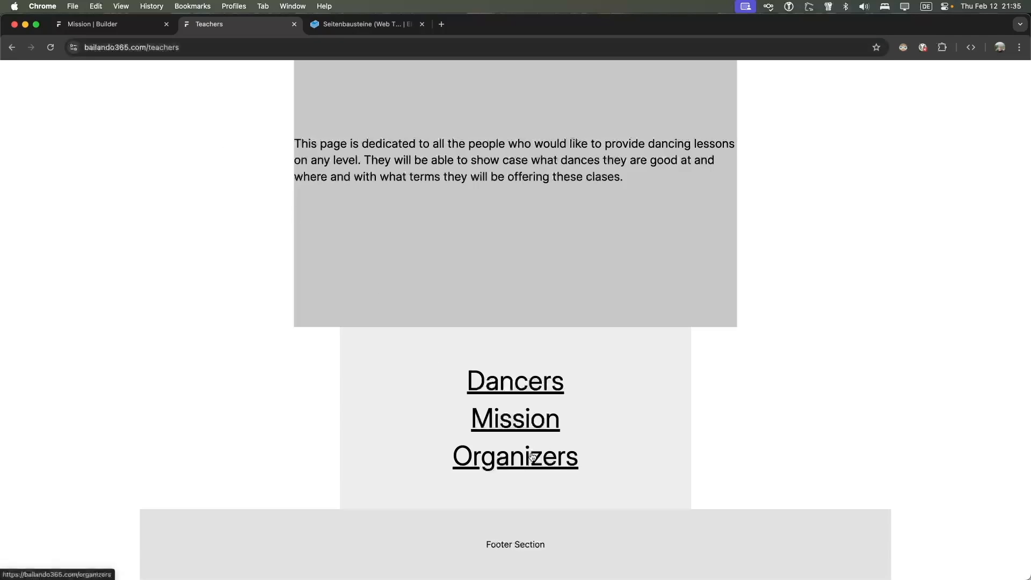
{"action": "left_click", "coordinate": [517, 429]}
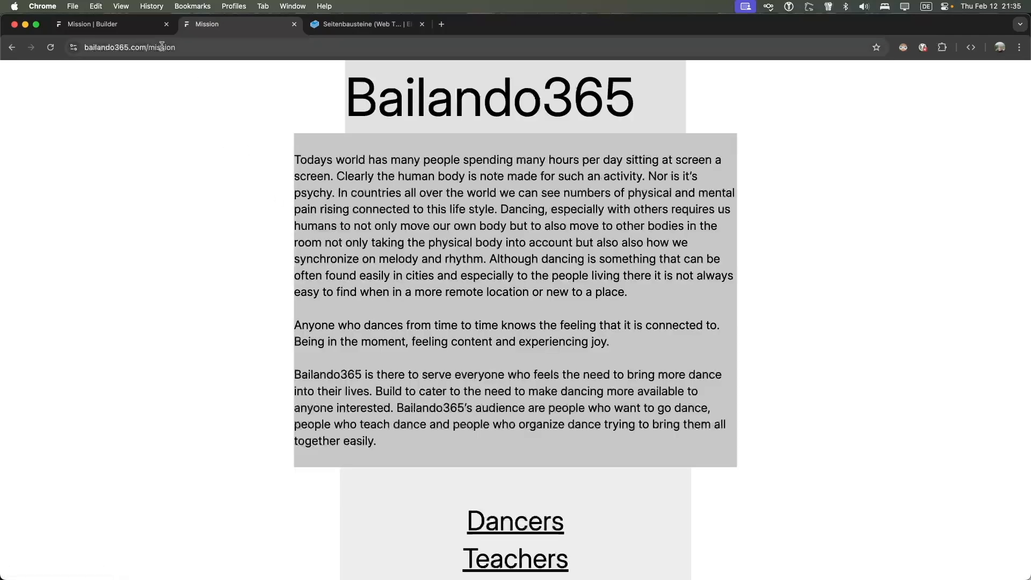
{"action": "scroll", "coordinate": [515, 322], "scroll_direction": "down", "scroll_amount": 3}
Follow the live Organizers link and back, then open the Dancers page again
{"action": "left_click", "coordinate": [515, 456]}
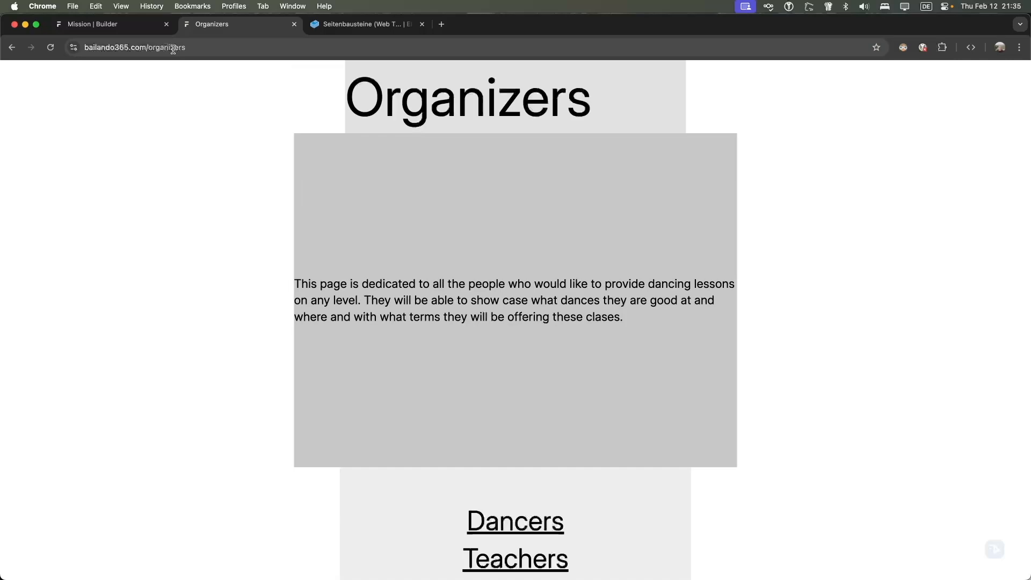
{"action": "scroll", "coordinate": [436, 403], "scroll_direction": "down", "scroll_amount": 3}
{"action": "left_click", "coordinate": [489, 451]}
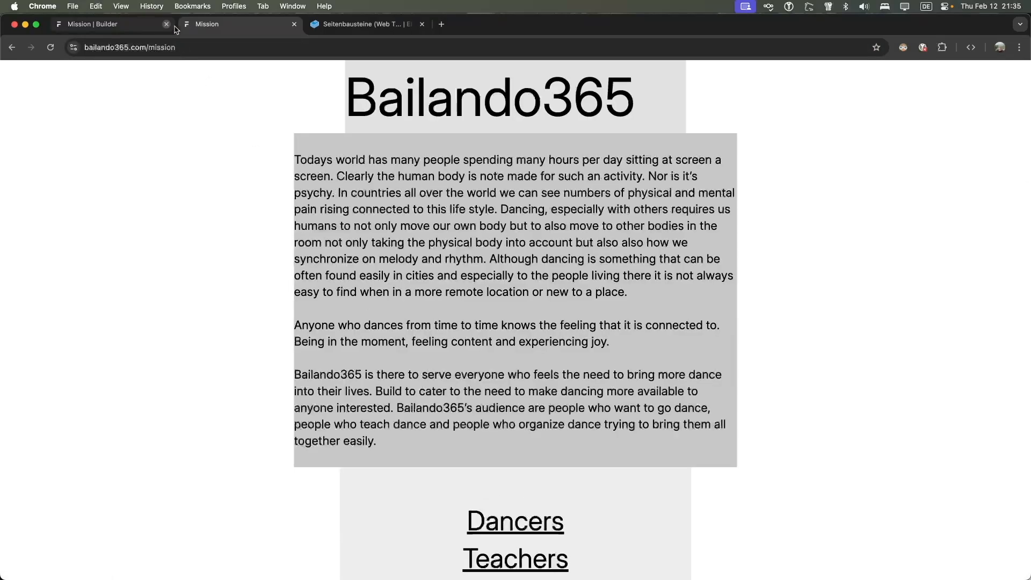
{"action": "scroll", "coordinate": [515, 322], "scroll_direction": "down", "scroll_amount": 3}
{"action": "left_click", "coordinate": [515, 381]}
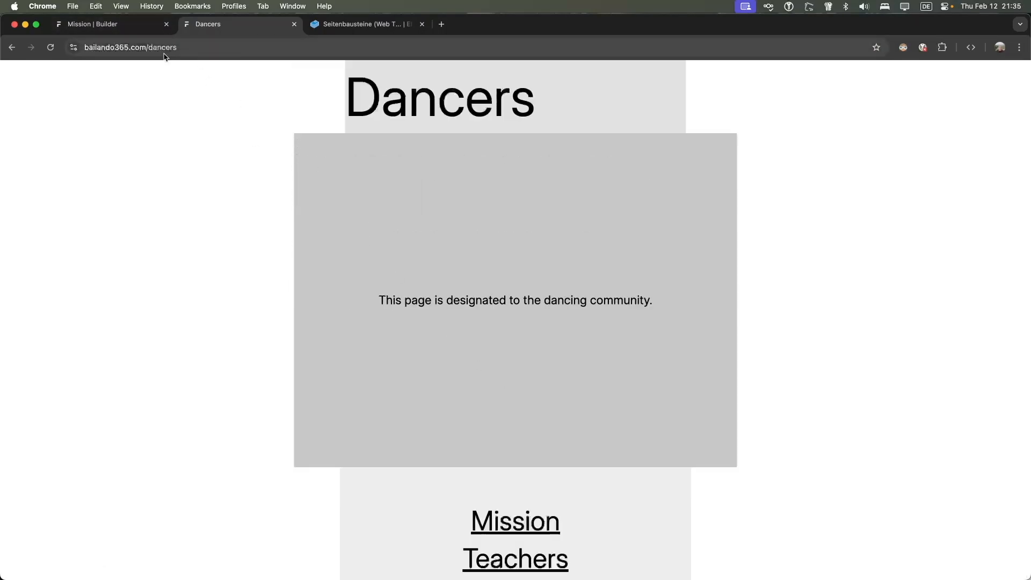
{"action": "scroll", "coordinate": [575, 473], "scroll_direction": "down", "scroll_amount": 3}
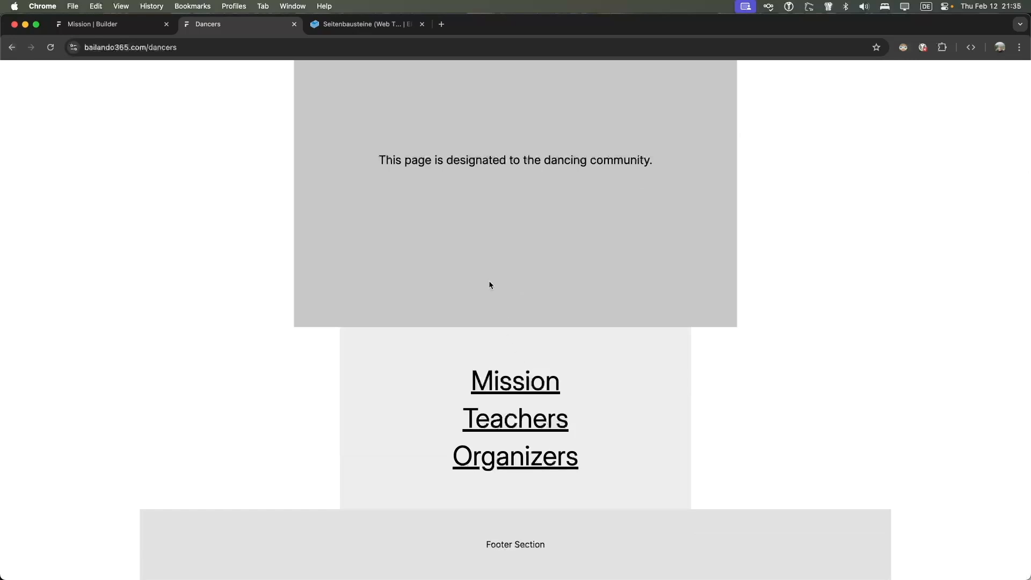
{"action": "scroll", "coordinate": [490, 285], "scroll_direction": "up", "scroll_amount": 3}
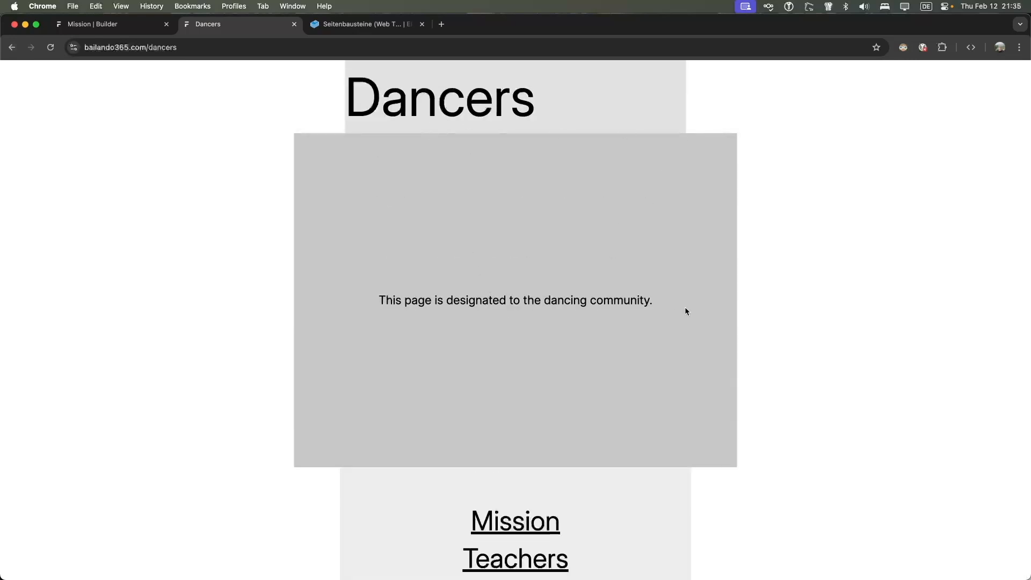
{"action": "scroll", "coordinate": [658, 310], "scroll_direction": "down", "scroll_amount": 3}
{"action": "scroll", "coordinate": [657, 311], "scroll_direction": "up", "scroll_amount": 3}
Widen the Missions Statement text block to the full page width
{"action": "left_click", "coordinate": [112, 25]}
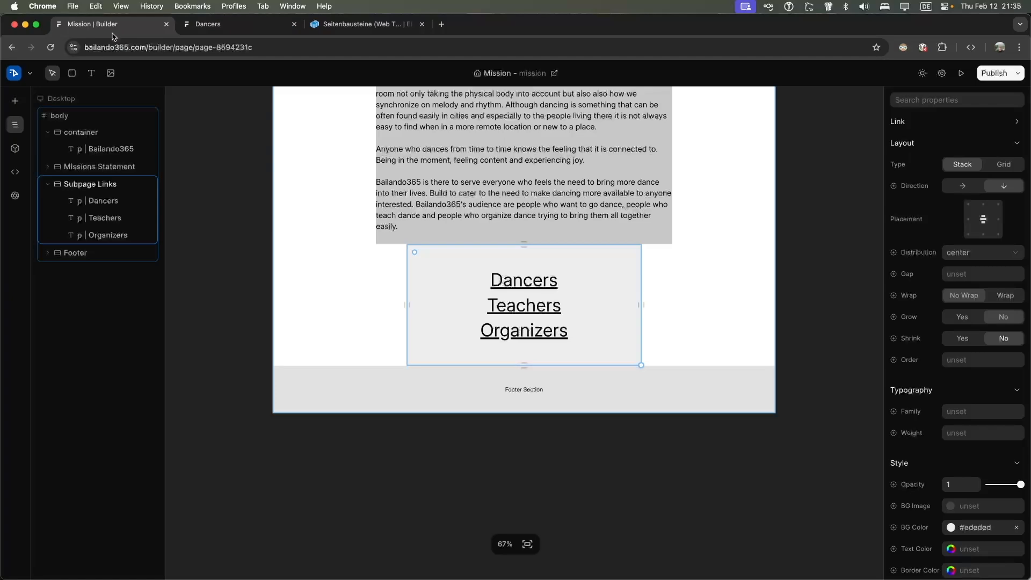
{"action": "scroll", "coordinate": [433, 138], "scroll_direction": "up", "scroll_amount": 7}
{"action": "scroll", "coordinate": [433, 137], "scroll_direction": "down", "scroll_amount": 7}
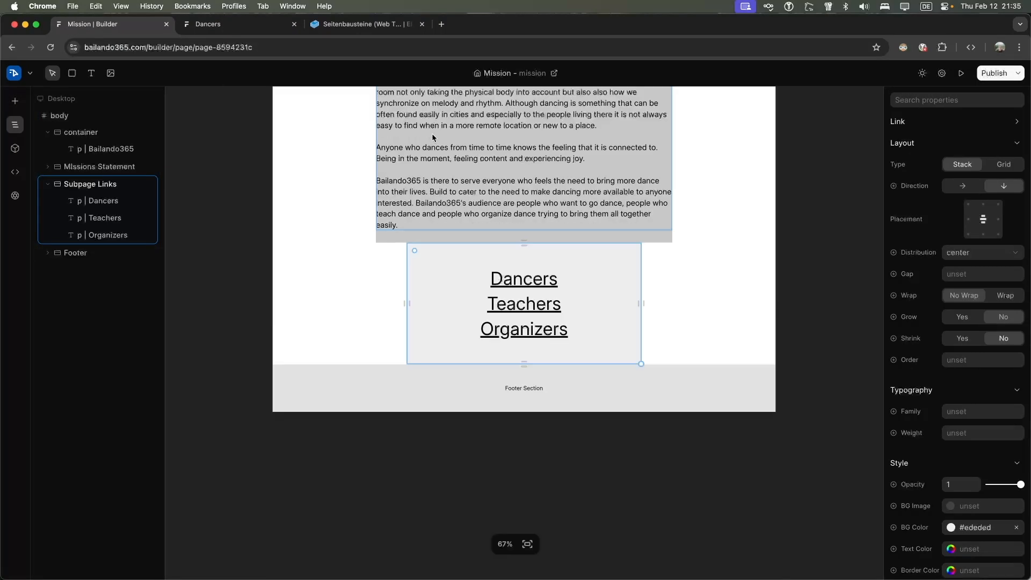
{"action": "left_click", "coordinate": [231, 24]}
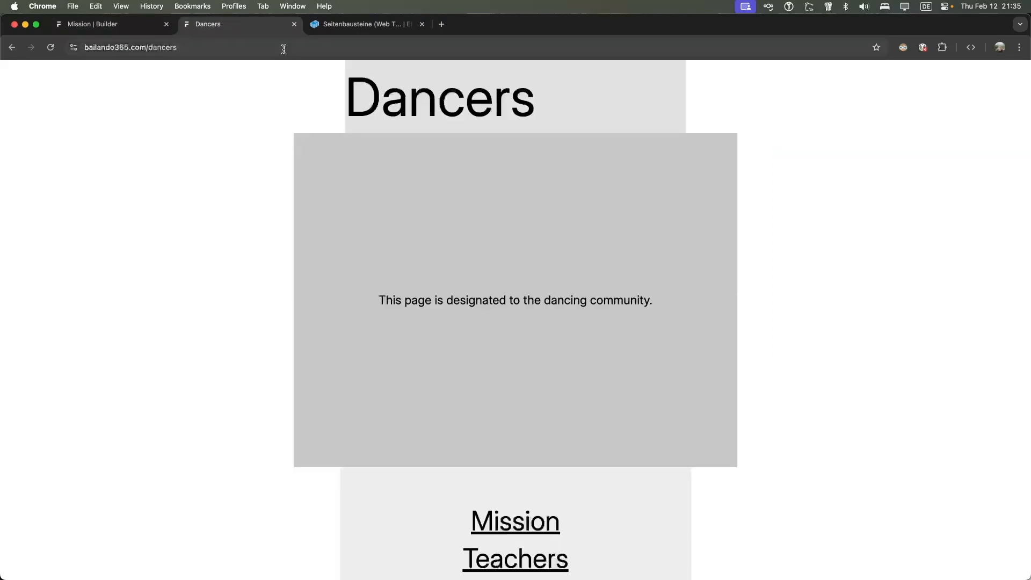
{"action": "left_click", "coordinate": [142, 27]}
{"action": "scroll", "coordinate": [572, 223], "scroll_direction": "up", "scroll_amount": 4}
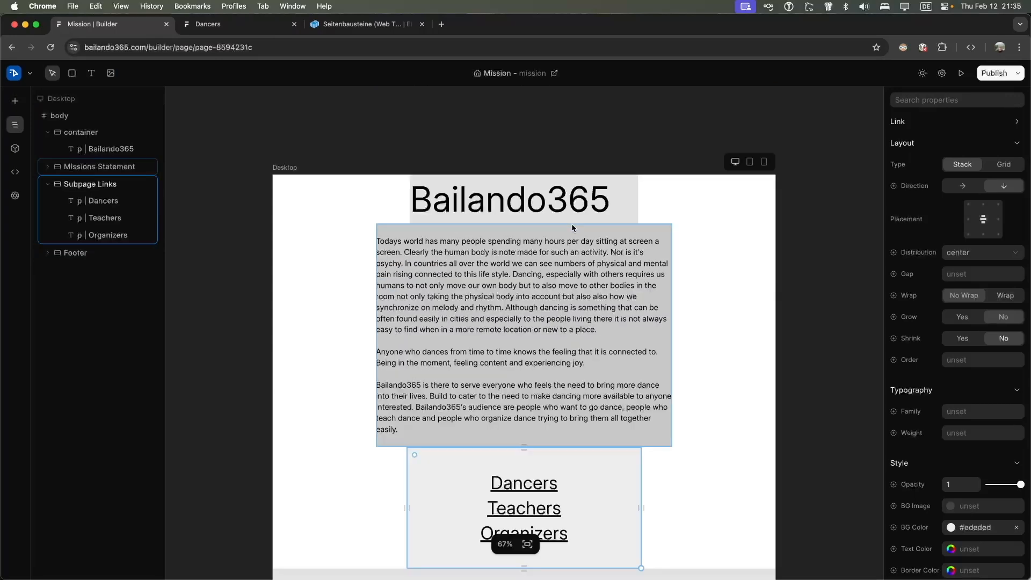
{"action": "scroll", "coordinate": [572, 228], "scroll_direction": "down", "scroll_amount": 1}
{"action": "left_click", "coordinate": [541, 272]}
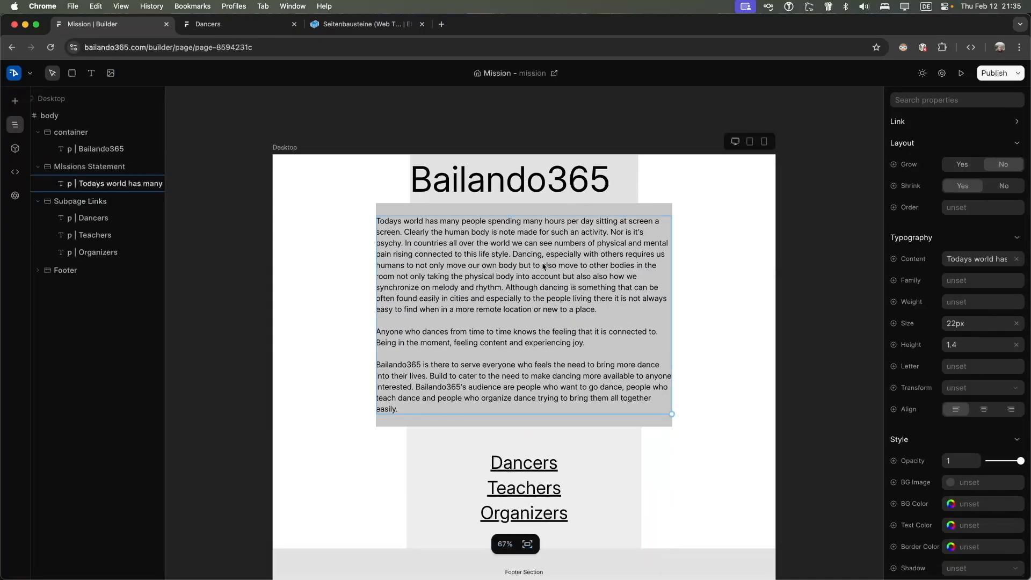
{"action": "left_click", "coordinate": [655, 422]}
{"action": "left_click_drag", "start_coordinate": [672, 425], "coordinate": [878, 438]}
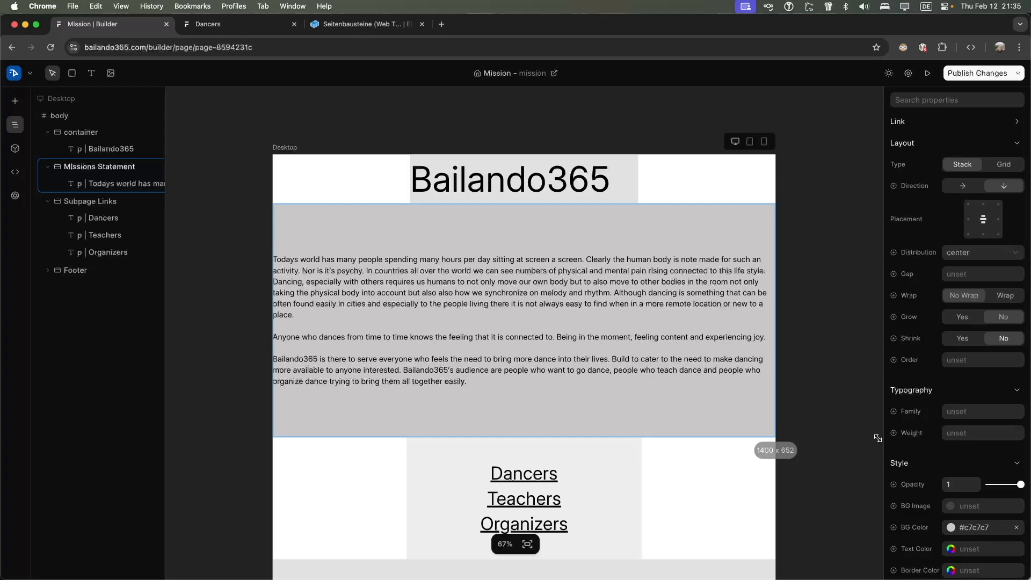
{"action": "left_click_drag", "start_coordinate": [877, 438], "coordinate": [877, 438]}
Widen the heading bar to full width and enlarge the Bailando365 heading to 116px
{"action": "left_click", "coordinate": [604, 193]}
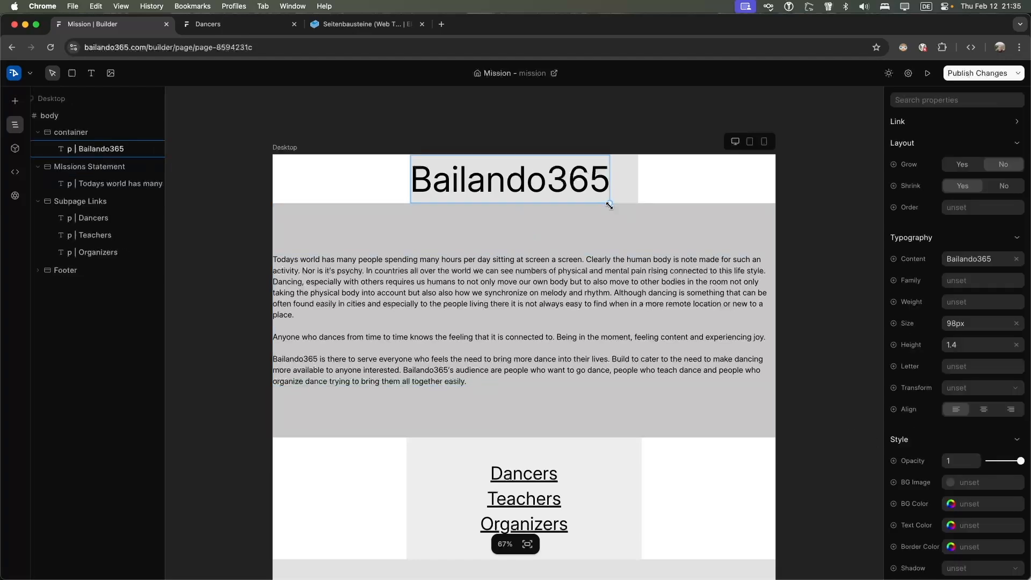
{"action": "left_click_drag", "start_coordinate": [608, 202], "coordinate": [390, 190]}
{"action": "left_click", "coordinate": [613, 190]}
{"action": "left_click_drag", "start_coordinate": [638, 203], "coordinate": [912, 213]}
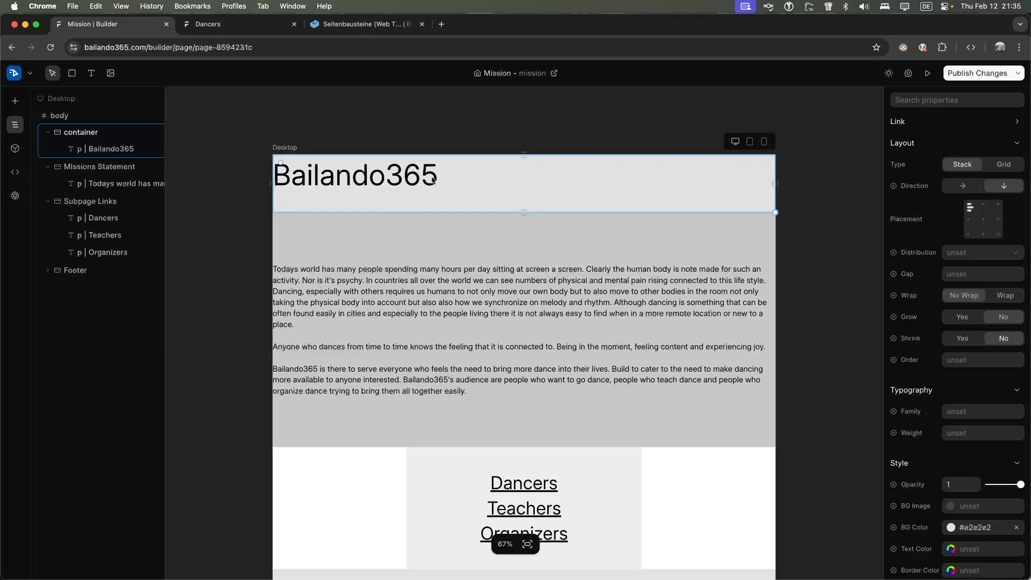
{"action": "left_click", "coordinate": [310, 178]}
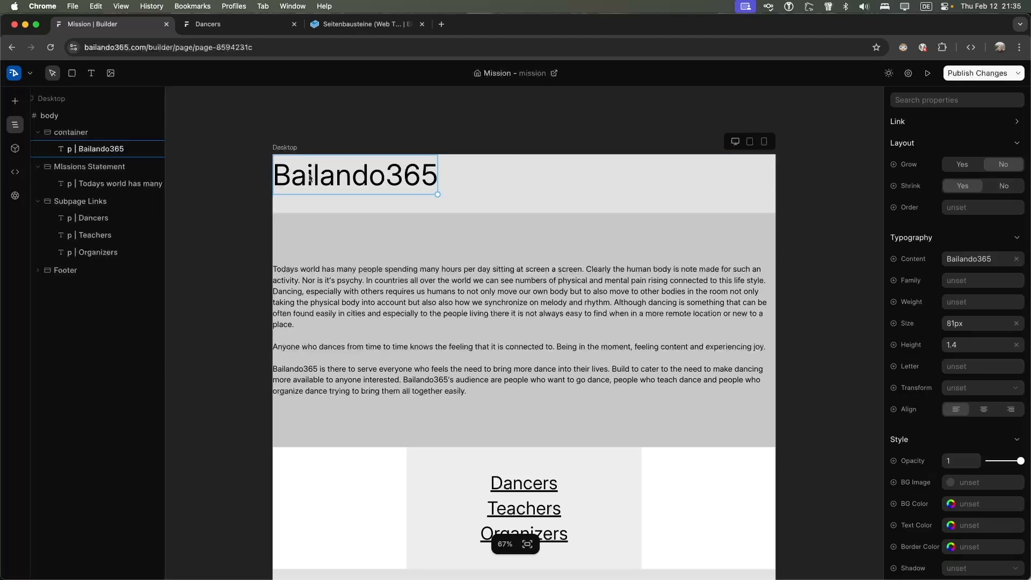
{"action": "double_click", "coordinate": [420, 182]}
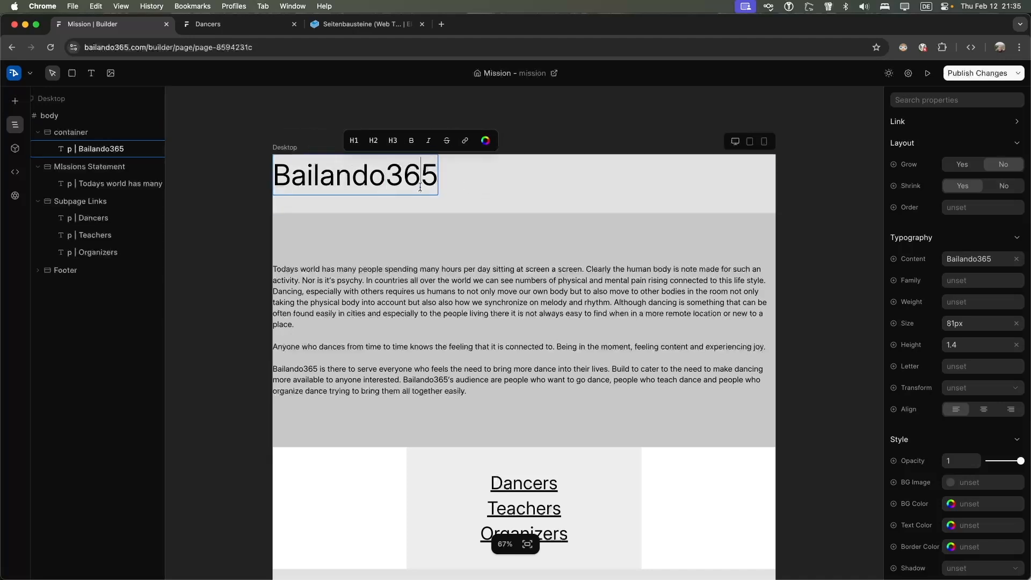
{"action": "key", "text": "Escape"}
{"action": "left_click_drag", "start_coordinate": [439, 194], "coordinate": [623, 220]}
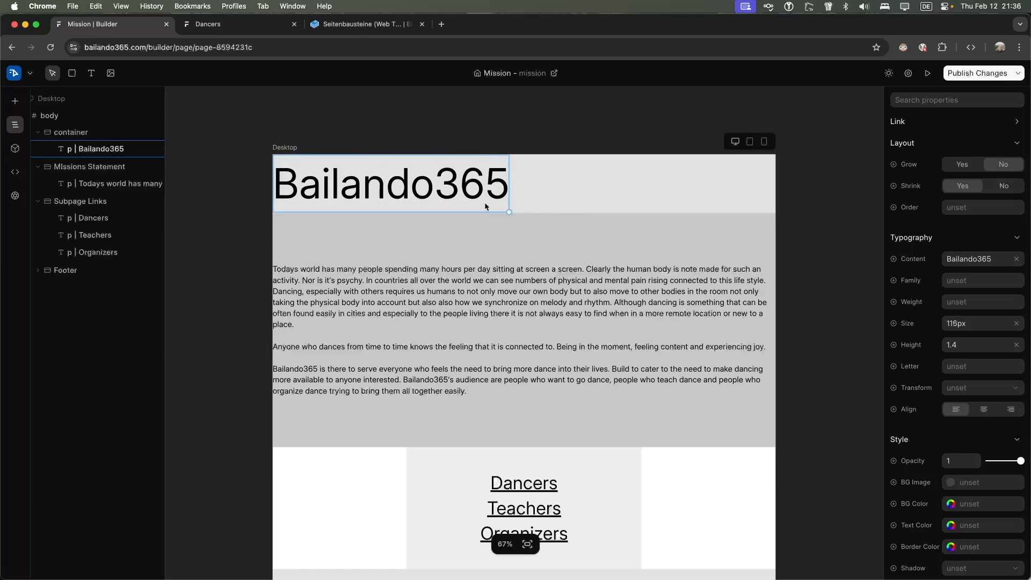
Publish the changes and check the enlarged heading on the live Mission page
{"action": "left_click", "coordinate": [978, 75]}
{"action": "scroll", "coordinate": [508, 169], "scroll_direction": "down", "scroll_amount": 3}
{"action": "scroll", "coordinate": [508, 167], "scroll_direction": "up", "scroll_amount": 3}
{"action": "scroll", "coordinate": [507, 166], "scroll_direction": "down", "scroll_amount": 3}
{"action": "scroll", "coordinate": [406, 176], "scroll_direction": "up", "scroll_amount": 3}
{"action": "scroll", "coordinate": [405, 176], "scroll_direction": "up", "scroll_amount": 1}
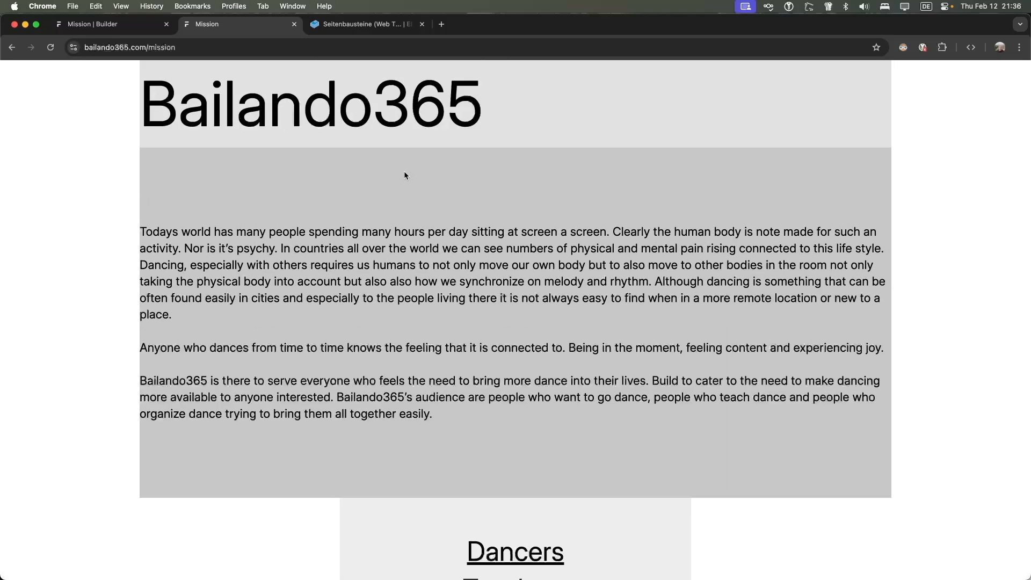
Add a Mobile frame beside the desktop layout and open the Mission page preview
{"action": "left_click", "coordinate": [107, 24]}
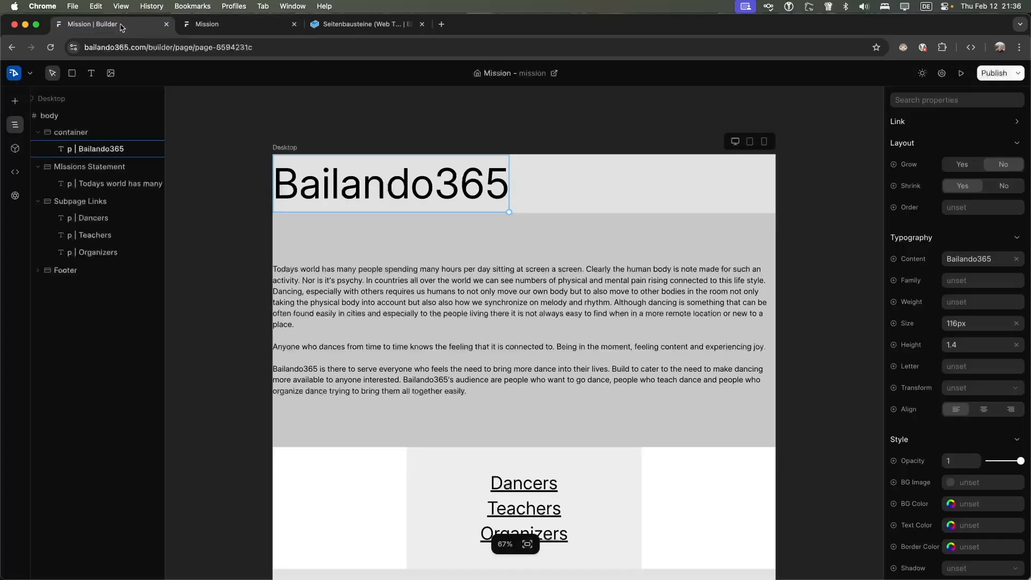
{"action": "left_click", "coordinate": [765, 142]}
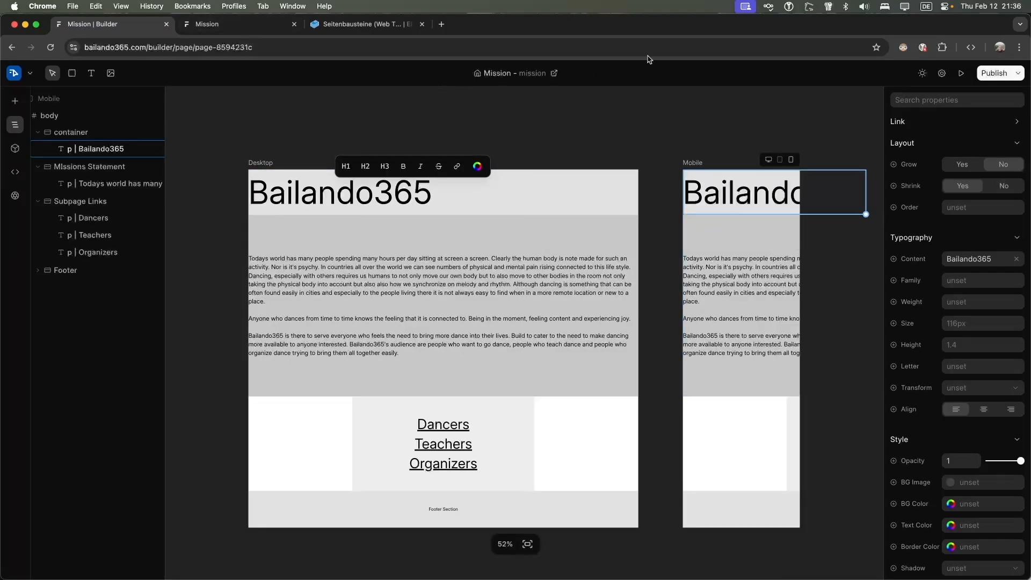
{"action": "left_click", "coordinate": [237, 26]}
{"action": "left_click", "coordinate": [118, 27]}
{"action": "left_click", "coordinate": [962, 73]}
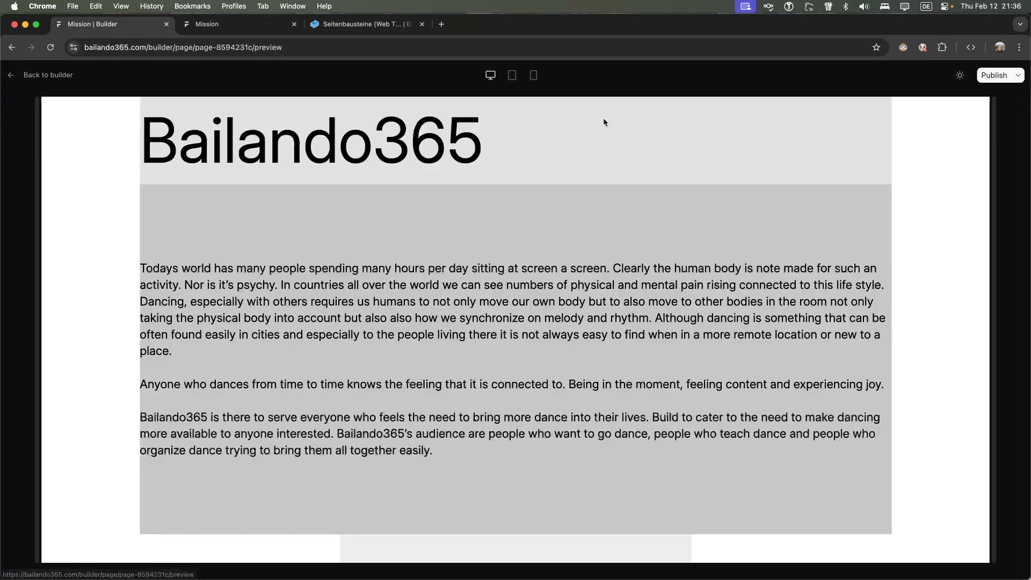
{"action": "left_click", "coordinate": [532, 76]}
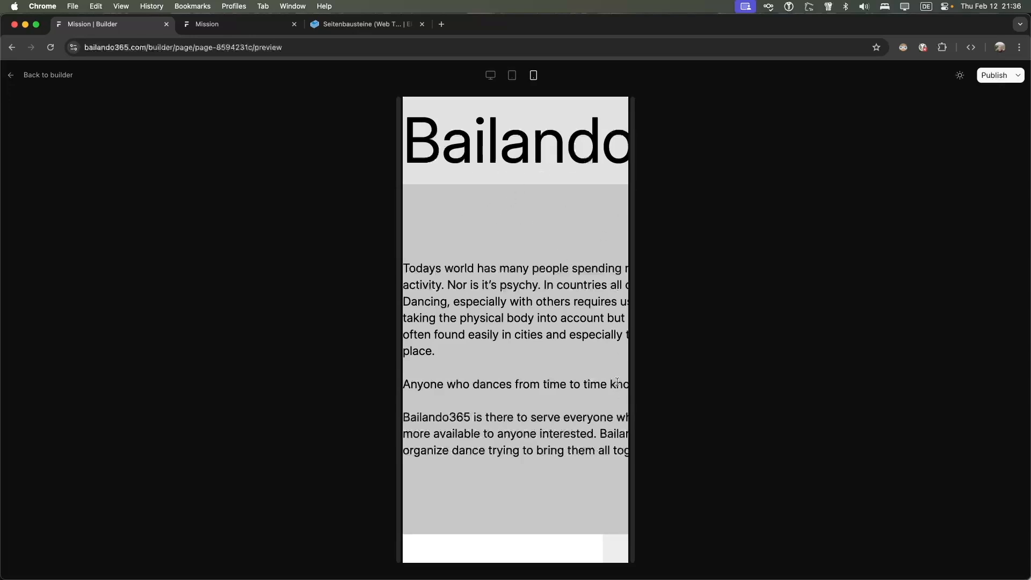
{"action": "scroll", "coordinate": [617, 381], "scroll_direction": "down", "scroll_amount": 5}
{"action": "scroll", "coordinate": [531, 315], "scroll_direction": "up", "scroll_amount": 5}
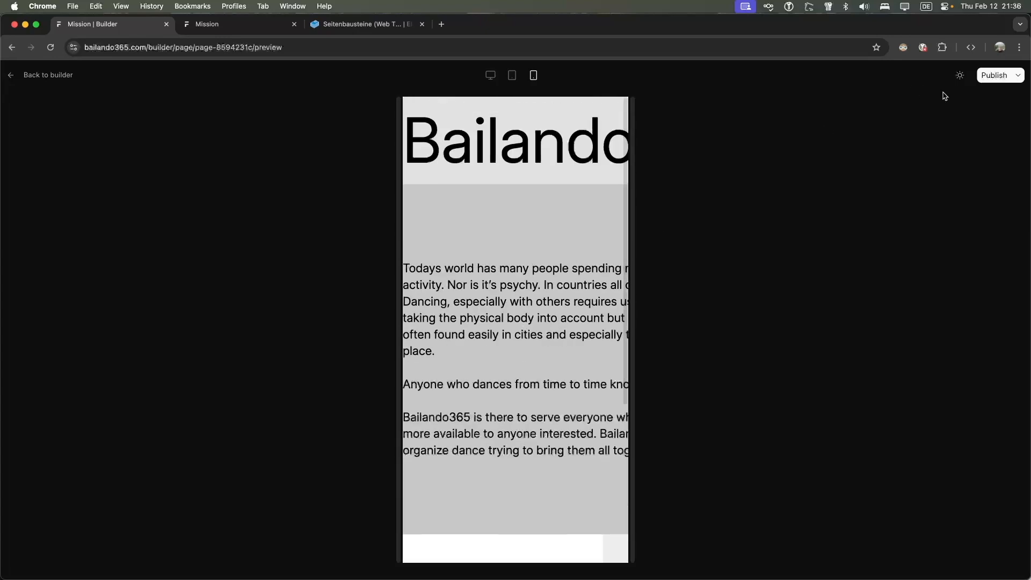
{"action": "left_click", "coordinate": [490, 75]}
{"action": "scroll", "coordinate": [454, 172], "scroll_direction": "down", "scroll_amount": 5}
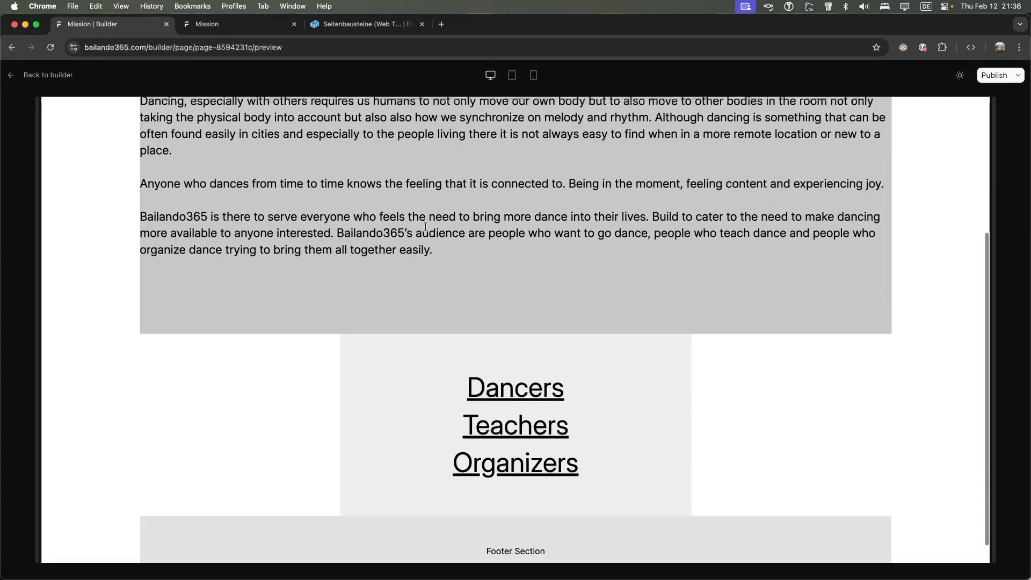
{"action": "scroll", "coordinate": [425, 228], "scroll_direction": "up", "scroll_amount": 2}
{"action": "scroll", "coordinate": [424, 227], "scroll_direction": "up", "scroll_amount": 3}
{"action": "scroll", "coordinate": [424, 227], "scroll_direction": "down", "scroll_amount": 6}
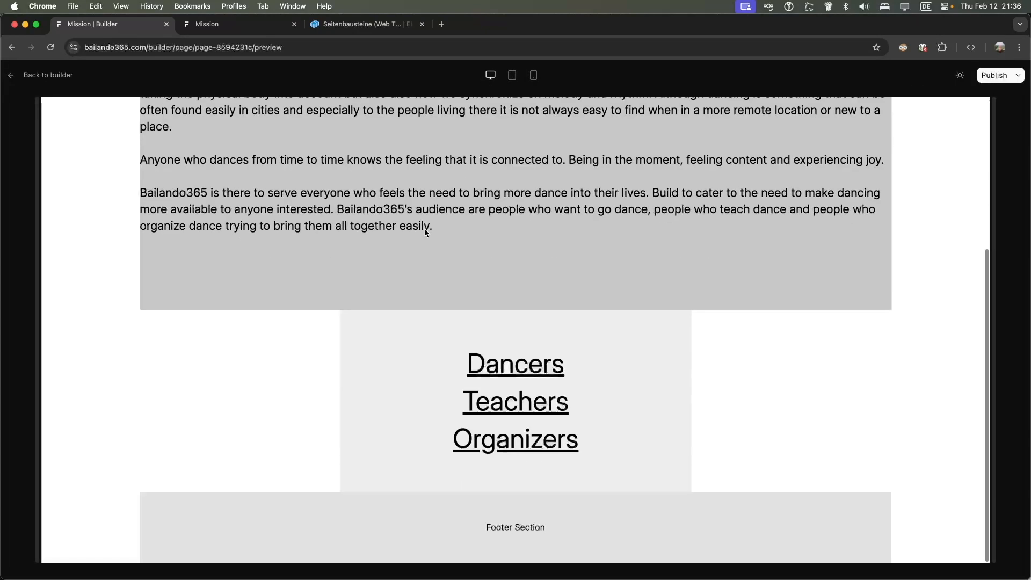
{"action": "scroll", "coordinate": [424, 227], "scroll_direction": "up", "scroll_amount": 6}
Back in the editor, shrink the mobile Bailando365 heading to 87px
{"action": "left_click", "coordinate": [43, 75]}
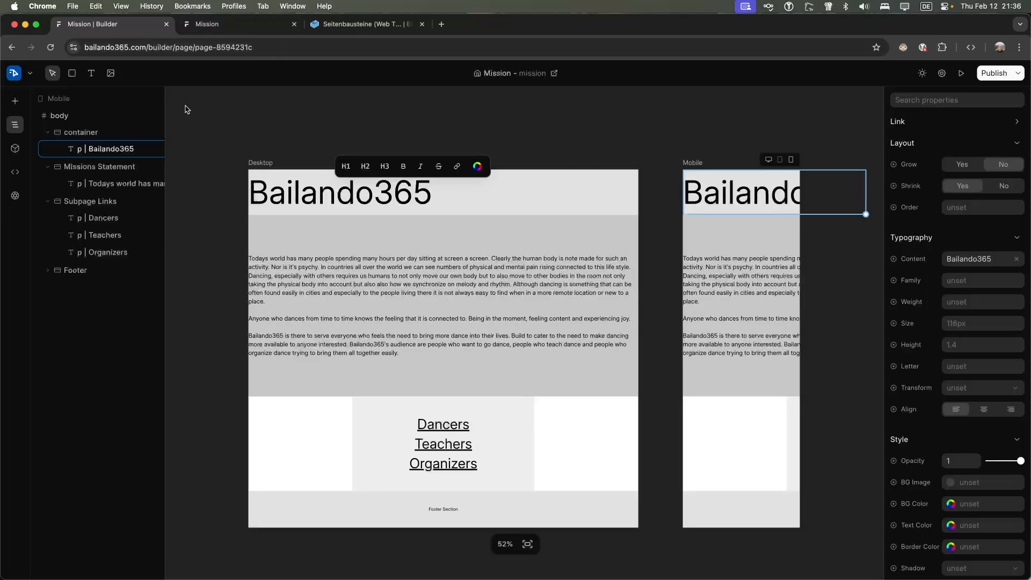
{"action": "left_click", "coordinate": [790, 160]}
{"action": "left_click", "coordinate": [766, 182]}
{"action": "left_click_drag", "start_coordinate": [864, 215], "coordinate": [607, 192]}
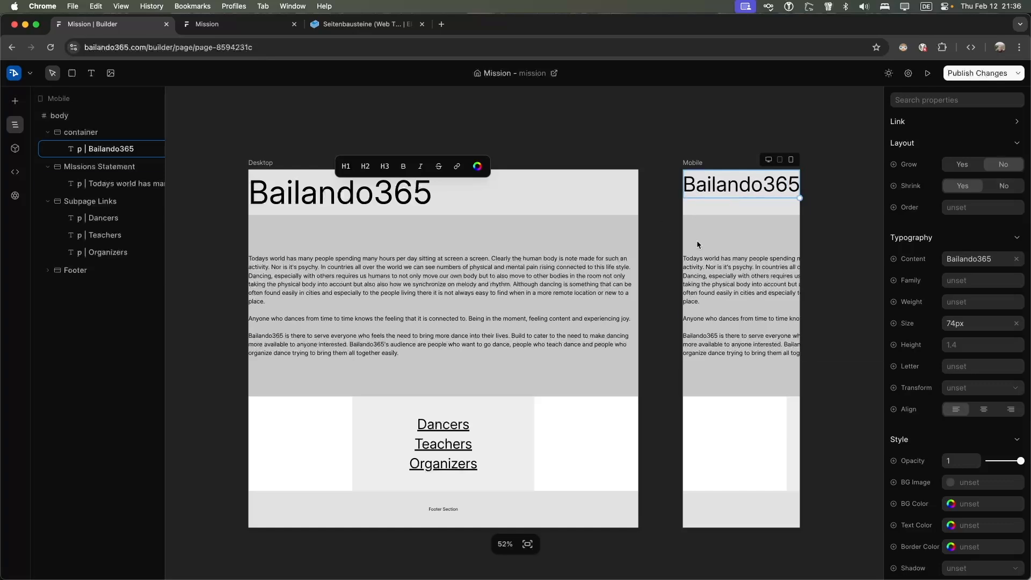
Enlarge the desktop mission text and narrow the text block and heading bar into a centered column
{"action": "left_click", "coordinate": [752, 277]}
{"action": "left_click", "coordinate": [612, 346]}
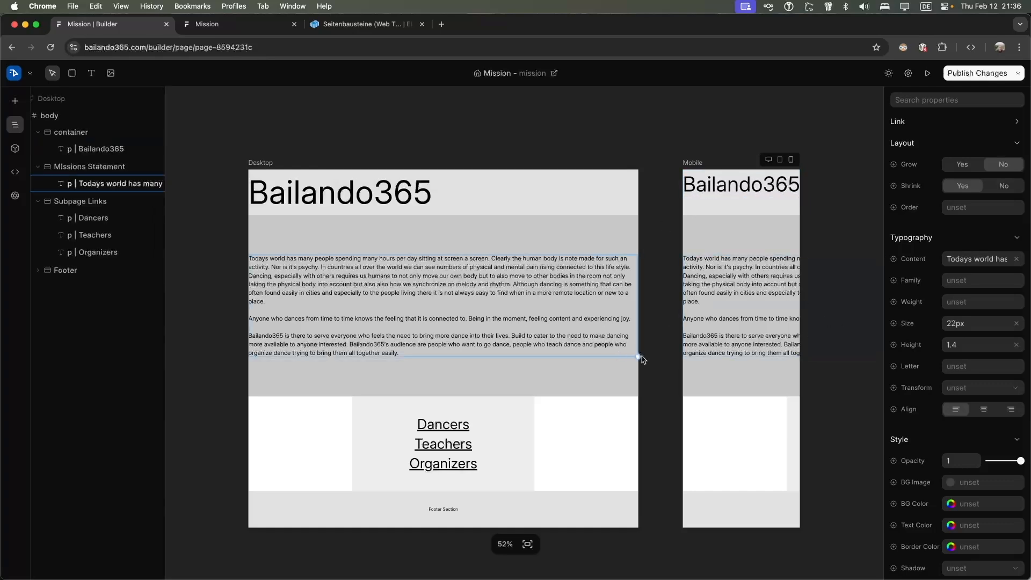
{"action": "left_click_drag", "start_coordinate": [637, 358], "coordinate": [332, 360]}
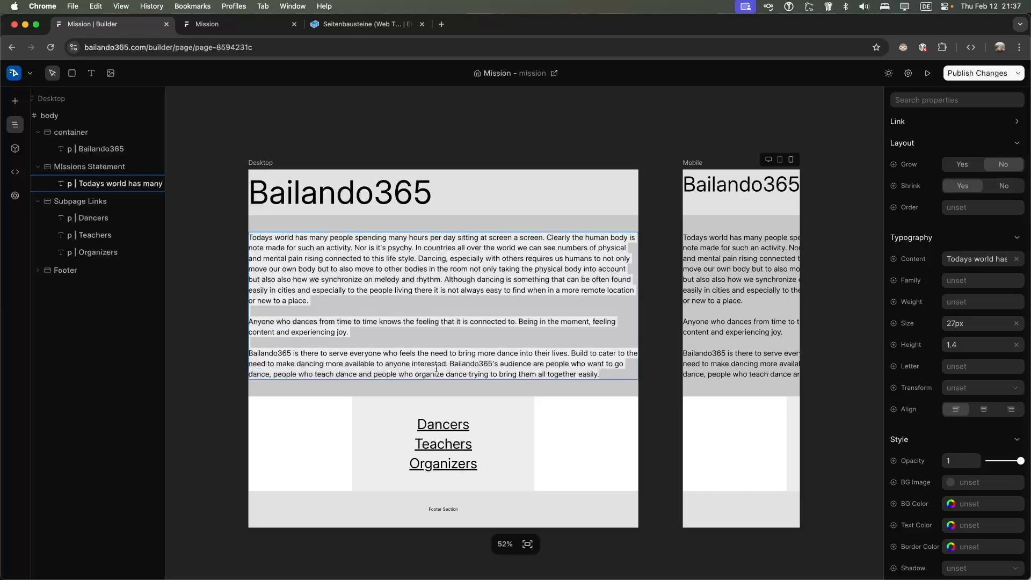
{"action": "left_click", "coordinate": [531, 392]}
{"action": "left_click_drag", "start_coordinate": [638, 397], "coordinate": [436, 417]}
{"action": "left_click", "coordinate": [484, 191]}
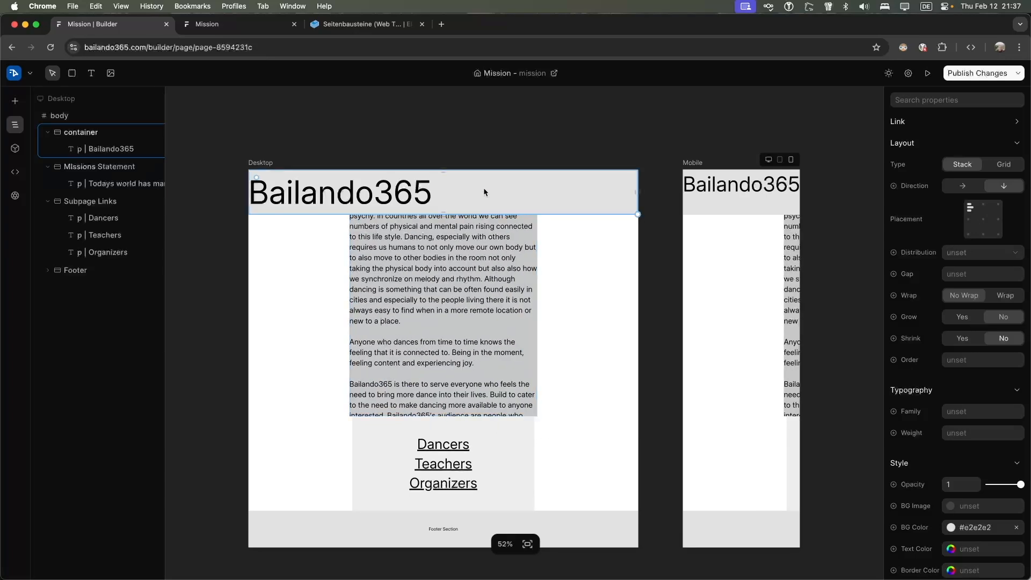
{"action": "left_click_drag", "start_coordinate": [638, 211], "coordinate": [635, 215]}
{"action": "left_click_drag", "start_coordinate": [502, 218], "coordinate": [452, 217]}
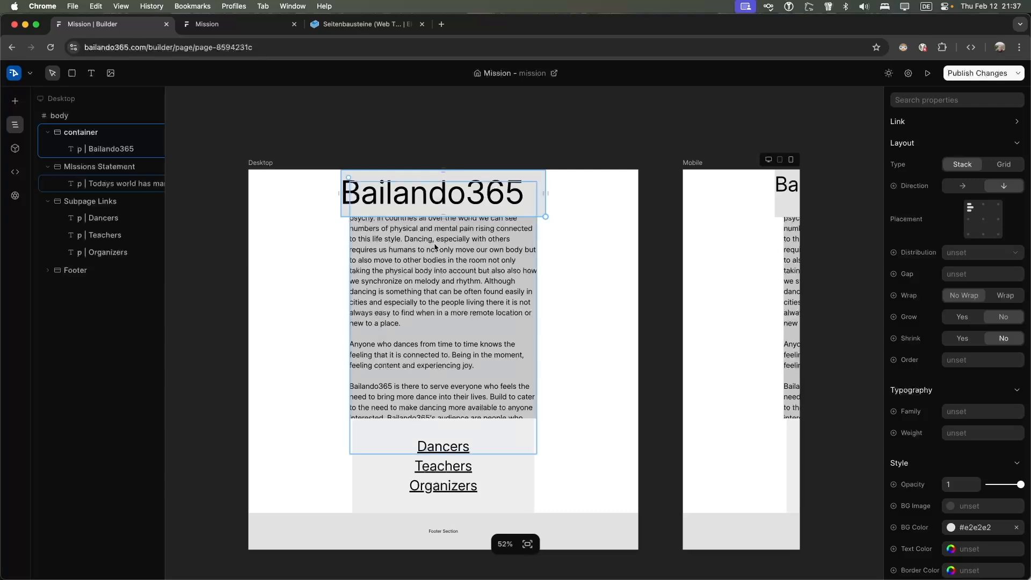
Narrow the footer to about 579px wide and the Subpage Links block to match
{"action": "left_click", "coordinate": [427, 220]}
{"action": "left_click", "coordinate": [634, 540]}
{"action": "left_click_drag", "start_coordinate": [639, 549], "coordinate": [400, 548]}
{"action": "left_click", "coordinate": [461, 503]}
{"action": "left_click_drag", "start_coordinate": [533, 512], "coordinate": [515, 511]}
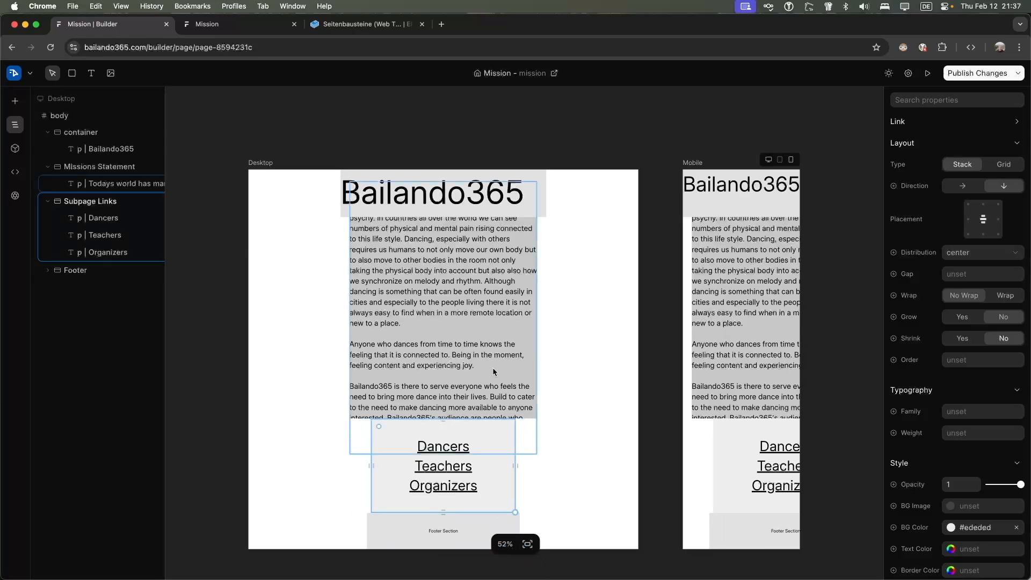
Set the mission text to 23px, the text block to about 669 x 787, and the heading bar to about 592 wide
{"action": "left_click", "coordinate": [537, 453]}
{"action": "mouse_move", "coordinate": [537, 453]}
{"action": "left_mouse_down"}
{"action": "mouse_move", "coordinate": [487, 433]}
{"action": "mouse_move", "coordinate": [540, 441]}
{"action": "left_mouse_up"}
{"action": "left_click_drag", "start_coordinate": [457, 415], "coordinate": [495, 444]}
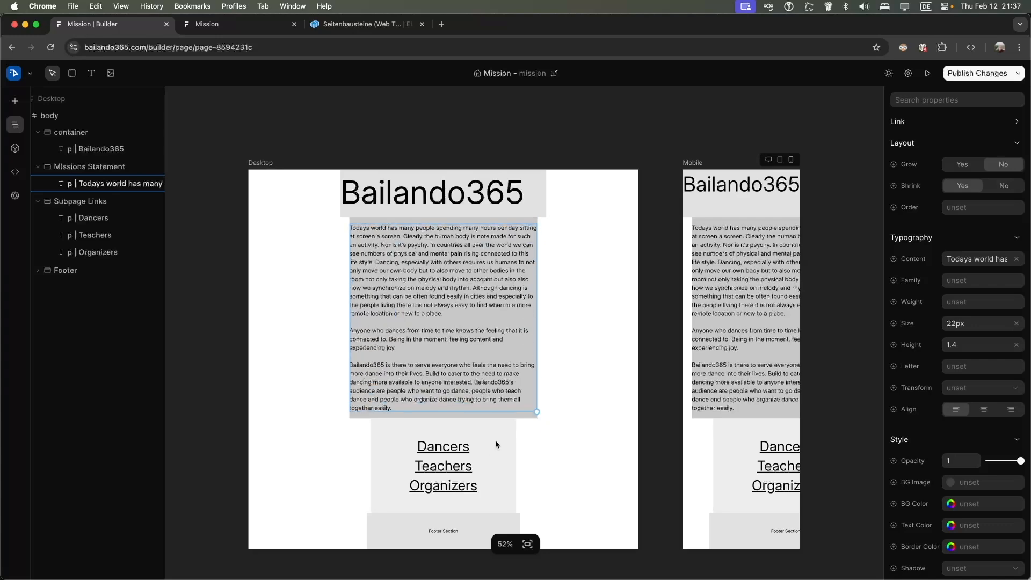
{"action": "left_click", "coordinate": [529, 414]}
{"action": "left_click_drag", "start_coordinate": [537, 417], "coordinate": [514, 437]}
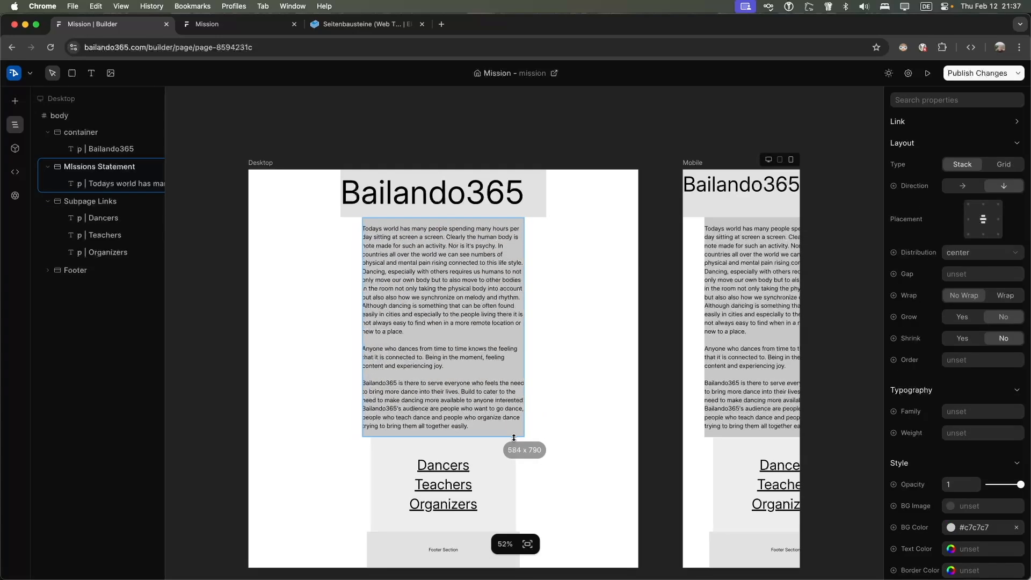
{"action": "left_click", "coordinate": [530, 213]}
{"action": "left_click_drag", "start_coordinate": [546, 217], "coordinate": [506, 222]}
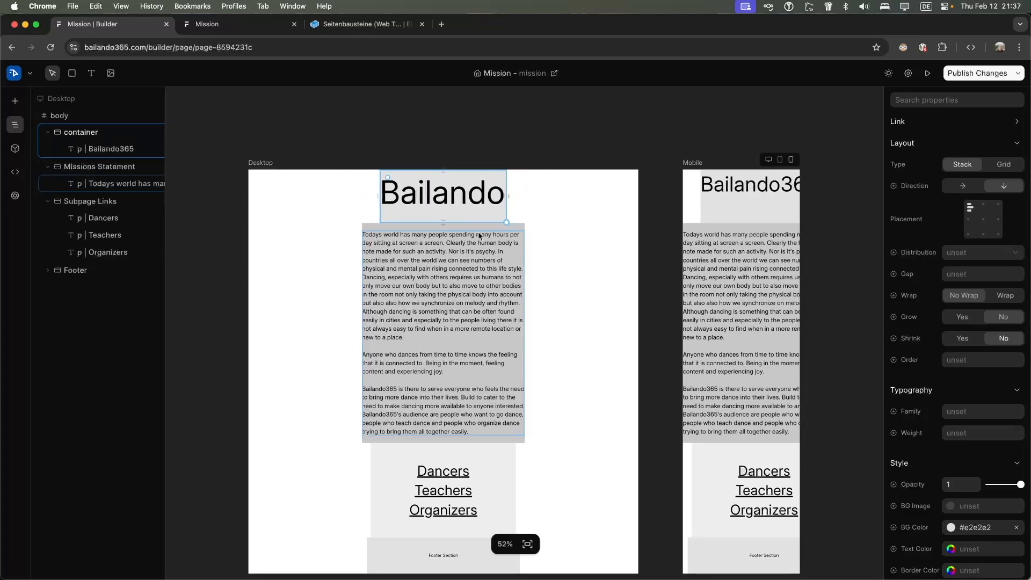
Narrow the mission text block, the Subpage Links block and the footer slightly
{"action": "scroll", "coordinate": [493, 450], "scroll_direction": "down", "scroll_amount": 3}
{"action": "left_click", "coordinate": [509, 324]}
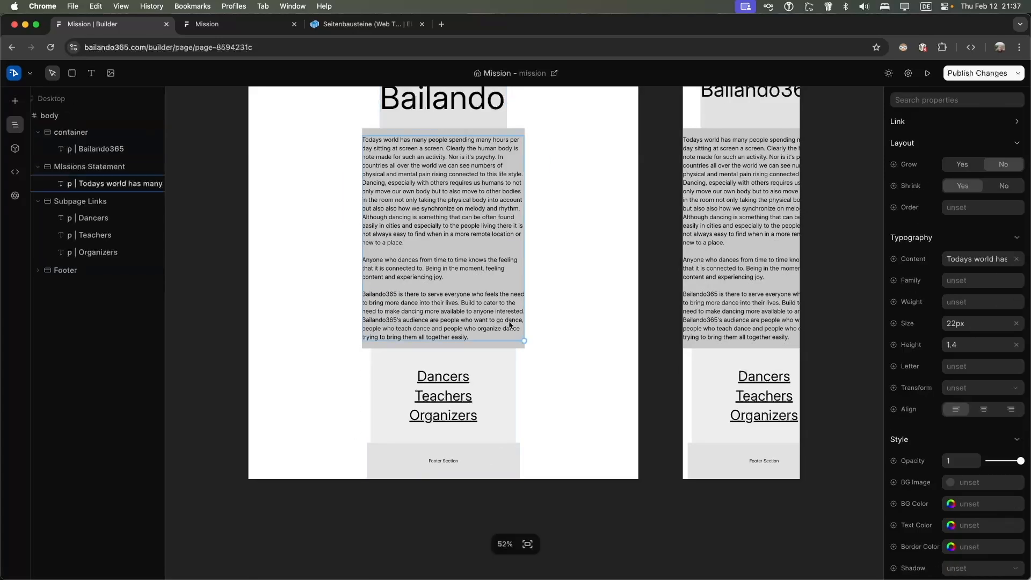
{"action": "left_click", "coordinate": [517, 348]}
{"action": "left_click_drag", "start_coordinate": [524, 348], "coordinate": [499, 348]}
{"action": "left_click", "coordinate": [506, 401]}
{"action": "left_click_drag", "start_coordinate": [515, 442], "coordinate": [508, 442]}
{"action": "left_click", "coordinate": [509, 471]}
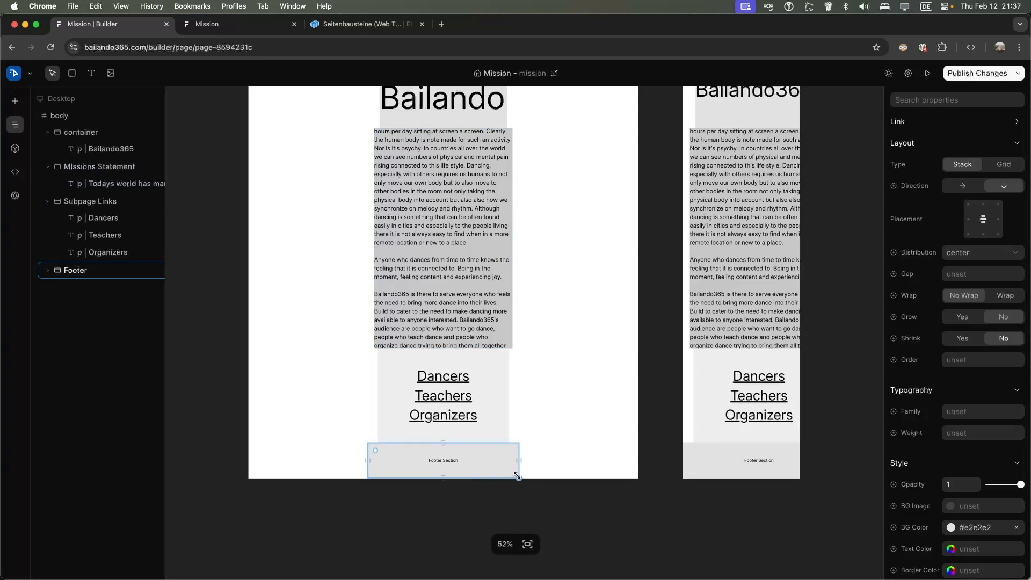
{"action": "left_click_drag", "start_coordinate": [517, 477], "coordinate": [505, 477]}
{"action": "scroll", "coordinate": [594, 334], "scroll_direction": "up", "scroll_amount": 2}
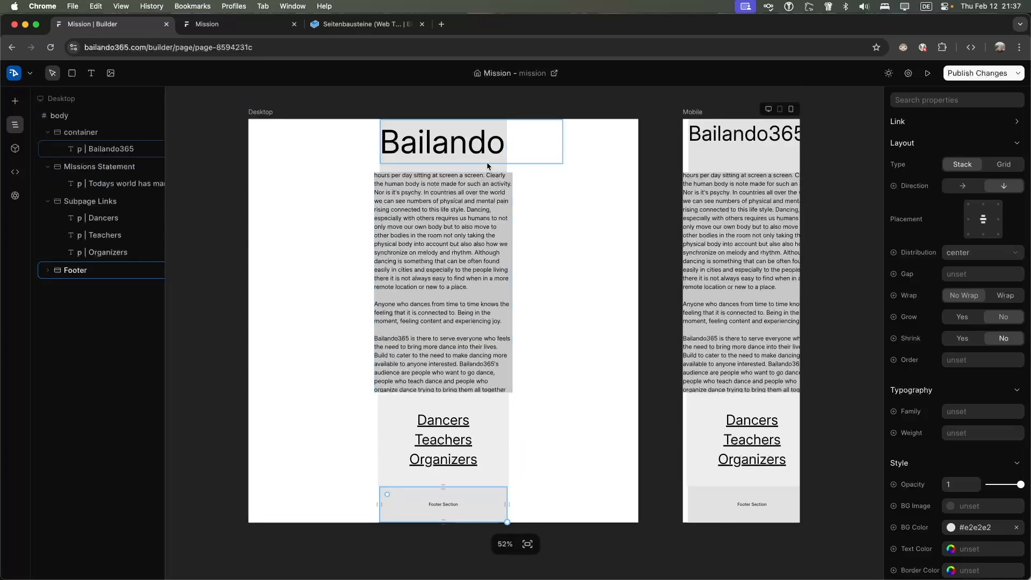
Shrink the mission text to 18px and select the Missions Statement container
{"action": "left_click", "coordinate": [510, 389]}
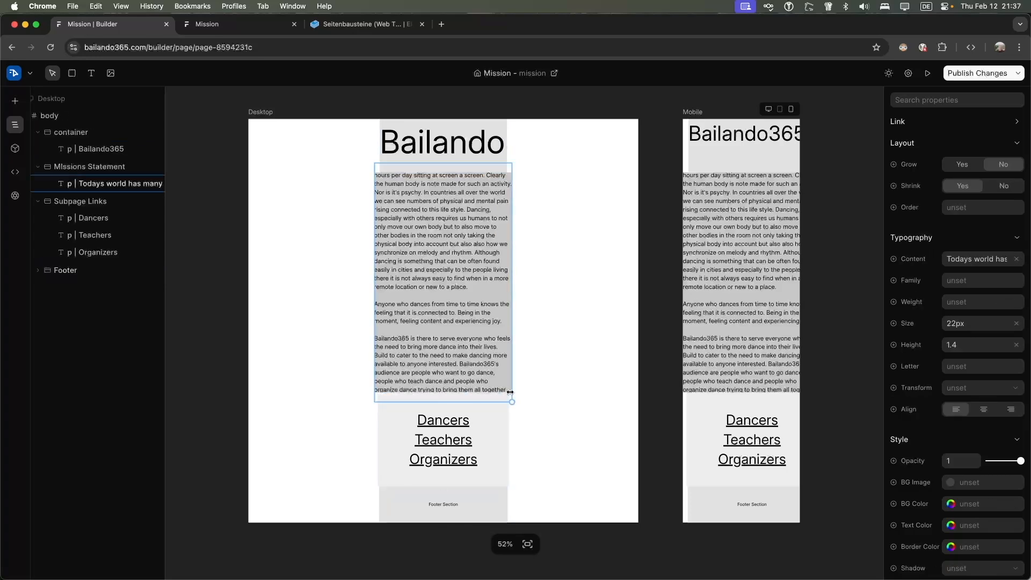
{"action": "left_click_drag", "start_coordinate": [511, 400], "coordinate": [454, 390]}
{"action": "left_click", "coordinate": [494, 382]}
Narrow the heading's container bar to about 442 × 194
{"action": "left_click", "coordinate": [464, 167]}
{"action": "left_click", "coordinate": [508, 173]}
{"action": "left_click", "coordinate": [492, 162]}
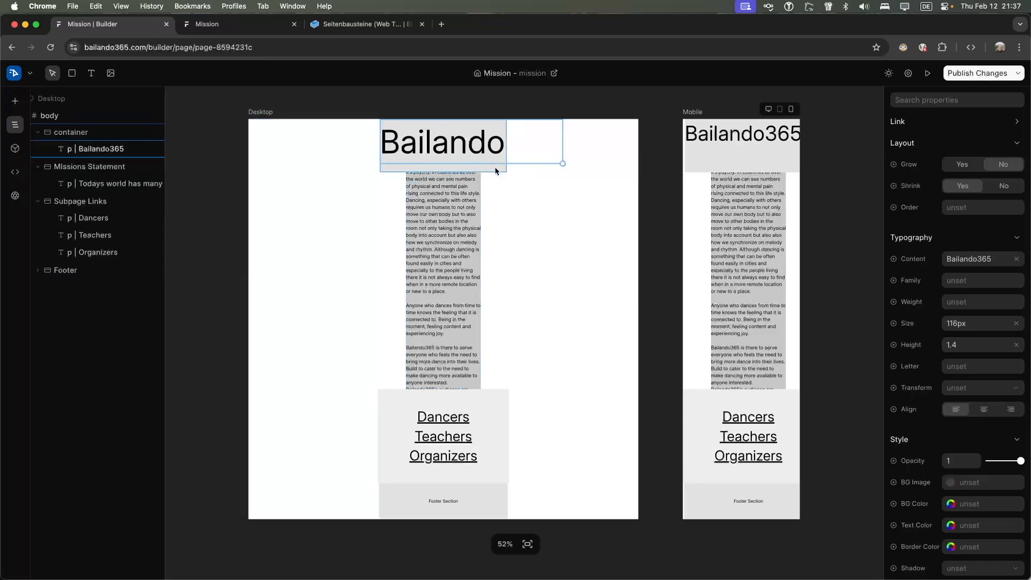
{"action": "left_click", "coordinate": [495, 167]}
{"action": "mouse_move", "coordinate": [506, 171]}
{"action": "left_mouse_down"}
{"action": "mouse_move", "coordinate": [552, 172]}
{"action": "mouse_move", "coordinate": [502, 171]}
{"action": "mouse_move", "coordinate": [512, 174]}
{"action": "left_mouse_up"}
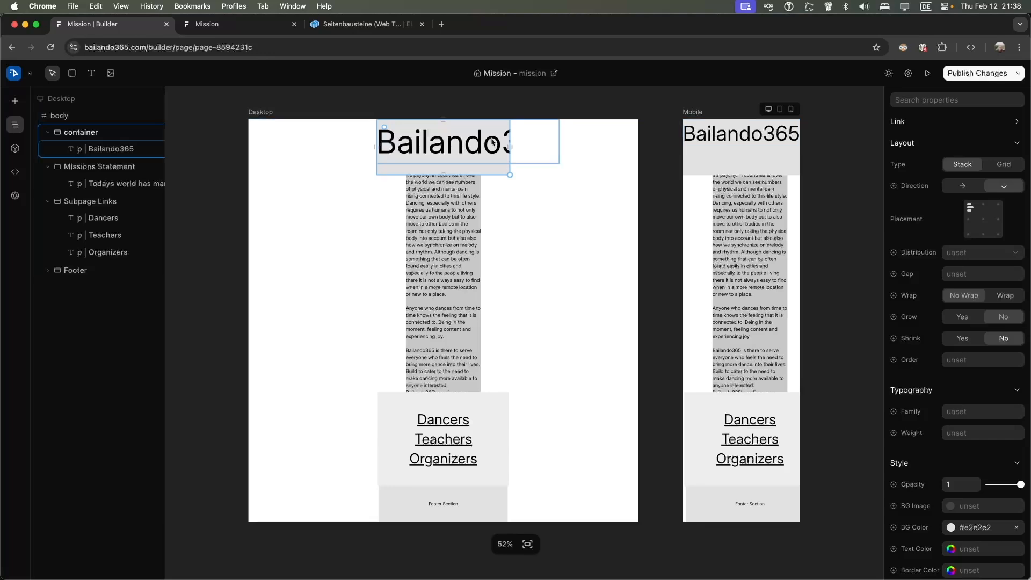
Shrink the Bailando365 heading to 84px and shorten its container to fit
{"action": "left_click", "coordinate": [501, 150]}
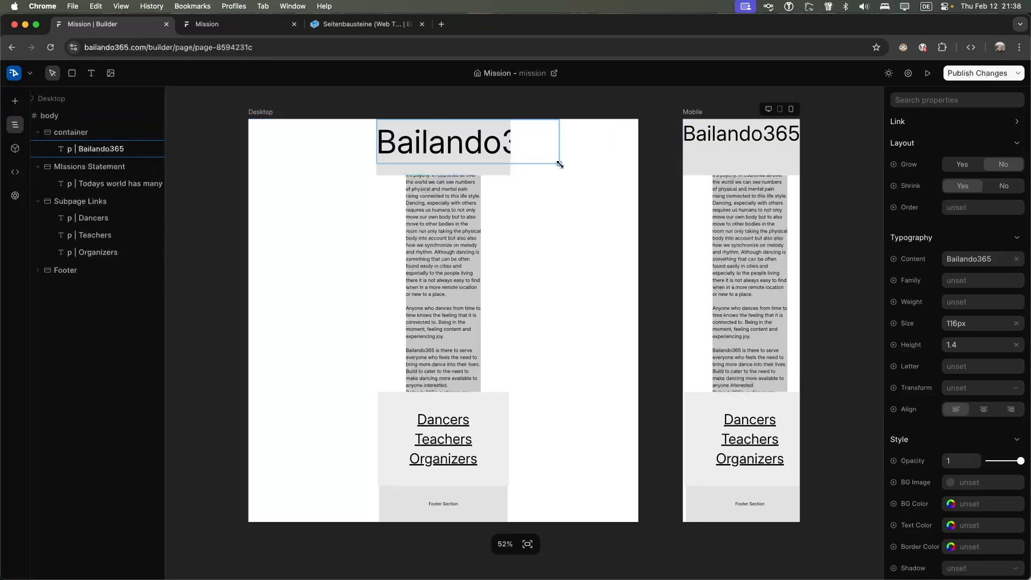
{"action": "left_click_drag", "start_coordinate": [466, 154], "coordinate": [436, 146]}
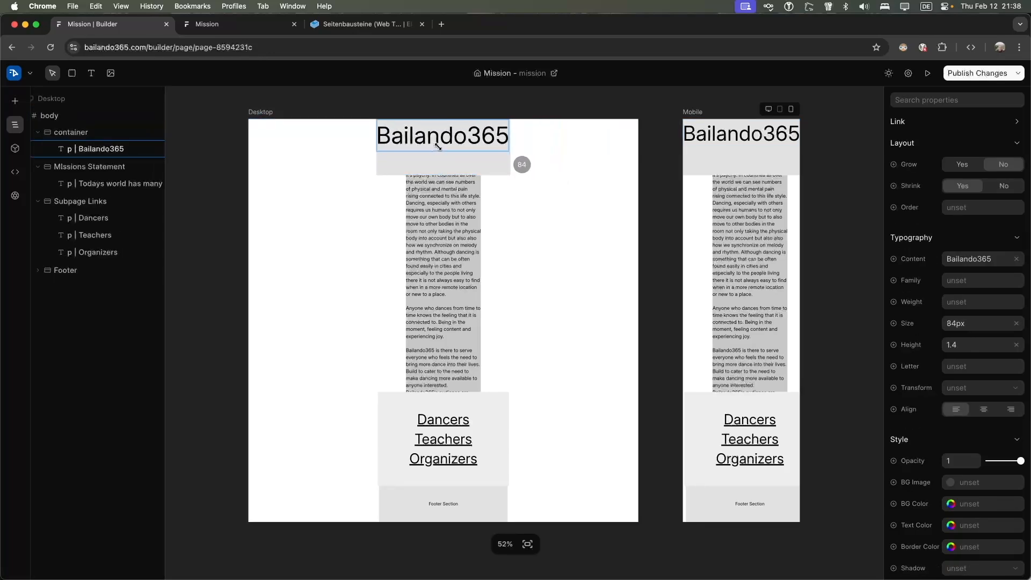
{"action": "left_click", "coordinate": [438, 146]}
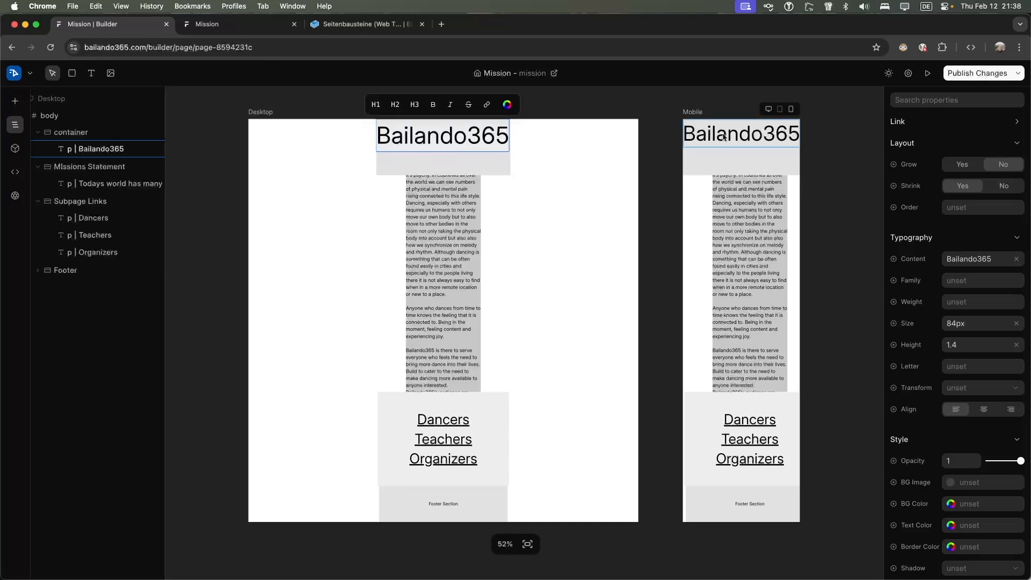
{"action": "left_click", "coordinate": [479, 161]}
{"action": "left_click_drag", "start_coordinate": [508, 174], "coordinate": [510, 149]}
Set the mission text to 10px, widen its box to match the heading, and shorten Subpage Links
{"action": "left_click", "coordinate": [470, 237]}
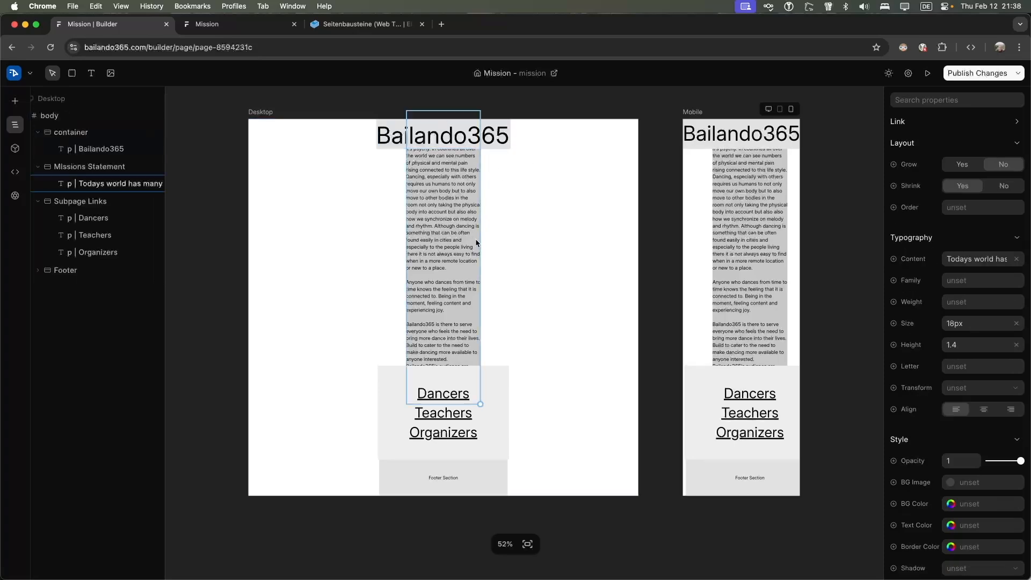
{"action": "left_click_drag", "start_coordinate": [481, 404], "coordinate": [496, 399]}
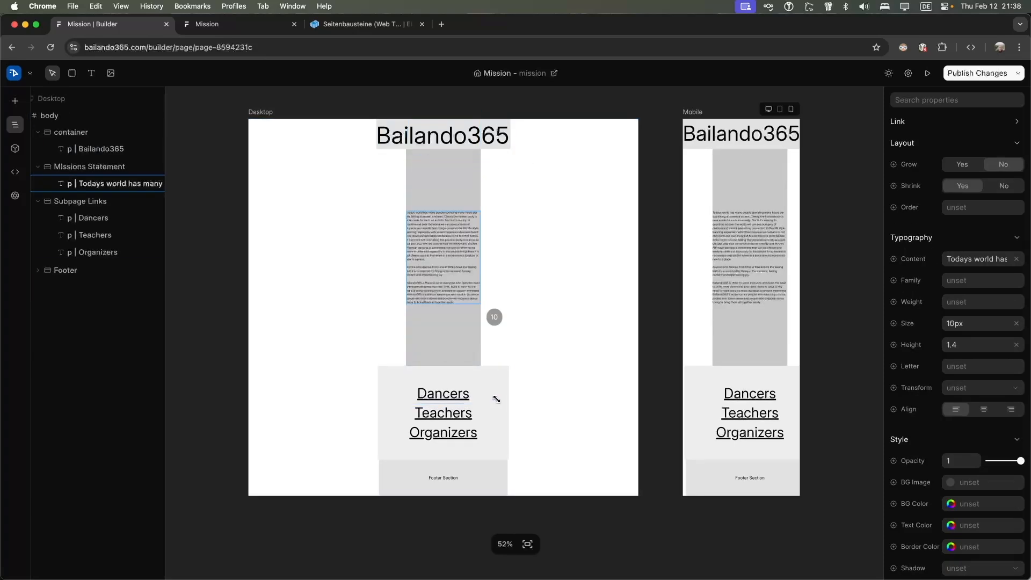
{"action": "left_click", "coordinate": [462, 341]}
{"action": "left_click_drag", "start_coordinate": [480, 365], "coordinate": [536, 367]}
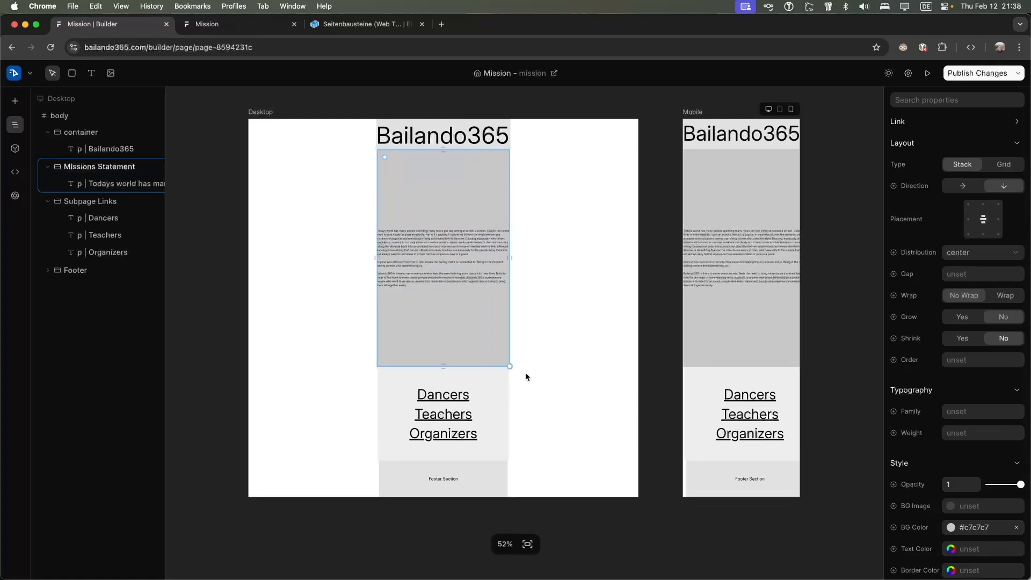
{"action": "left_click", "coordinate": [485, 389]}
{"action": "left_click_drag", "start_coordinate": [504, 460], "coordinate": [508, 425]}
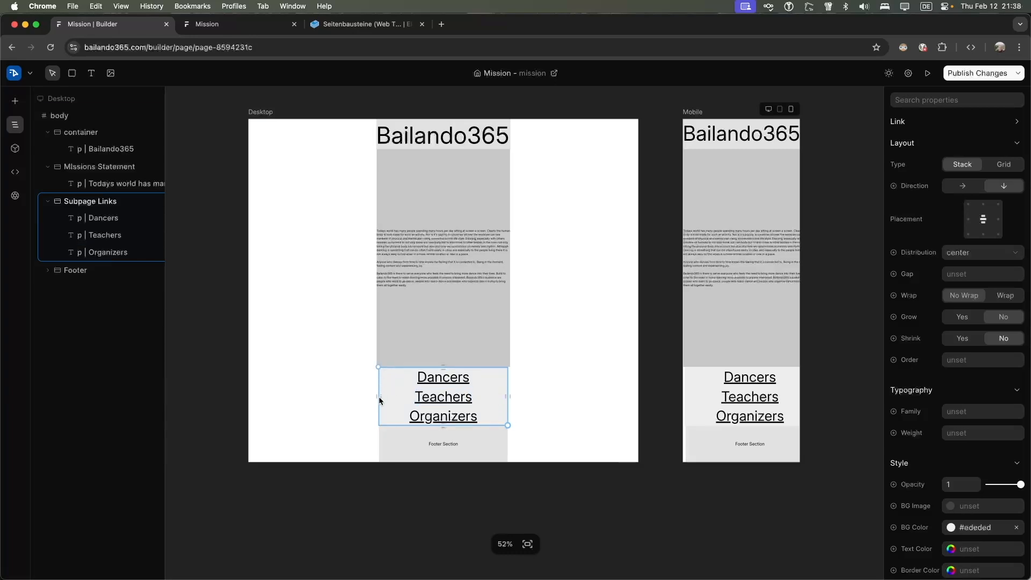
Narrow the Missions Statement box slightly and enlarge the mission text to 19px
{"action": "left_click", "coordinate": [407, 326]}
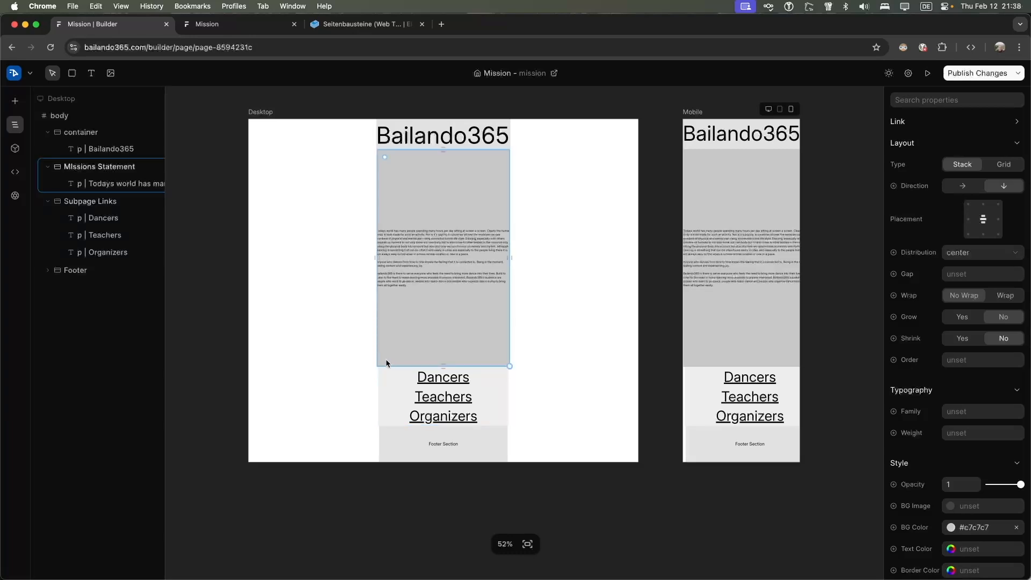
{"action": "left_click_drag", "start_coordinate": [511, 366], "coordinate": [507, 366]}
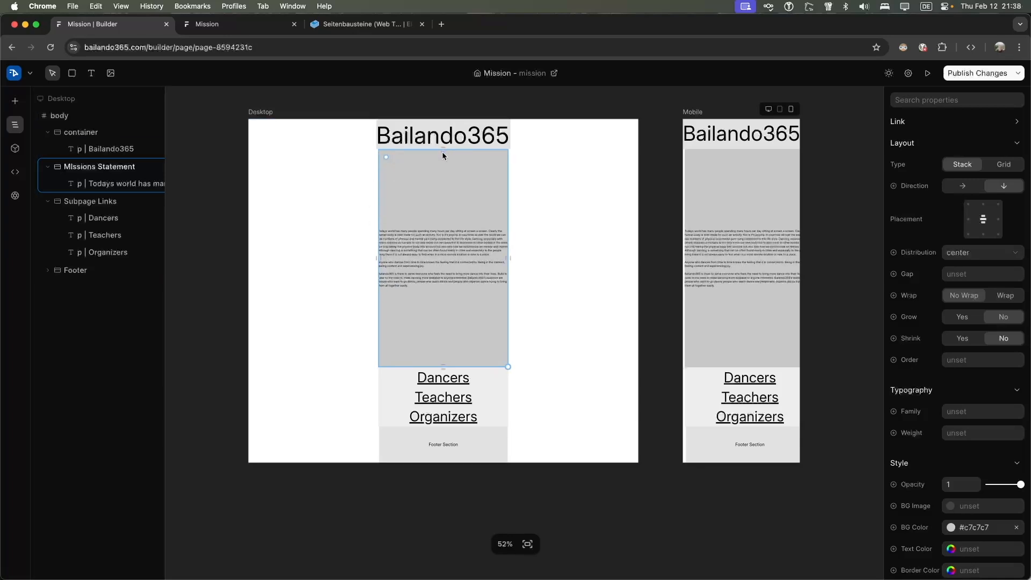
{"action": "right_click", "coordinate": [375, 258]}
{"action": "left_click", "coordinate": [385, 236]}
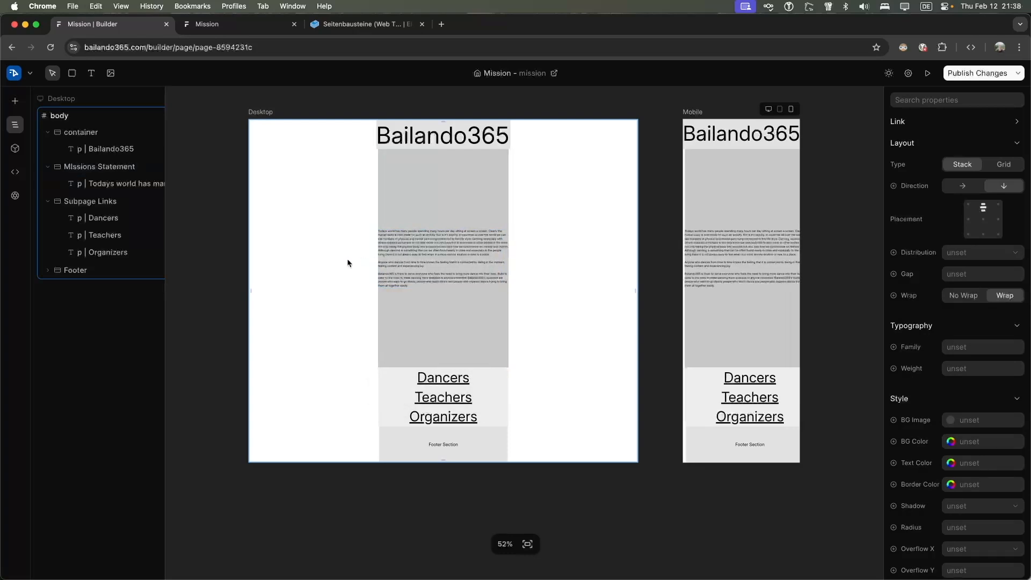
{"action": "double_click", "coordinate": [381, 259]}
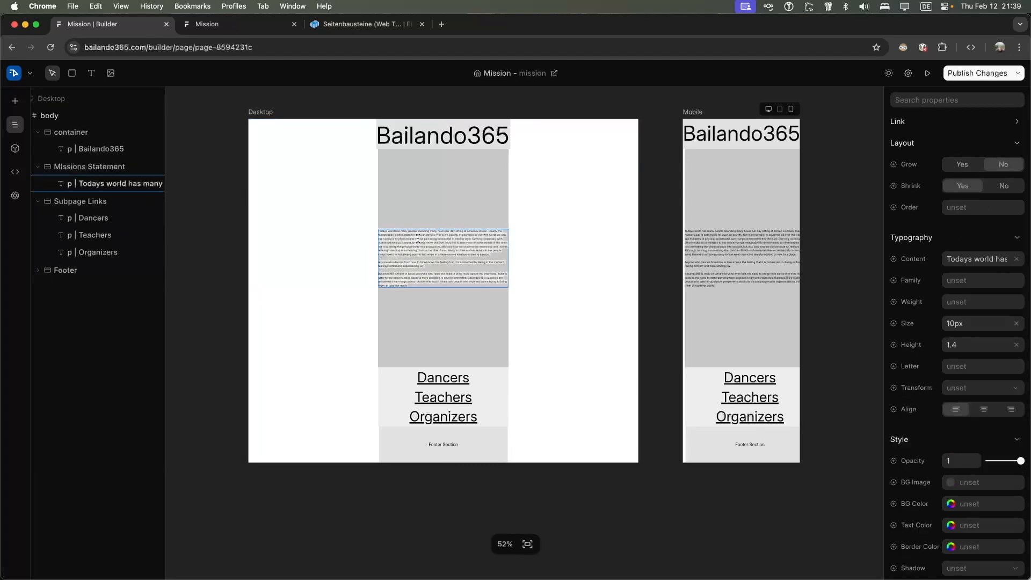
{"action": "left_click_drag", "start_coordinate": [509, 285], "coordinate": [485, 293]}
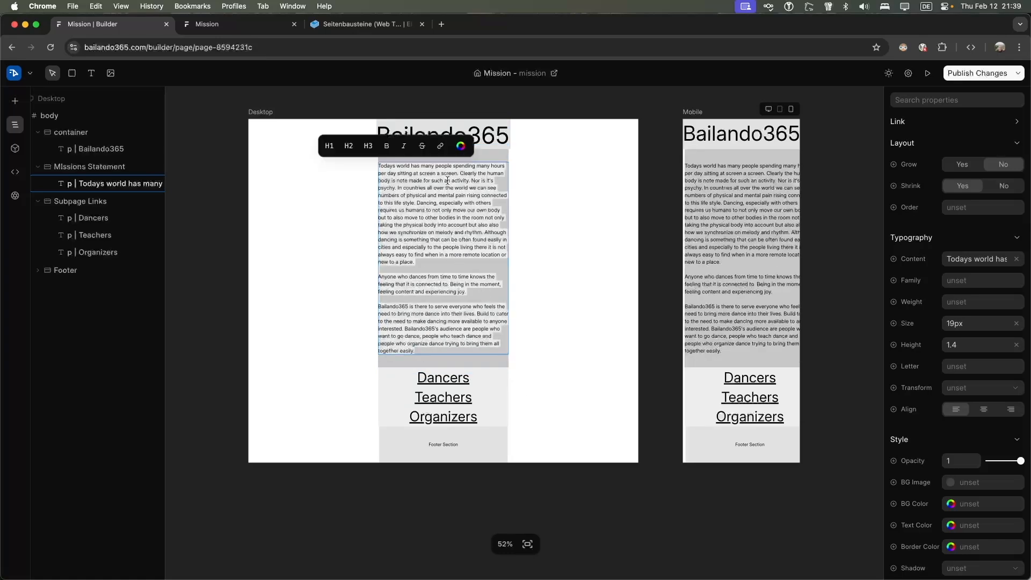
{"action": "key", "text": "Escape"}
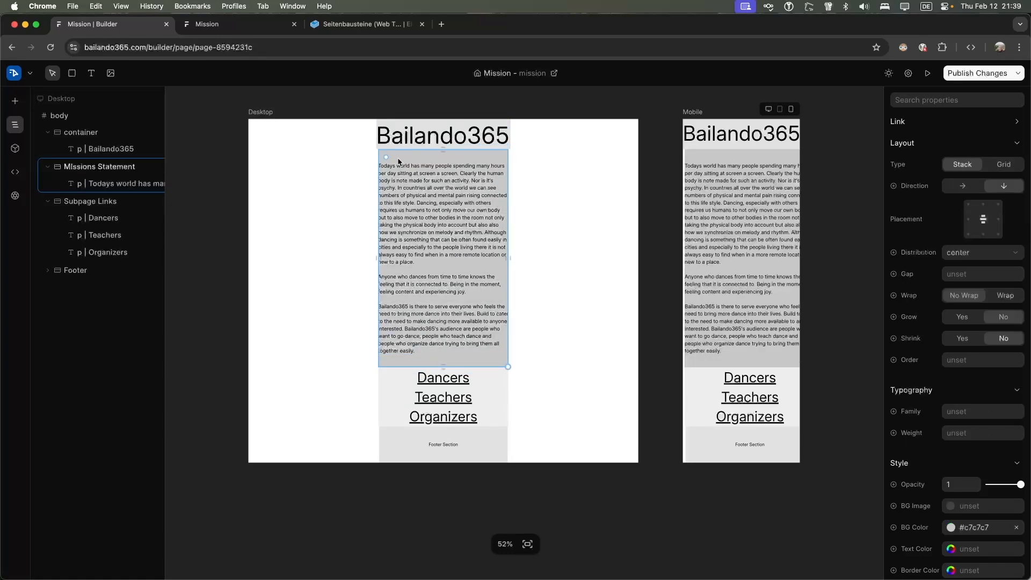
Adjust the mission box's height and width, and widen Subpage Links to about 480px
{"action": "mouse_move", "coordinate": [443, 367]}
{"action": "left_mouse_down"}
{"action": "mouse_move", "coordinate": [444, 351]}
{"action": "mouse_move", "coordinate": [445, 368]}
{"action": "left_mouse_up"}
{"action": "left_click_drag", "start_coordinate": [506, 365], "coordinate": [508, 362]}
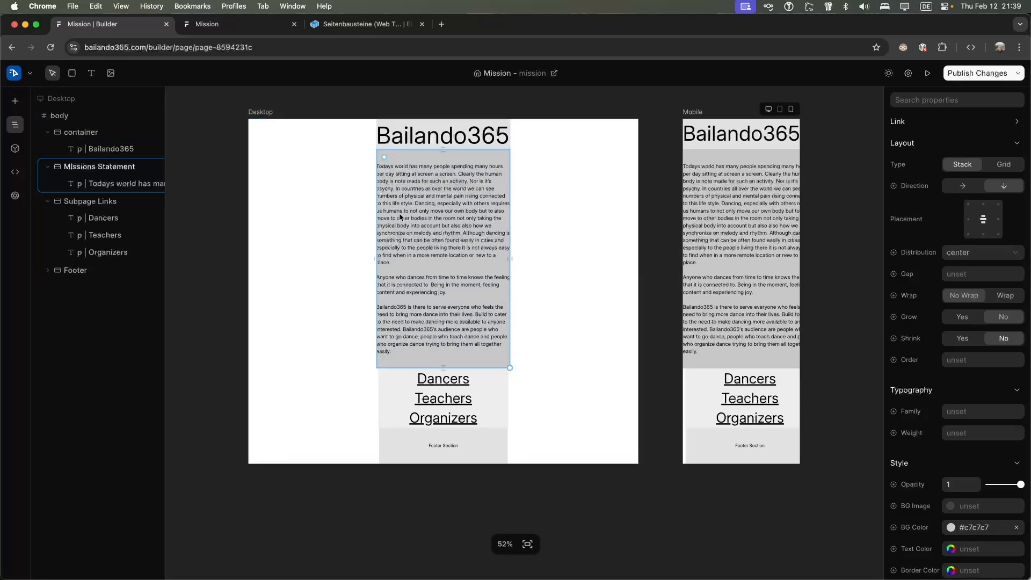
{"action": "left_click", "coordinate": [505, 414]}
{"action": "left_click_drag", "start_coordinate": [508, 427], "coordinate": [513, 428]}
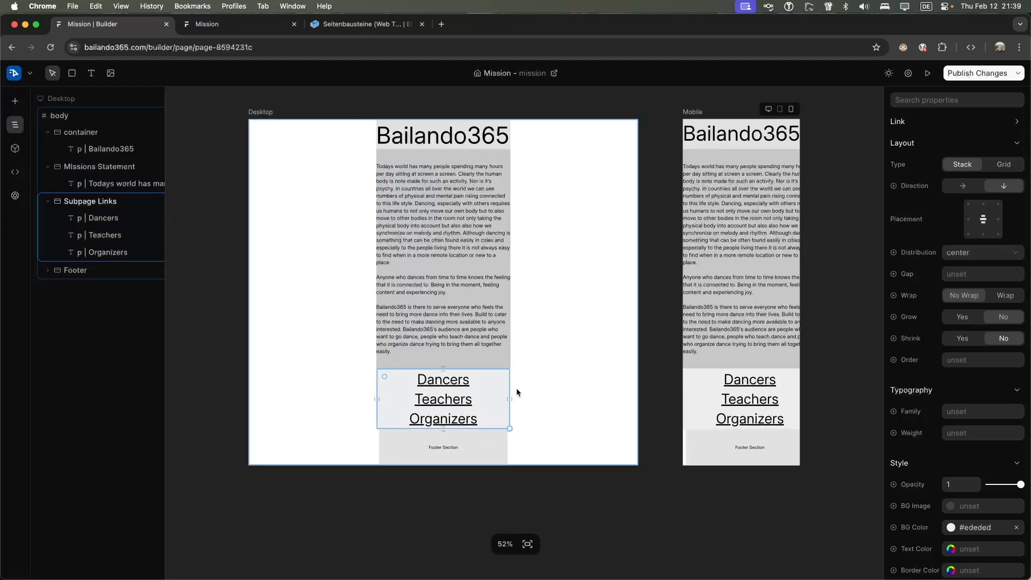
{"action": "left_click", "coordinate": [544, 301]}
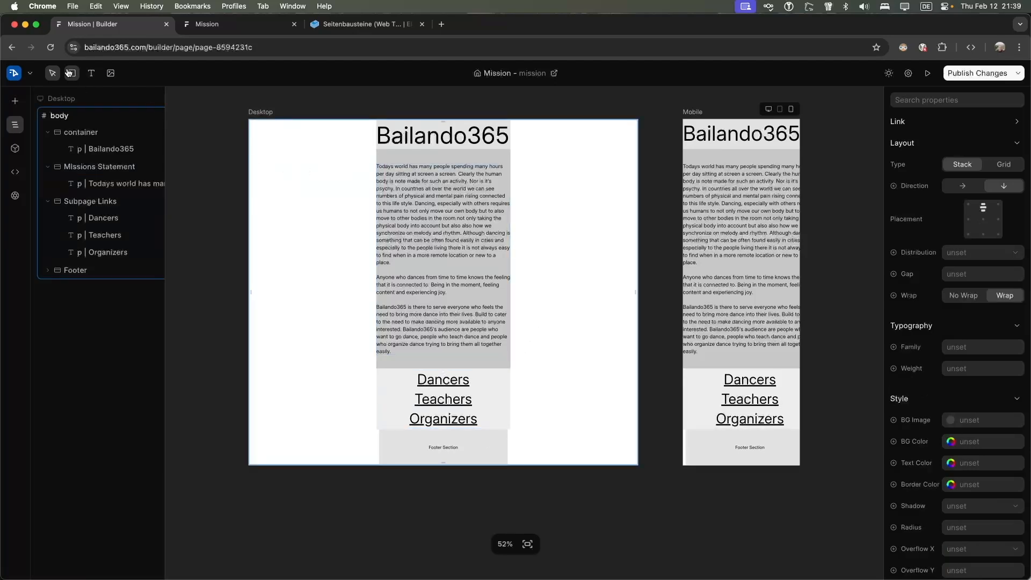
Draw a new container below the footer
{"action": "mouse_move", "coordinate": [288, 131]}
{"action": "left_mouse_down"}
{"action": "mouse_move", "coordinate": [315, 200]}
{"action": "mouse_move", "coordinate": [369, 438]}
{"action": "left_mouse_up"}
{"action": "scroll", "coordinate": [369, 300], "scroll_direction": "down", "scroll_amount": 6}
{"action": "scroll", "coordinate": [370, 302], "scroll_direction": "up", "scroll_amount": 4}
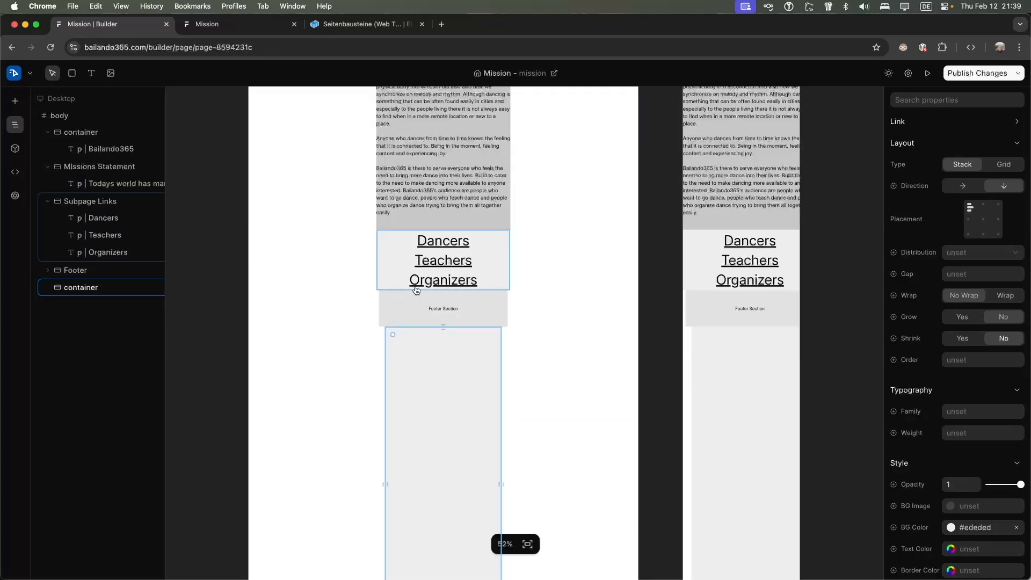
{"action": "left_click", "coordinate": [466, 211]}
{"action": "scroll", "coordinate": [491, 137], "scroll_direction": "up", "scroll_amount": 2}
Try resizing the heading's font and container, then undo the layout changes
{"action": "left_click", "coordinate": [501, 107]}
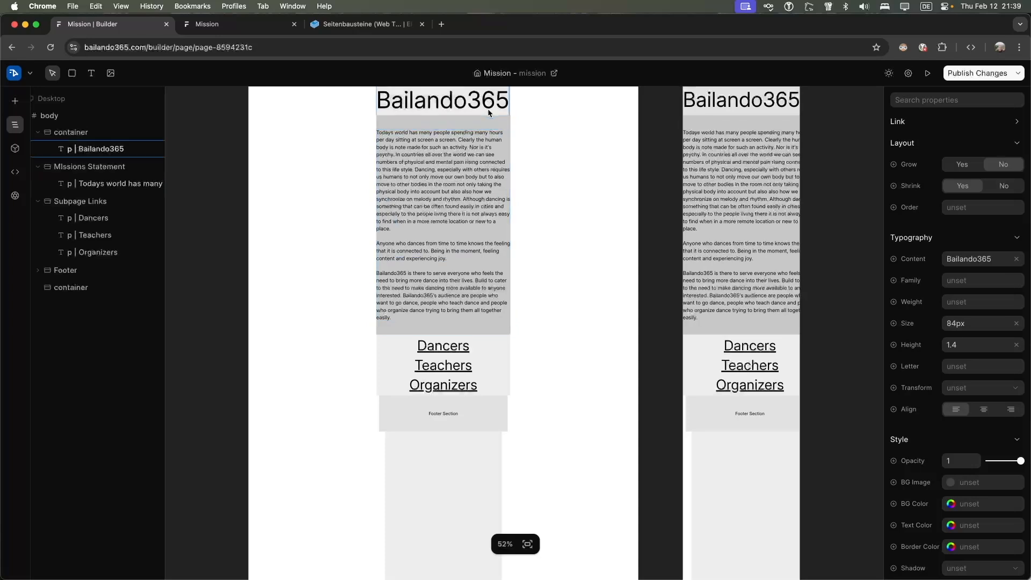
{"action": "mouse_move", "coordinate": [508, 117]}
{"action": "left_mouse_down"}
{"action": "mouse_move", "coordinate": [513, 130]}
{"action": "mouse_move", "coordinate": [495, 112]}
{"action": "left_mouse_up"}
{"action": "left_click", "coordinate": [503, 107]}
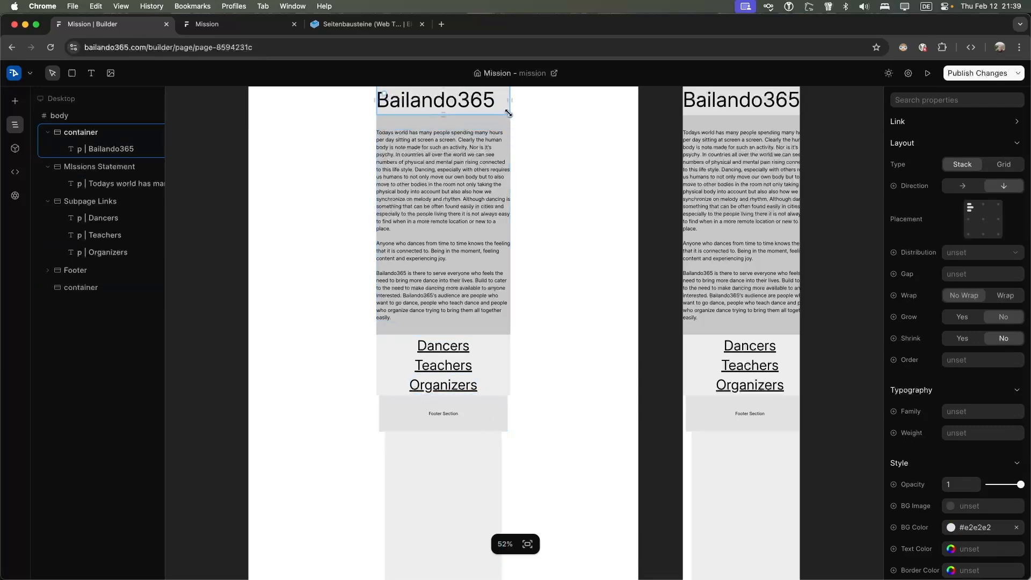
{"action": "left_click_drag", "start_coordinate": [509, 114], "coordinate": [513, 130]}
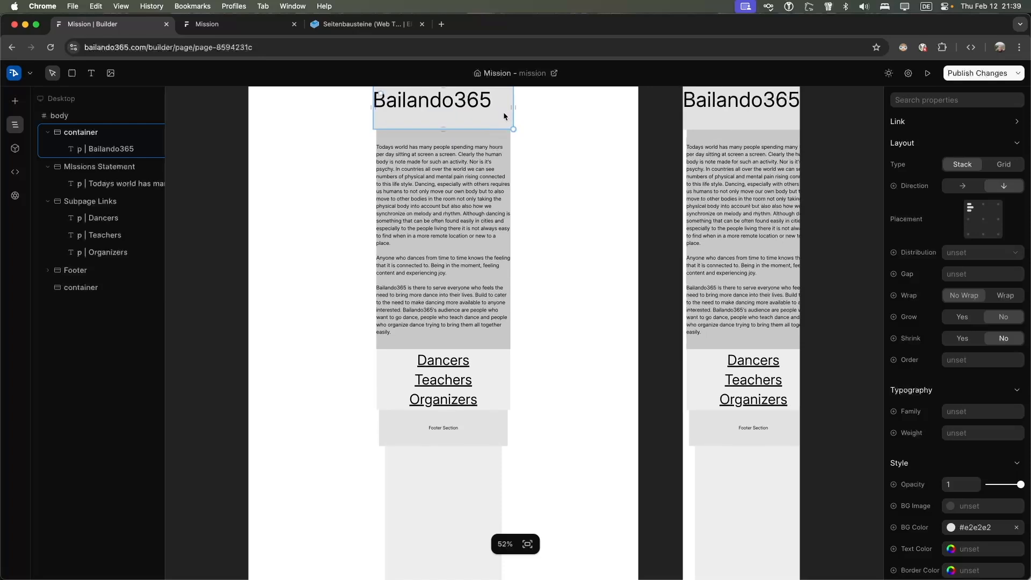
{"action": "right_click", "coordinate": [501, 120]}
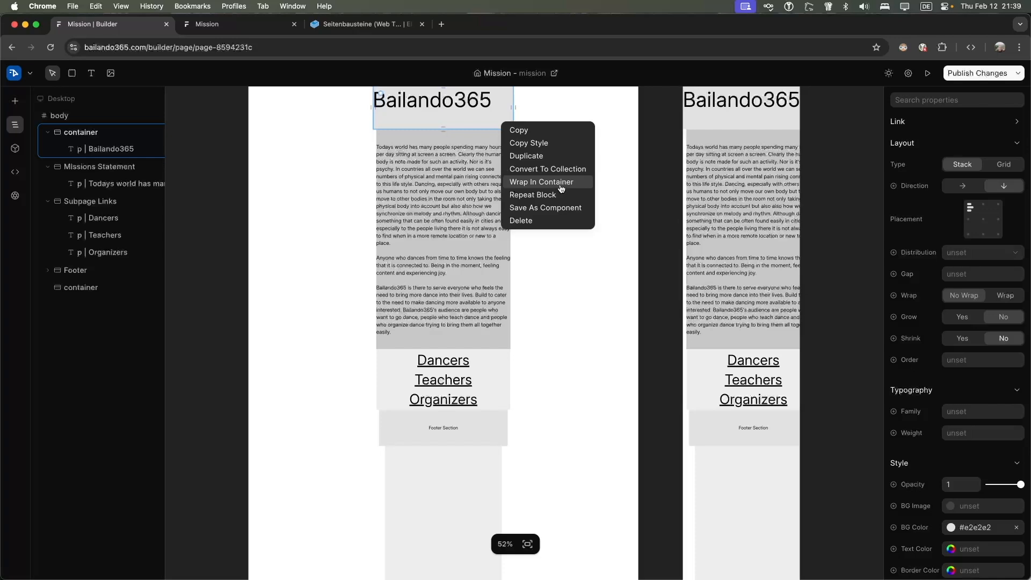
{"action": "left_click", "coordinate": [537, 313]}
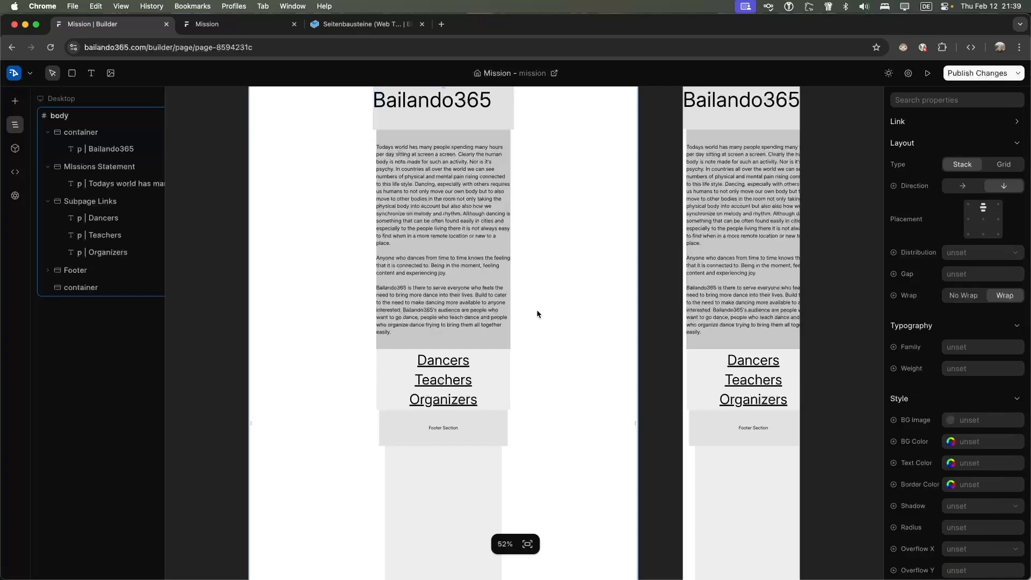
{"action": "key", "text": "super+z"}
{"action": "key", "text": "super+z"}
{"action": "key", "text": "super+z"}
{"action": "key", "text": "super+z"}
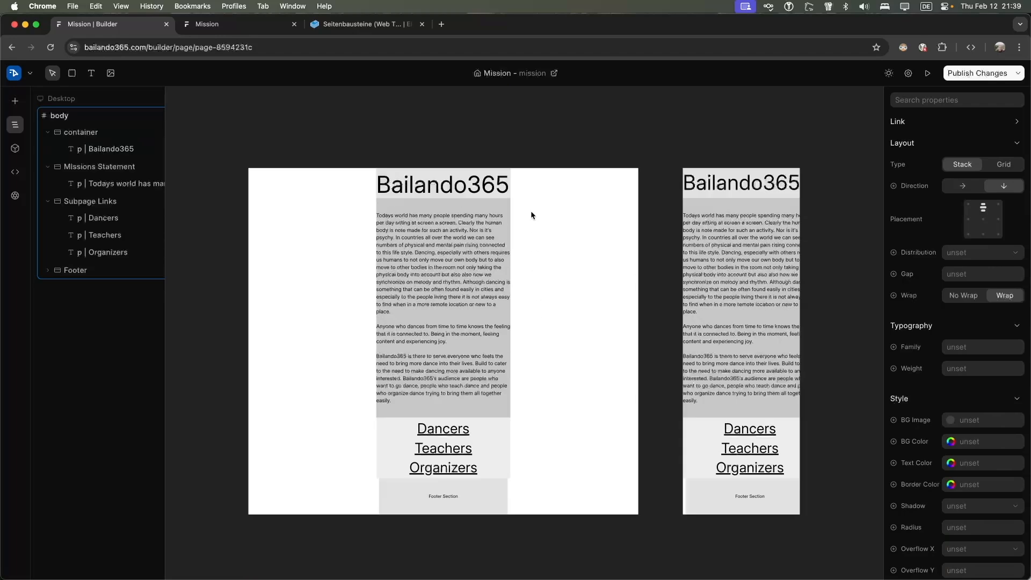
Select the heading, mission text and Subpage Links together and open their block actions
{"action": "left_click", "coordinate": [456, 192]}
{"action": "left_click", "coordinate": [466, 226], "text": "shift"}
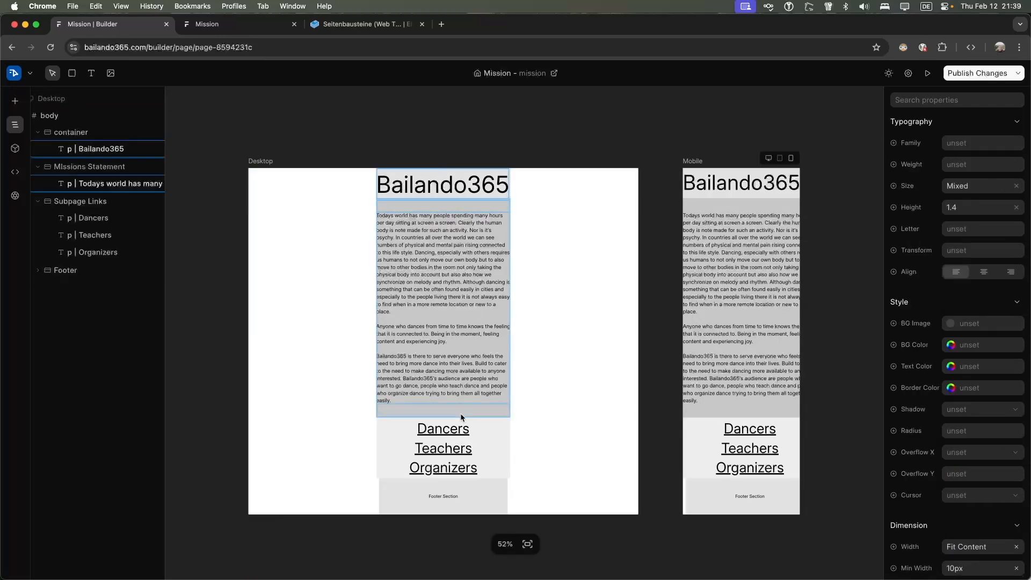
{"action": "left_click", "coordinate": [478, 427], "text": "shift"}
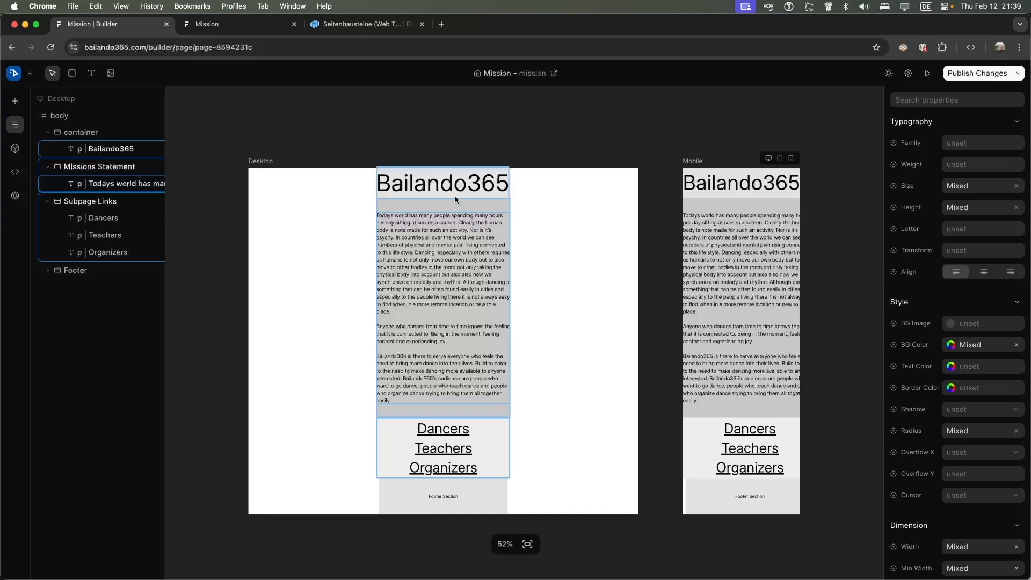
{"action": "right_click", "coordinate": [427, 488]}
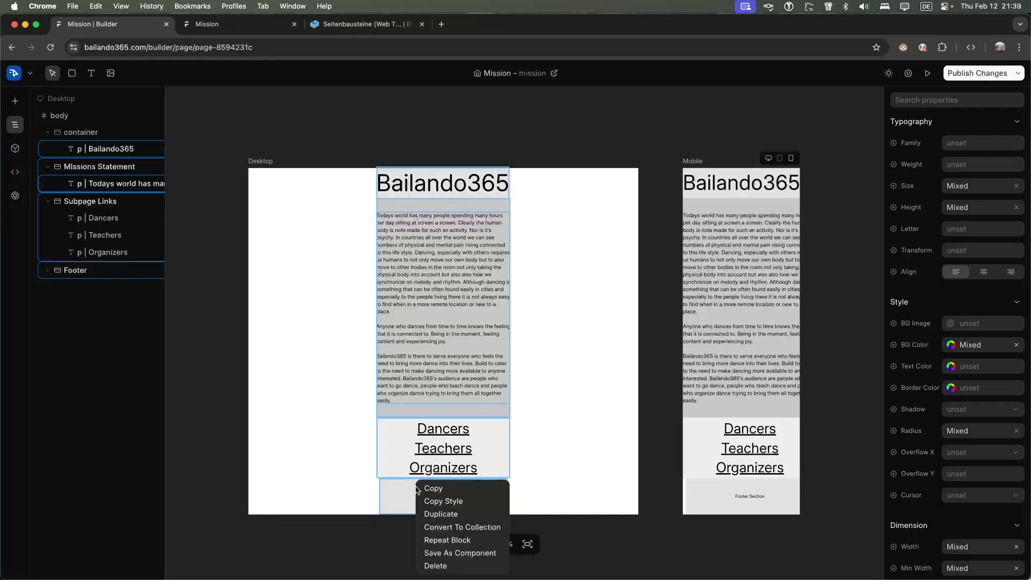
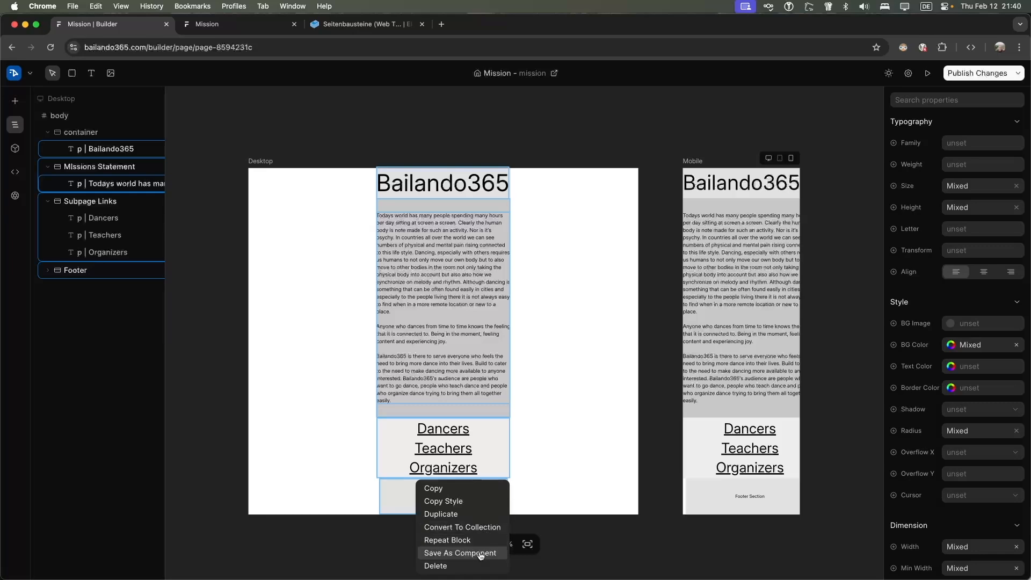
Convert the selected blocks to a collection, then reselect the page body, the Footer, and the body again
{"action": "left_click", "coordinate": [482, 528]}
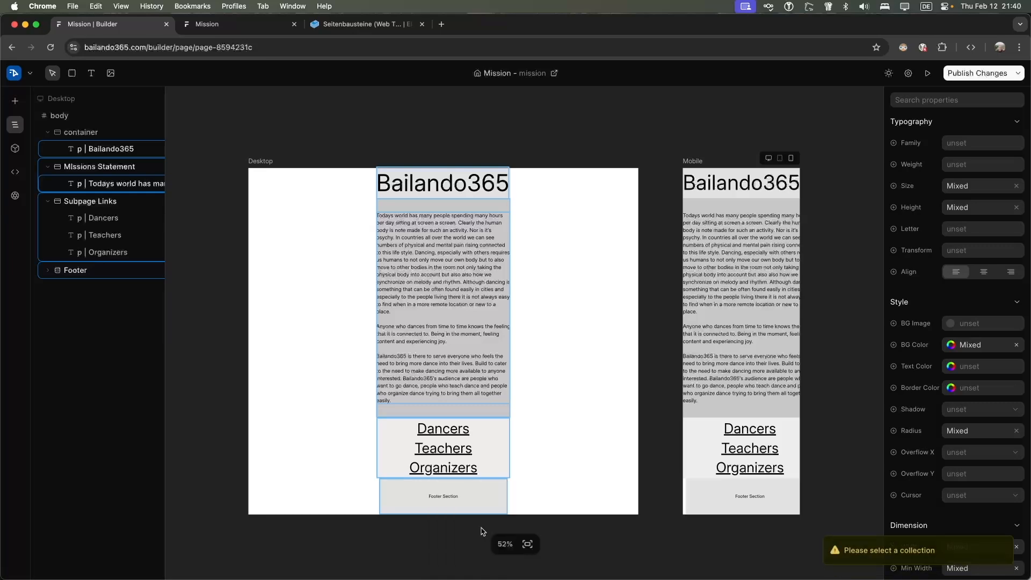
{"action": "left_click", "coordinate": [524, 417]}
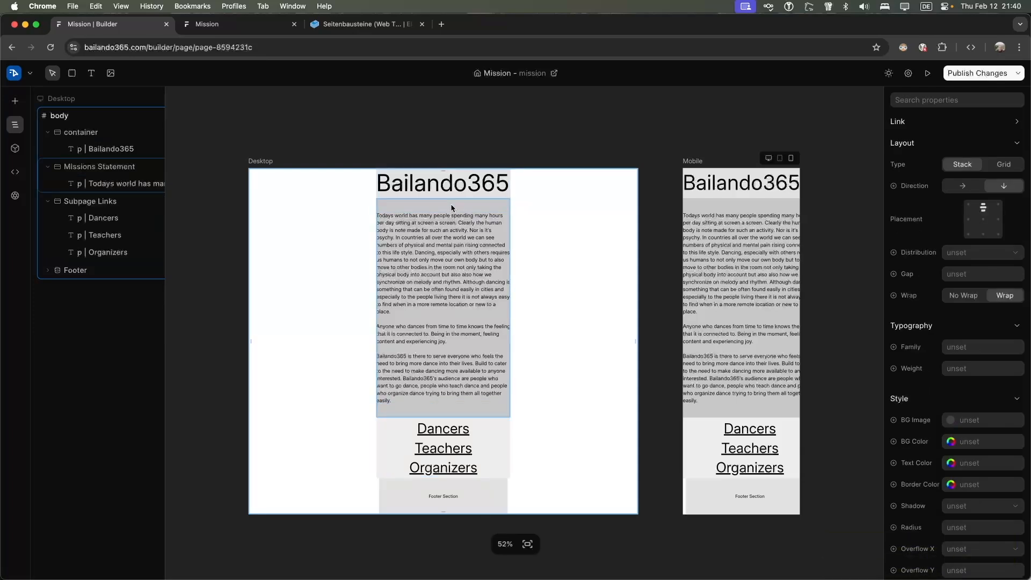
{"action": "left_click", "coordinate": [402, 494]}
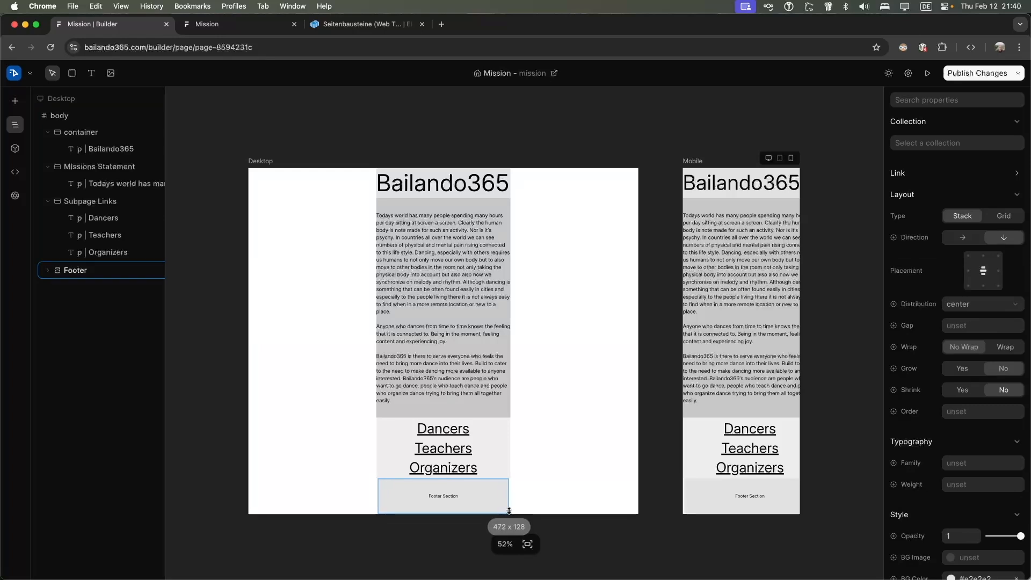
{"action": "left_click", "coordinate": [539, 444]}
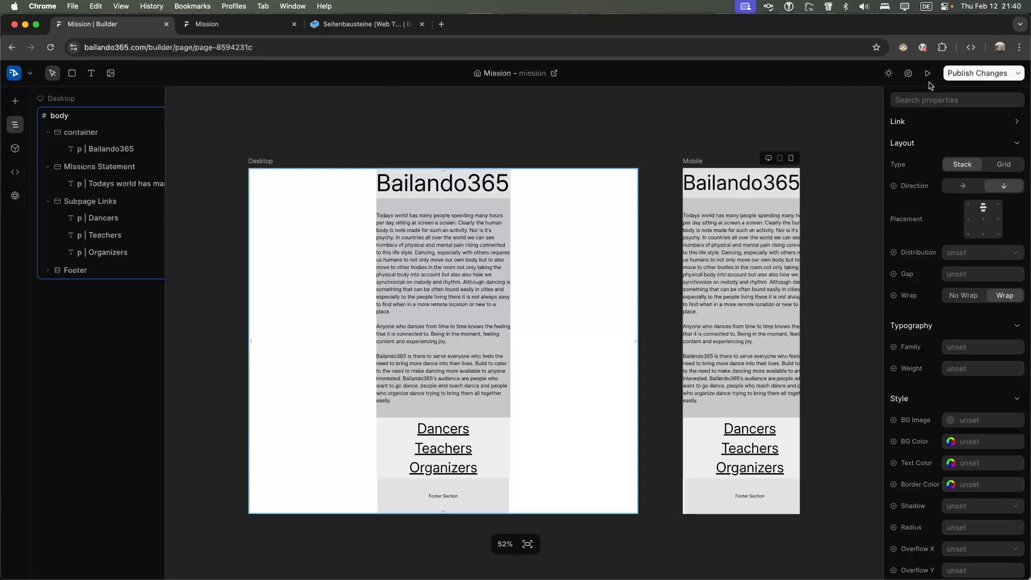
Publish the Mission page changes and review the live Mission page
{"action": "left_click", "coordinate": [1018, 74]}
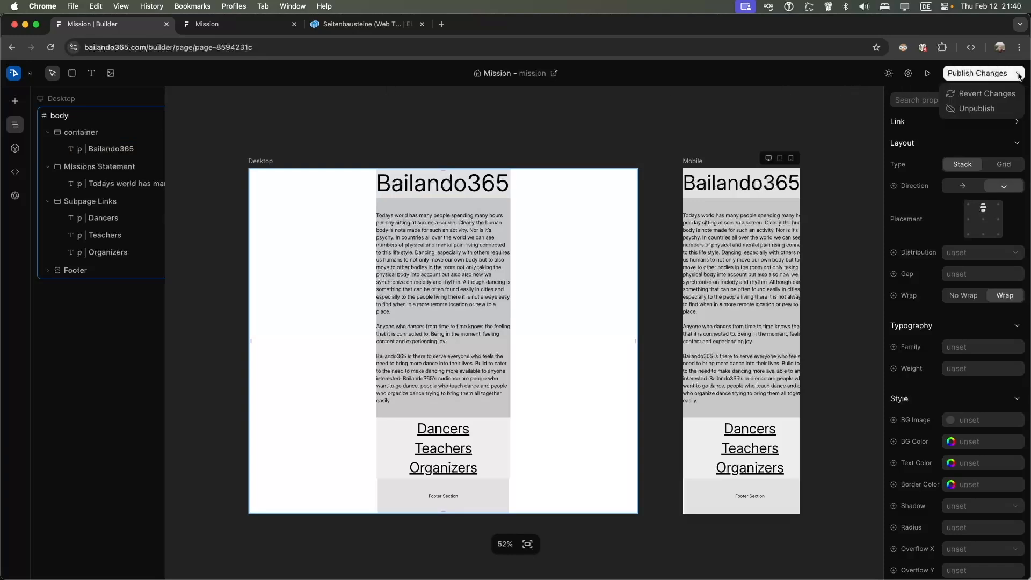
{"action": "left_click", "coordinate": [983, 75]}
{"action": "key", "text": "ctrl+Tab"}
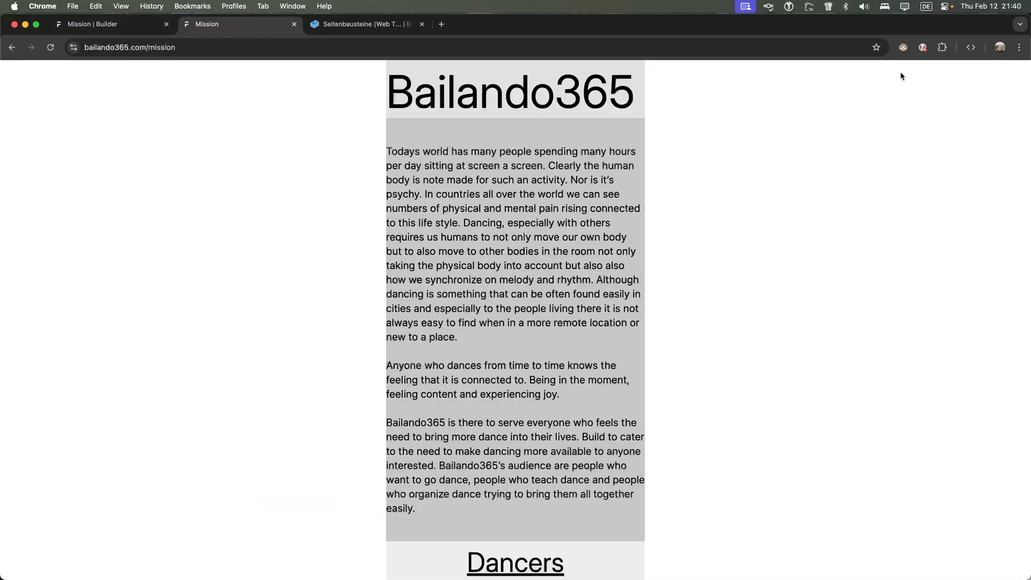
{"action": "scroll", "coordinate": [564, 172], "scroll_direction": "down", "scroll_amount": 5}
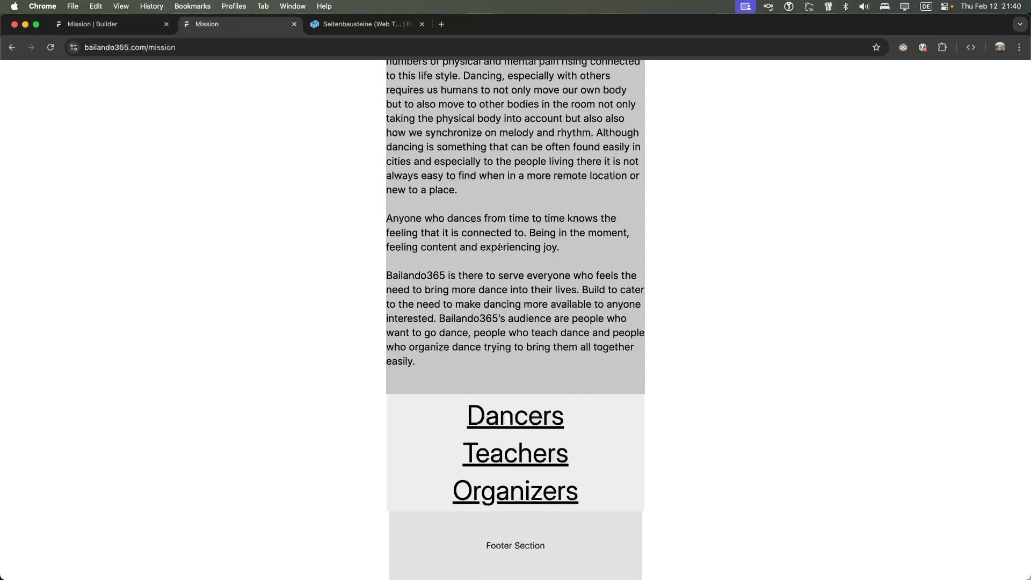
{"action": "scroll", "coordinate": [500, 246], "scroll_direction": "up", "scroll_amount": 5}
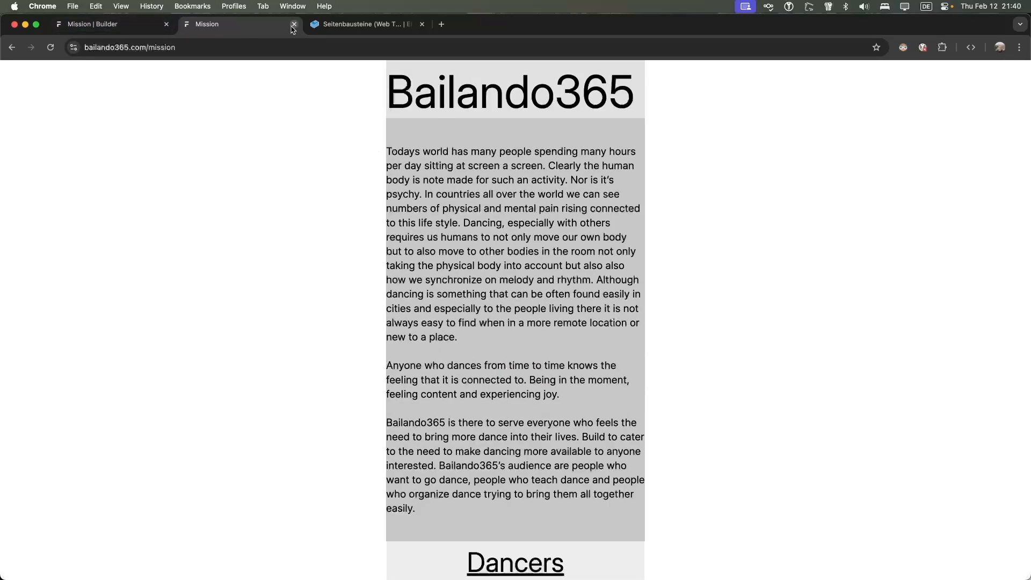
{"action": "scroll", "coordinate": [583, 401], "scroll_direction": "down", "scroll_amount": 3}
Follow the live Dancers and Teachers links, then return to the Mission editor
{"action": "left_click", "coordinate": [513, 417]}
{"action": "scroll", "coordinate": [456, 310], "scroll_direction": "down", "scroll_amount": 3}
{"action": "left_click", "coordinate": [515, 421]}
{"action": "scroll", "coordinate": [437, 351], "scroll_direction": "down", "scroll_amount": 3}
{"action": "scroll", "coordinate": [389, 185], "scroll_direction": "up", "scroll_amount": 3}
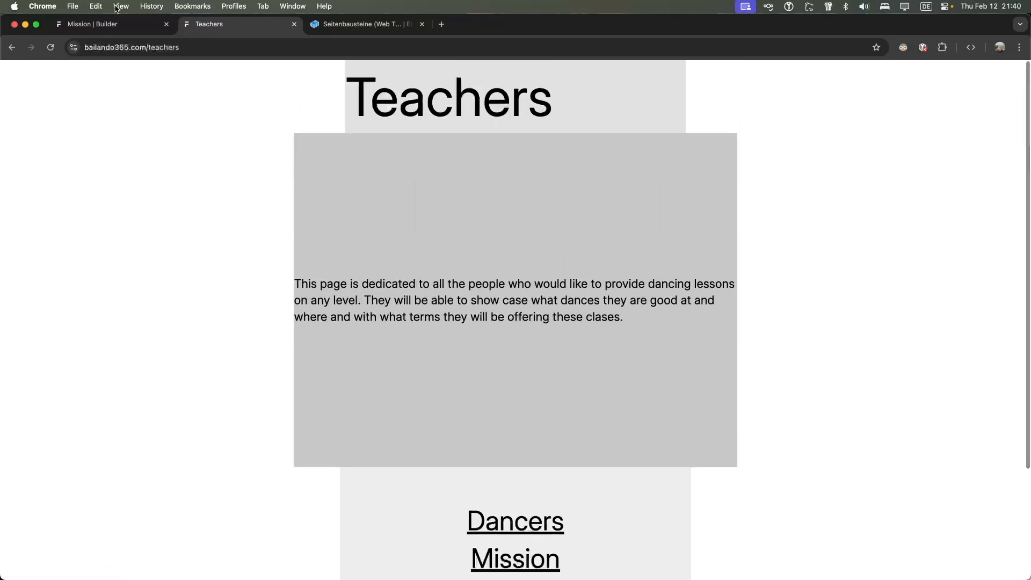
{"action": "left_click", "coordinate": [107, 24]}
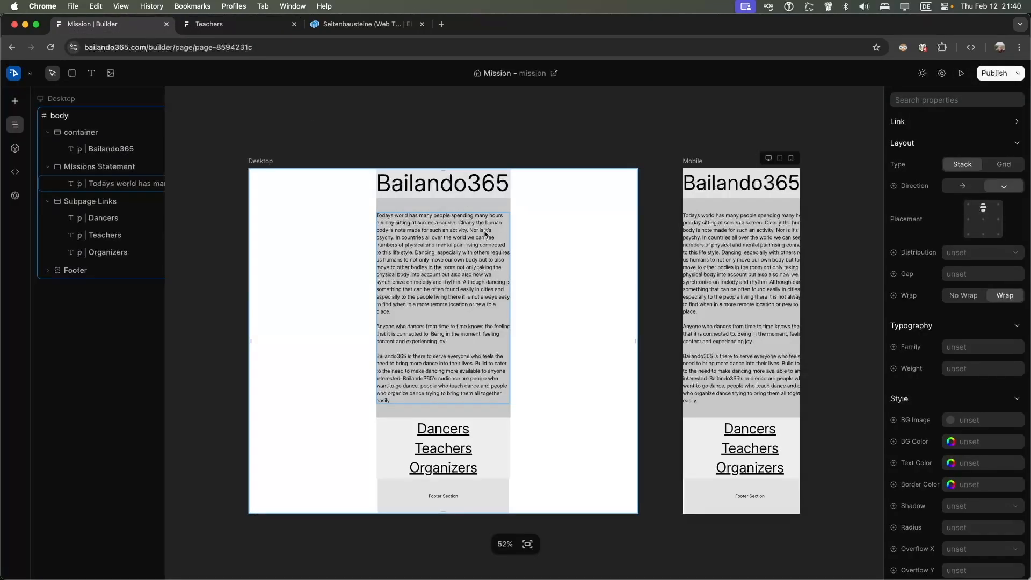
Leave the Mission editor for the pages dashboard via the logo menu's Back to Dashboard
{"action": "scroll", "coordinate": [450, 255], "scroll_direction": "down", "scroll_amount": 8}
{"action": "scroll", "coordinate": [450, 255], "scroll_direction": "up", "scroll_amount": 8}
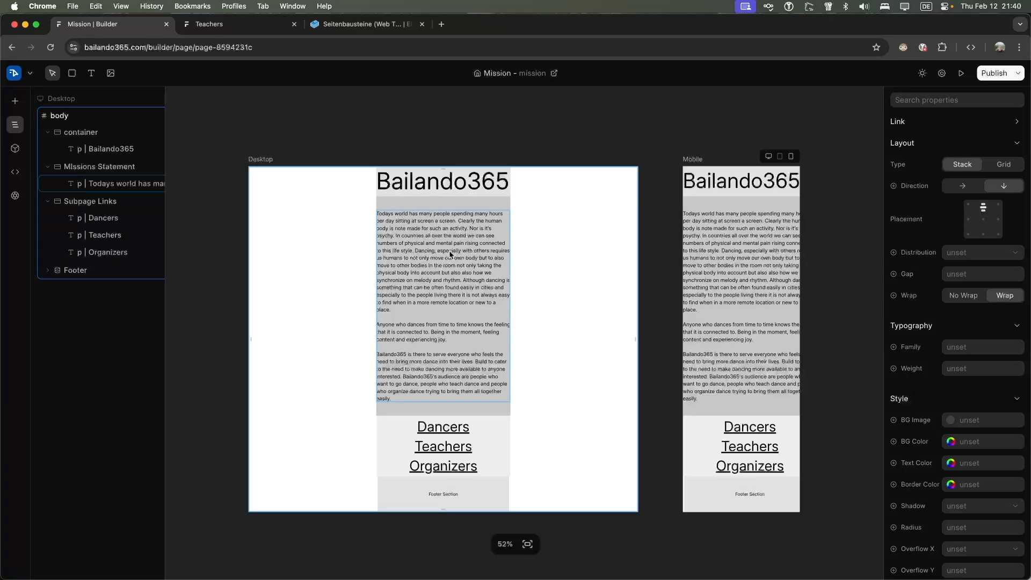
{"action": "left_click", "coordinate": [30, 73]}
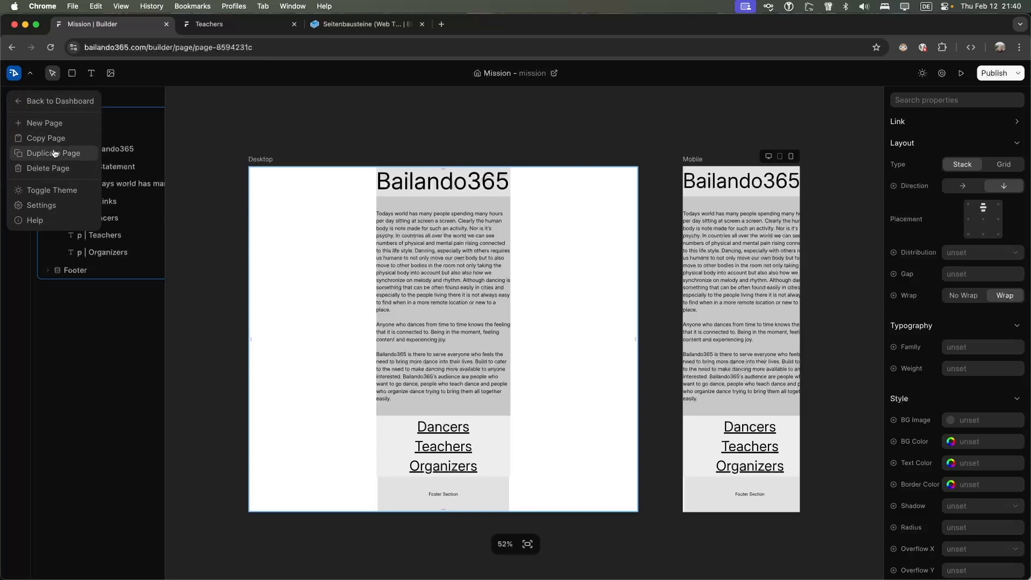
{"action": "left_click", "coordinate": [284, 174]}
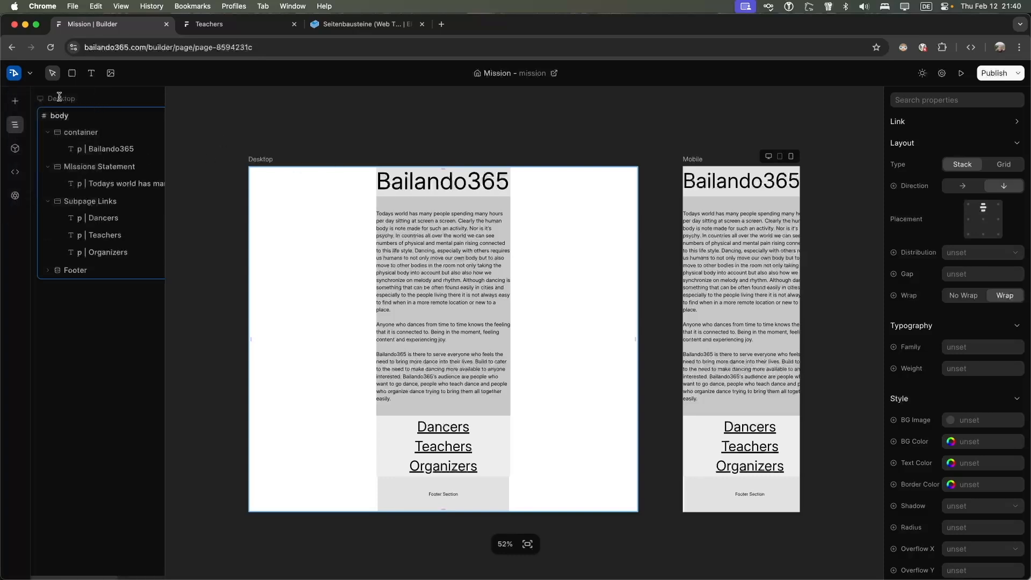
{"action": "left_click", "coordinate": [15, 75]}
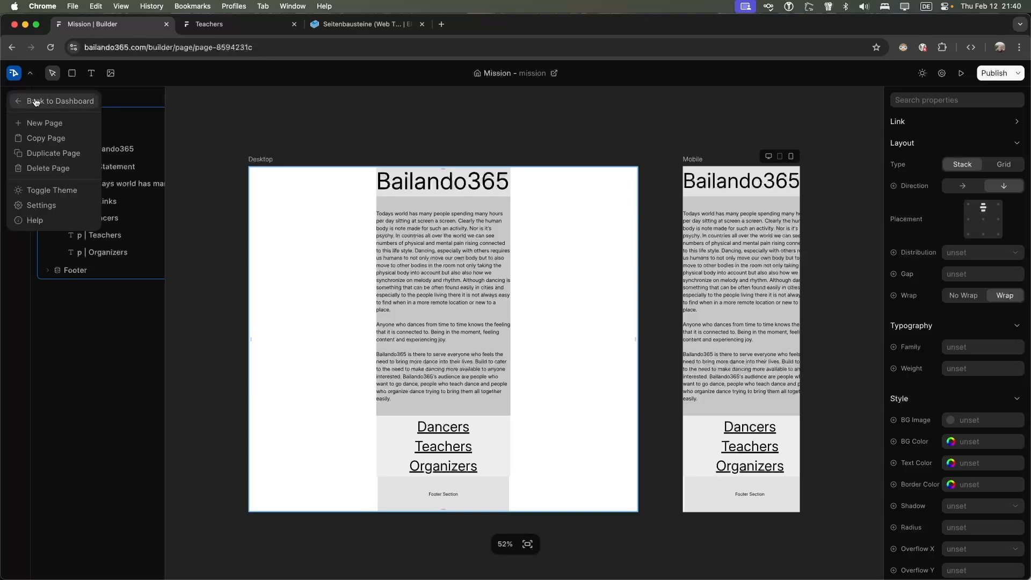
{"action": "left_click", "coordinate": [31, 100]}
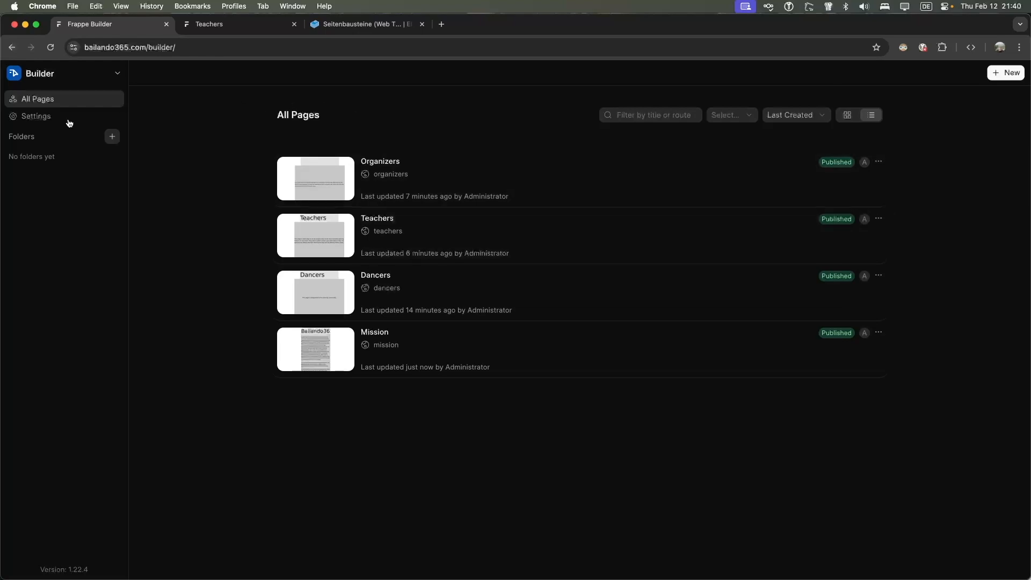
Switch the page list to grid view and back to list, and glance at site settings
{"action": "left_click_drag", "start_coordinate": [450, 359], "coordinate": [449, 278]}
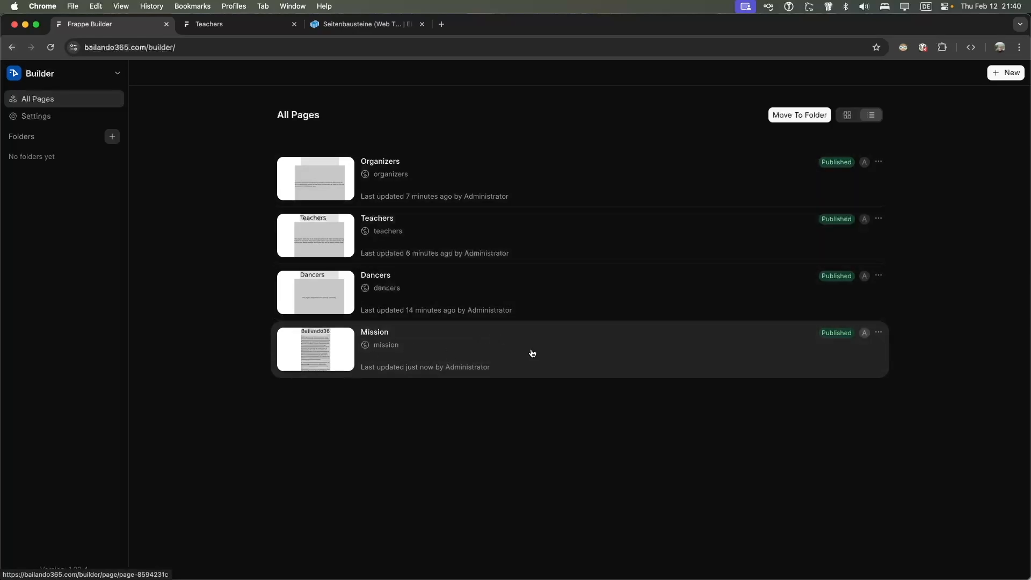
{"action": "left_click", "coordinate": [848, 115]}
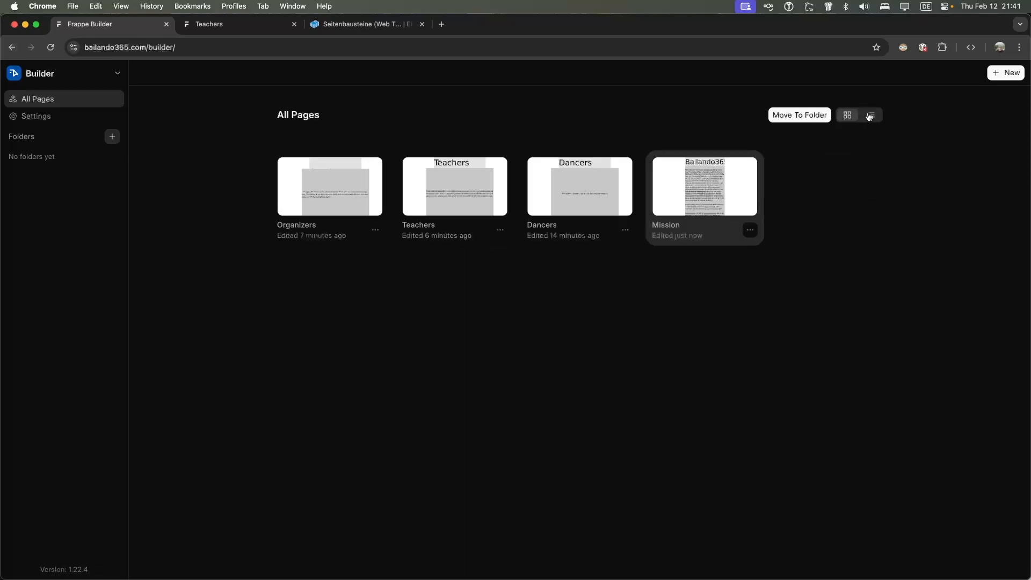
{"action": "left_click", "coordinate": [870, 116]}
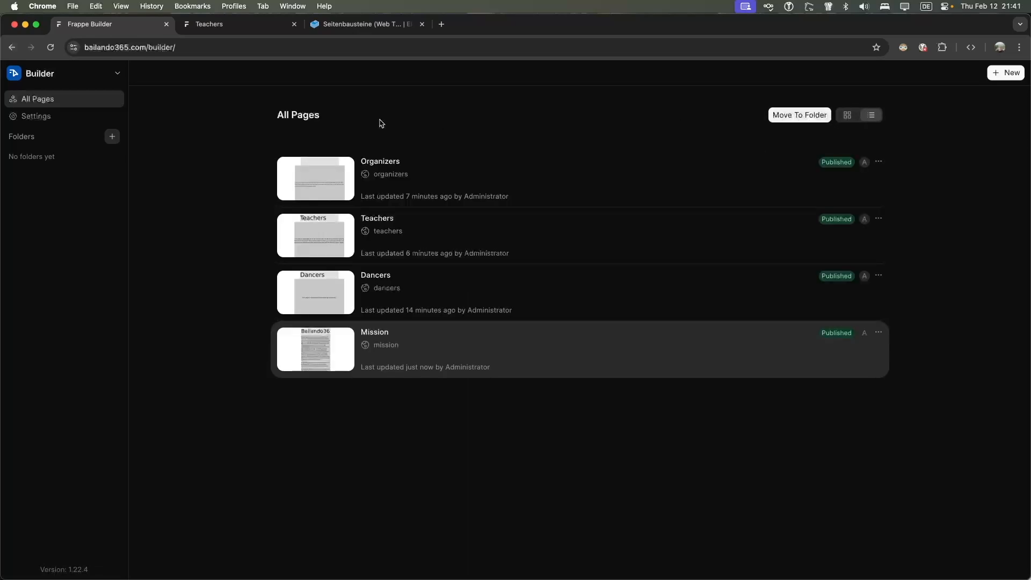
{"action": "left_click", "coordinate": [61, 118]}
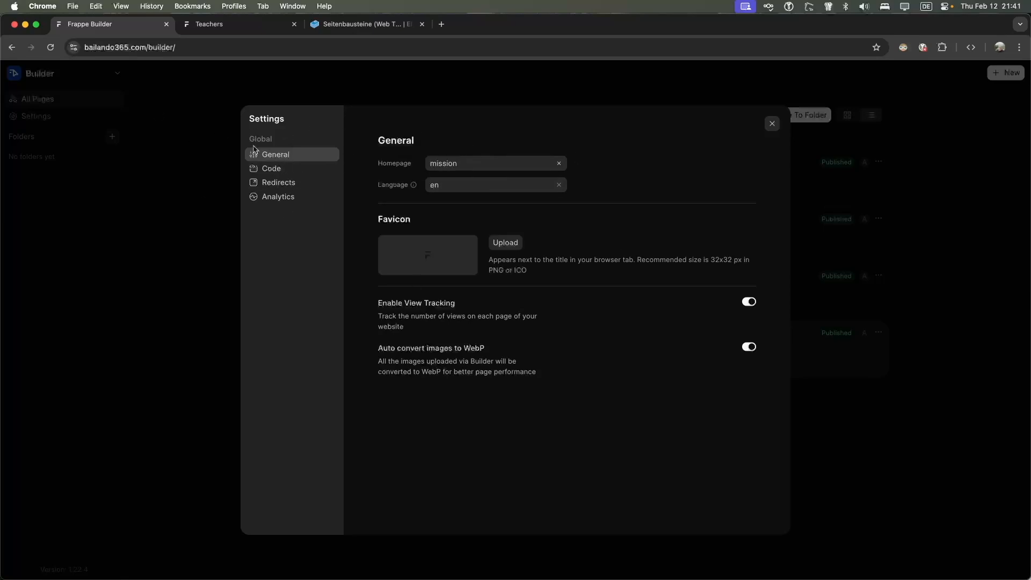
{"action": "left_click", "coordinate": [771, 125]}
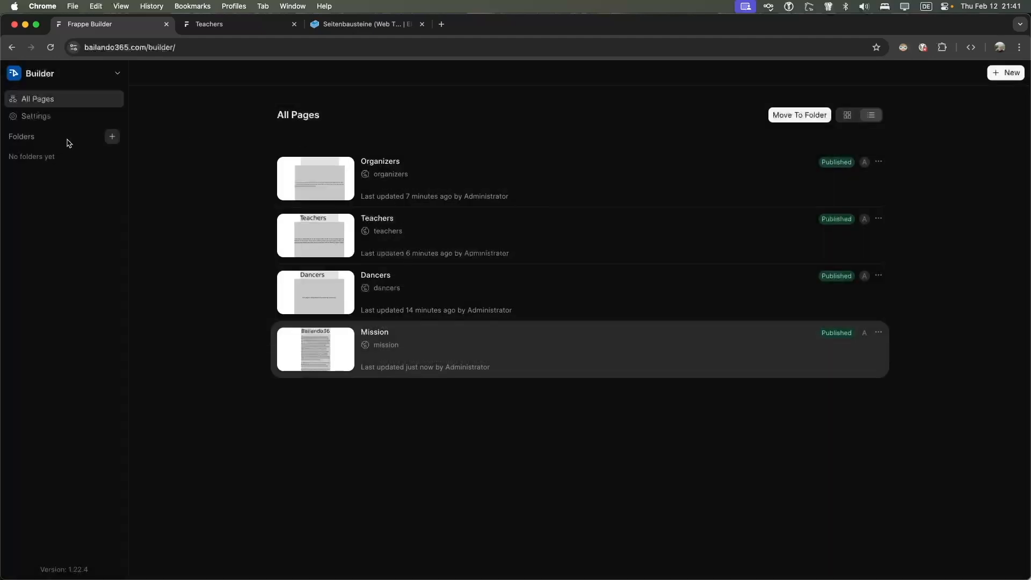
Cancel the new folder form and open the Organizers page in the editor
{"action": "left_click", "coordinate": [110, 137]}
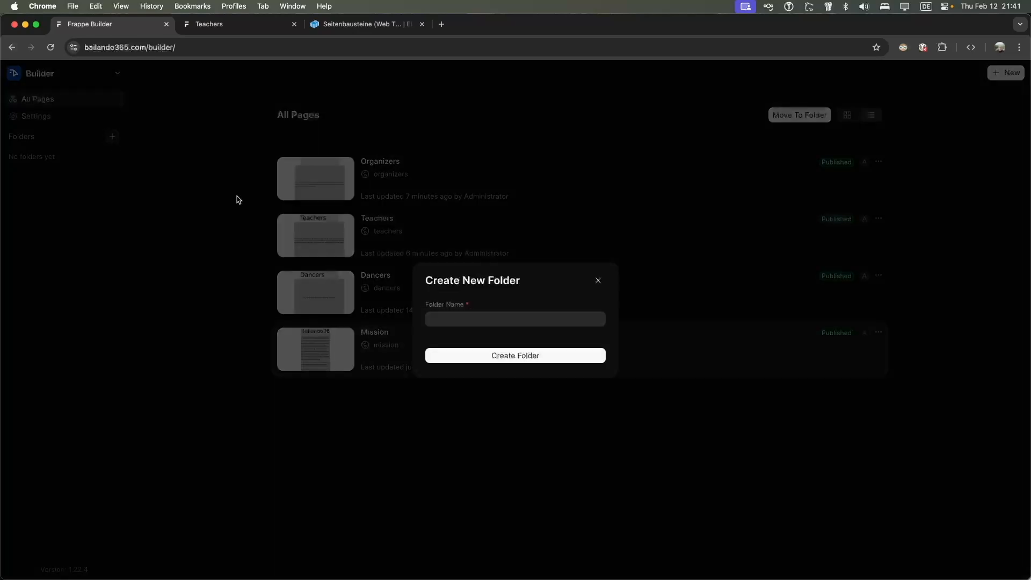
{"action": "left_click", "coordinate": [597, 281]}
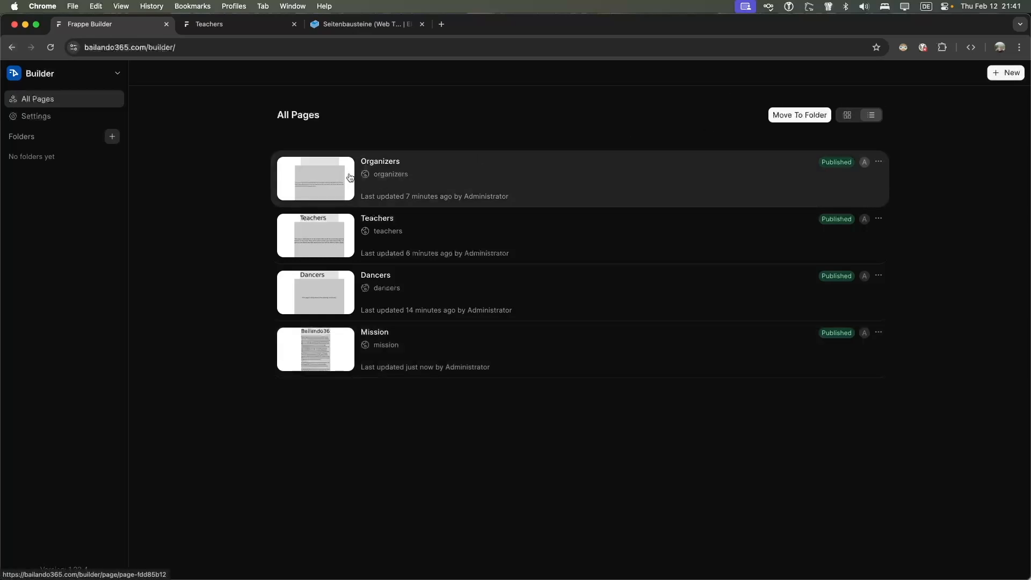
{"action": "left_click", "coordinate": [425, 185]}
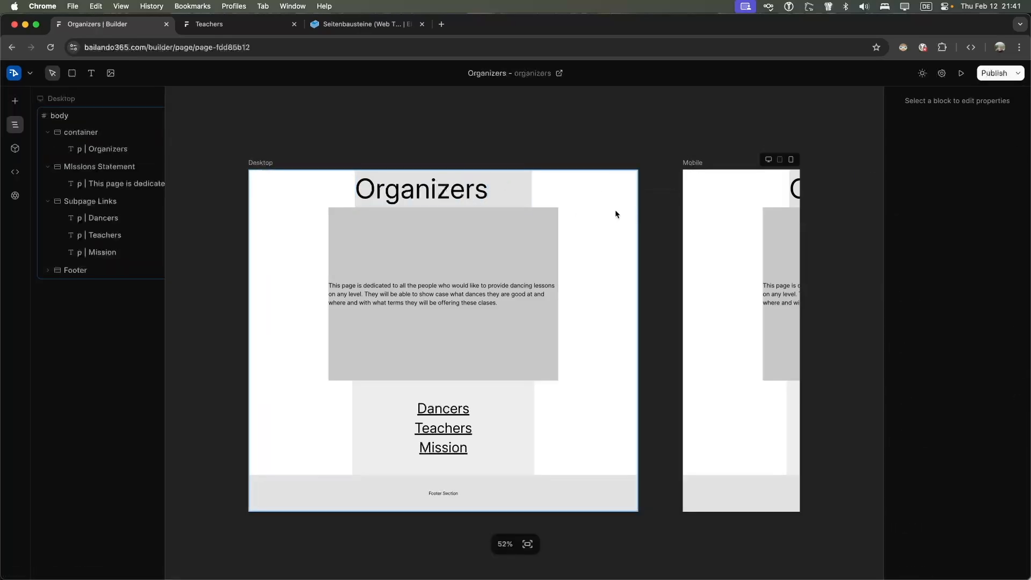
Browse the Code, Variables and Layers panels, then show the blocks and templates library
{"action": "left_click", "coordinate": [14, 148]}
{"action": "left_click", "coordinate": [15, 171]}
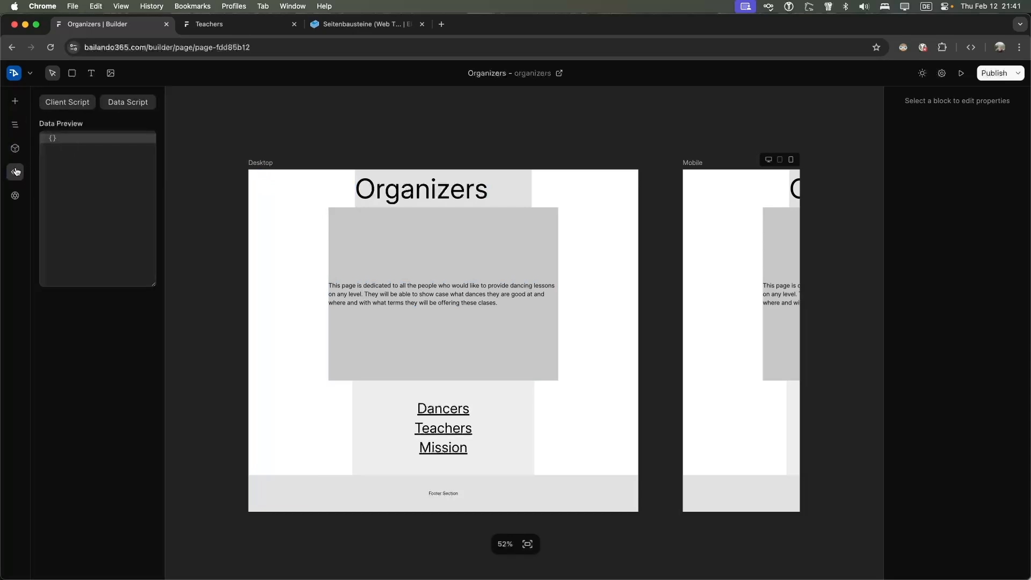
{"action": "left_click", "coordinate": [18, 201]}
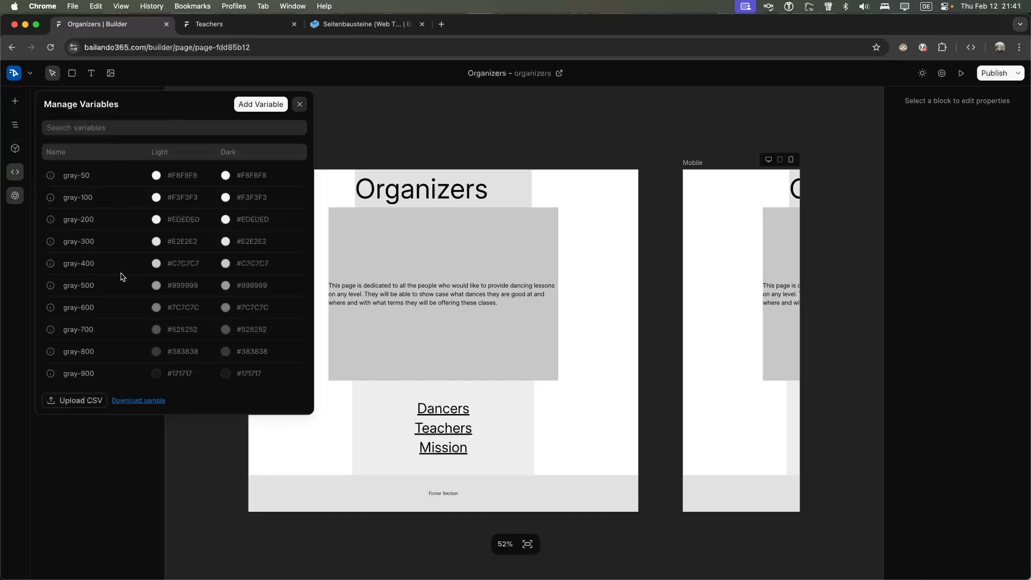
{"action": "left_click", "coordinate": [299, 104]}
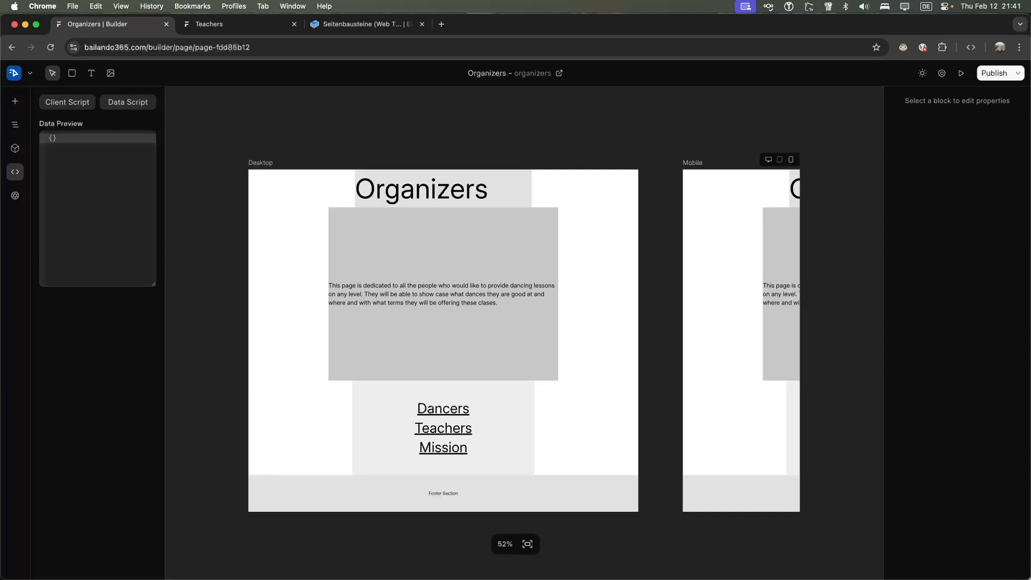
{"action": "left_click", "coordinate": [13, 127]}
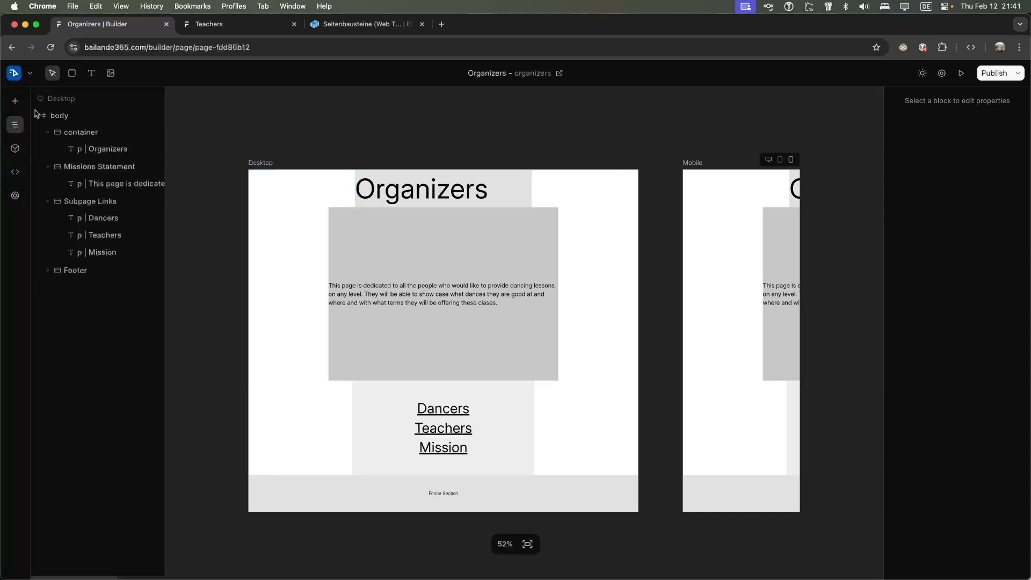
{"action": "left_click", "coordinate": [15, 100]}
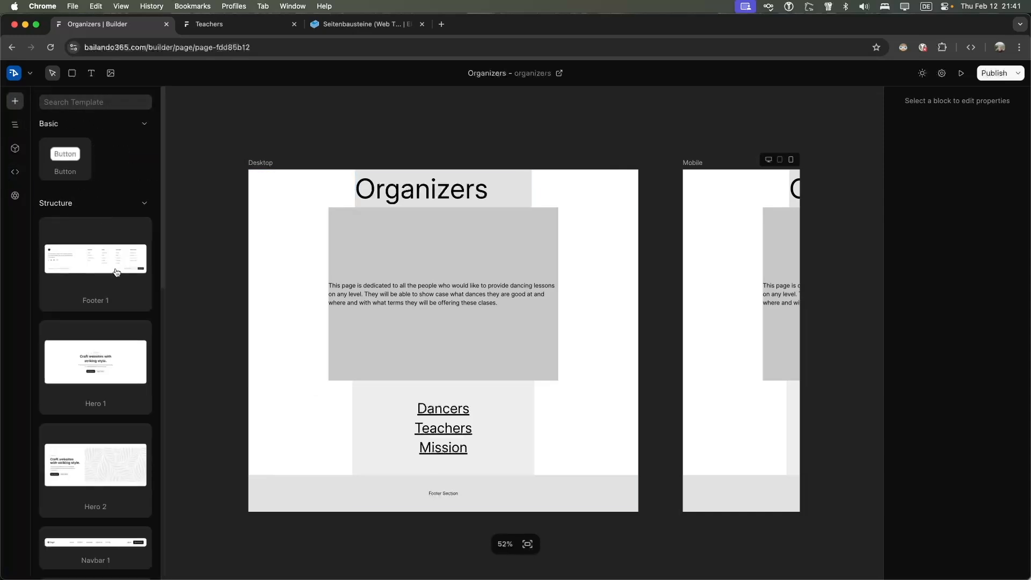
{"action": "scroll", "coordinate": [113, 268], "scroll_direction": "down", "scroll_amount": 1}
{"action": "left_click_drag", "start_coordinate": [65, 137], "coordinate": [416, 257]}
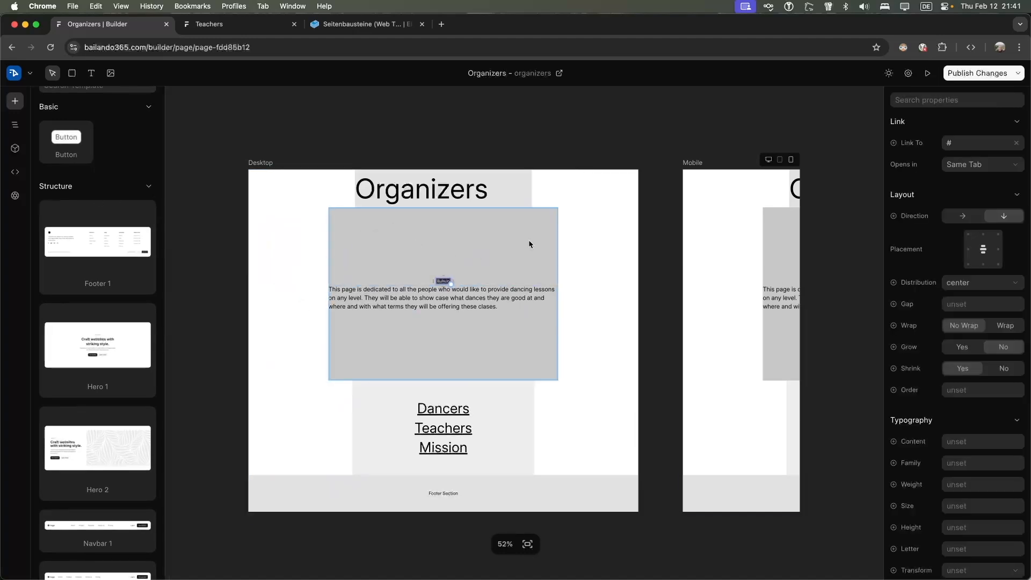
{"action": "key", "text": "Delete"}
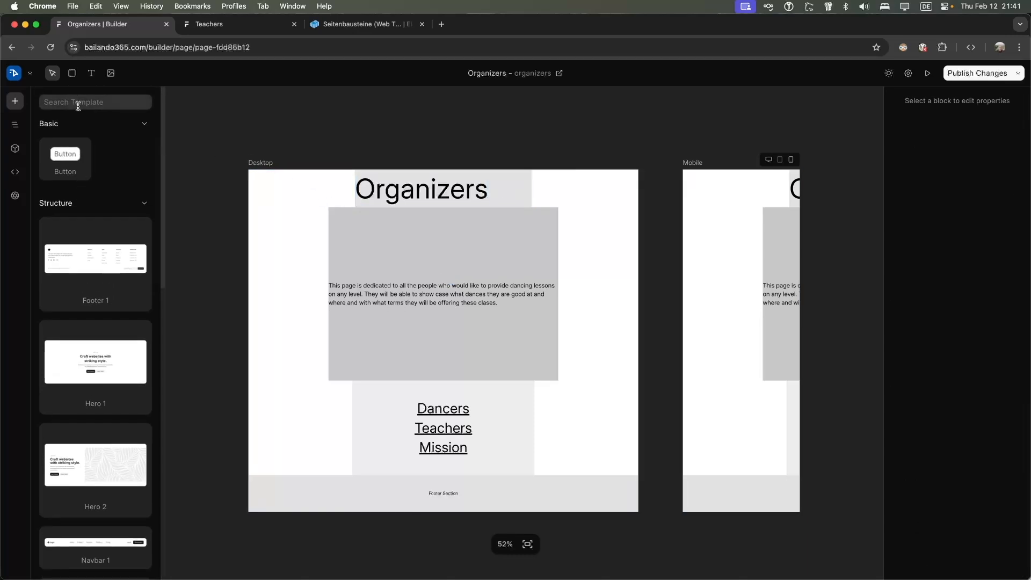
{"action": "scroll", "coordinate": [99, 188], "scroll_direction": "down", "scroll_amount": 15}
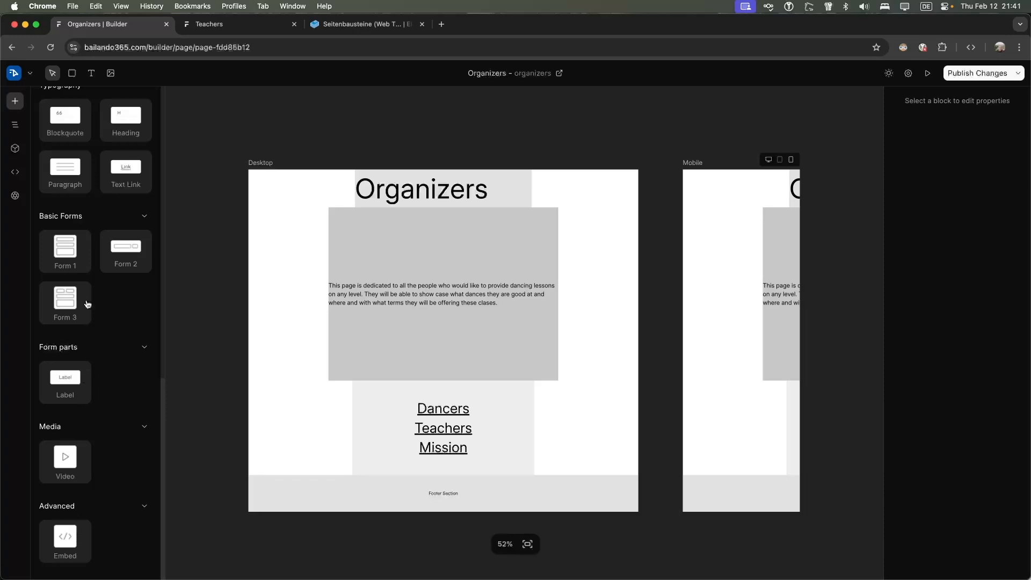
{"action": "scroll", "coordinate": [86, 301], "scroll_direction": "up", "scroll_amount": 3}
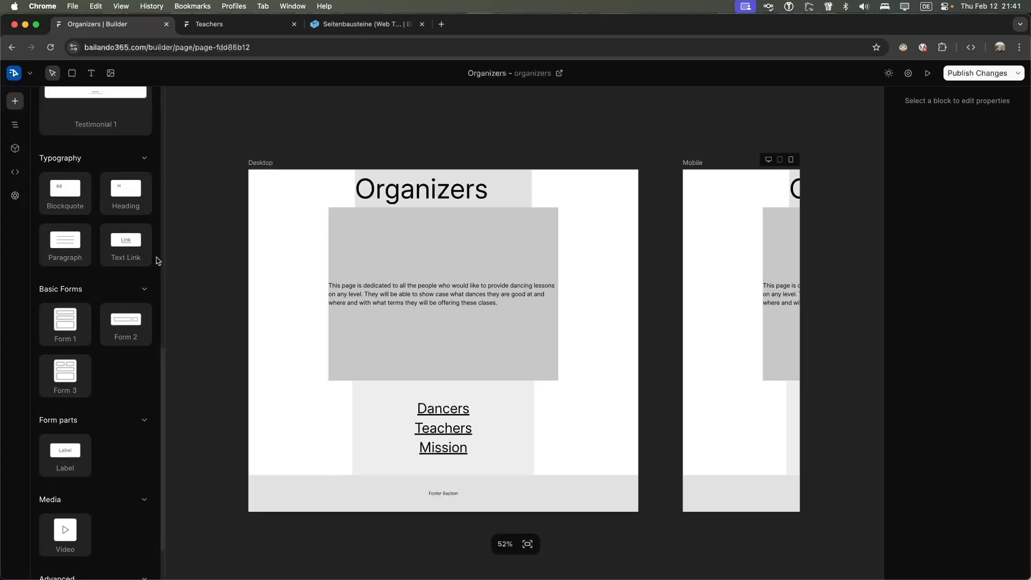
{"action": "left_click_drag", "start_coordinate": [165, 260], "coordinate": [192, 260]}
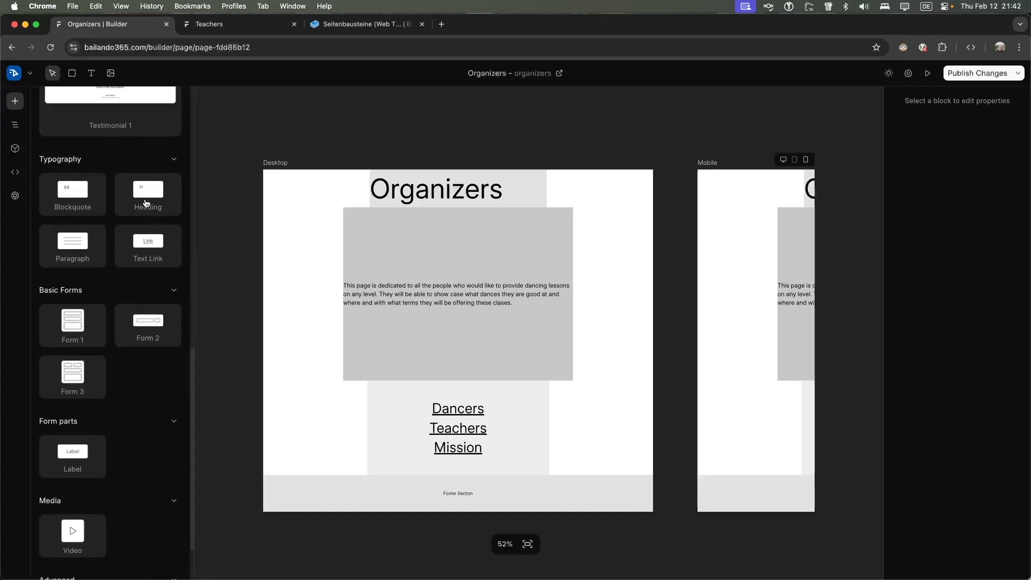
{"action": "left_click_drag", "start_coordinate": [139, 211], "coordinate": [449, 246]}
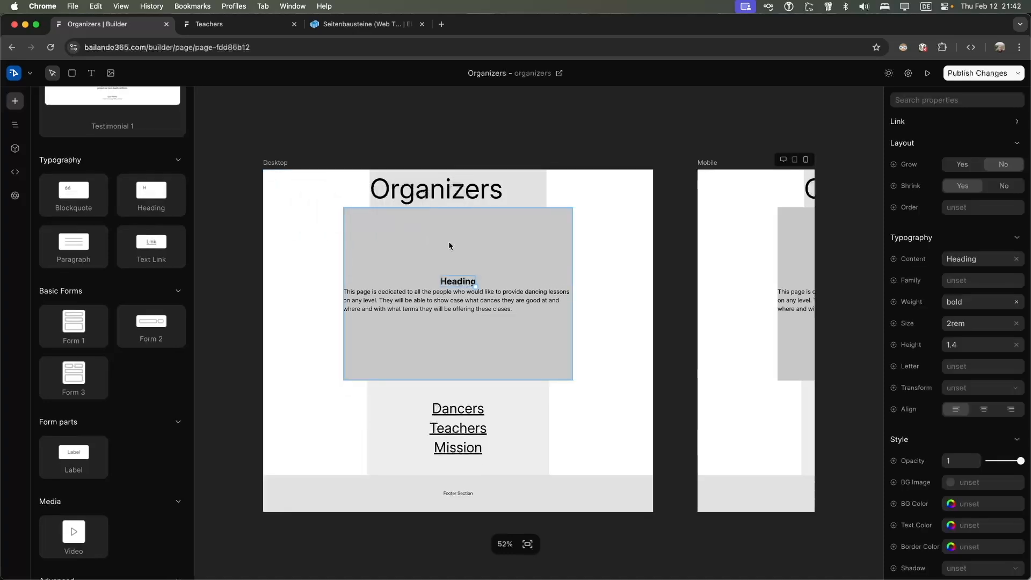
{"action": "scroll", "coordinate": [557, 281], "scroll_direction": "down", "scroll_amount": 1}
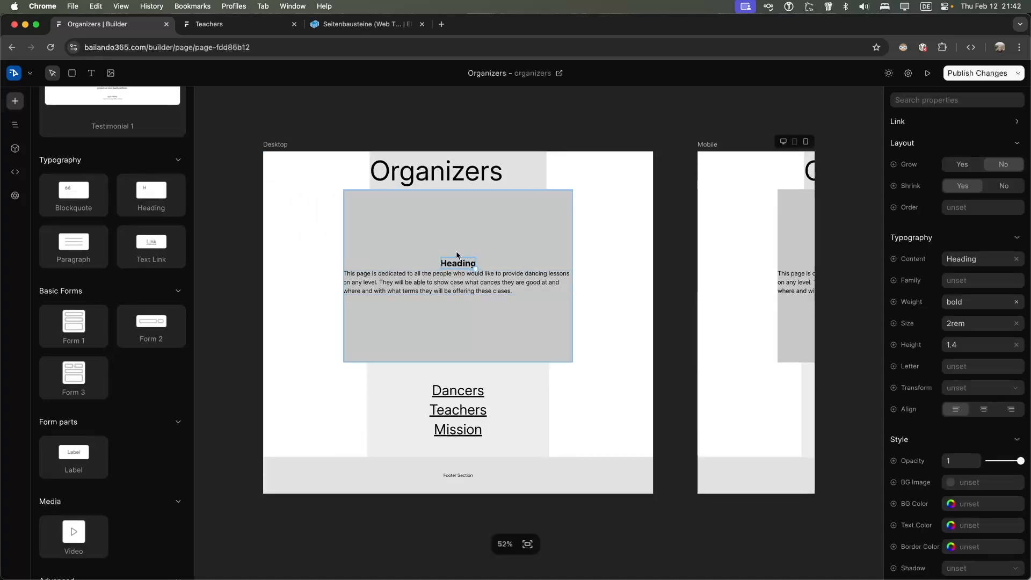
{"action": "key", "text": "BackSpace"}
{"action": "scroll", "coordinate": [414, 175], "scroll_direction": "up", "scroll_amount": 2}
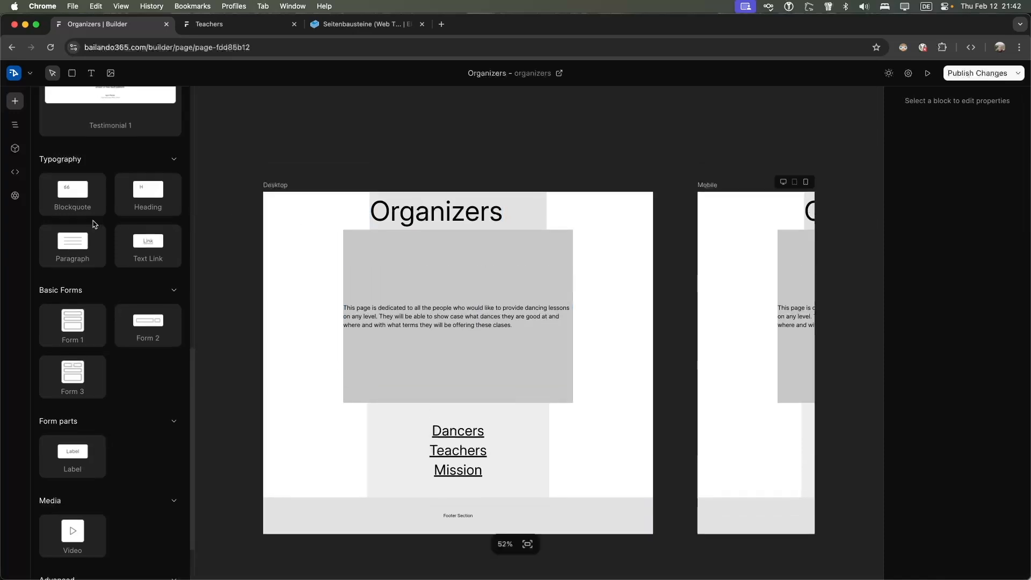
{"action": "scroll", "coordinate": [123, 224], "scroll_direction": "up", "scroll_amount": 6}
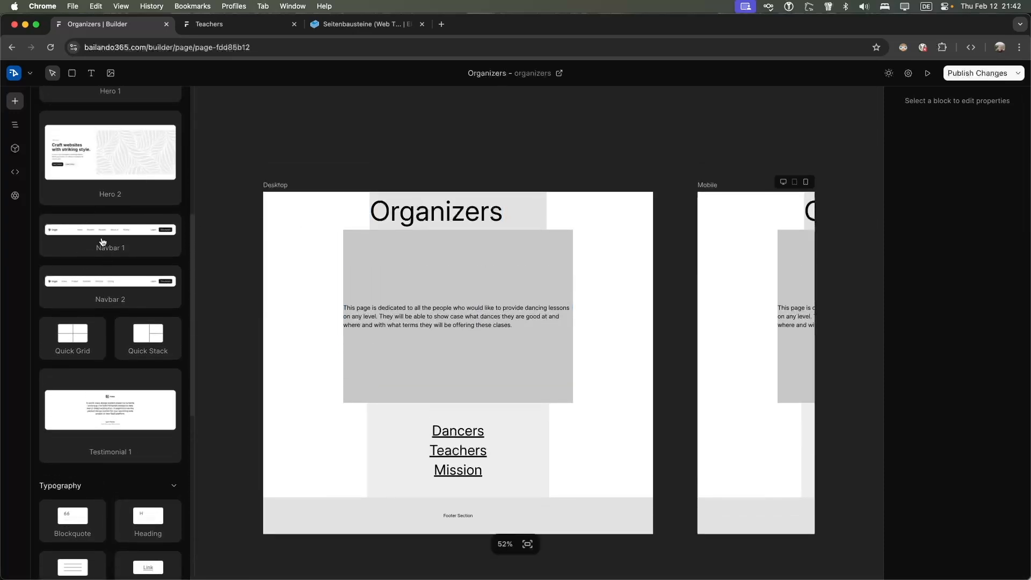
{"action": "scroll", "coordinate": [102, 240], "scroll_direction": "up", "scroll_amount": 4}
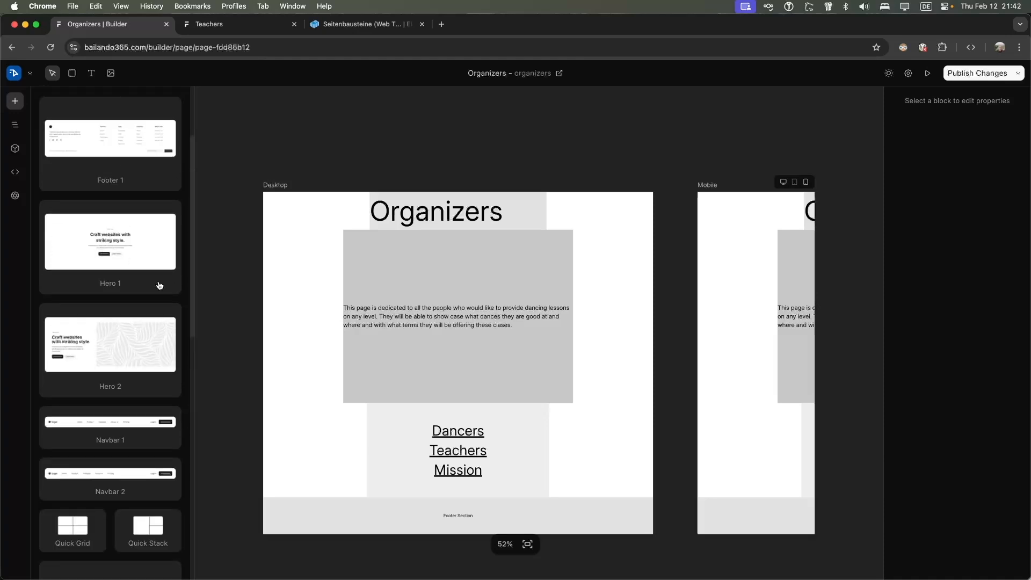
{"action": "scroll", "coordinate": [160, 285], "scroll_direction": "up", "scroll_amount": 3}
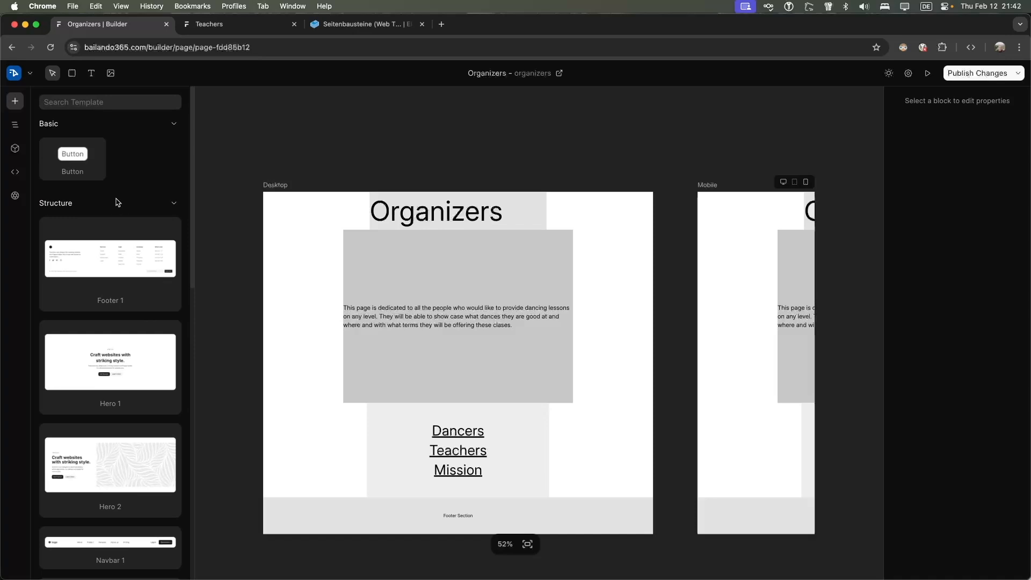
Publish the Organizers page changes and go back to the All Pages dashboard
{"action": "left_click", "coordinate": [972, 75]}
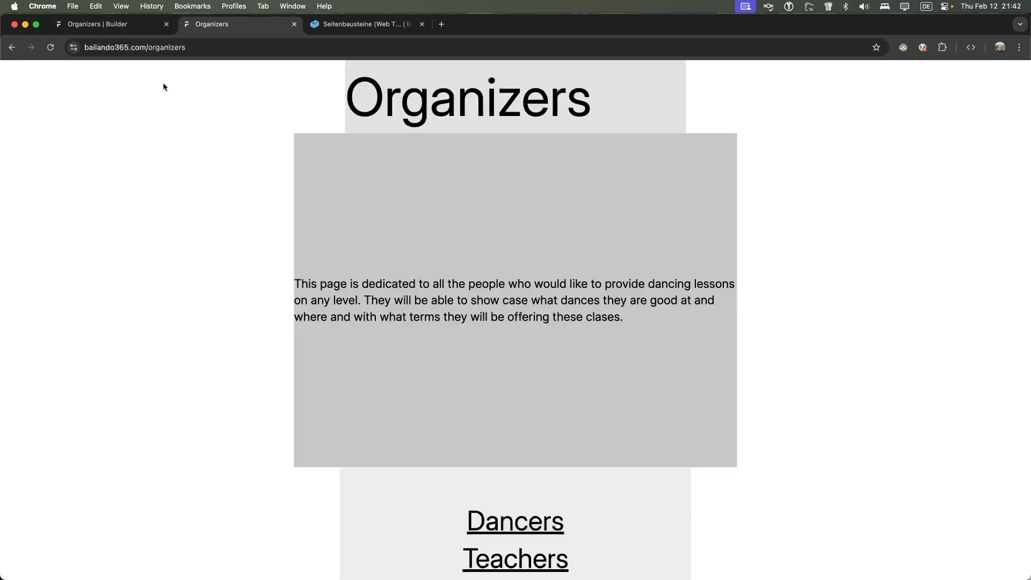
{"action": "left_click", "coordinate": [134, 25]}
{"action": "left_click", "coordinate": [14, 74]}
{"action": "left_click", "coordinate": [31, 100]}
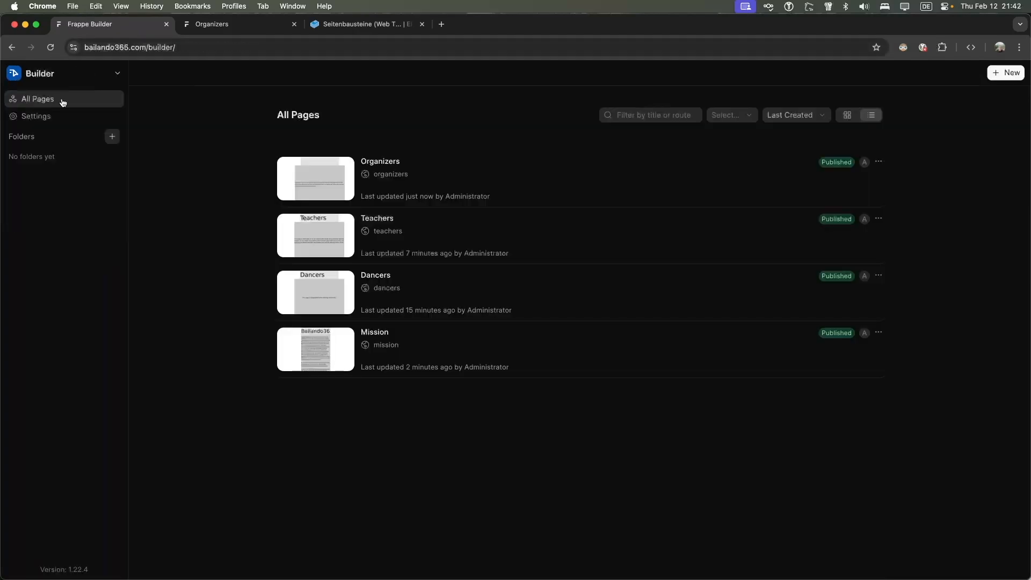